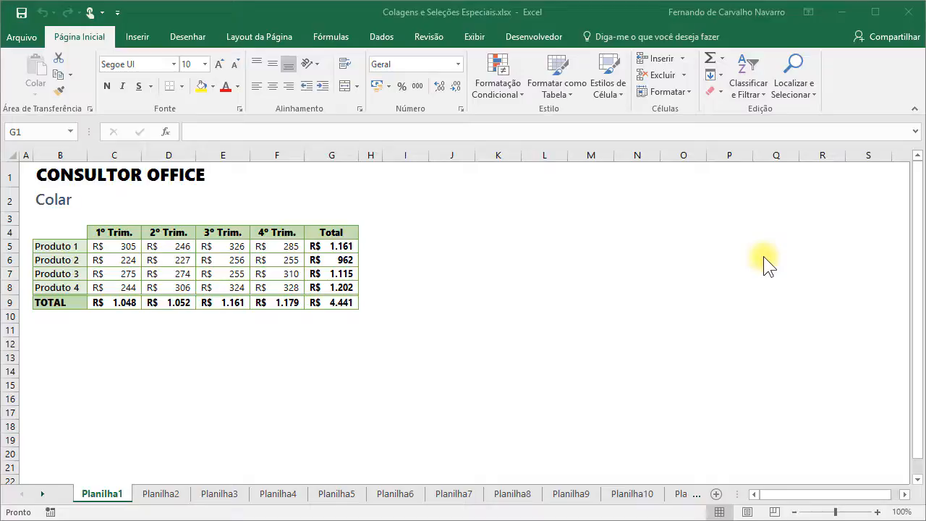
- Select the quarterly sales table B4:G9 and copy it to the clipboard
click(102, 232)
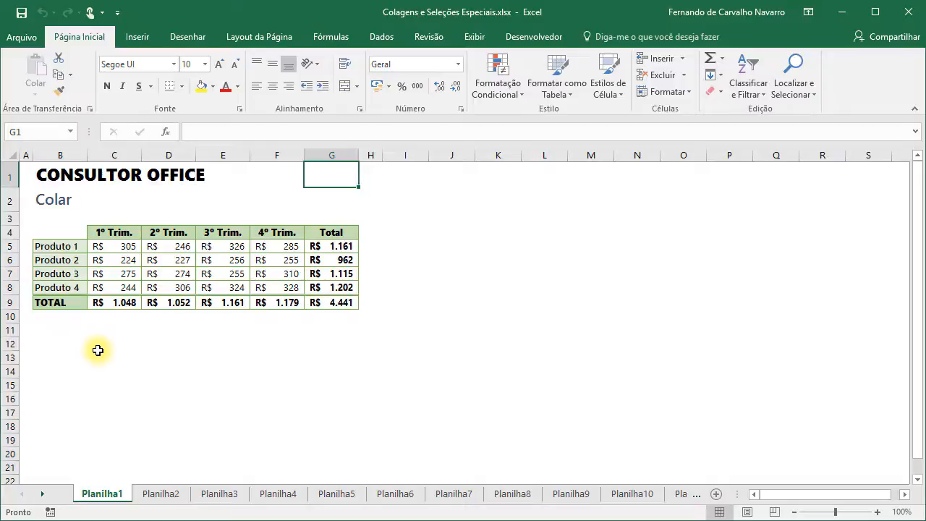
click(58, 239)
drag(58, 238, 324, 299)
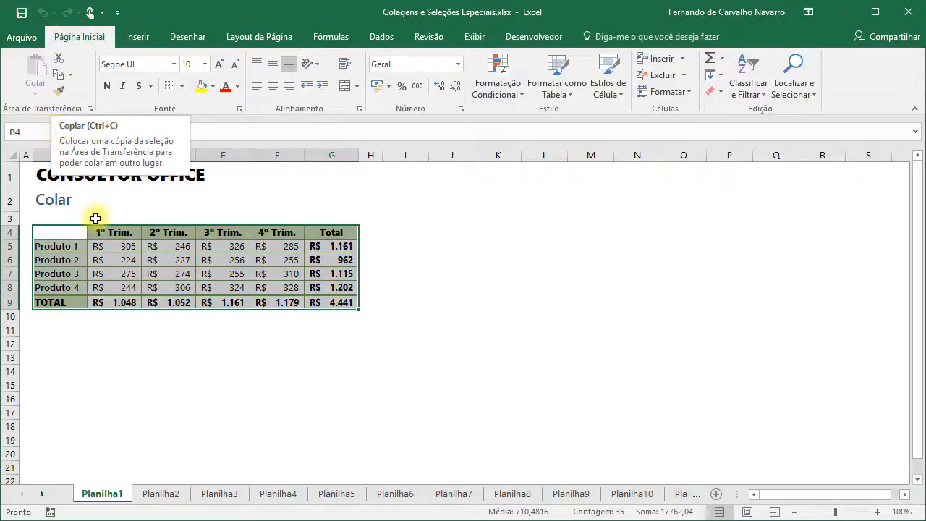
key(ctrl+c)
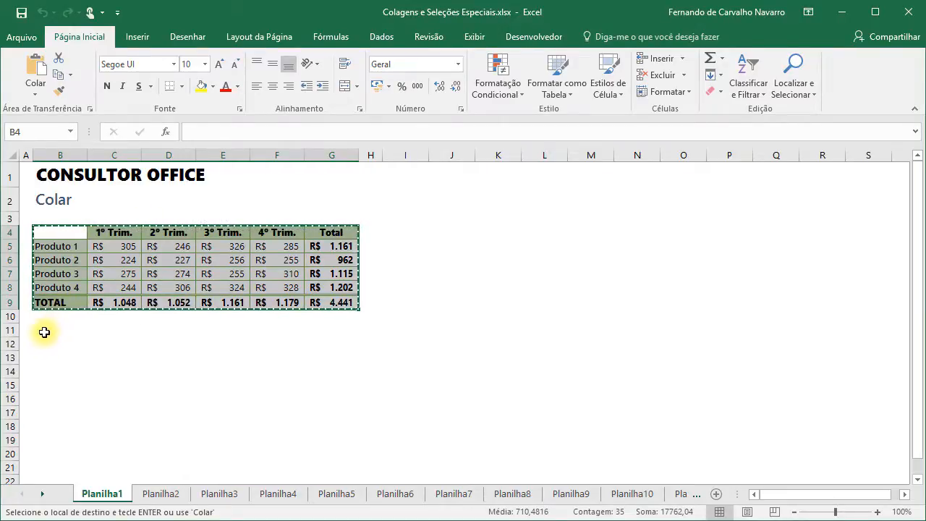
- Paste the table at B11, checking the SOMA totals in G12–G14, then again at B18
click(42, 332)
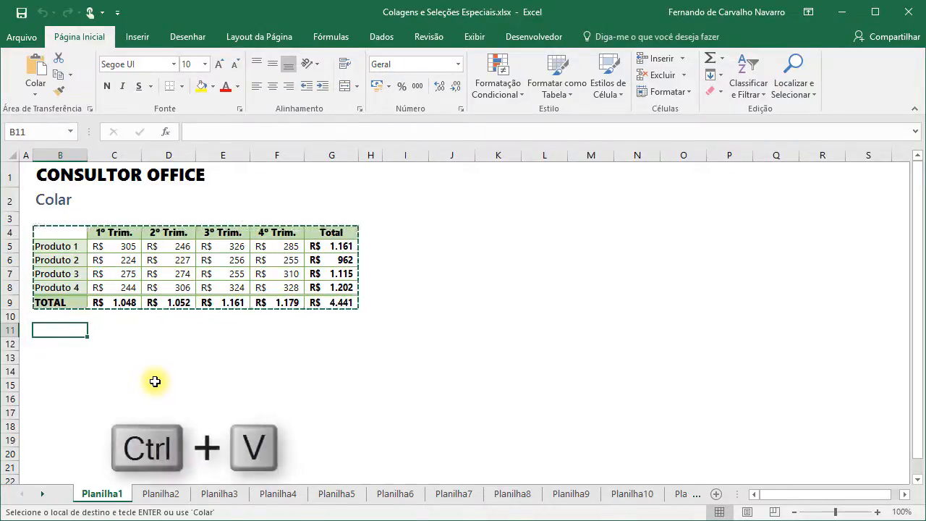
key(ctrl+v)
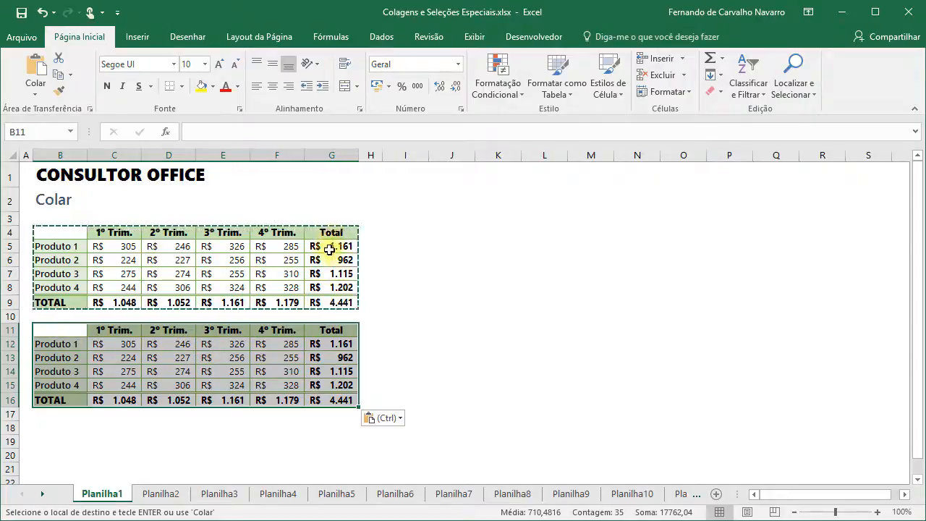
click(340, 345)
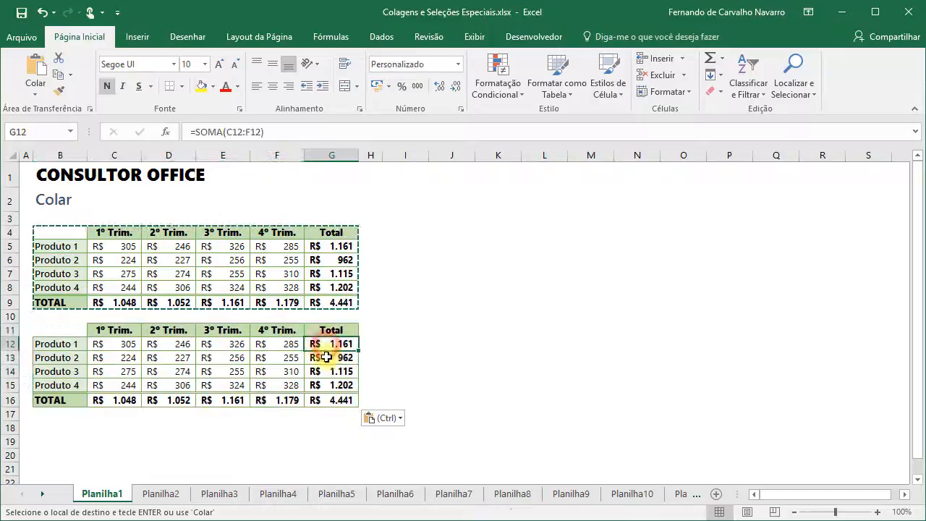
click(329, 357)
click(327, 371)
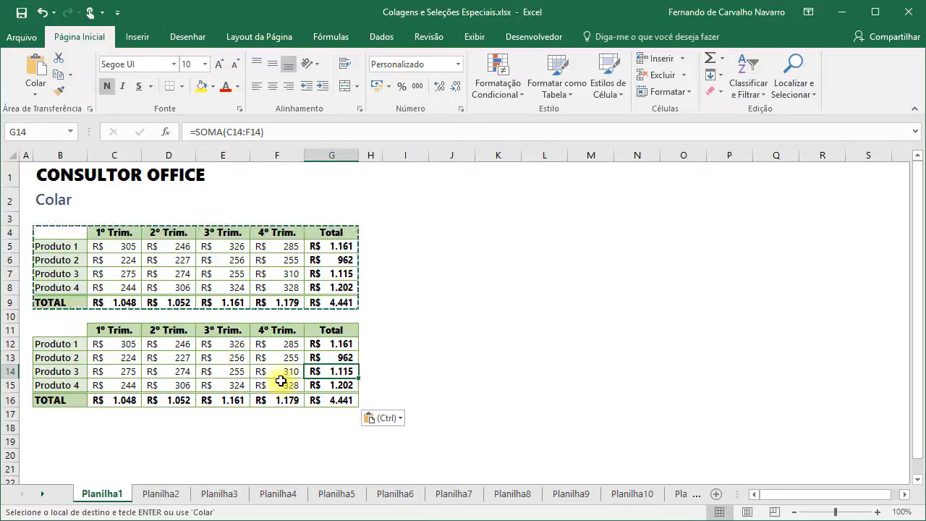
click(49, 431)
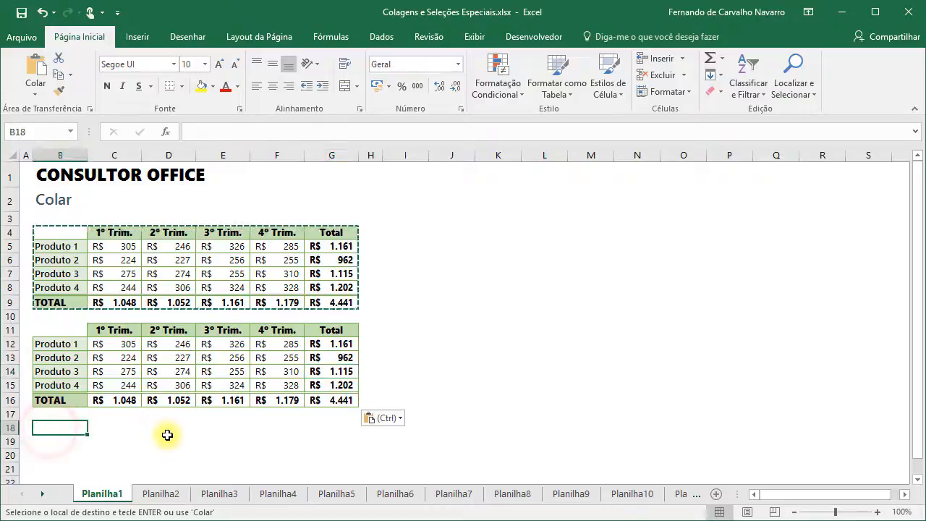
key(ctrl+v)
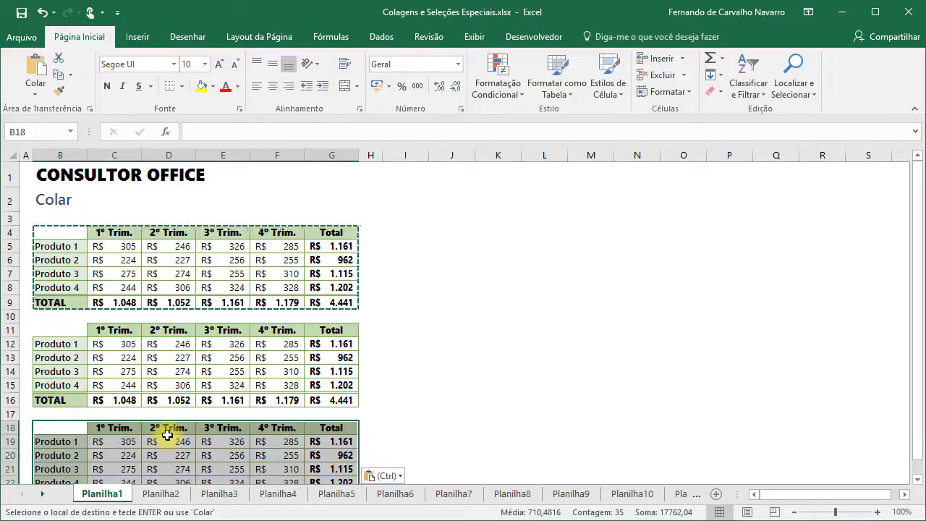
- Paste copies of the quarterly table at I4, I11 and I18
click(400, 232)
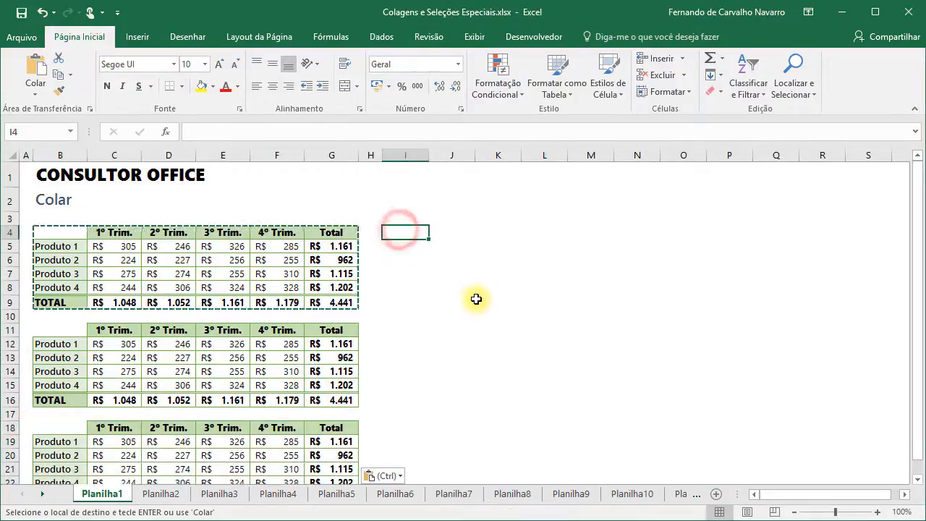
key(ctrl+v)
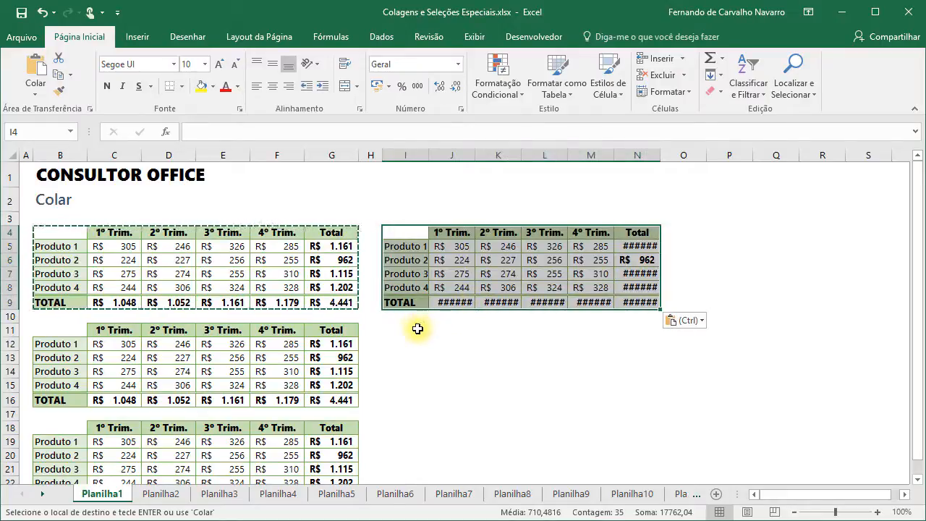
click(400, 329)
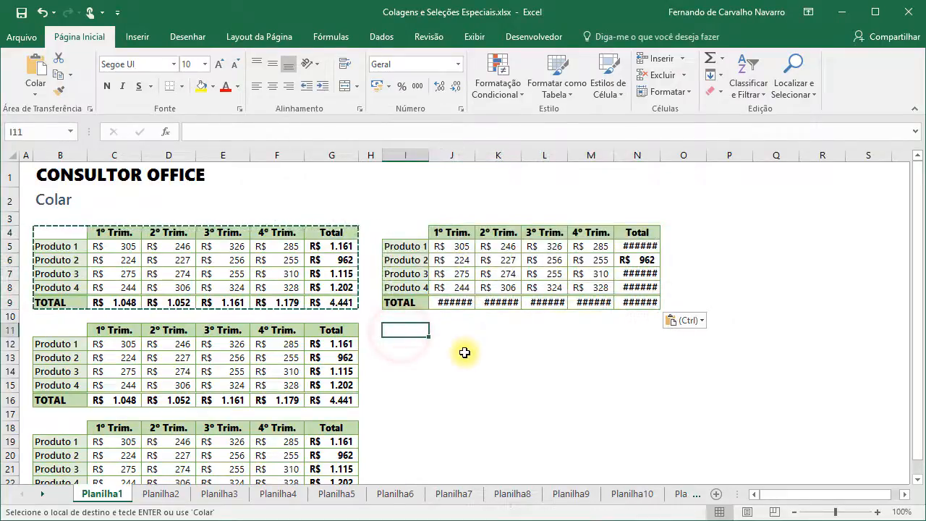
key(ctrl+v)
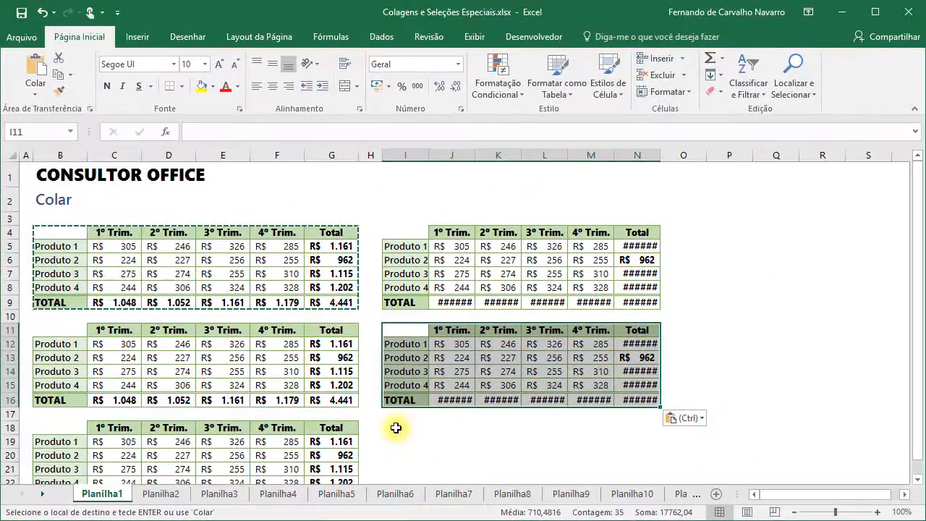
click(399, 428)
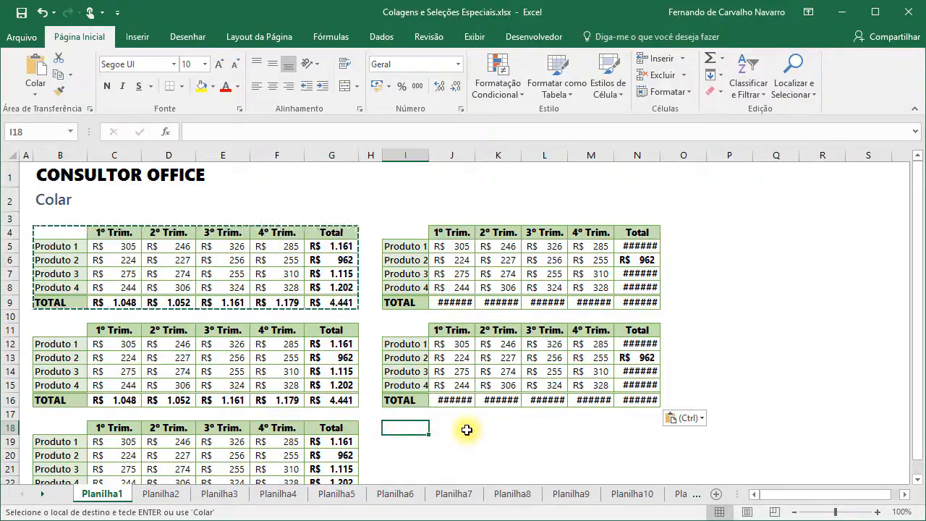
key(Return)
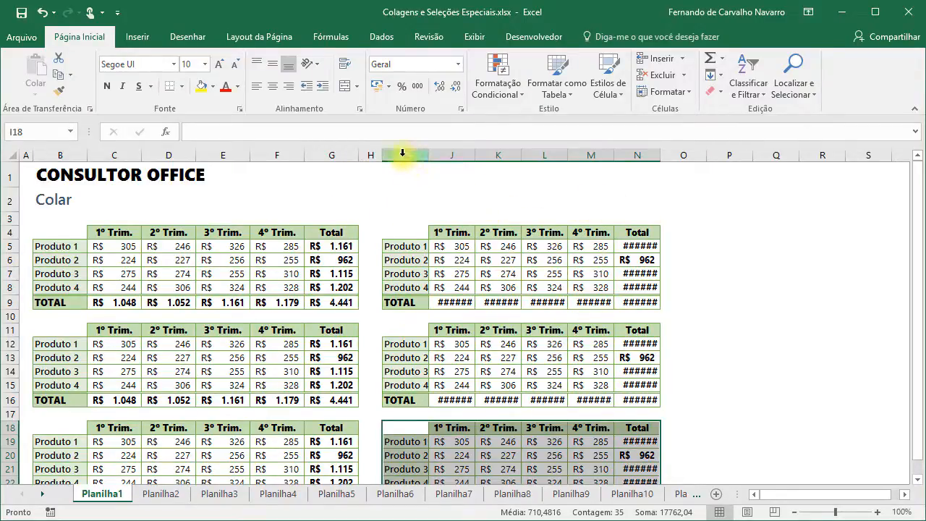
- Widen columns I to N so the ###### totals display, then go to Planilha2
drag(402, 154, 629, 146)
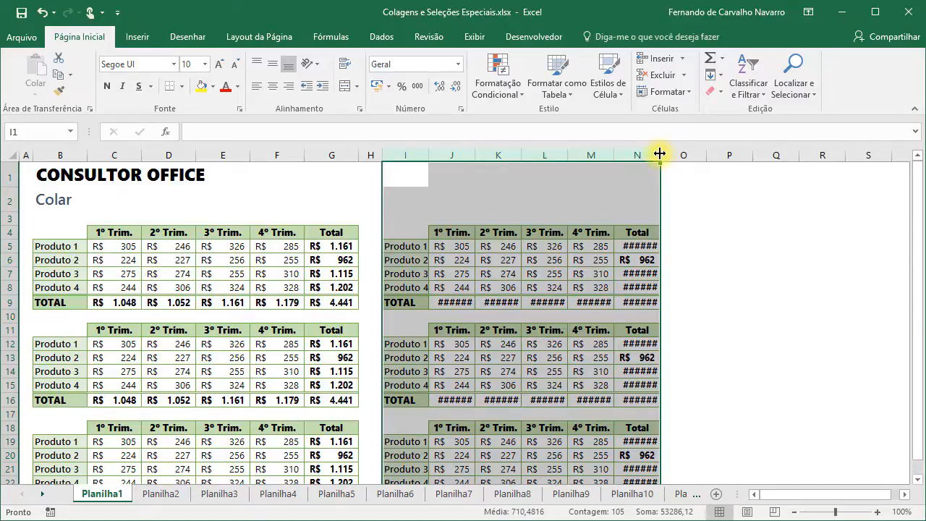
drag(659, 153, 662, 154)
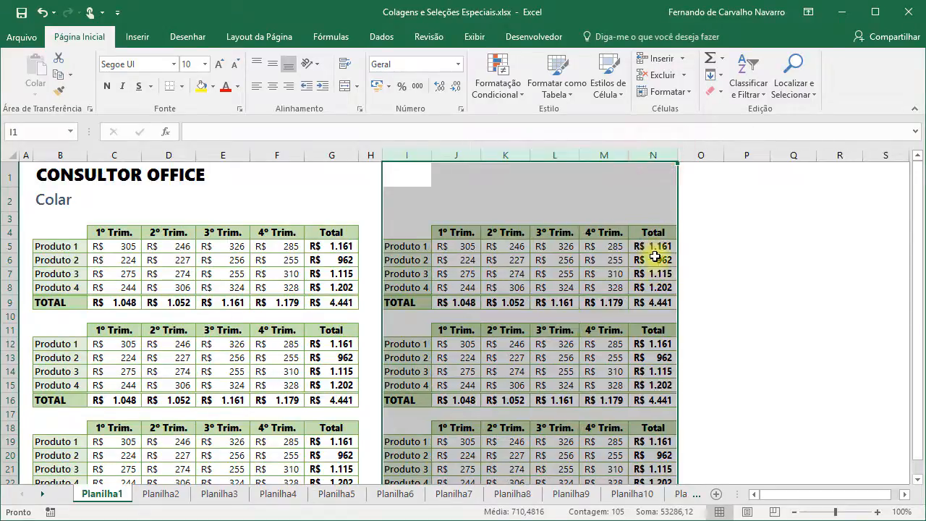
click(656, 171)
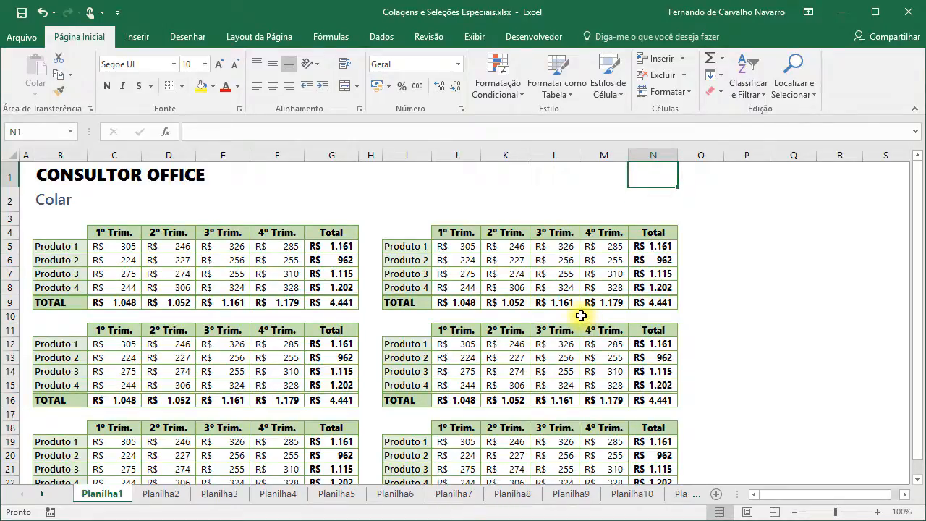
click(160, 494)
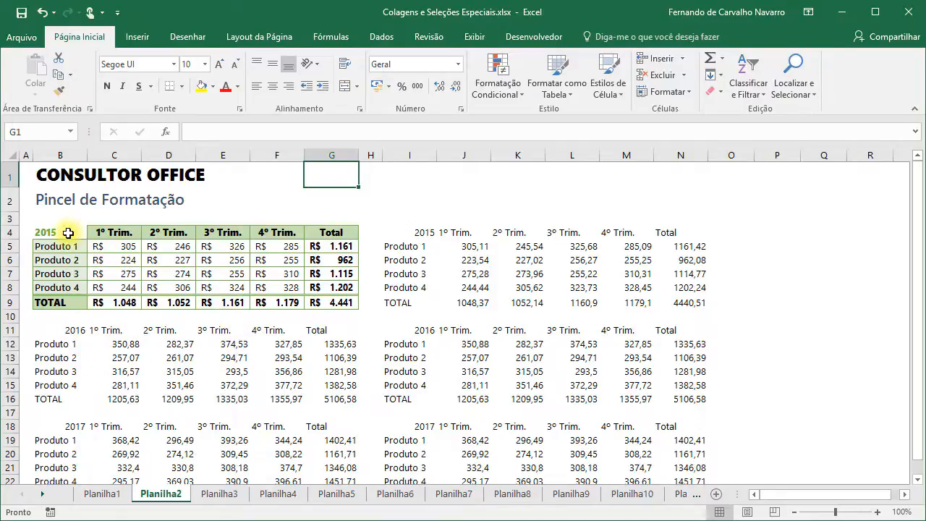
- Use Format Painter to copy the 2015 table's formatting onto the 2016 table at B11
drag(72, 233, 318, 302)
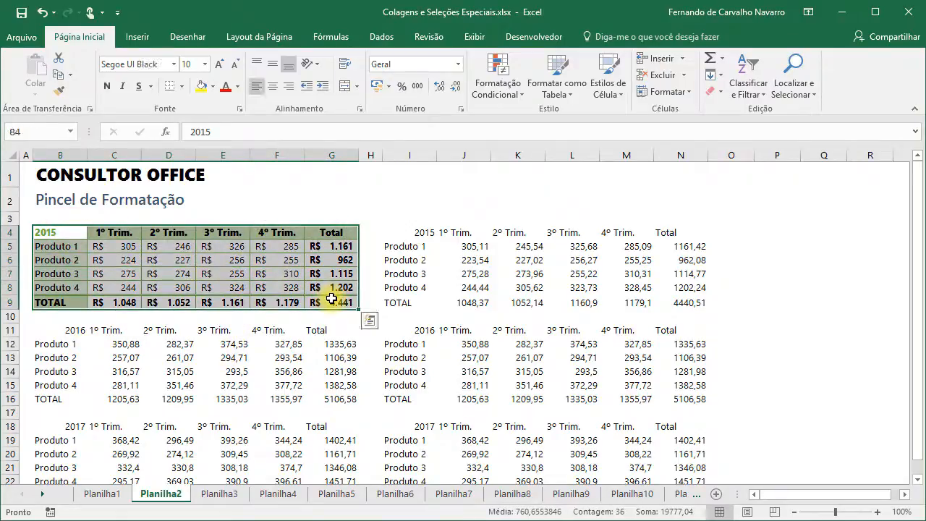
click(61, 90)
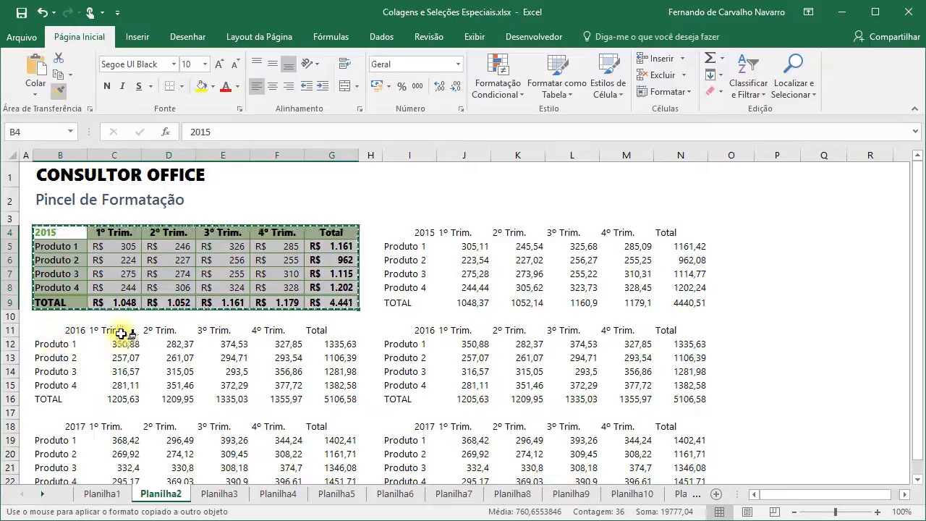
click(45, 329)
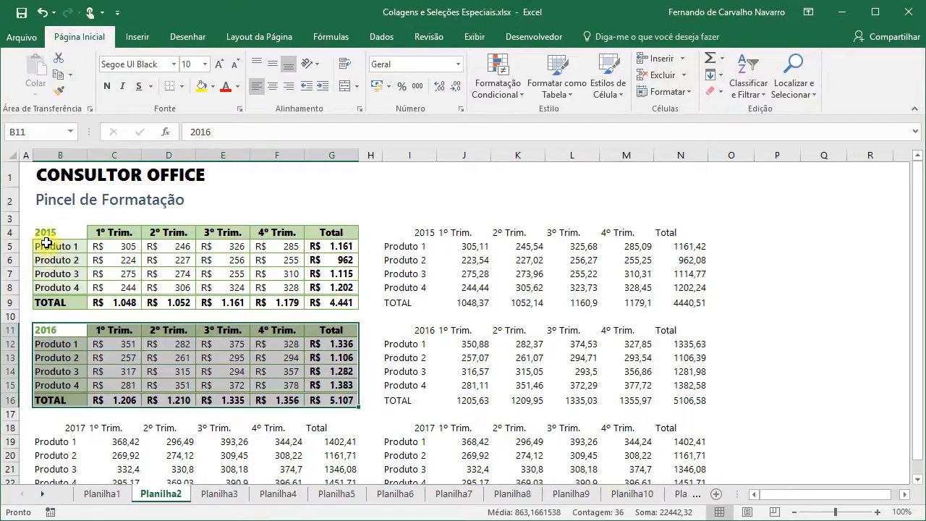
click(61, 92)
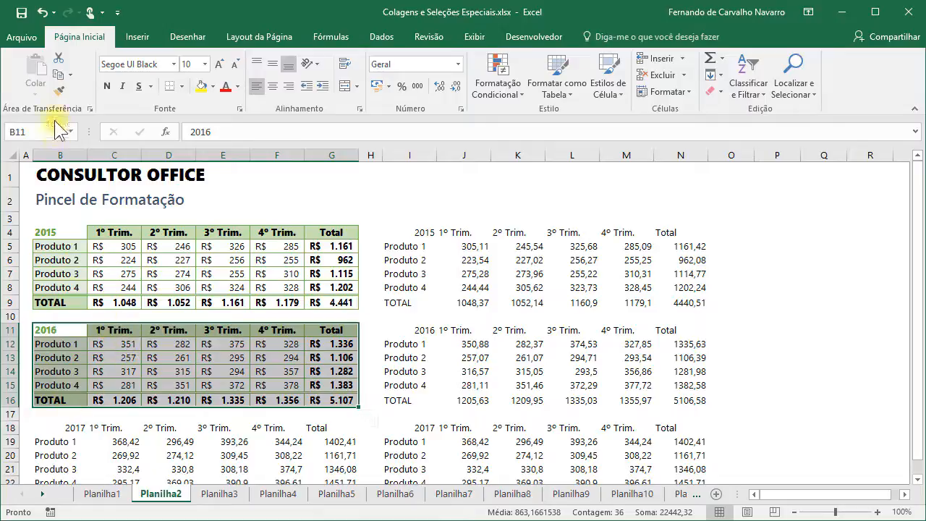
- Paint the 2016 table's formatting onto the 2017 table at B18
click(59, 91)
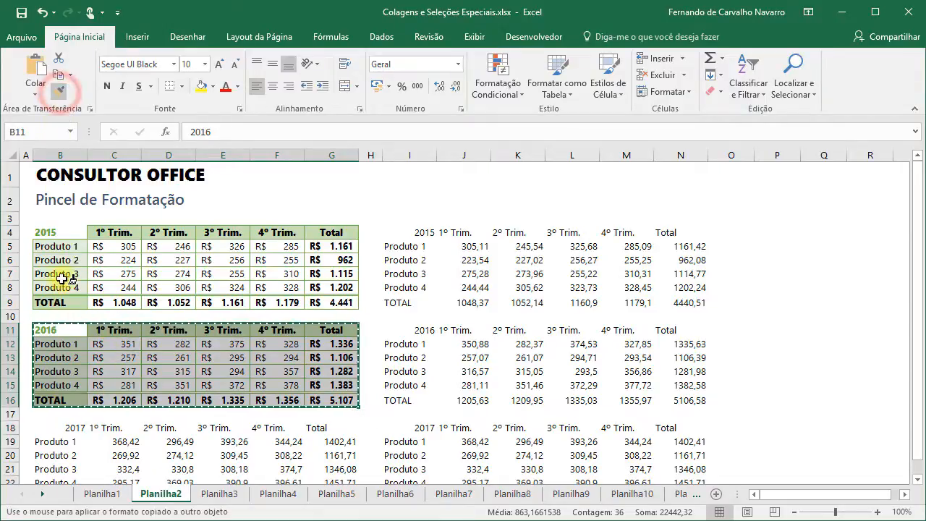
click(56, 428)
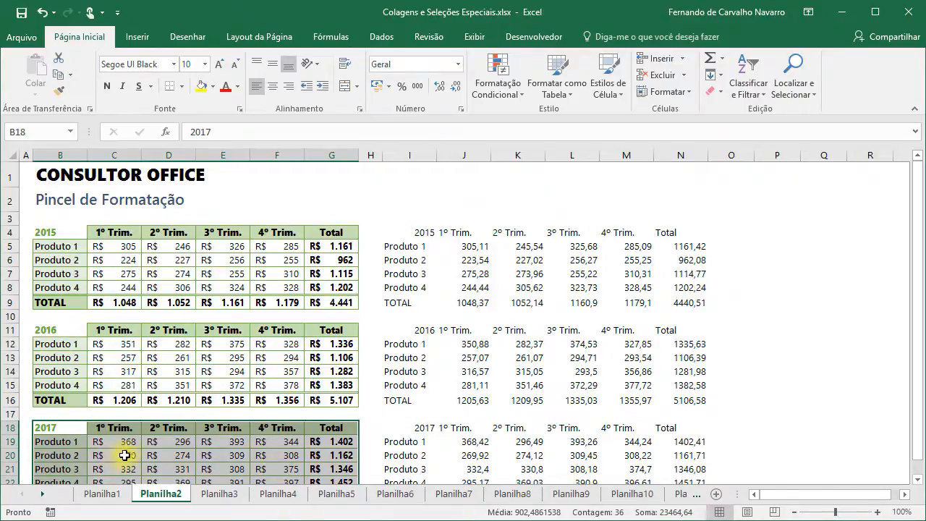
scroll(128, 452, down, 2)
scroll(128, 452, up, 2)
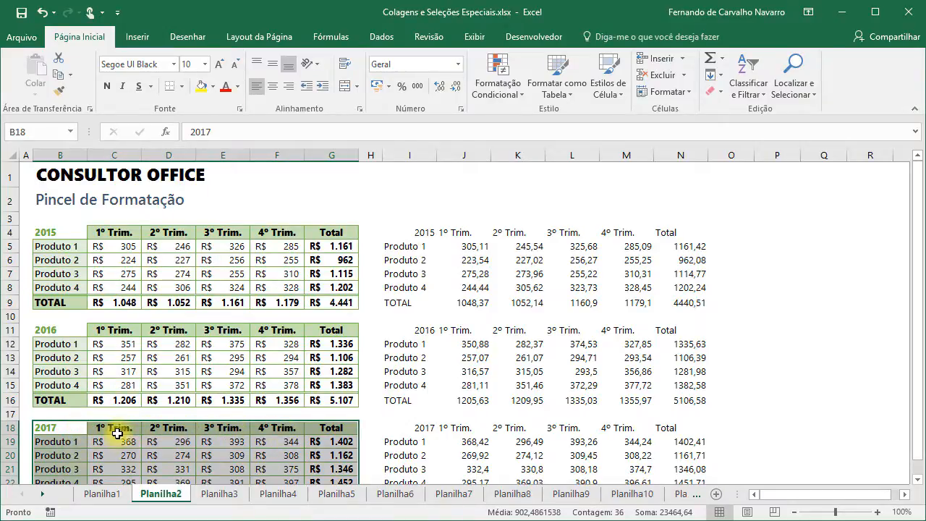
- Paint the same formatting onto the right-hand tables at I4, I11 and I18
click(61, 94)
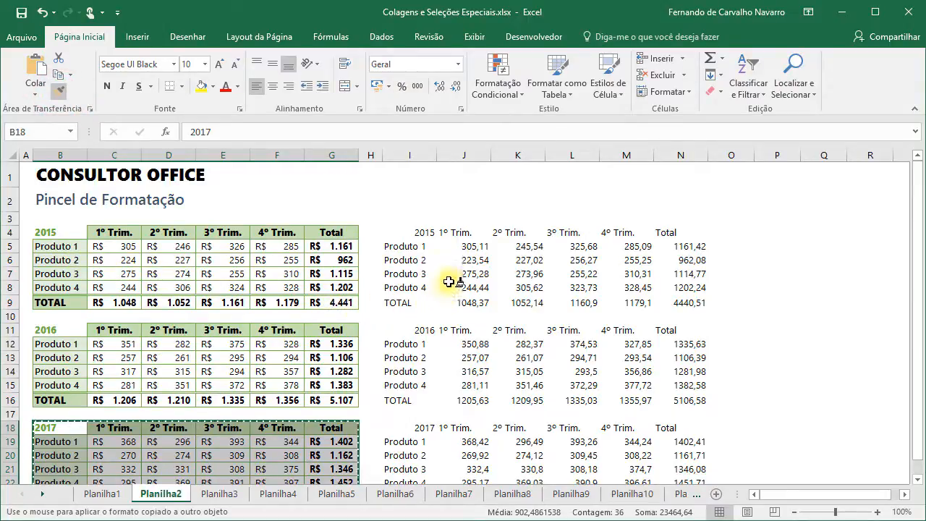
click(399, 236)
click(399, 329)
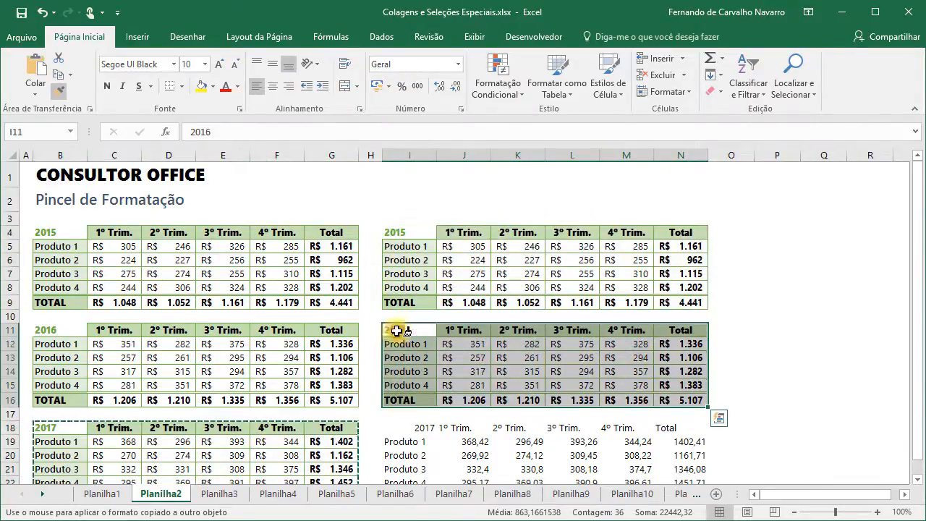
click(403, 427)
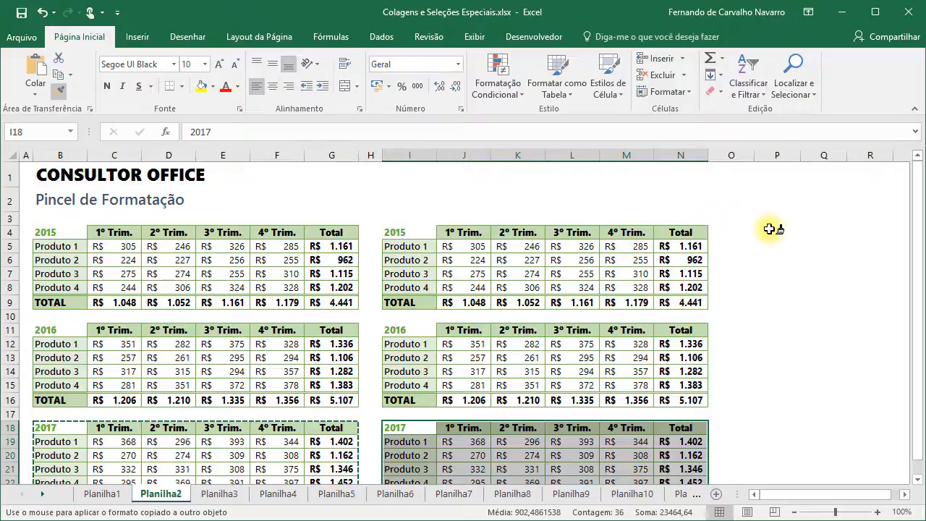
- Paint the table formatting onto the empty cells in column P from P4 to P18, then end format painting
drag(769, 228, 770, 432)
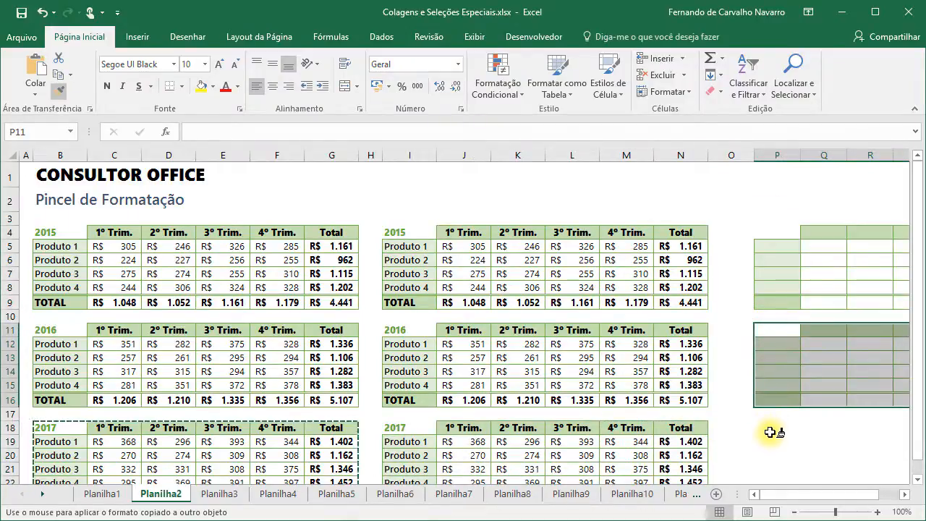
click(768, 428)
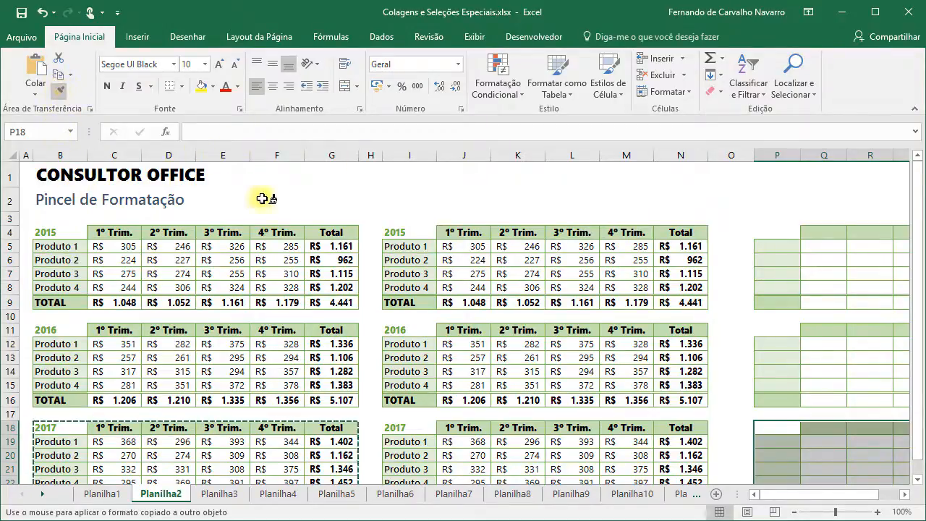
key(Escape)
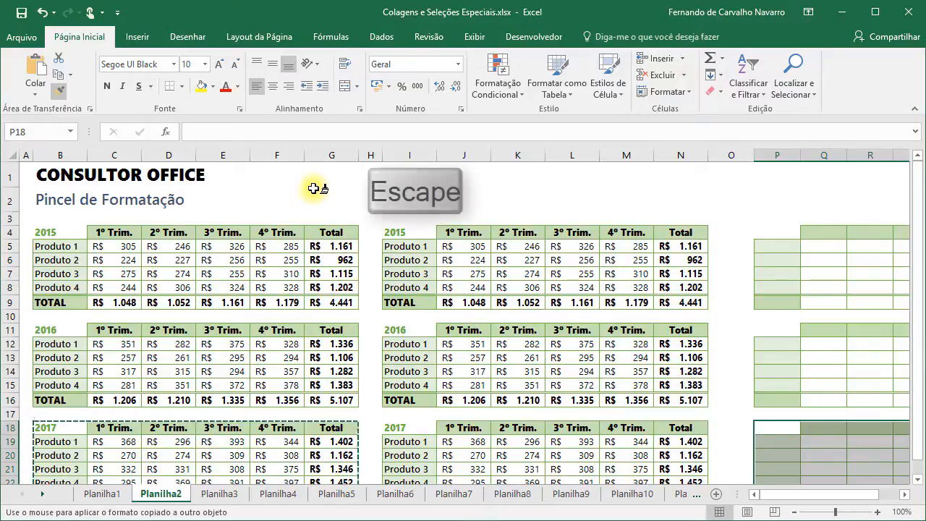
click(403, 232)
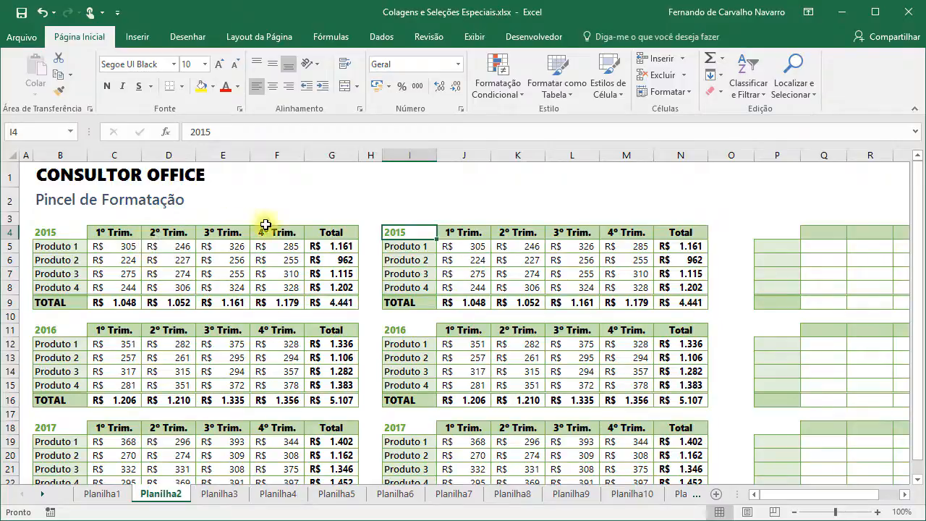
- Switch to the Planilha3 sheet, Colar Fórmulas
click(219, 496)
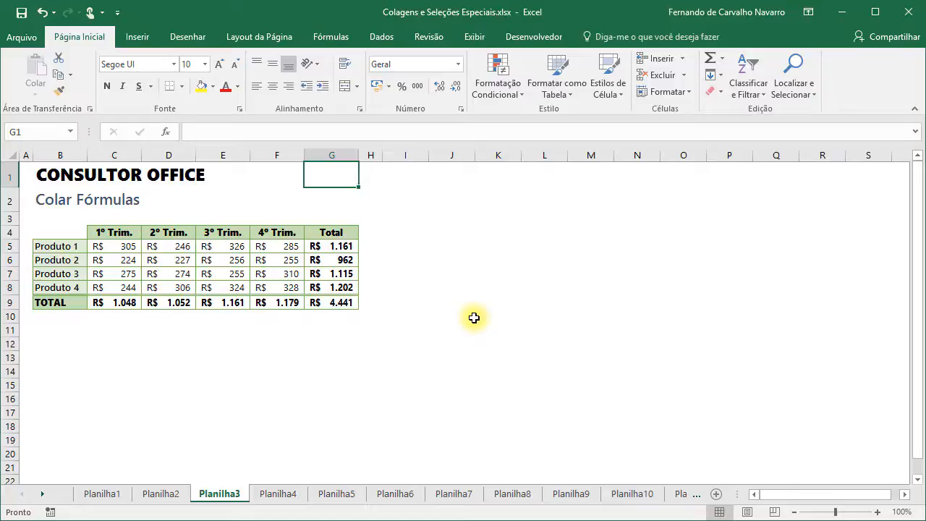
- Copy B4:G9 and paste only its formulas at B11 via Colar > Fórmulas
drag(54, 236, 317, 301)
key(ctrl+v)
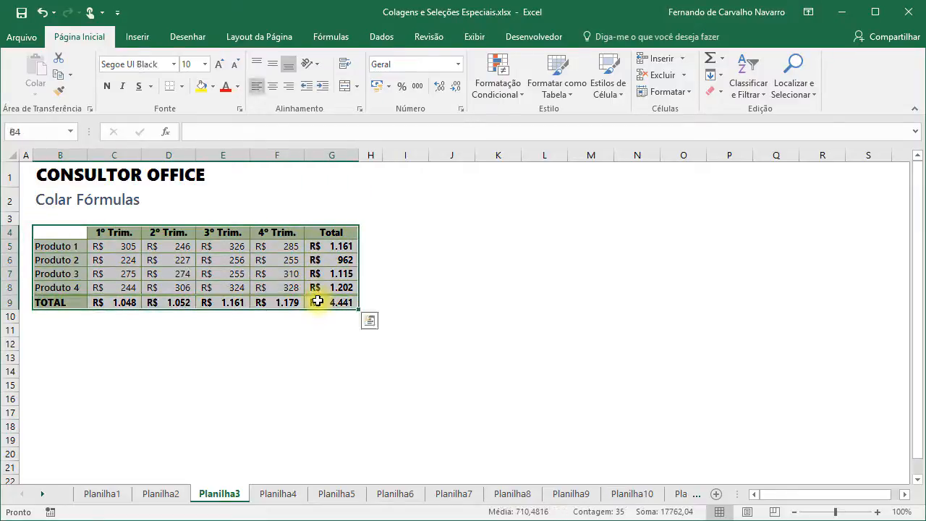
key(ctrl+c)
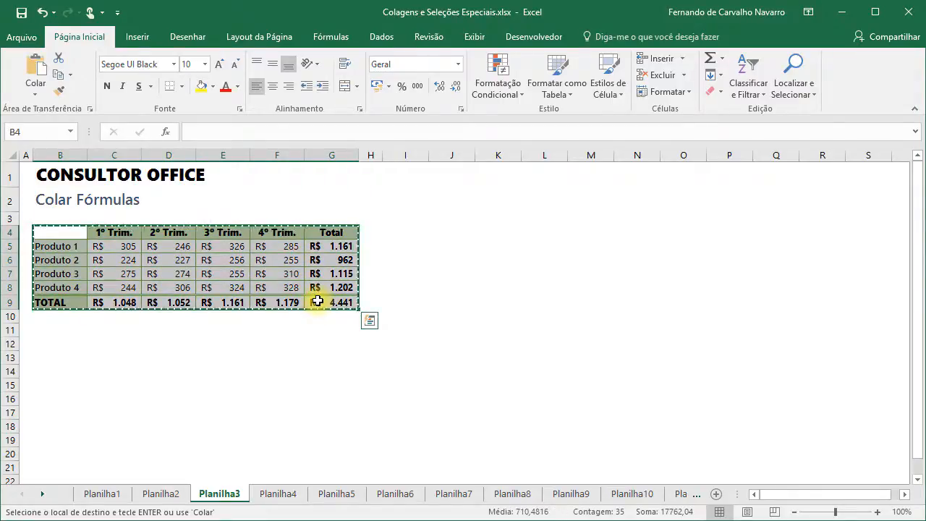
click(47, 329)
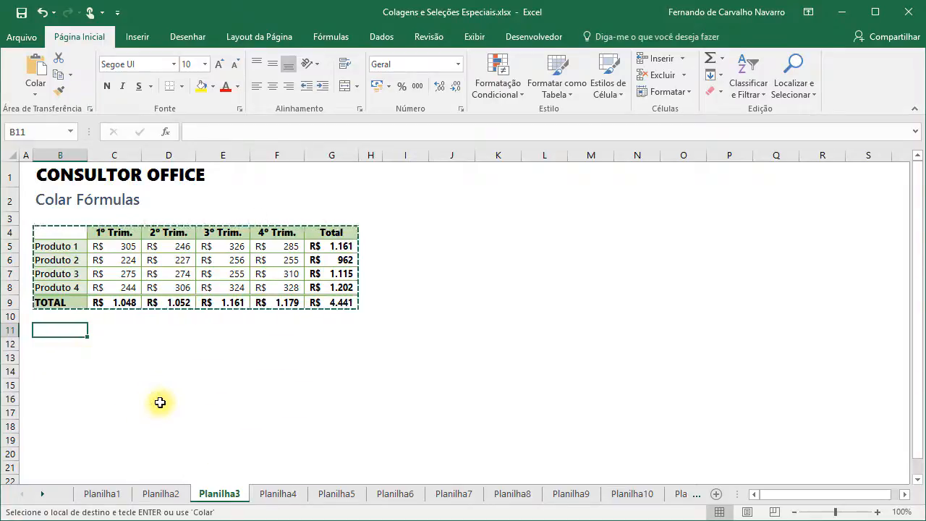
click(38, 94)
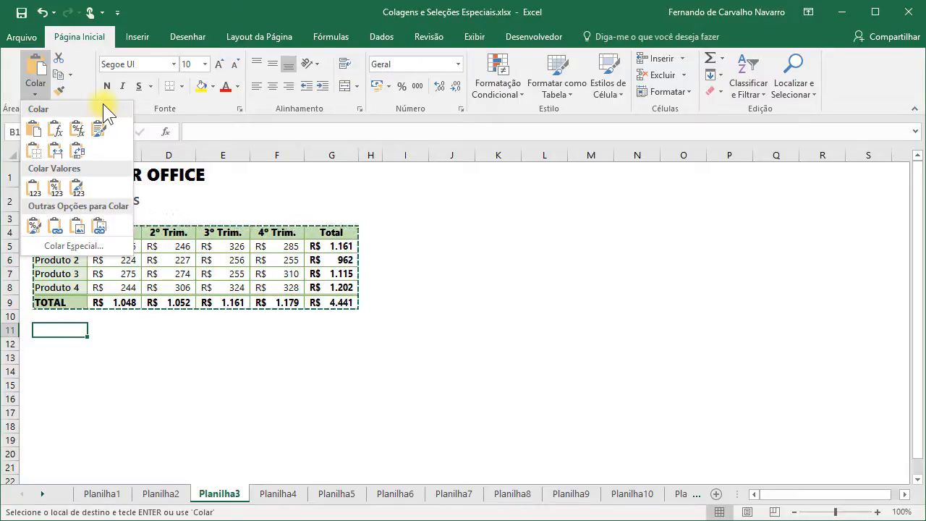
click(55, 131)
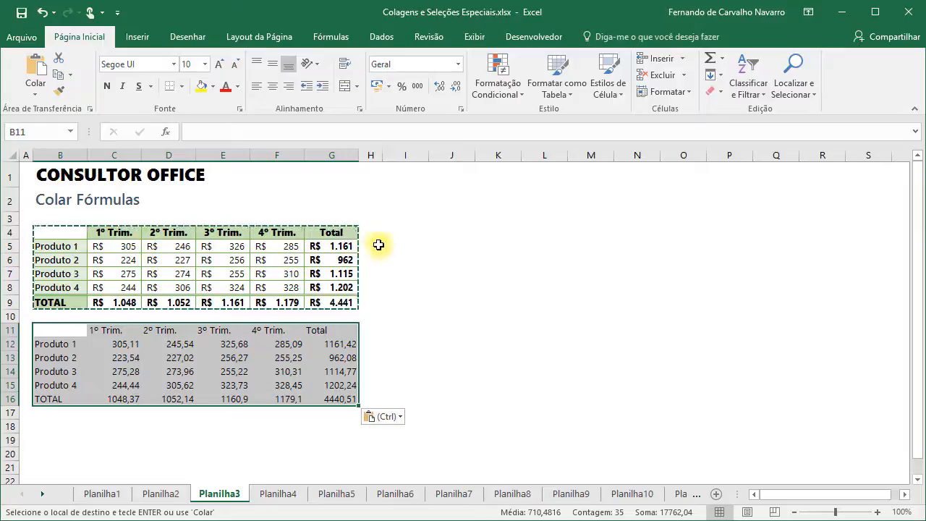
click(401, 229)
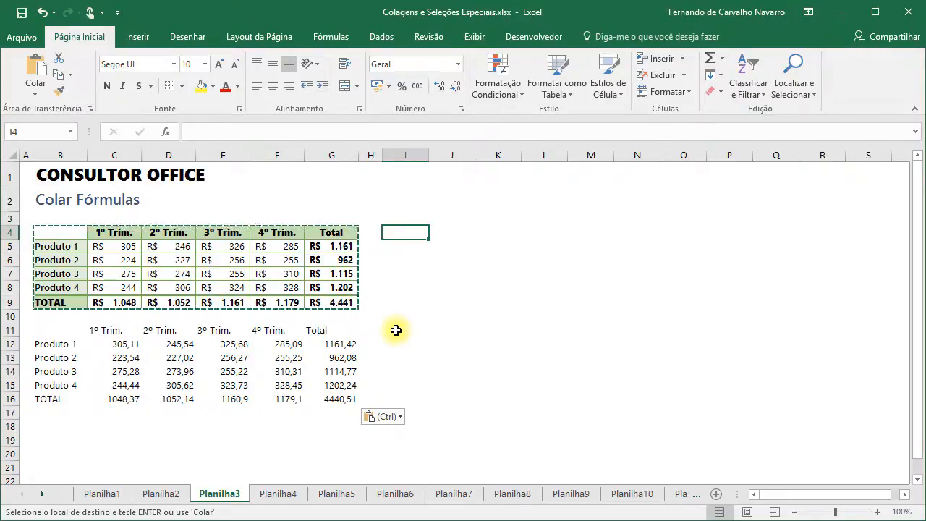
- Paste the copied table's formulas only at I4 using the Colar Especial dialog
right_click(398, 231)
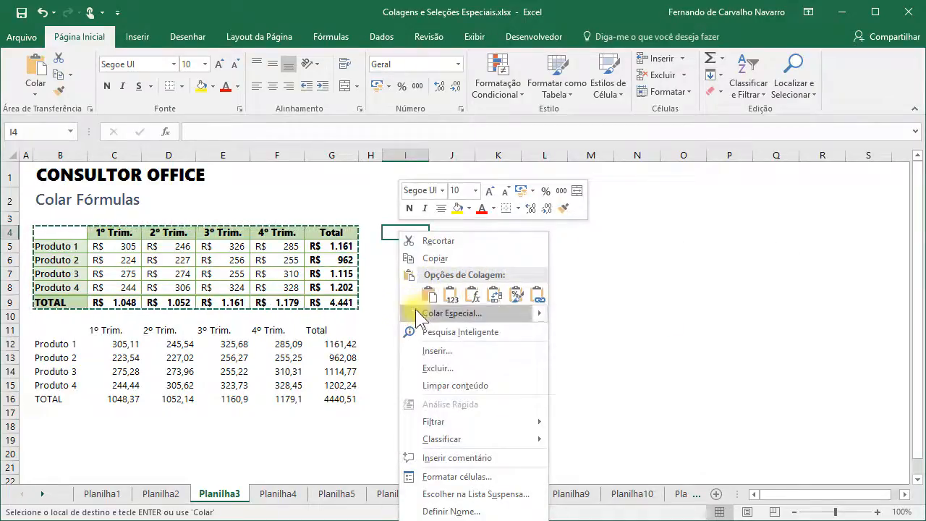
mouse_move(427, 319)
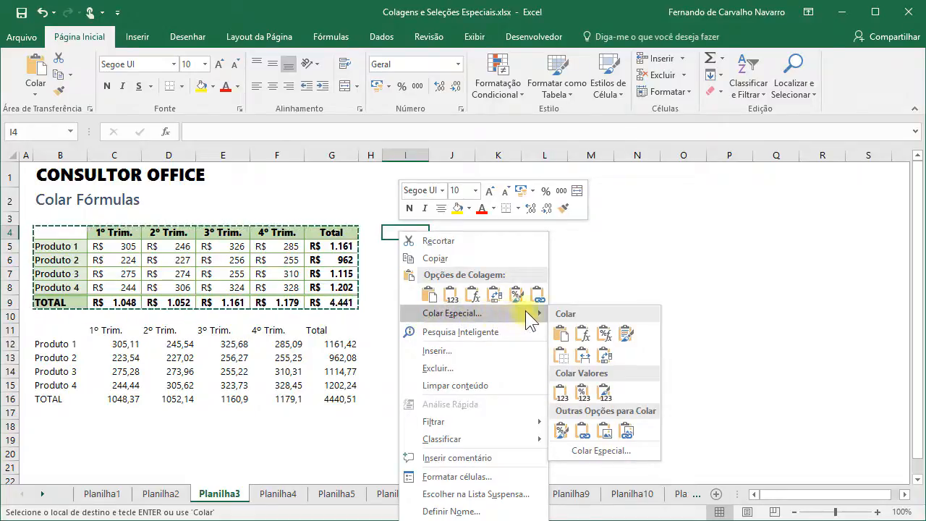
click(446, 312)
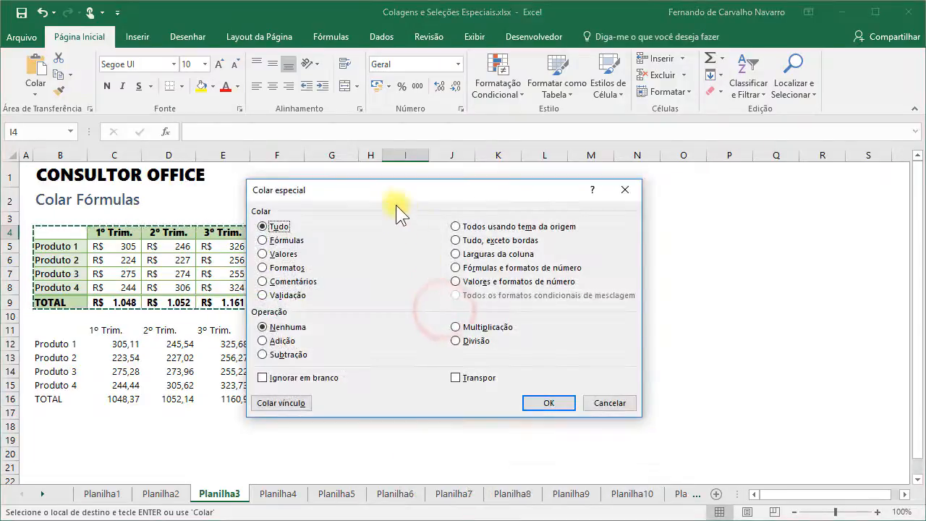
drag(379, 198, 508, 213)
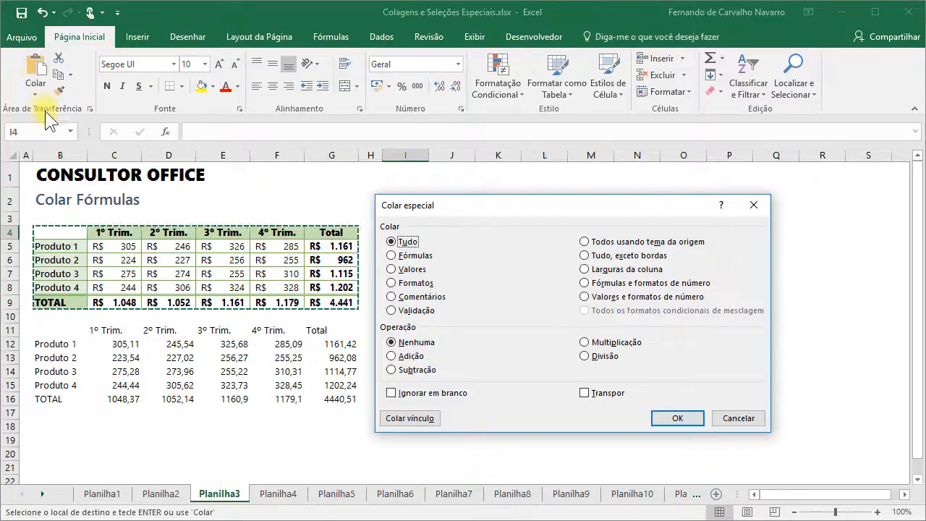
click(392, 256)
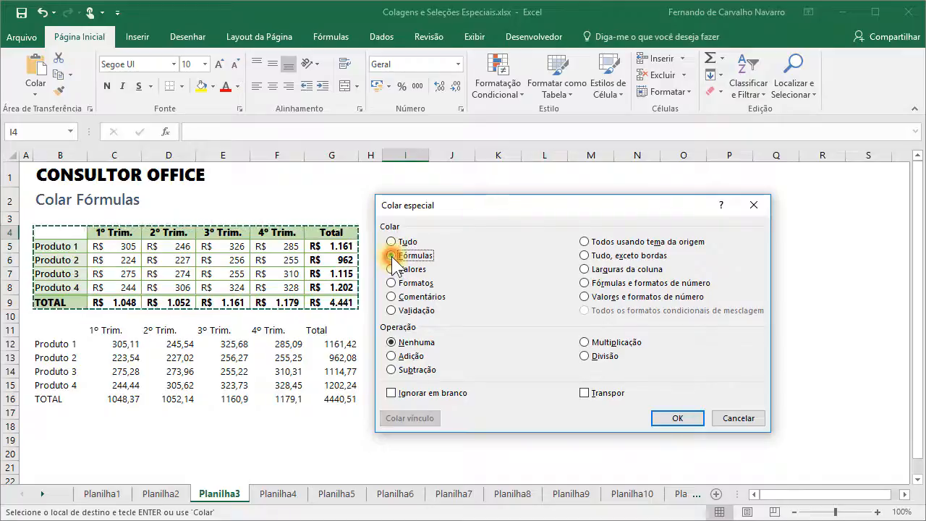
click(662, 418)
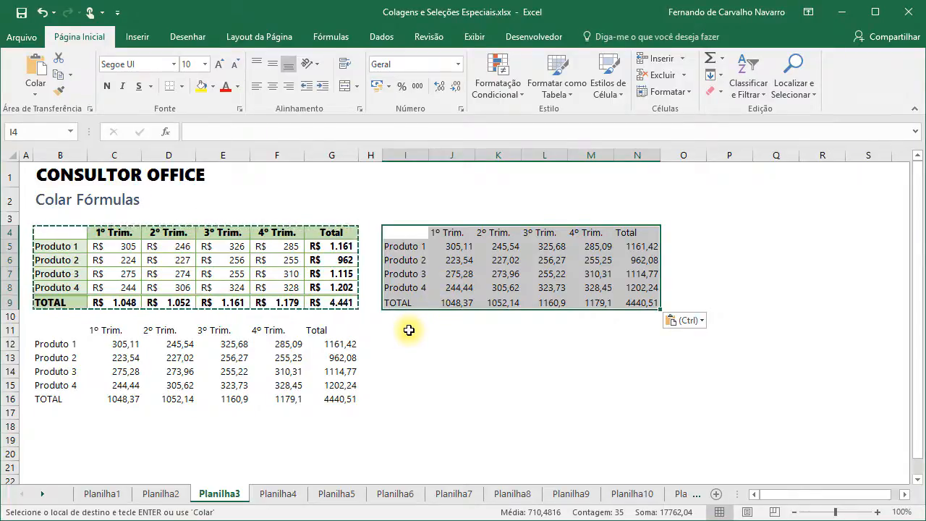
- Clear the copy marquee and inspect the pasted labels, headers and quarterly values in I4:N9
key(Escape)
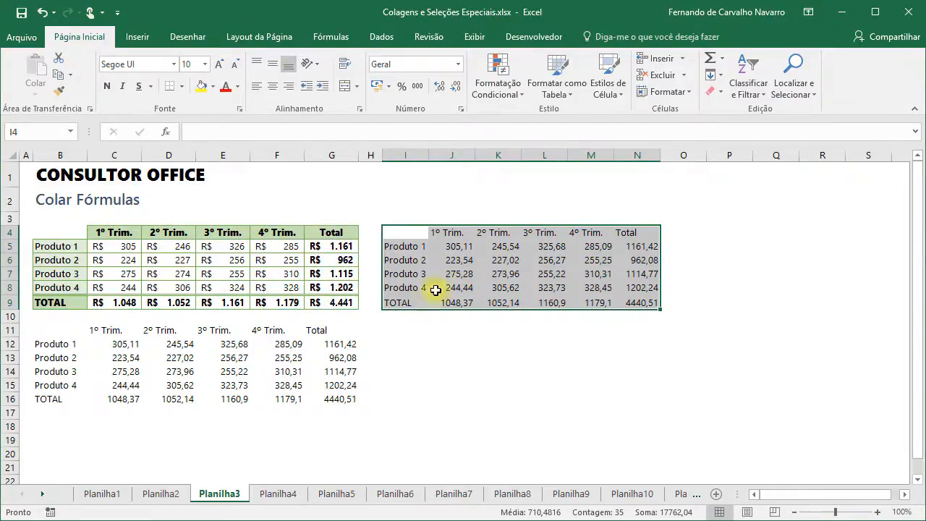
click(400, 249)
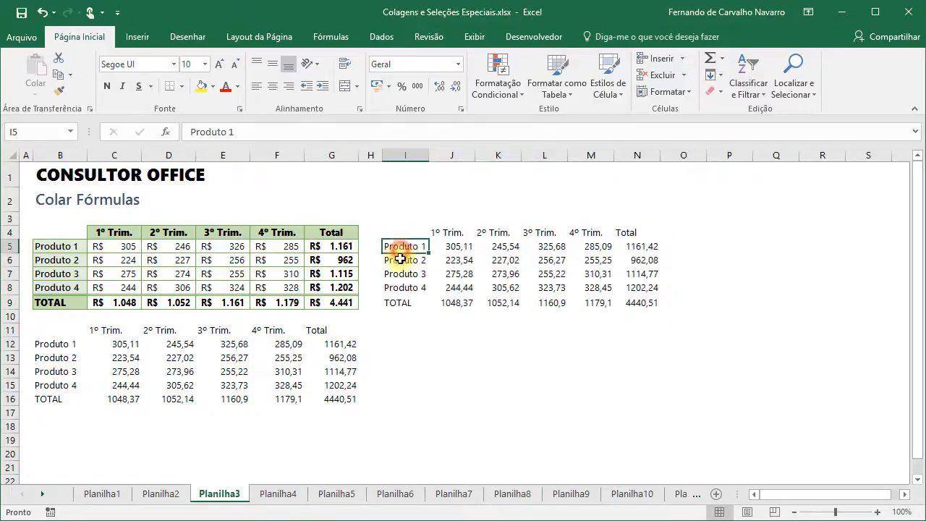
click(402, 260)
click(453, 260)
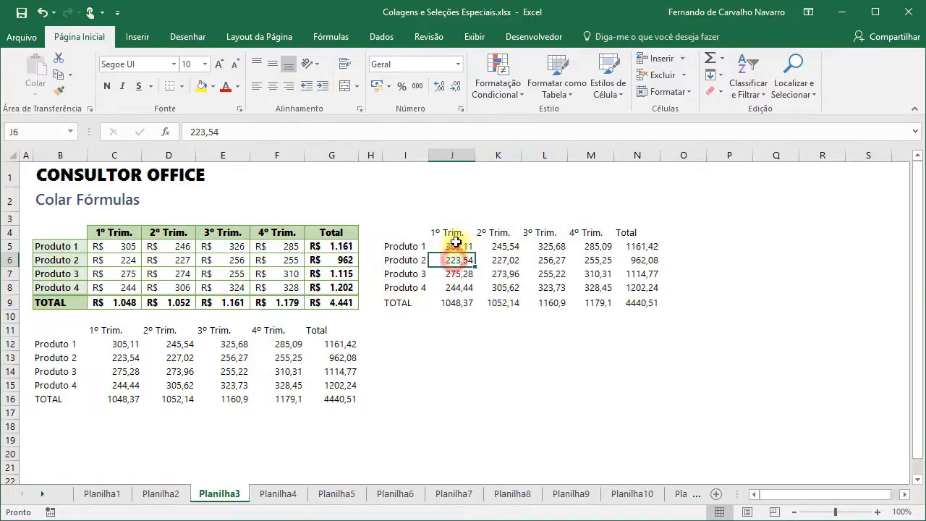
click(448, 233)
click(498, 259)
- Confirm the Produto 1 and Produto 3 totals are SOMA formulas and go to the Colar Valores sheet
click(629, 247)
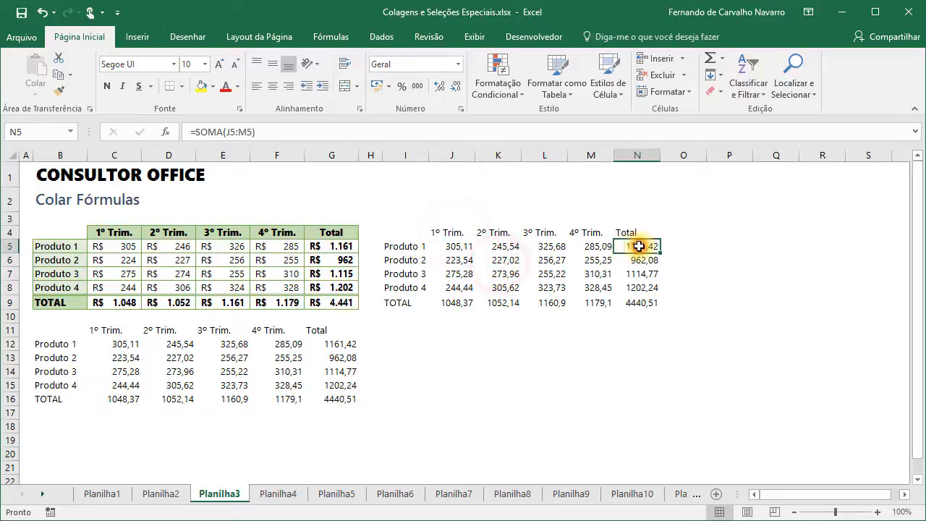
click(643, 274)
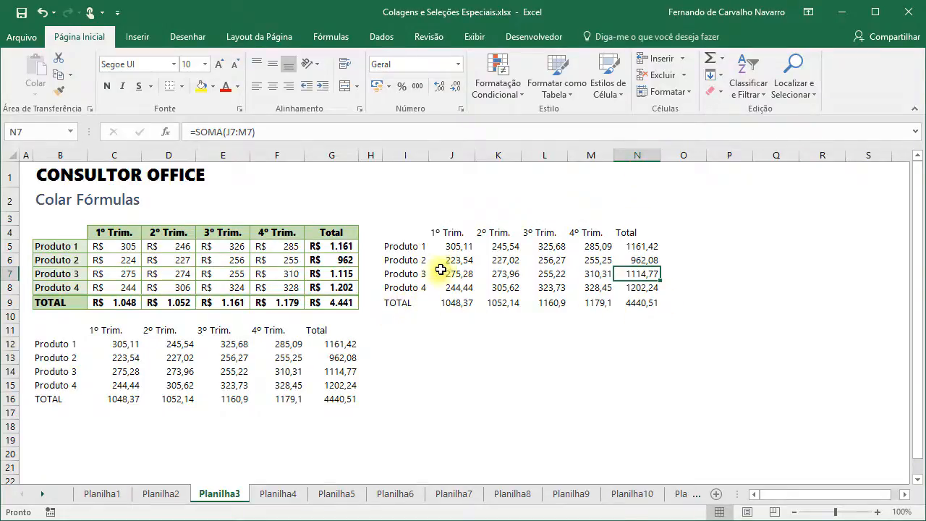
click(631, 247)
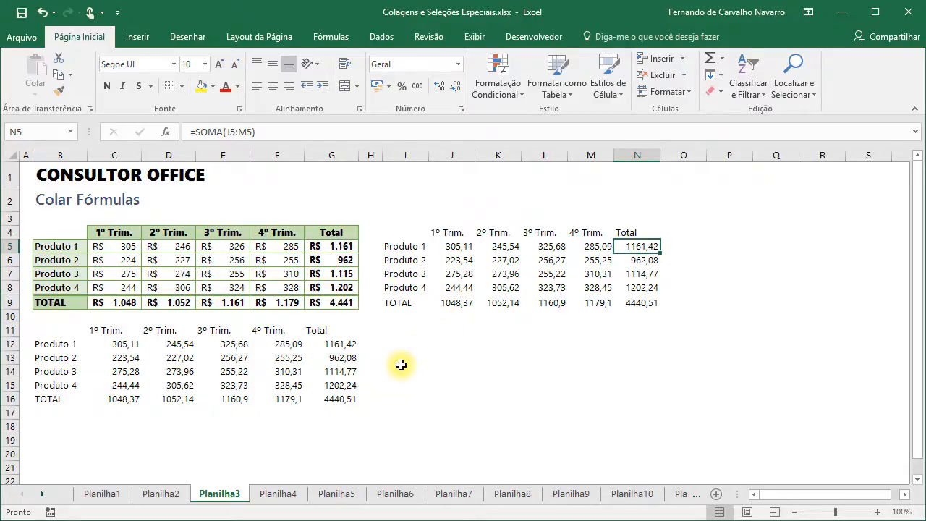
click(279, 494)
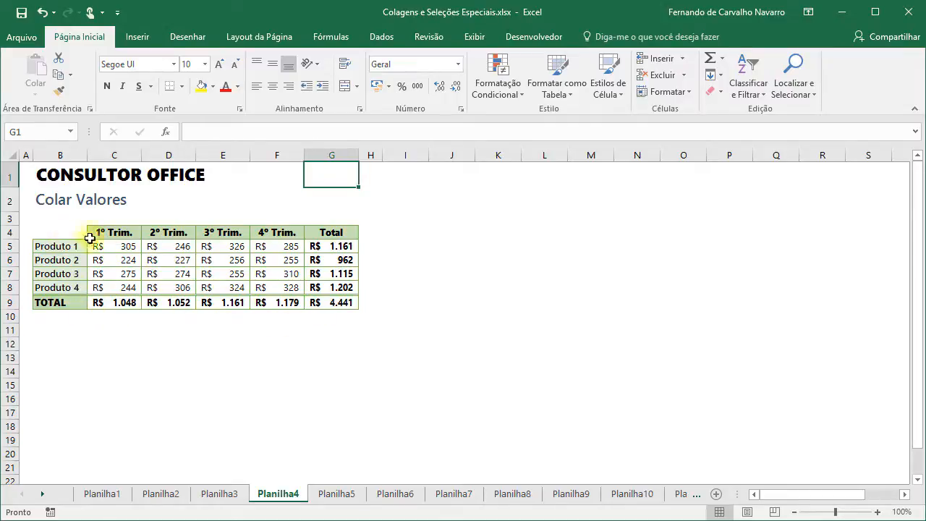
- Inspect the Produto 1–3 total formulas in the Colar Valores table
click(324, 249)
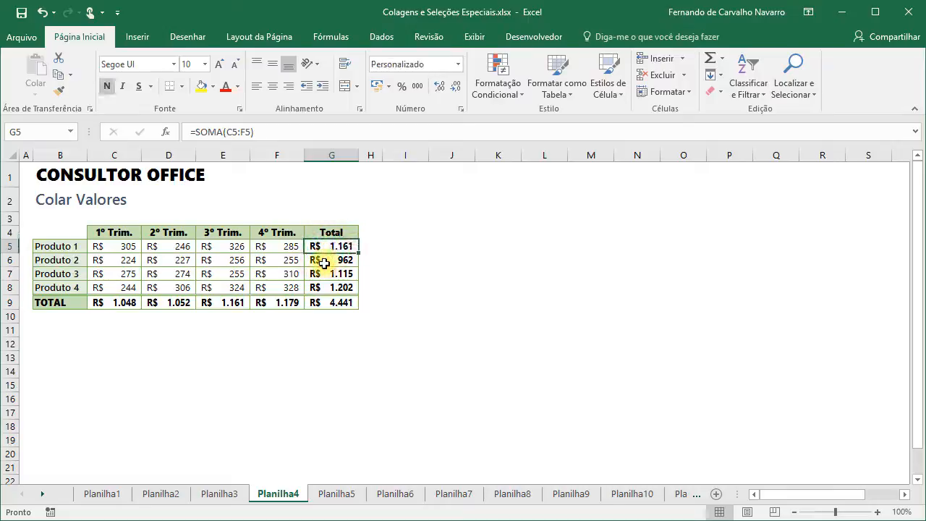
click(324, 260)
click(324, 276)
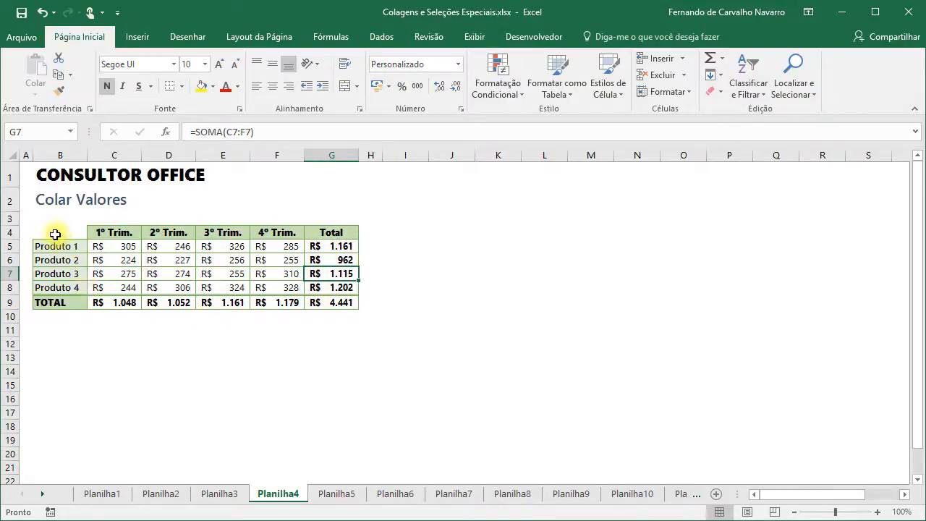
- Copy the quarterly table B4:G9 and bring up the Colar options with B11 as destination
drag(55, 235, 335, 300)
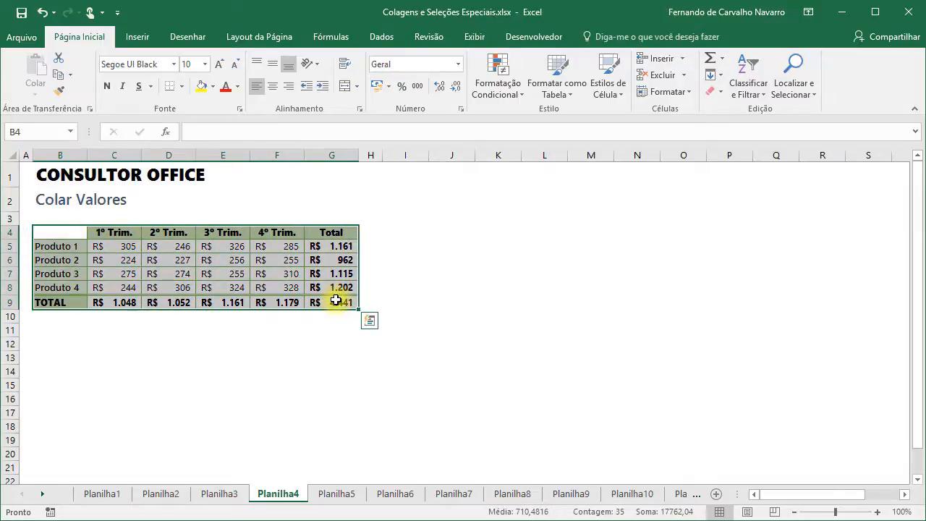
key(ctrl+c)
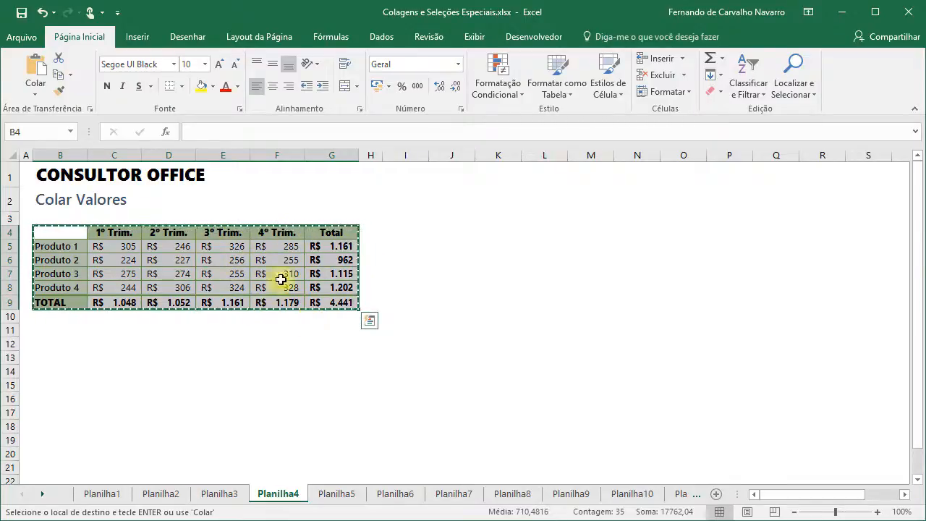
click(45, 329)
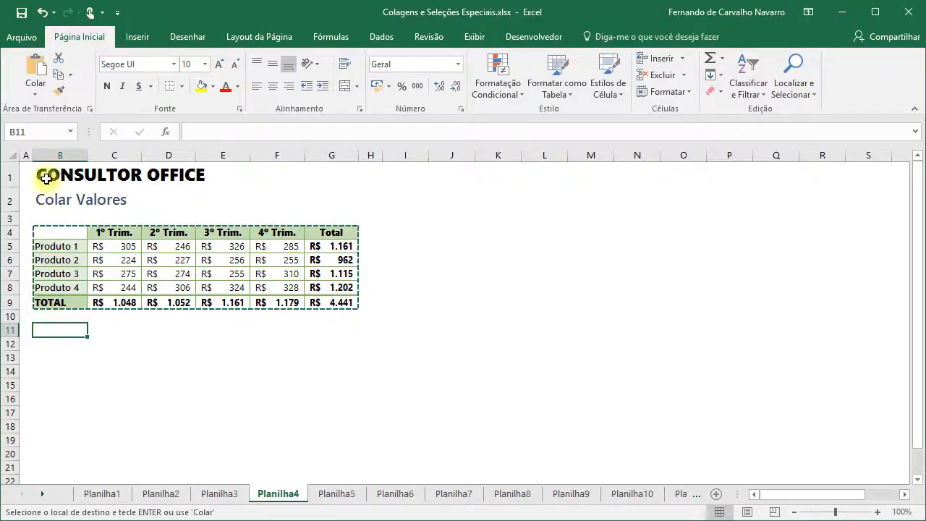
click(37, 89)
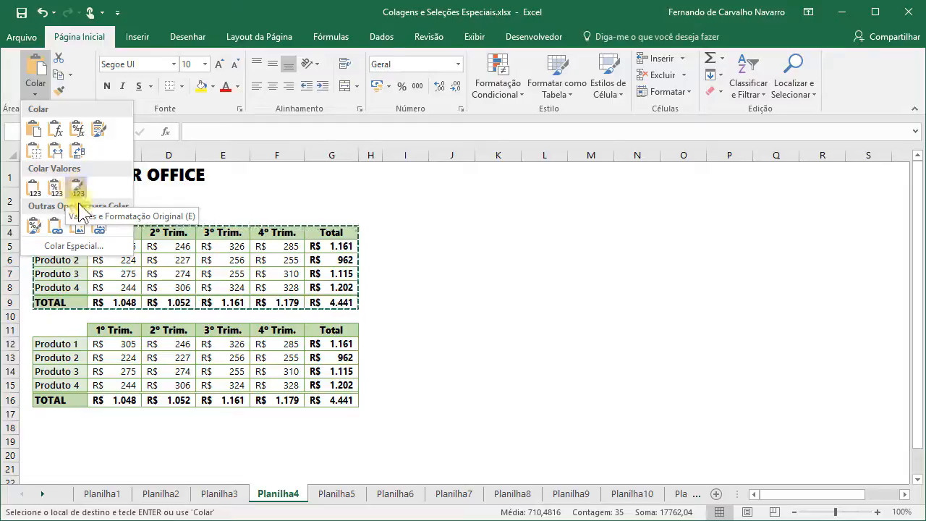
- Paste the copied table at B11 as Valores only through Colar Especial
click(75, 245)
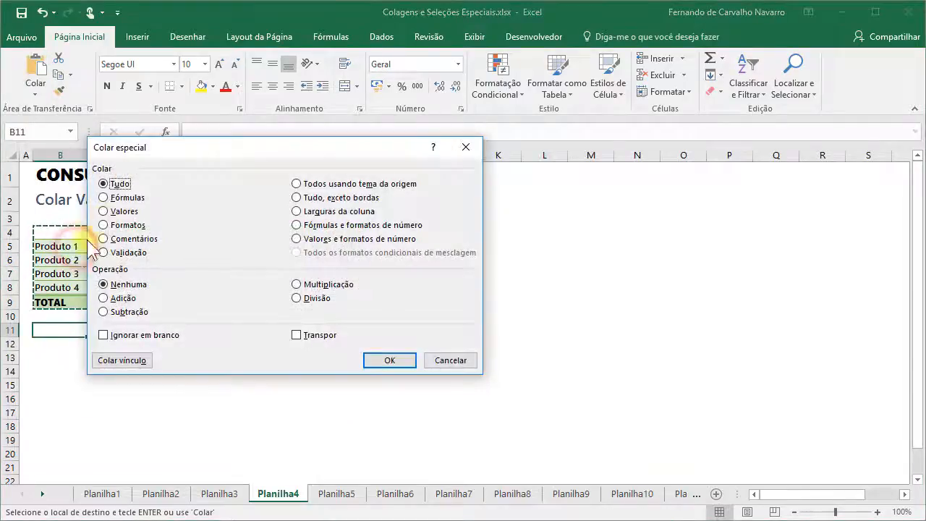
drag(158, 154, 336, 202)
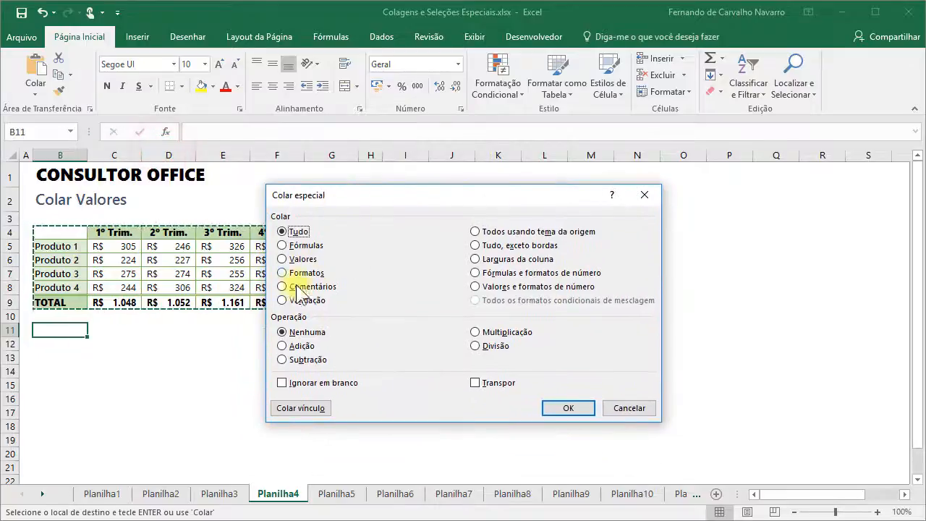
click(282, 259)
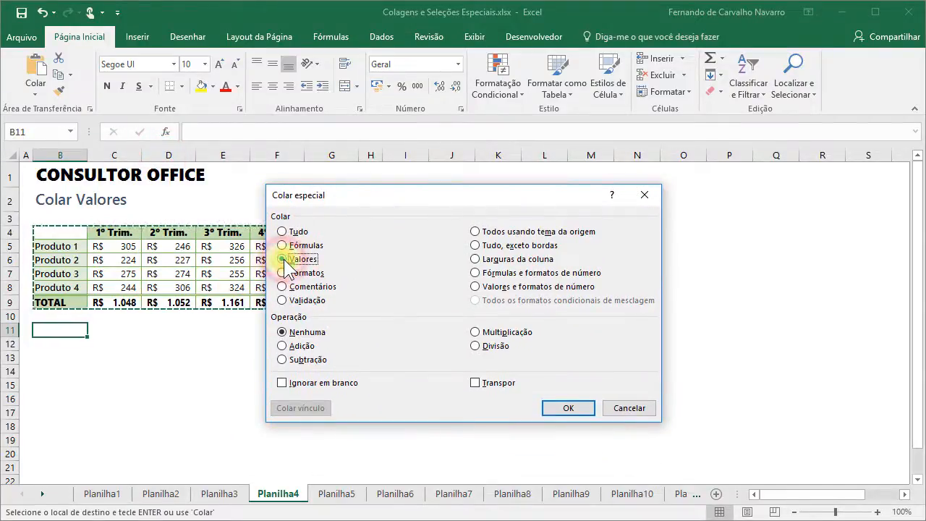
click(568, 408)
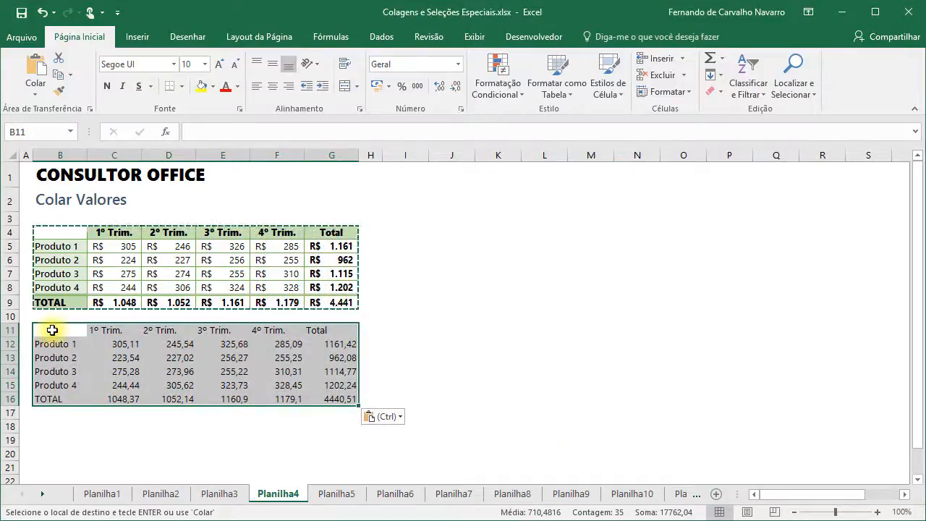
- Check the pasted values in row 12 and the column G totals, then clear the copy marquee
click(123, 345)
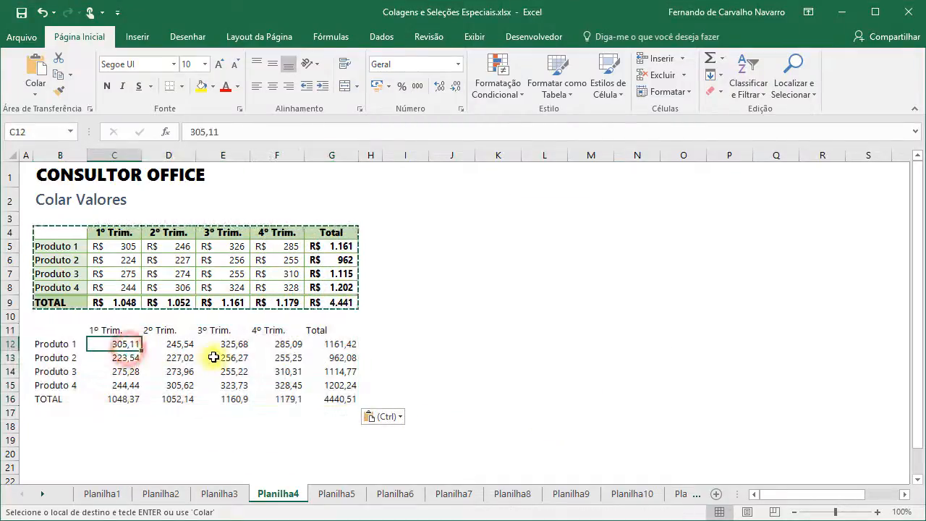
click(238, 345)
click(286, 345)
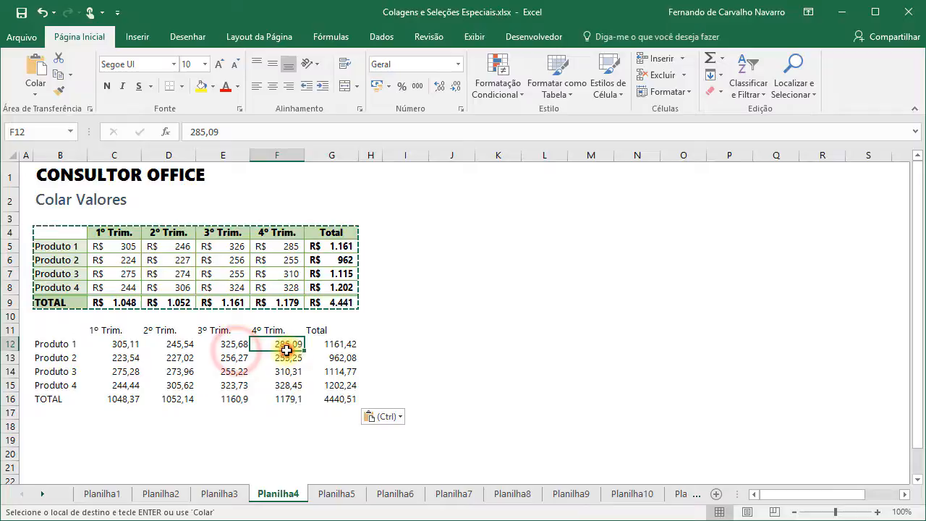
click(340, 344)
click(345, 357)
click(340, 371)
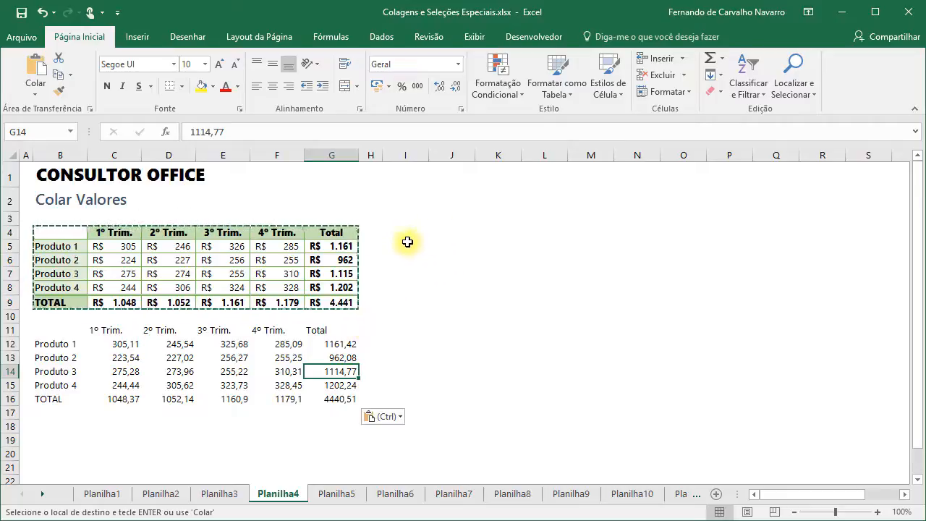
key(Escape)
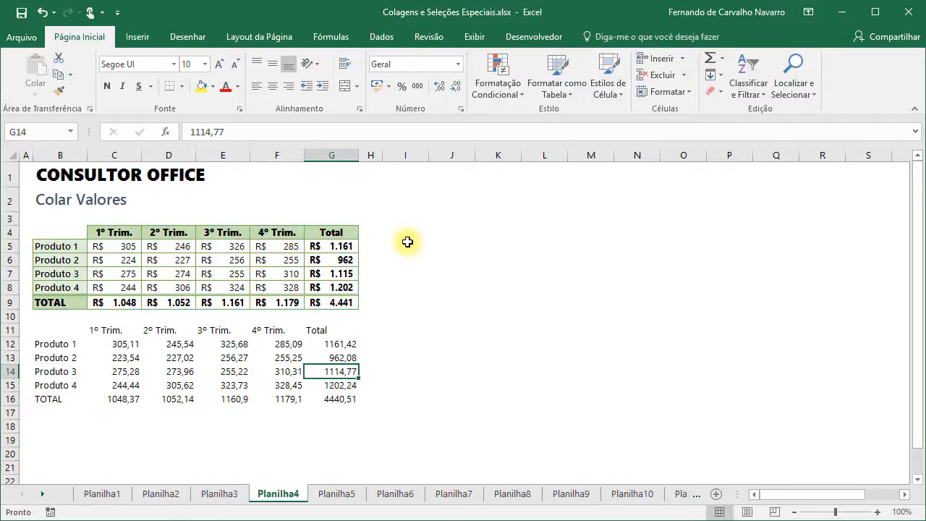
click(407, 230)
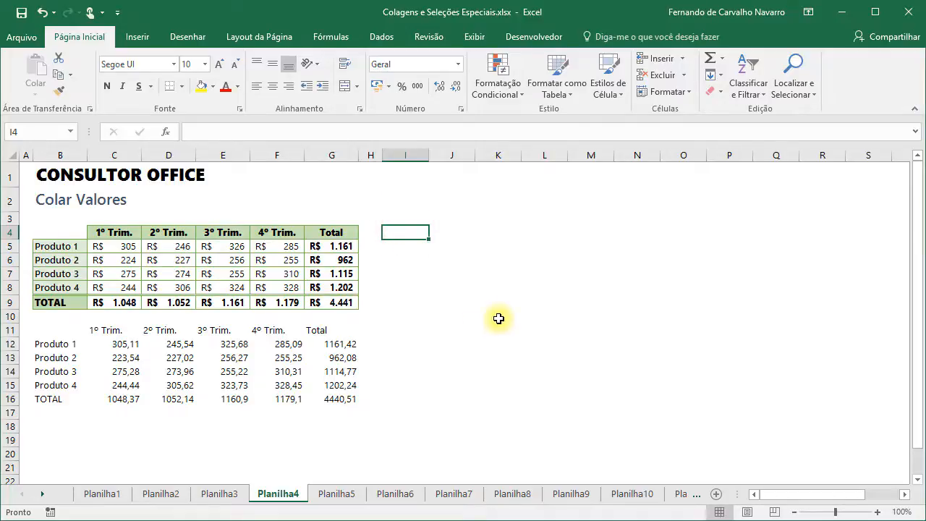
- On the Colar Formatos sheet, copy the sales table B4:G9
click(338, 493)
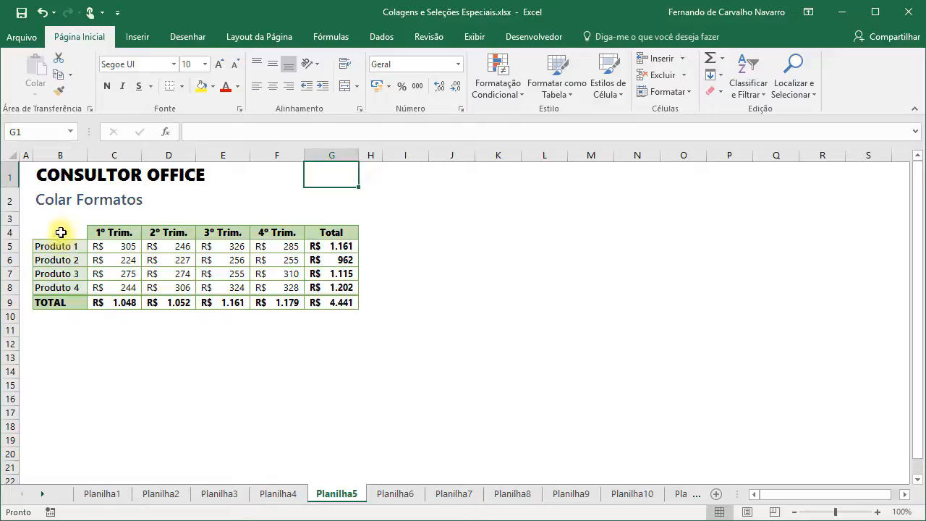
click(62, 86)
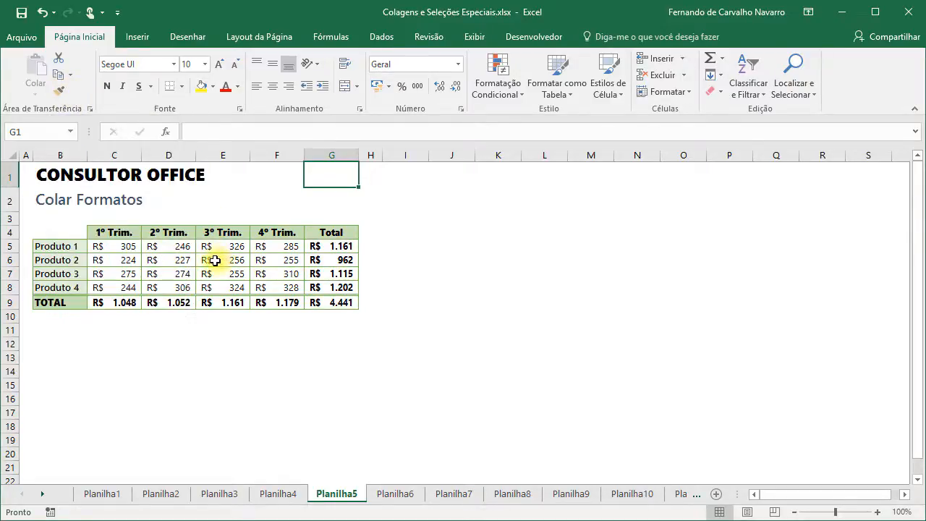
click(47, 231)
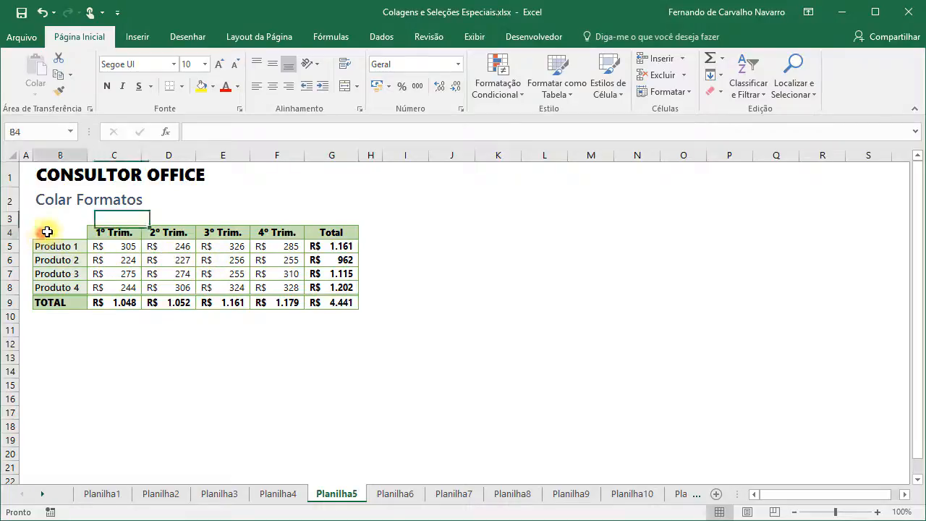
mouse_move(47, 231)
mouse_down()
mouse_move(337, 241)
mouse_move(333, 299)
mouse_up()
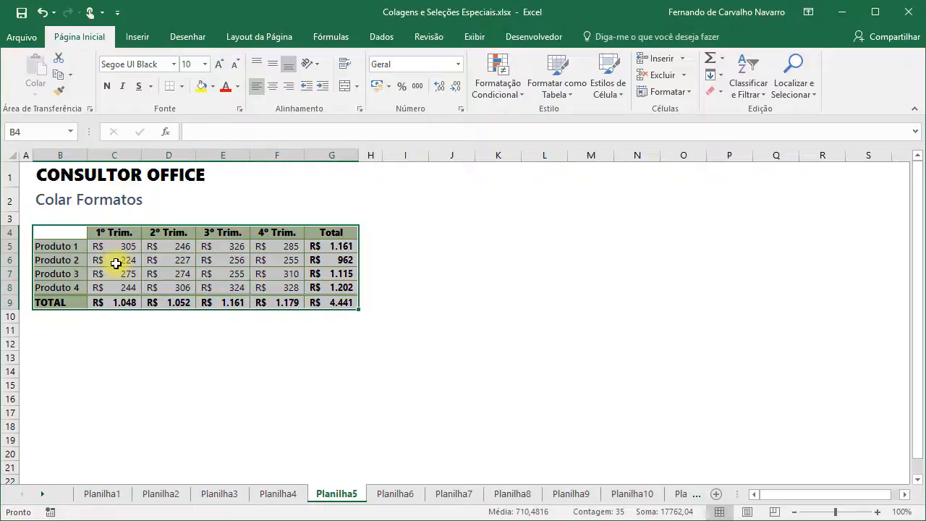
key(ctrl+c)
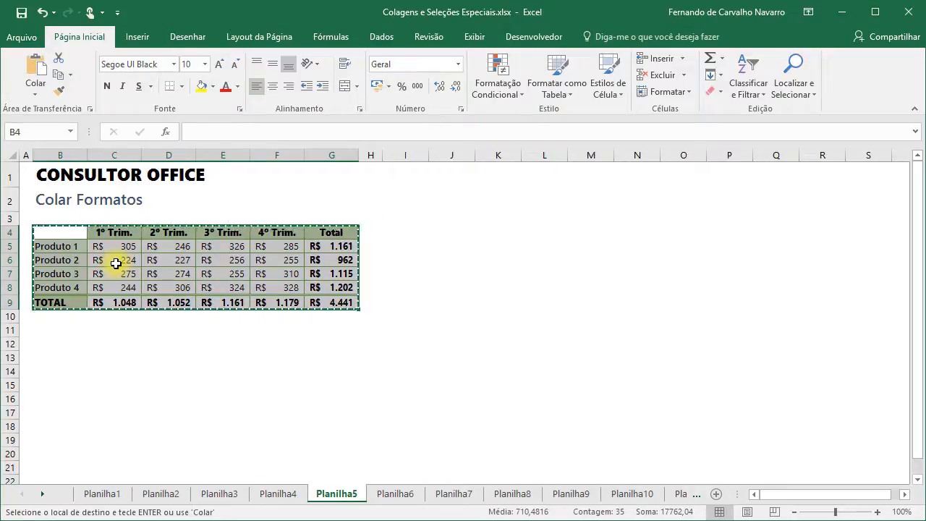
- Paste only the table's Formatos at B11 through Colar Especial
click(47, 330)
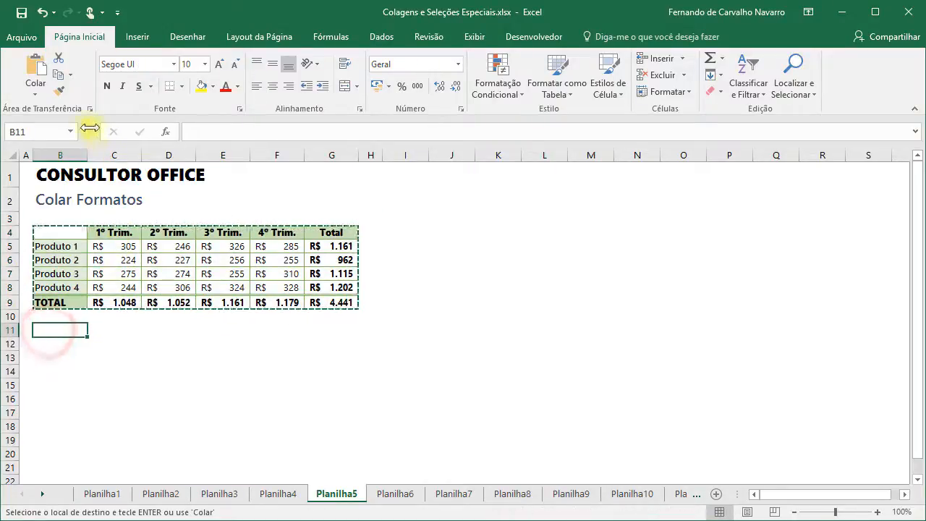
click(34, 93)
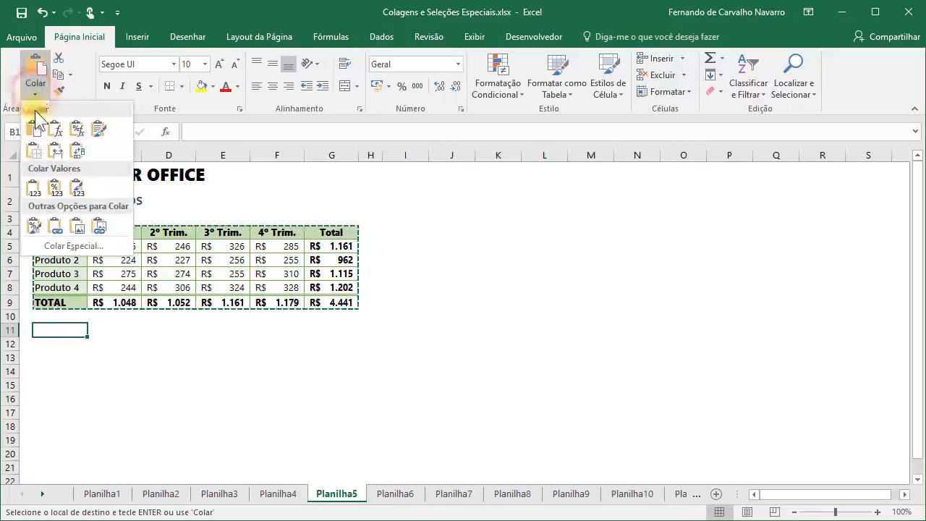
click(48, 255)
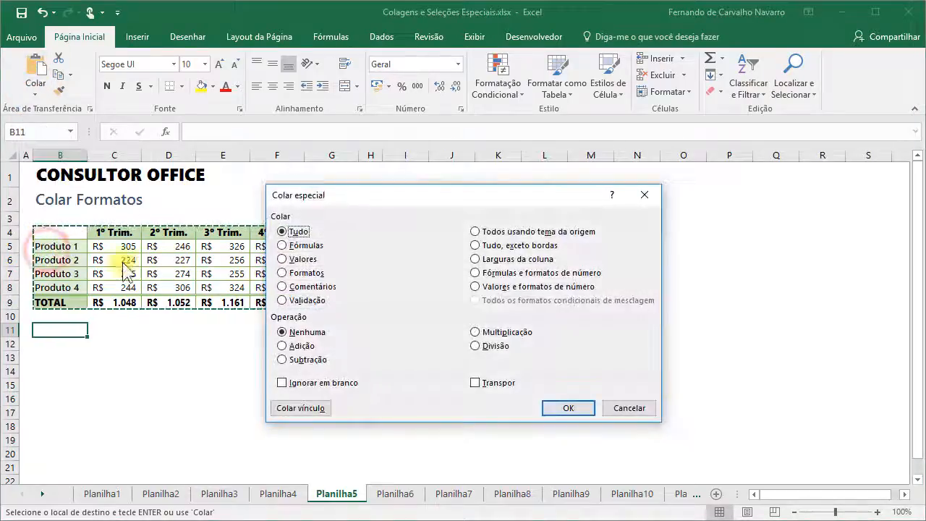
click(306, 274)
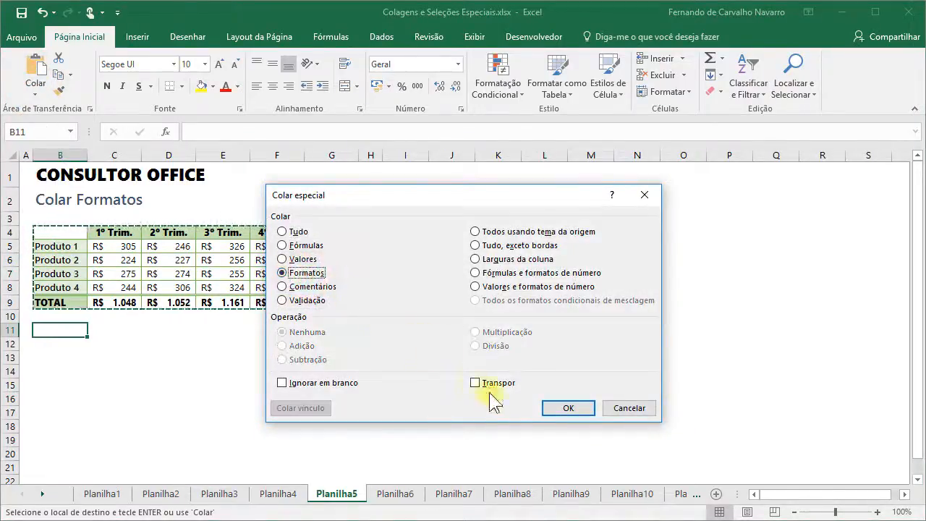
click(571, 409)
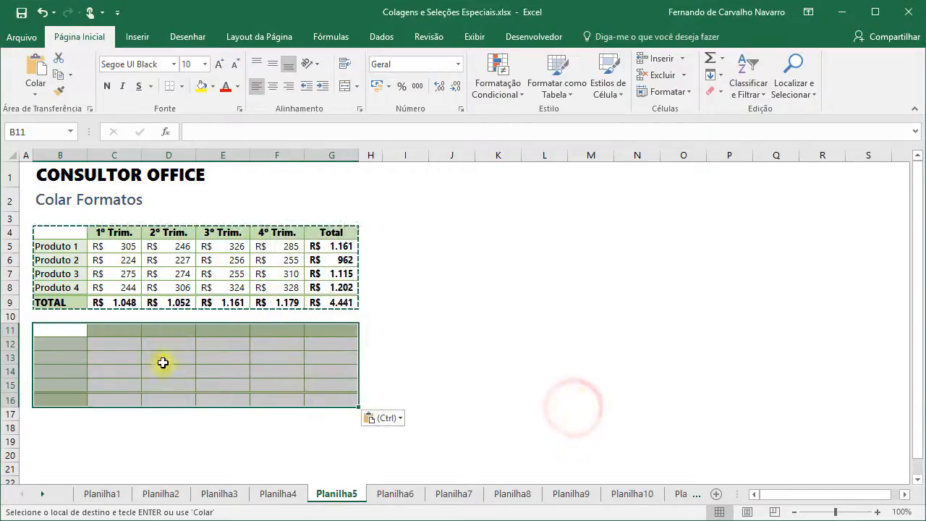
click(68, 330)
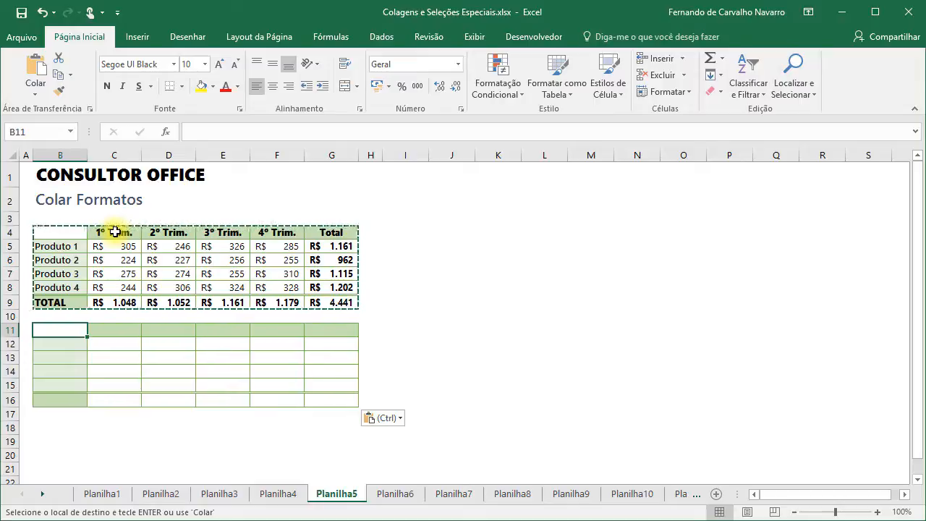
- Enter 100 in C12 and JAN in C11 to test the pasted currency and header formats
click(118, 346)
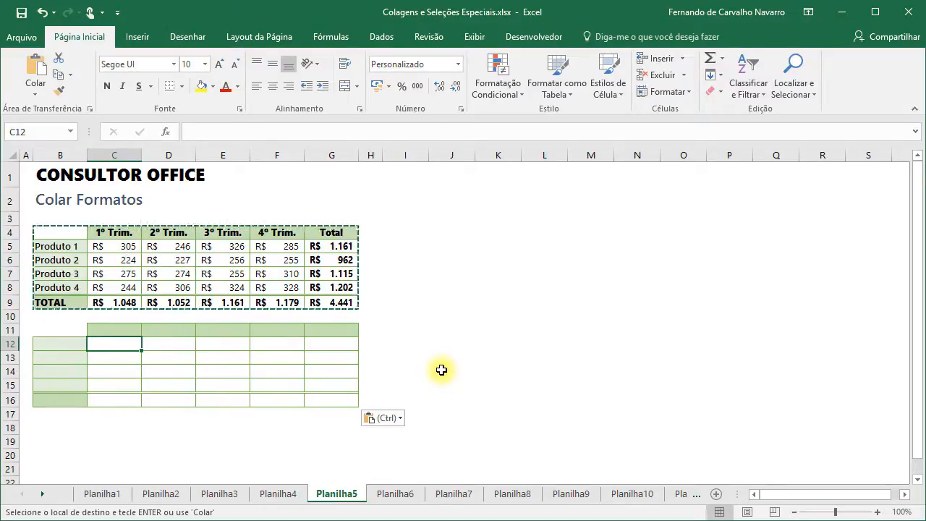
text(100)
key(Return)
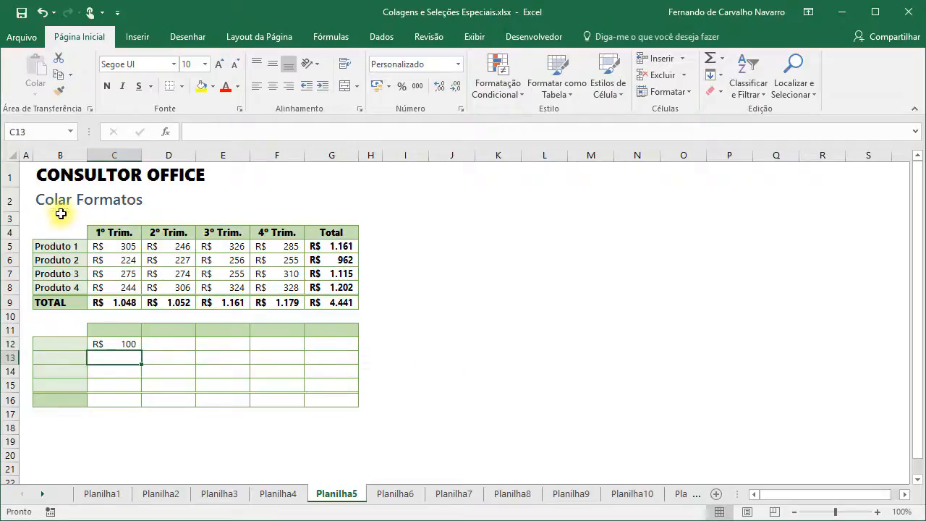
click(112, 328)
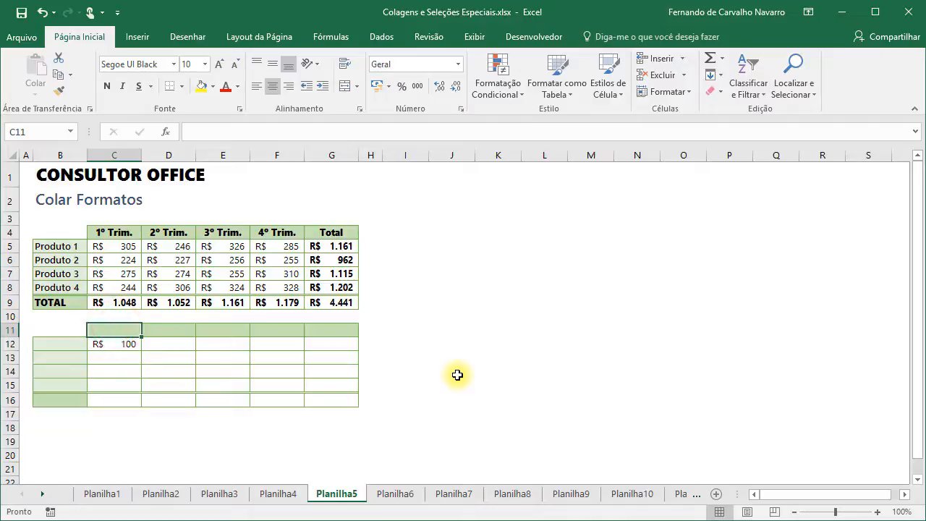
text(JAN)
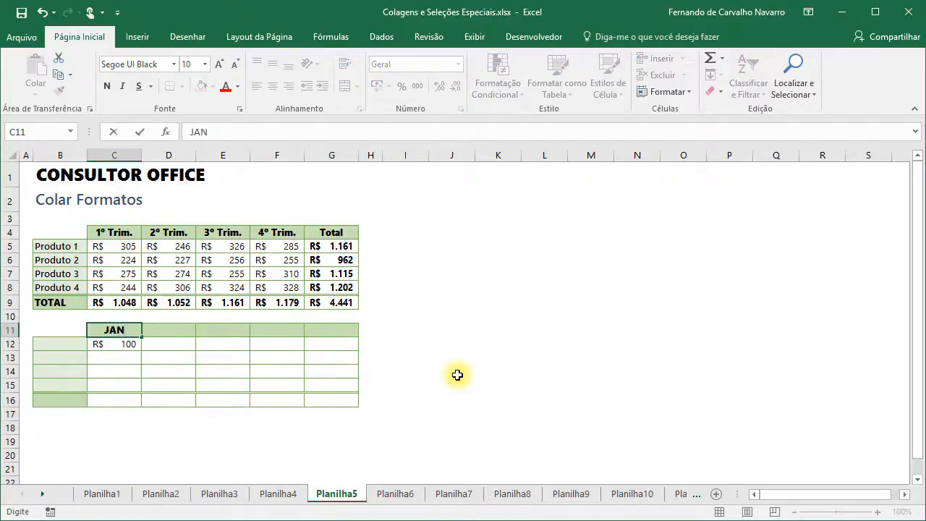
key(Return)
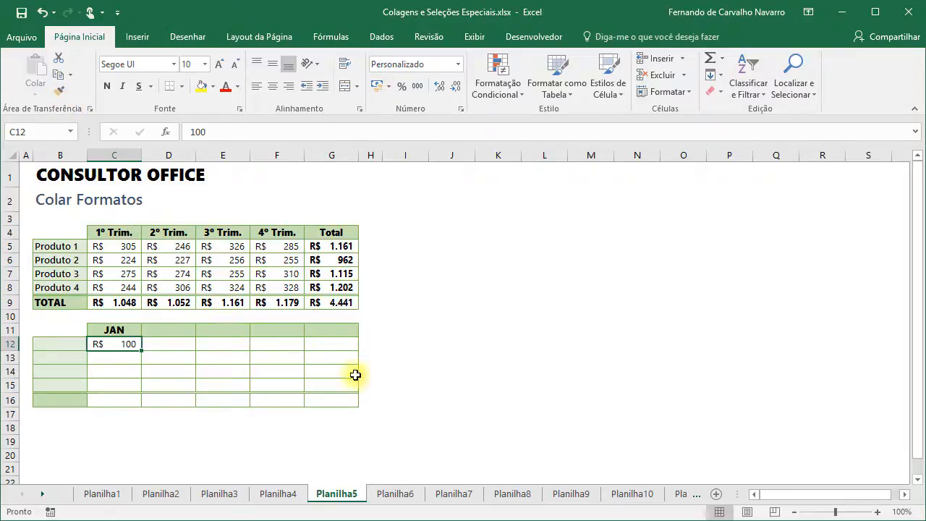
- On the Colar Comentários sheet, select the 1º Trim. header in C4 and show the Revisão commands
click(395, 495)
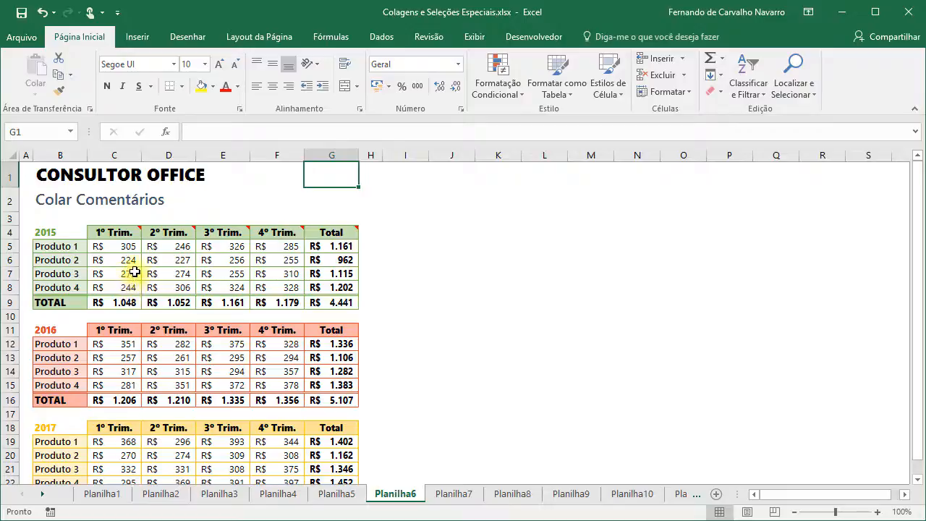
mouse_move(126, 231)
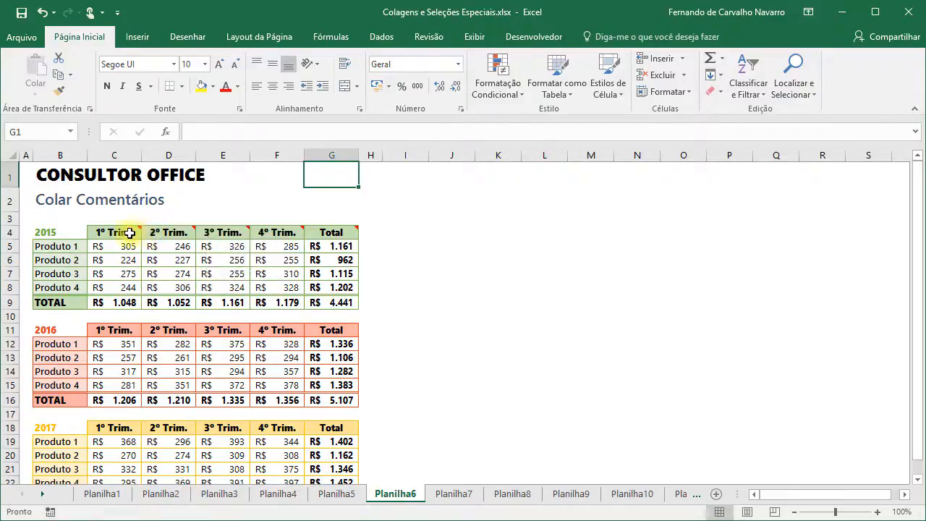
click(116, 233)
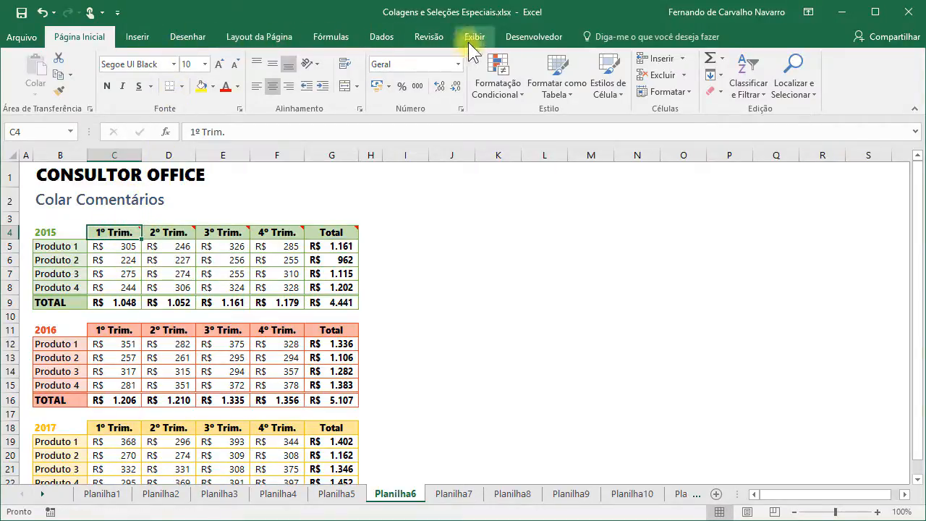
click(430, 39)
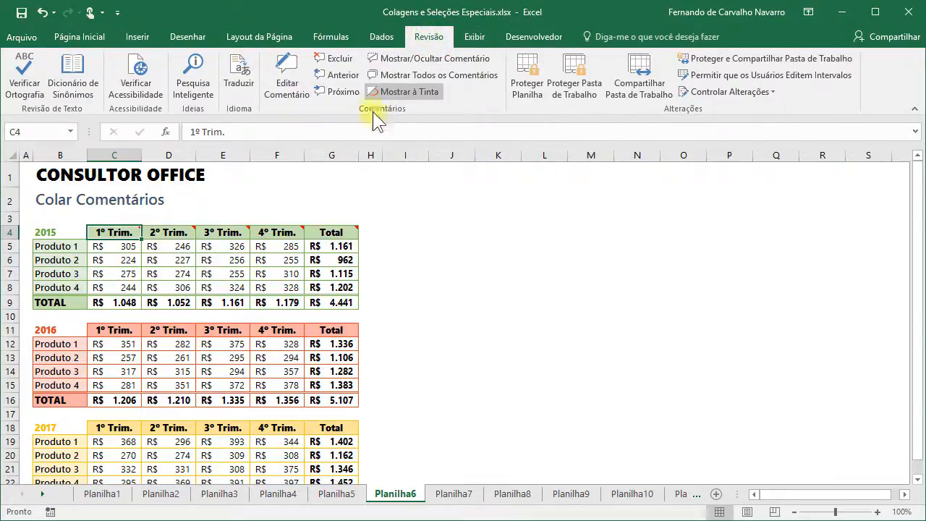
- Open C4's comment for editing, leave it unchanged, and review the 2015 header comments
right_click(113, 231)
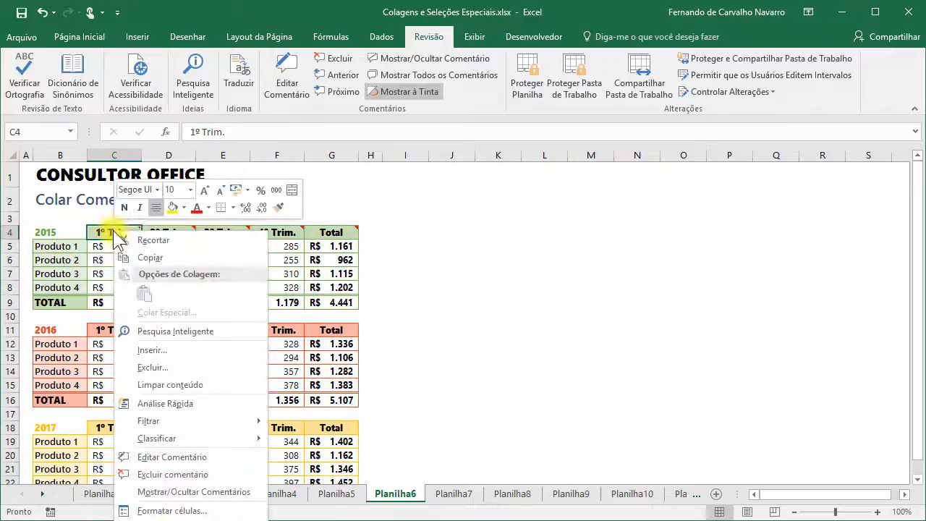
click(113, 230)
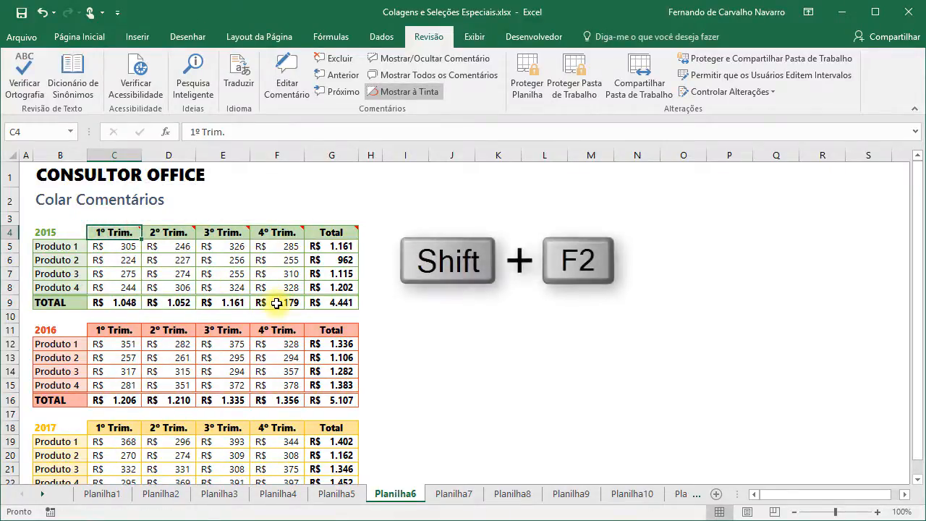
key(shift+F2)
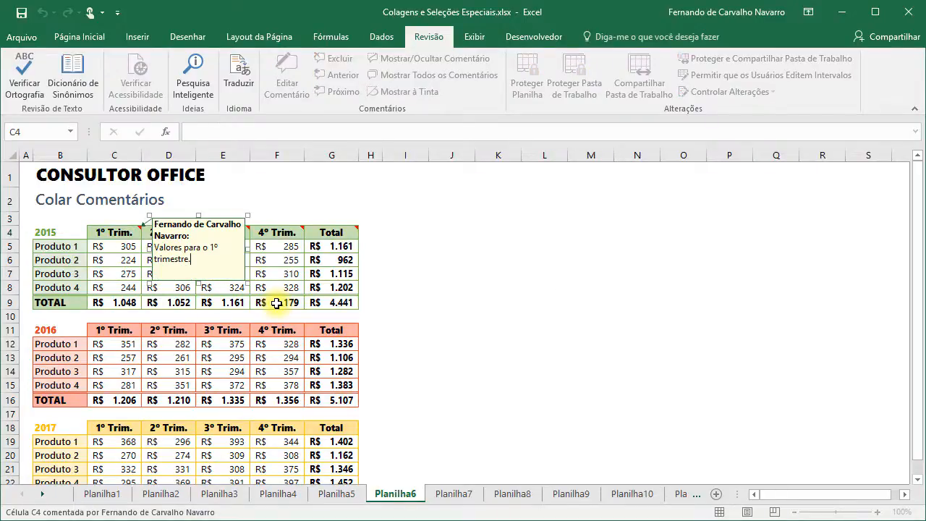
click(287, 273)
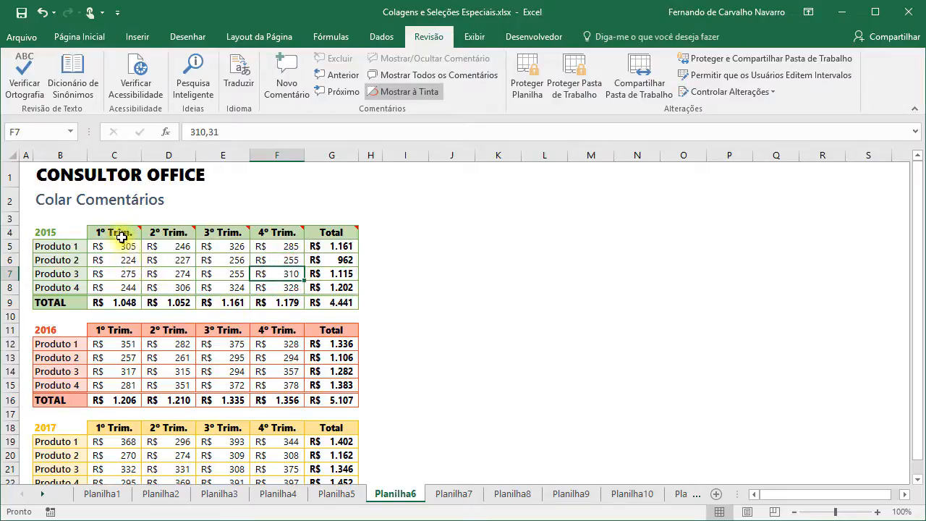
mouse_move(119, 235)
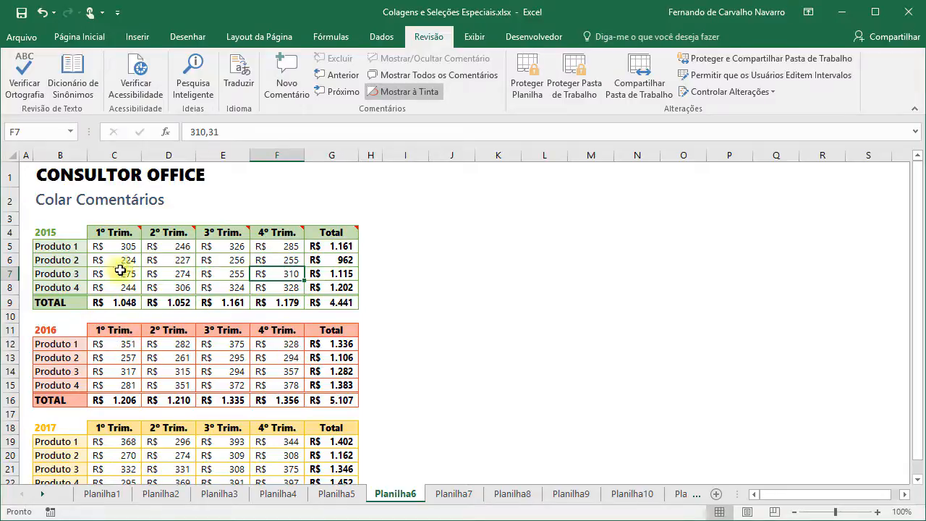
mouse_move(339, 230)
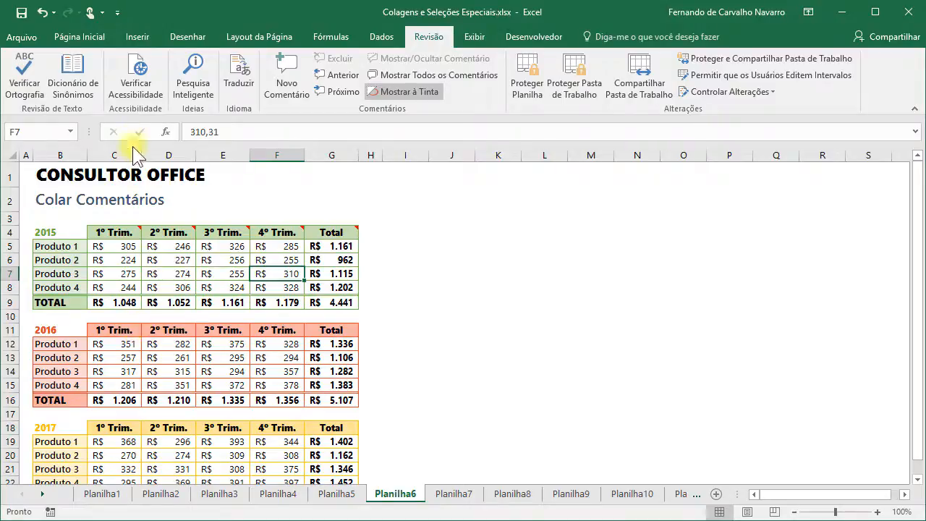
- Copy the 2015 quarter and Total header cells C4:G4
click(79, 32)
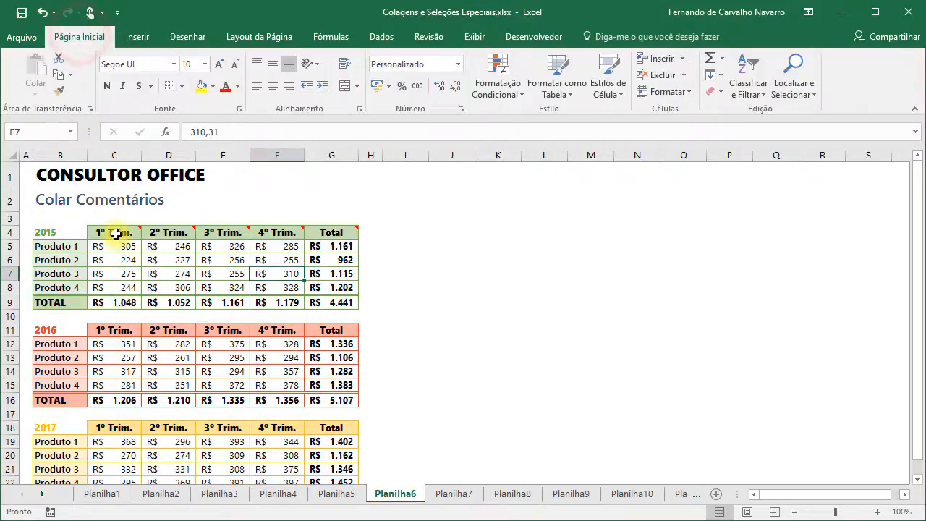
drag(118, 232, 326, 232)
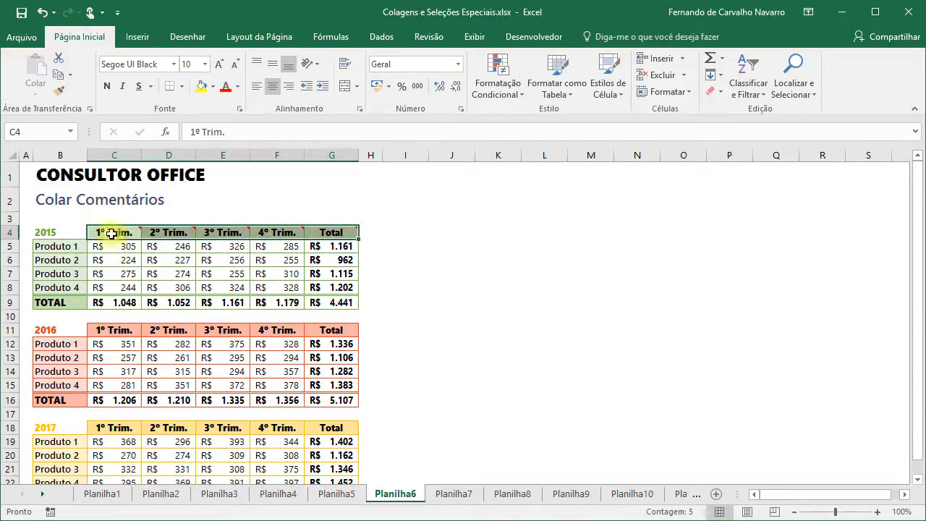
click(57, 74)
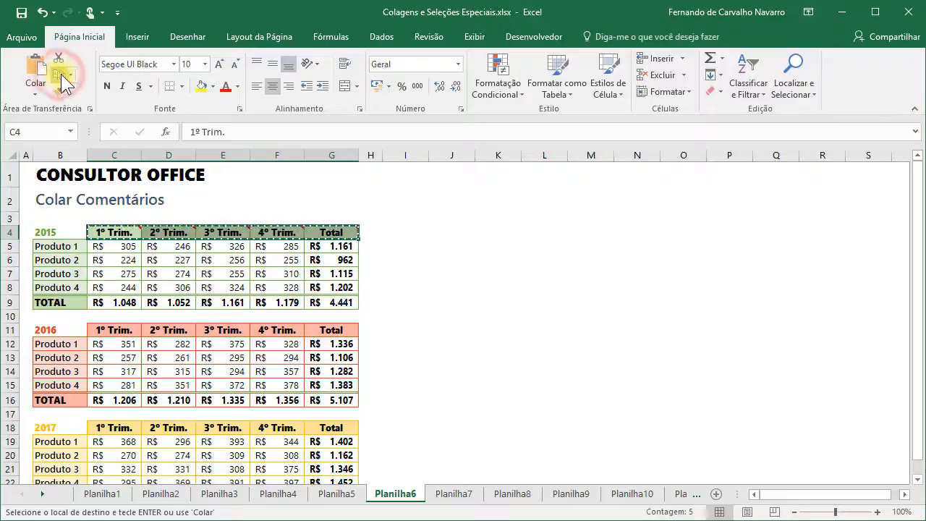
- Paste only the Comentários onto the 2016 headers at C11 and check the new comments
click(109, 331)
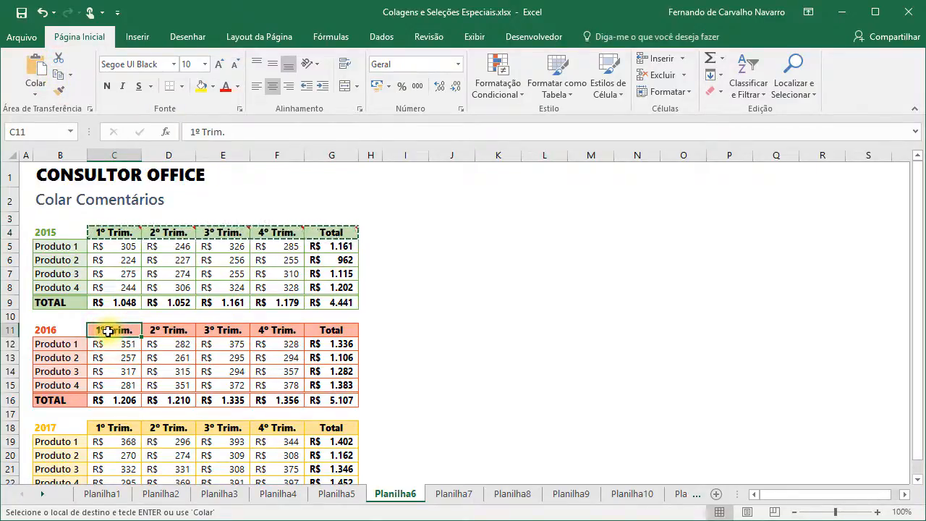
right_click(108, 329)
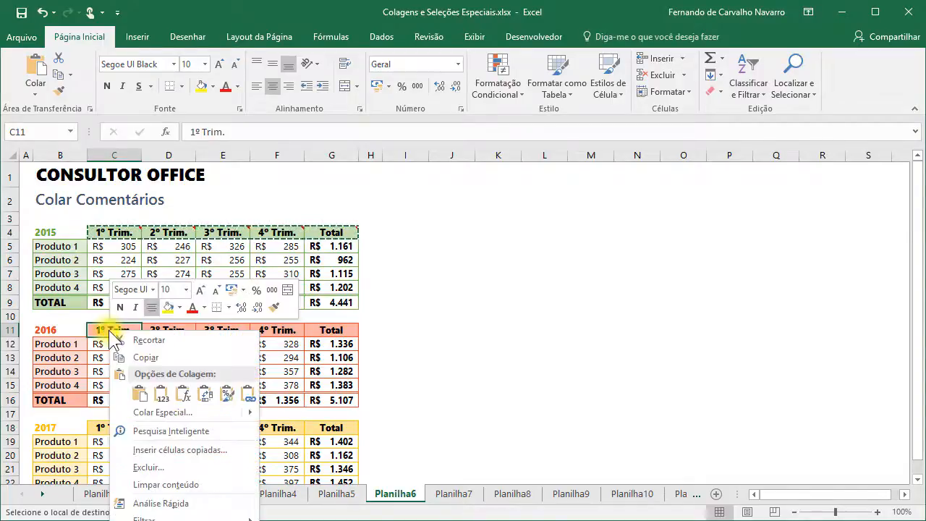
click(143, 410)
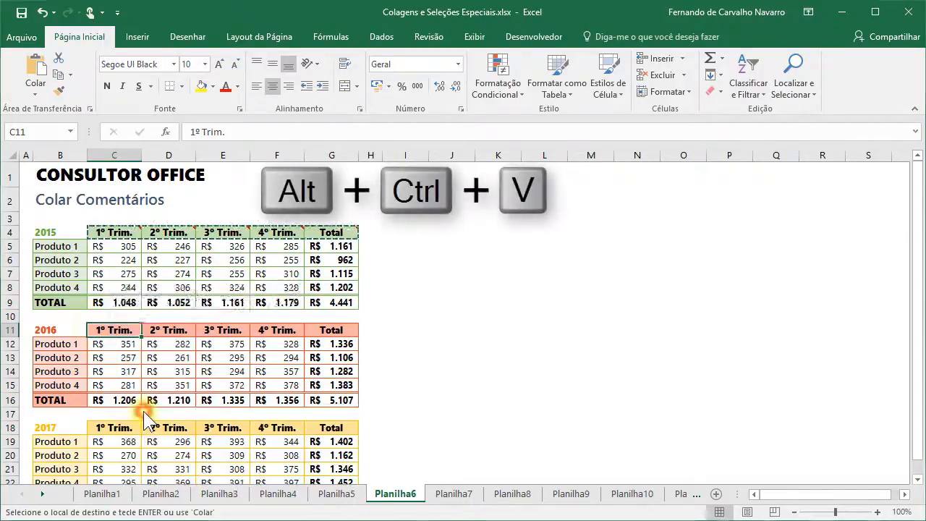
drag(167, 294, 562, 215)
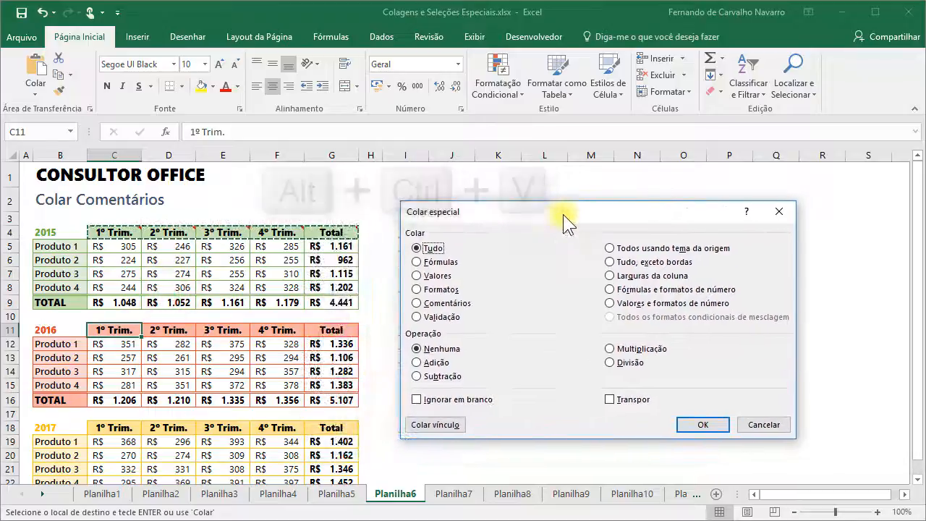
click(415, 303)
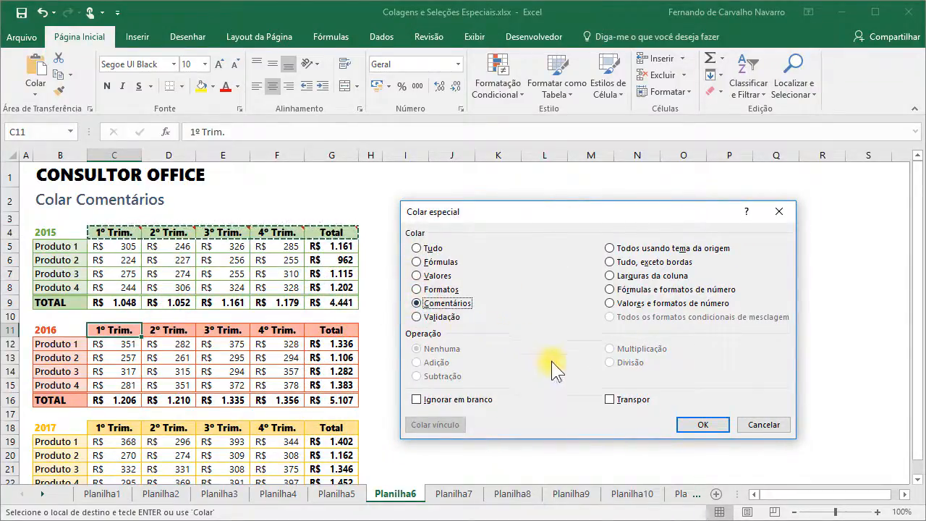
click(715, 425)
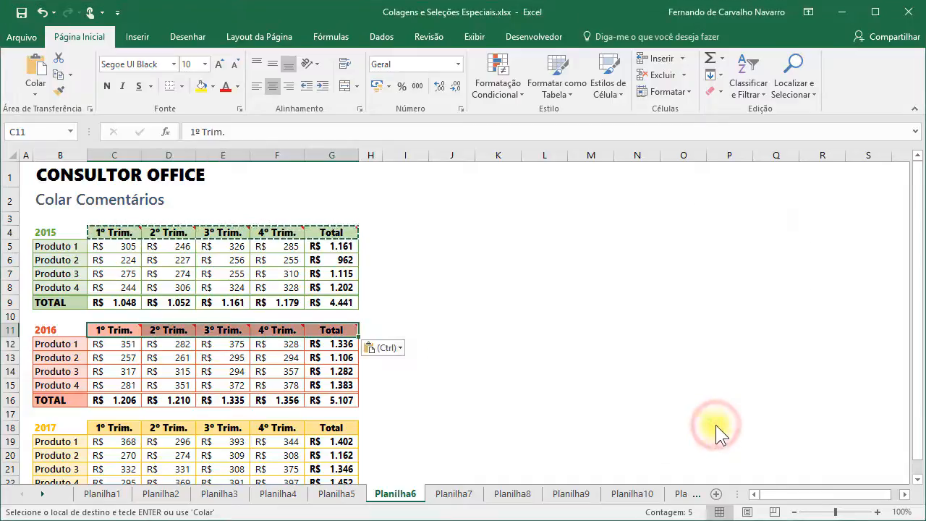
click(322, 371)
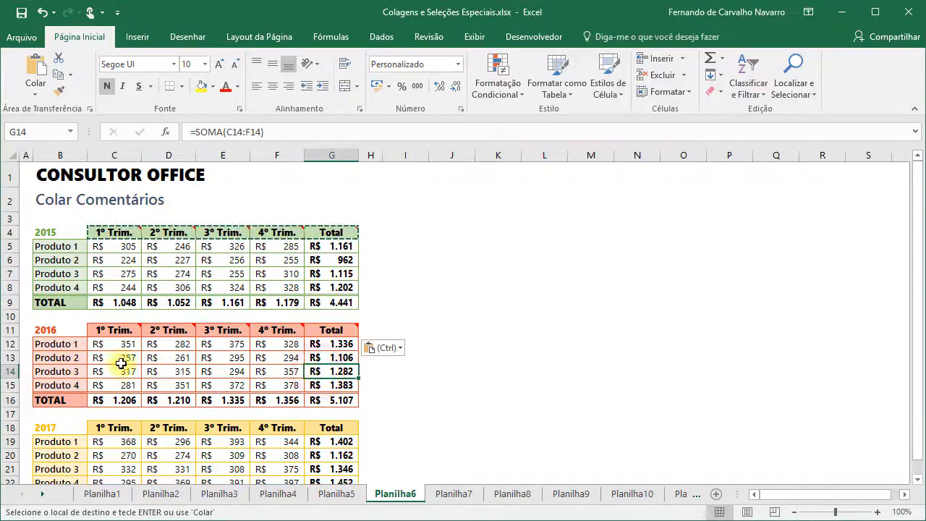
mouse_move(149, 329)
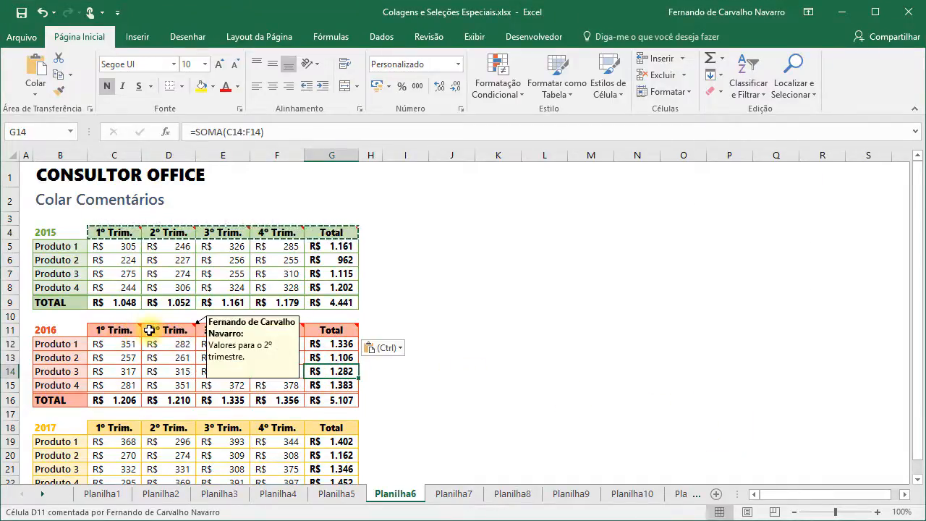
mouse_move(327, 329)
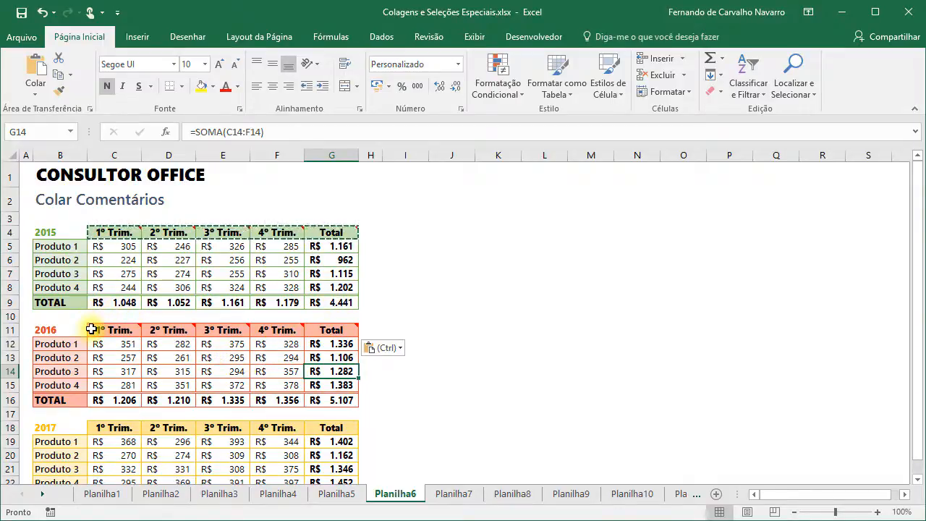
mouse_move(277, 335)
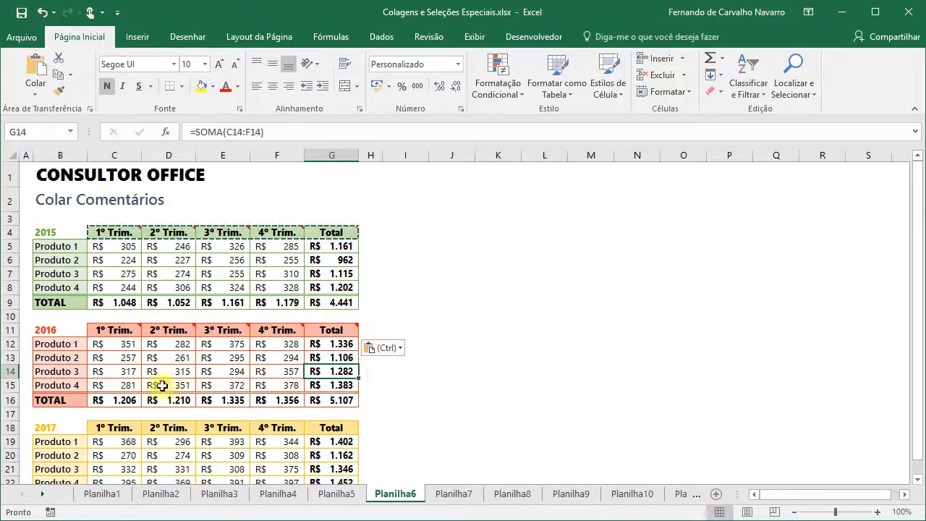
- Repeat the comments-only paste onto the 2017 headers at C18 with F4
click(106, 429)
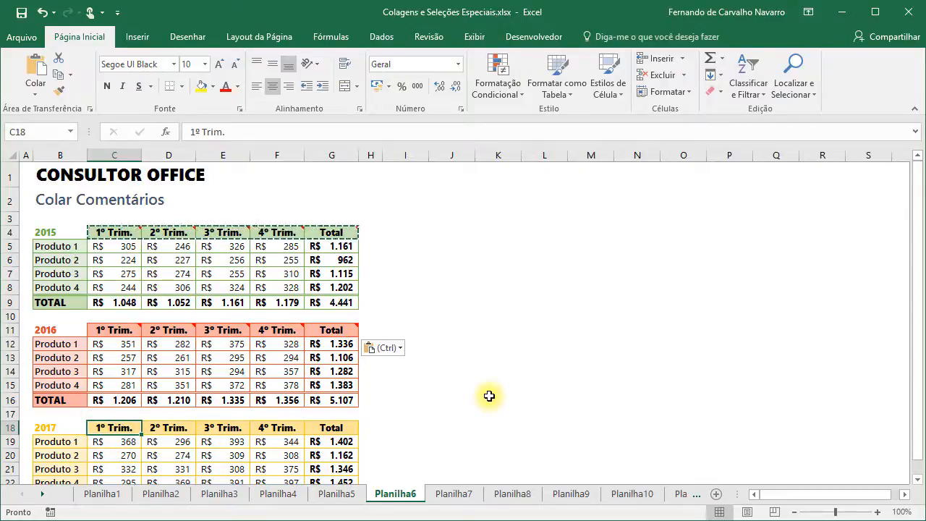
key(F4)
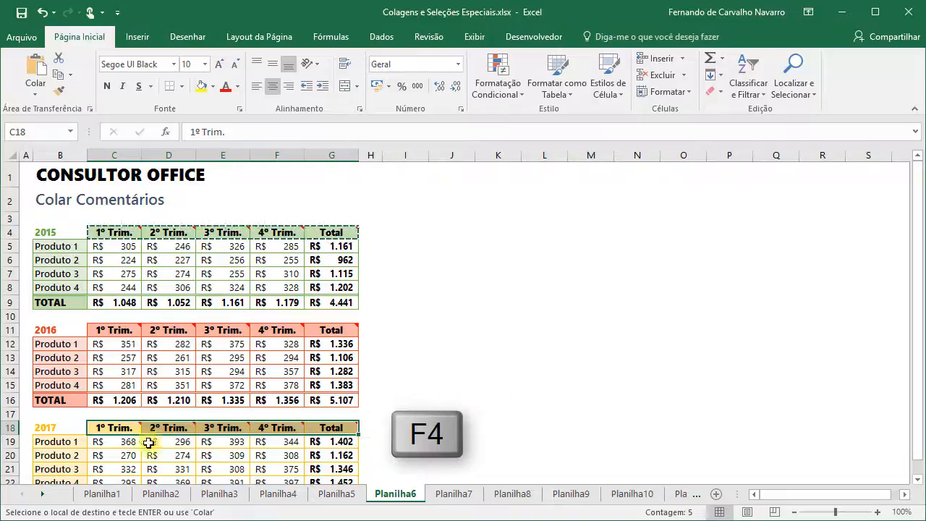
mouse_move(110, 427)
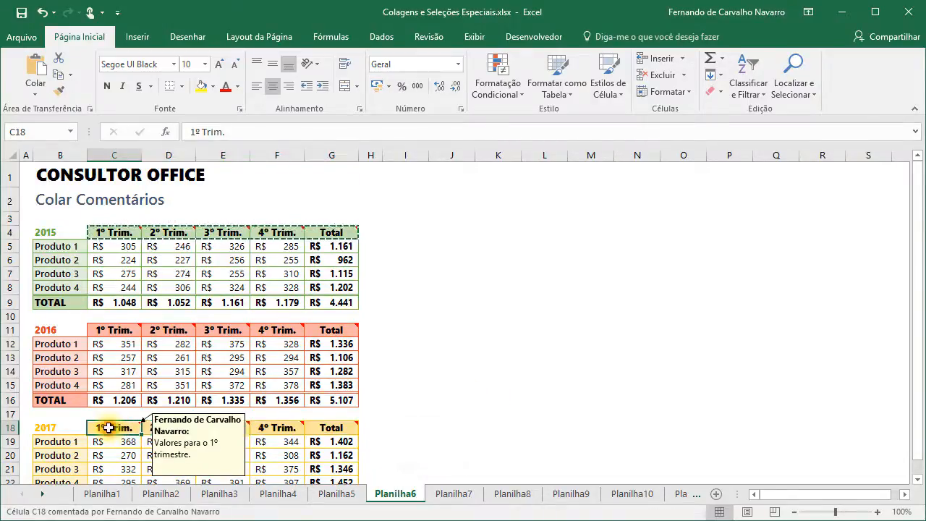
click(108, 428)
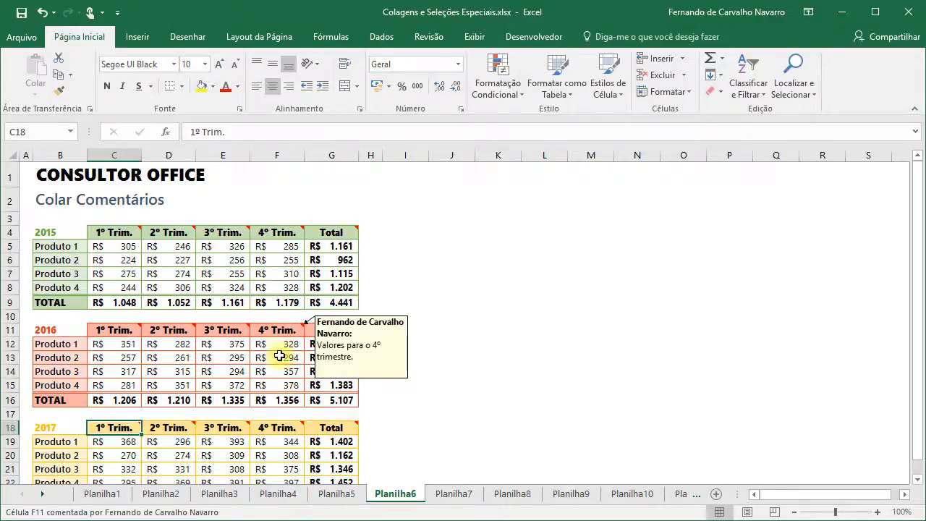
click(282, 236)
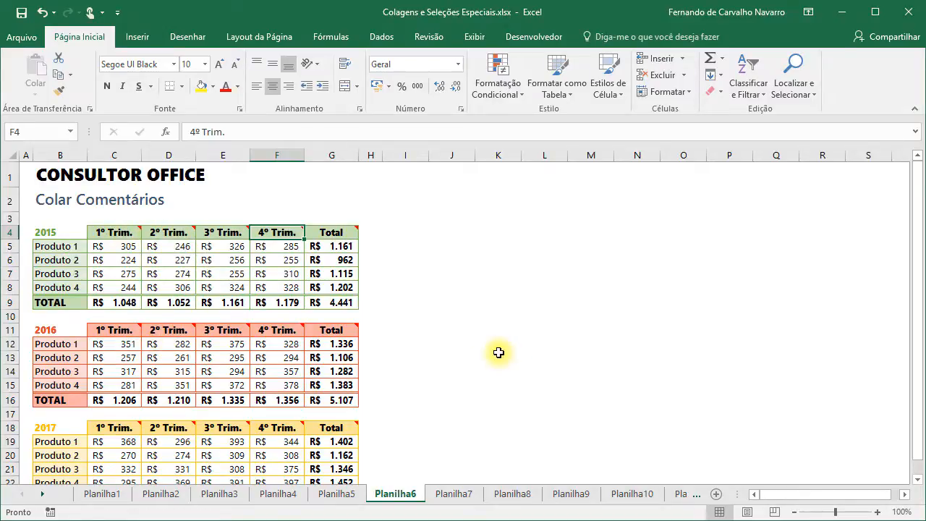
- On Planilha7, show the Dados commands and check C5's Valores positivos validation message
click(453, 495)
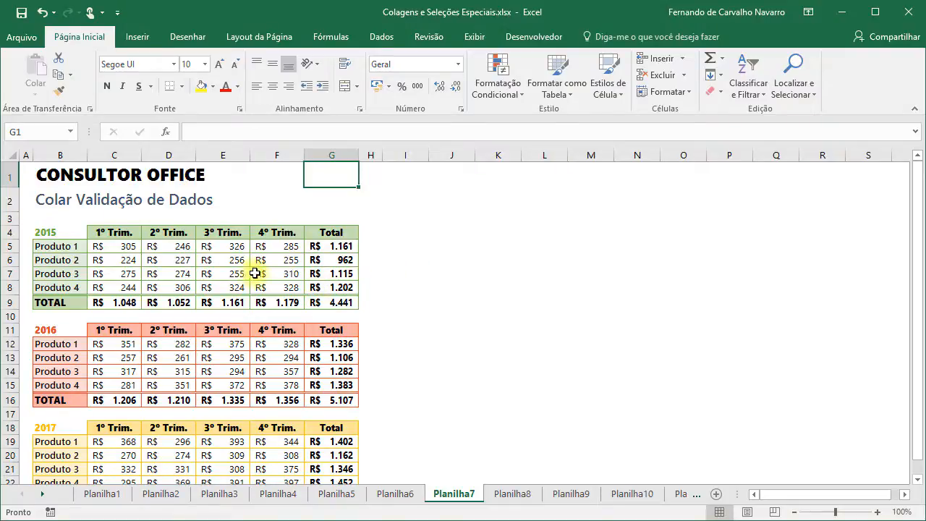
click(381, 36)
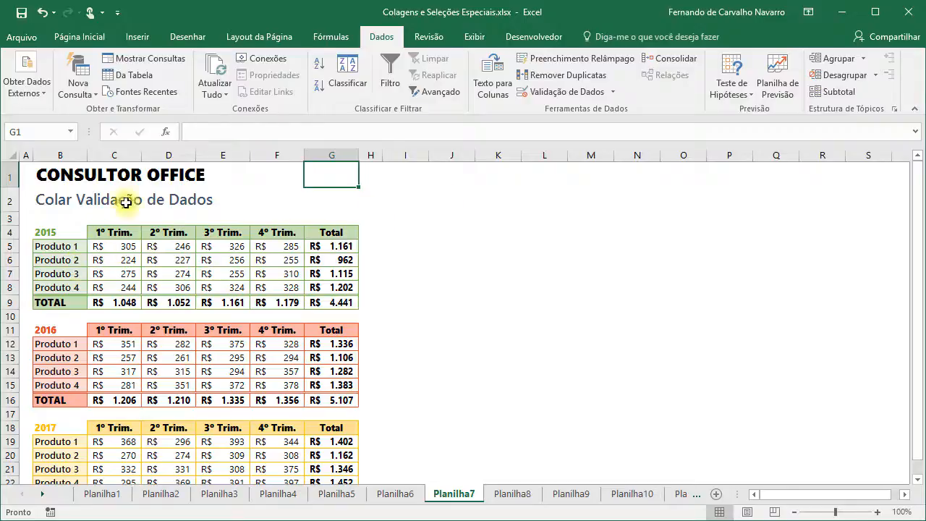
click(113, 246)
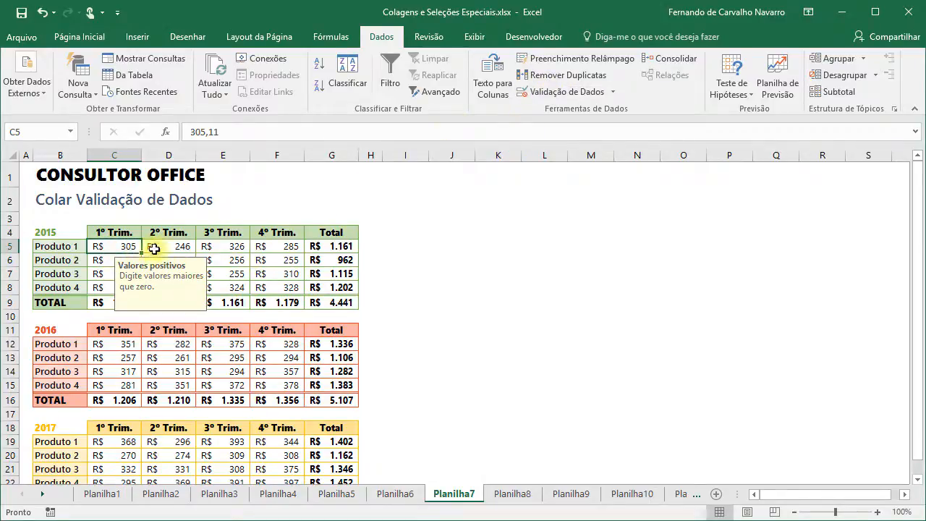
- Review C5's greater-than-0 rule and Valores positivos input message, then cancel unchanged
click(568, 96)
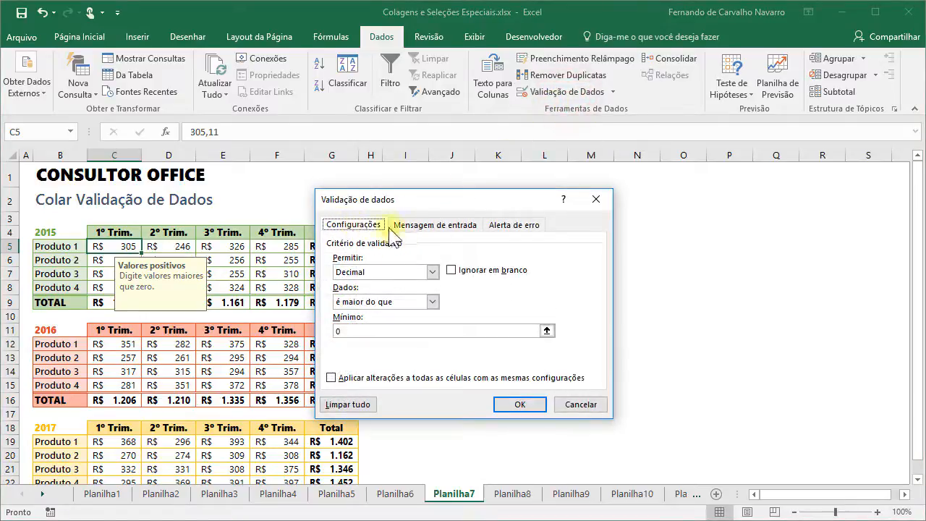
click(440, 228)
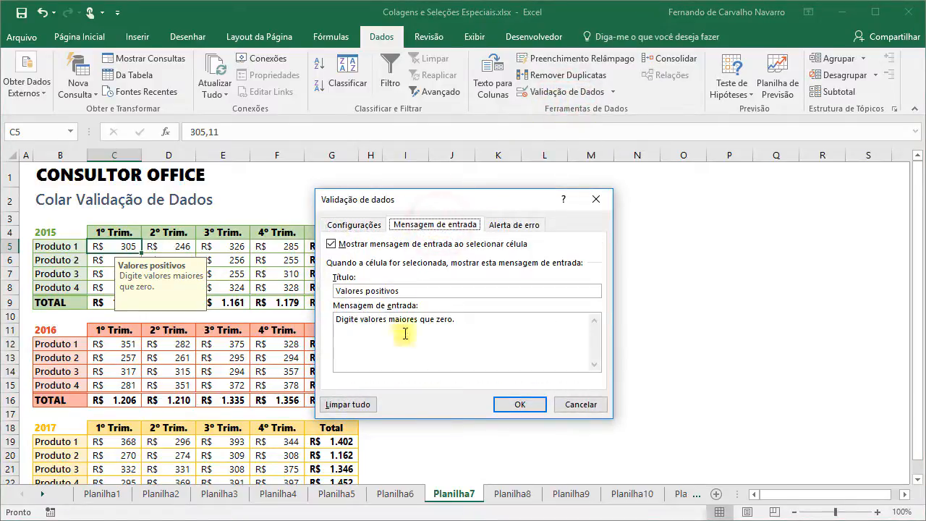
click(354, 225)
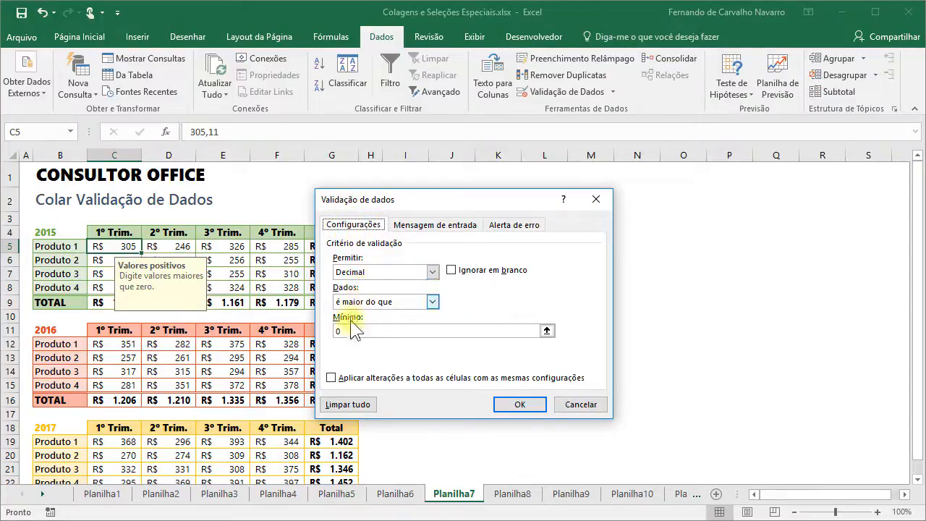
click(581, 404)
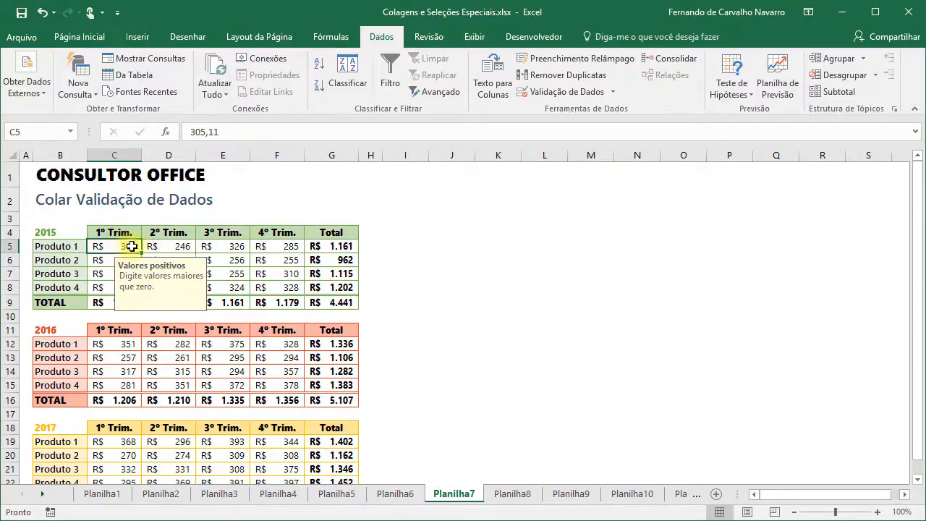
text(0)
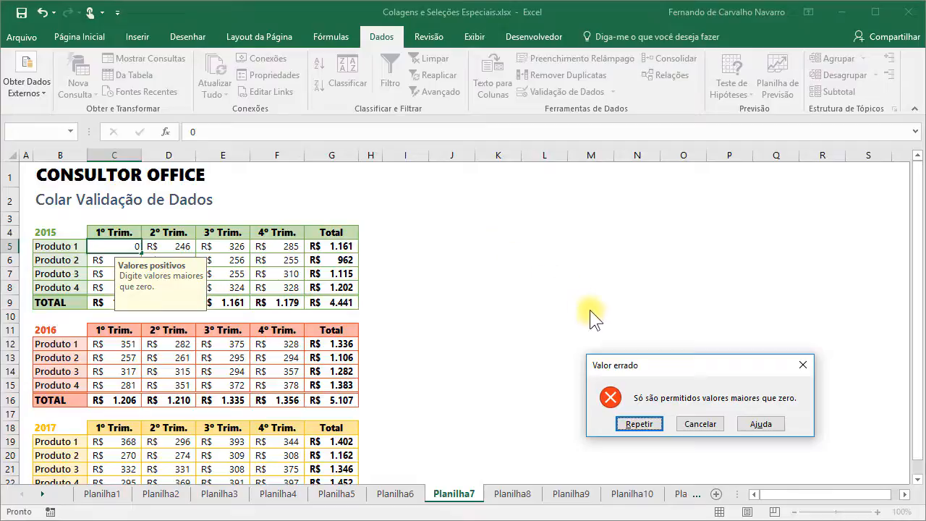
click(702, 424)
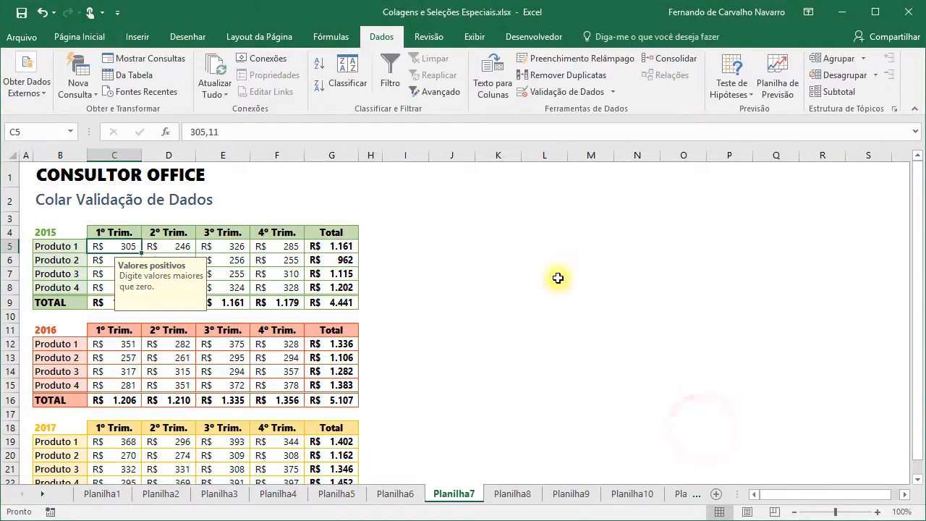
text(-100)
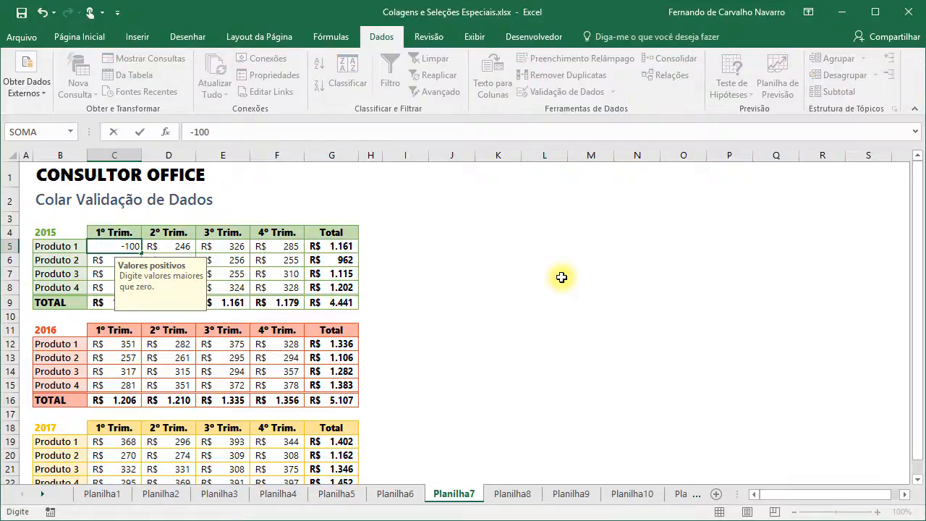
key(Return)
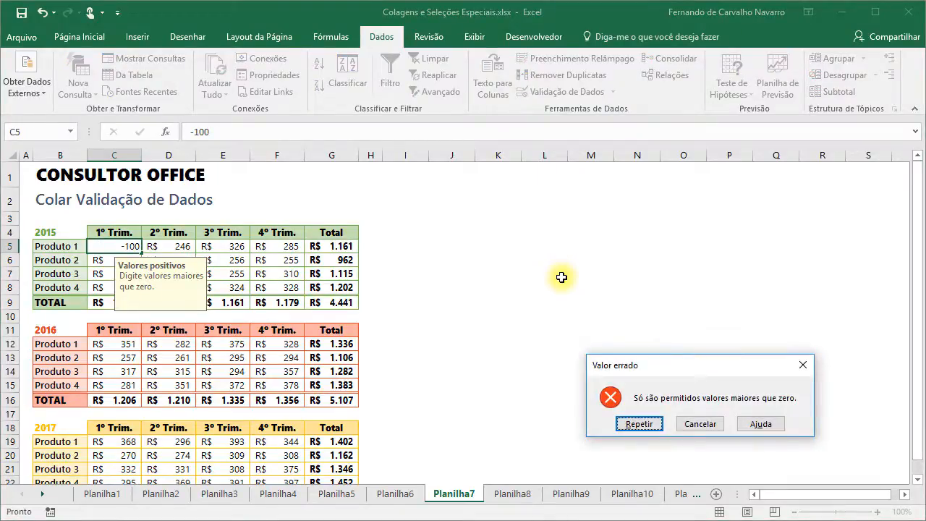
key(Escape)
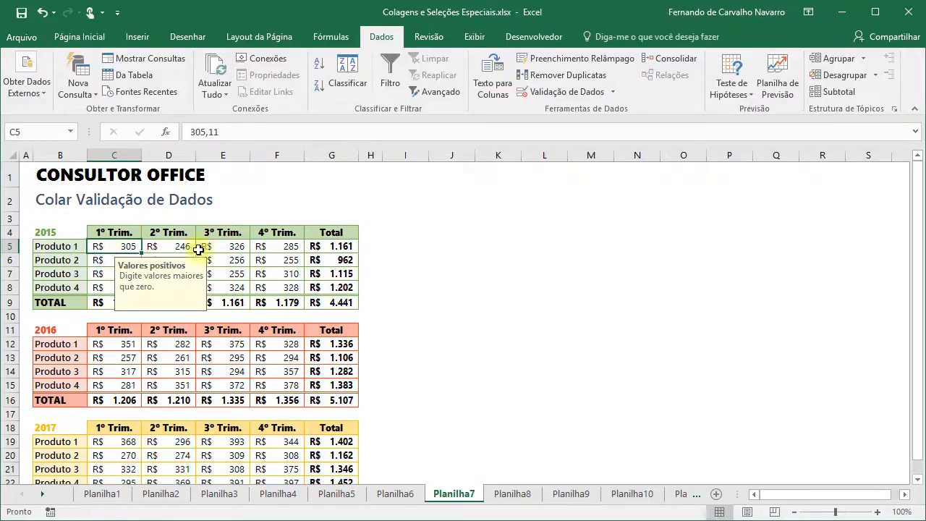
- Check which 2015 and 2016 cells, including D6, F5 and E14, show the positive-value input message
click(231, 247)
click(181, 259)
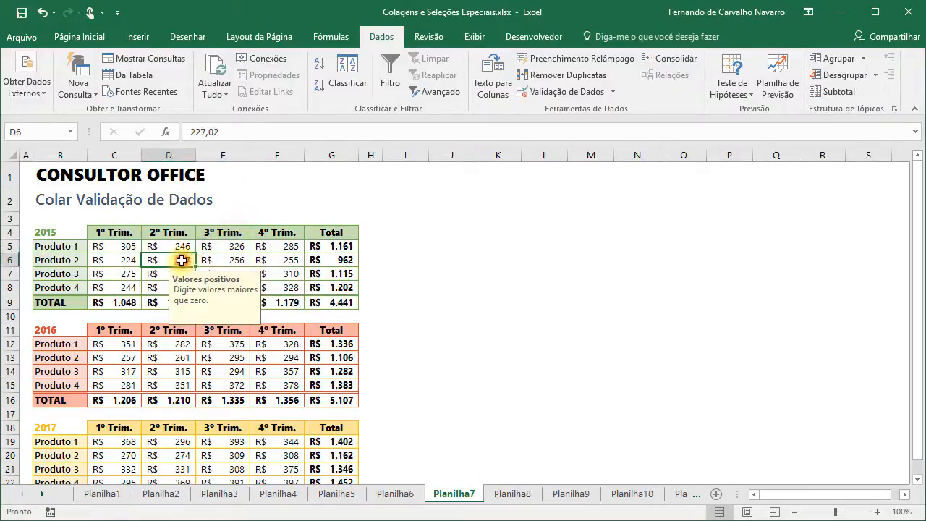
click(281, 247)
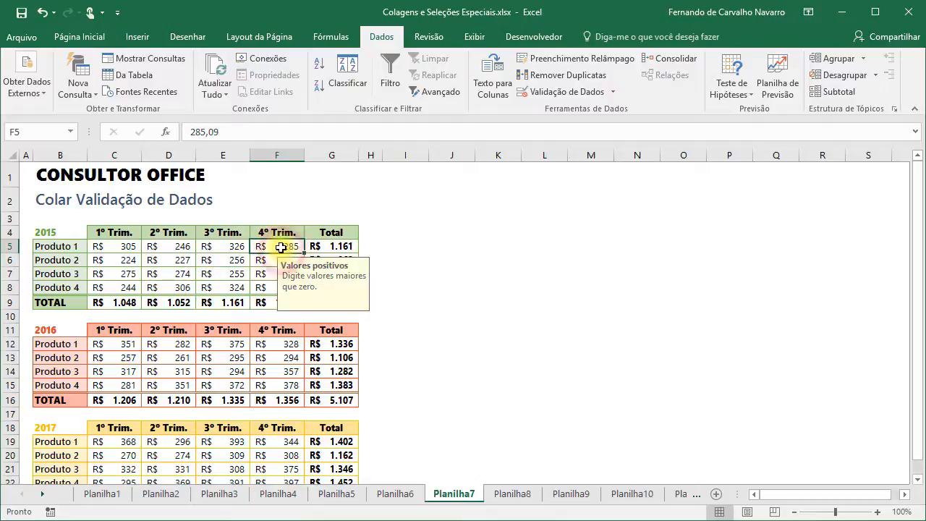
click(114, 346)
click(223, 371)
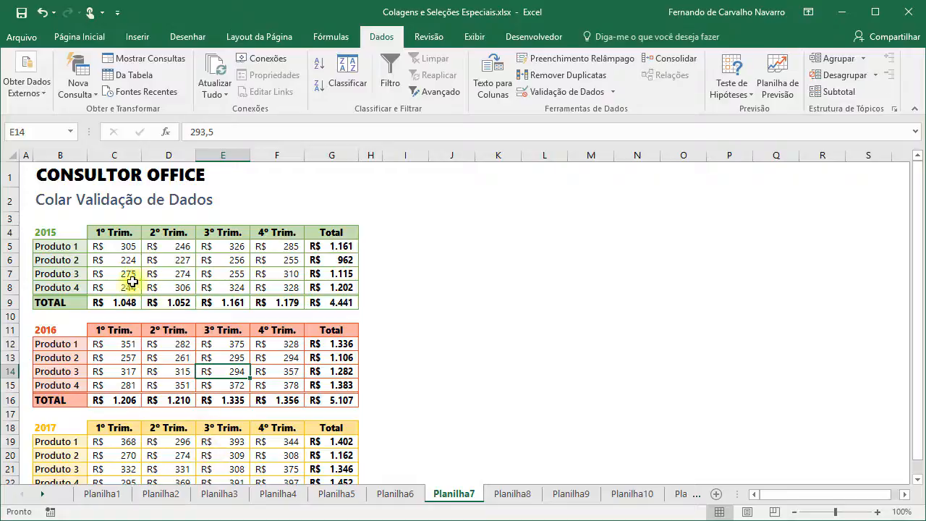
- Select the 2015 quarterly values C5:F8 and paste the validation onto them
click(114, 249)
drag(113, 248, 279, 288)
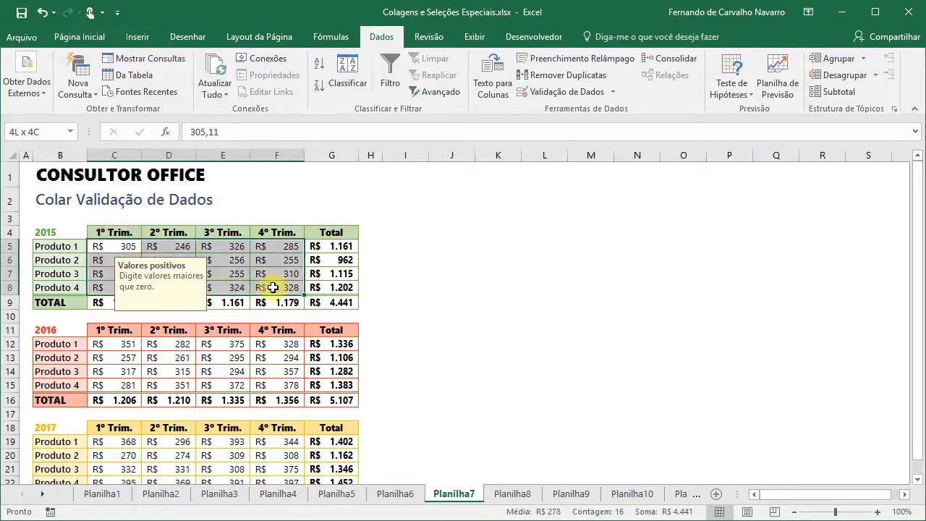
key(ctrl+v)
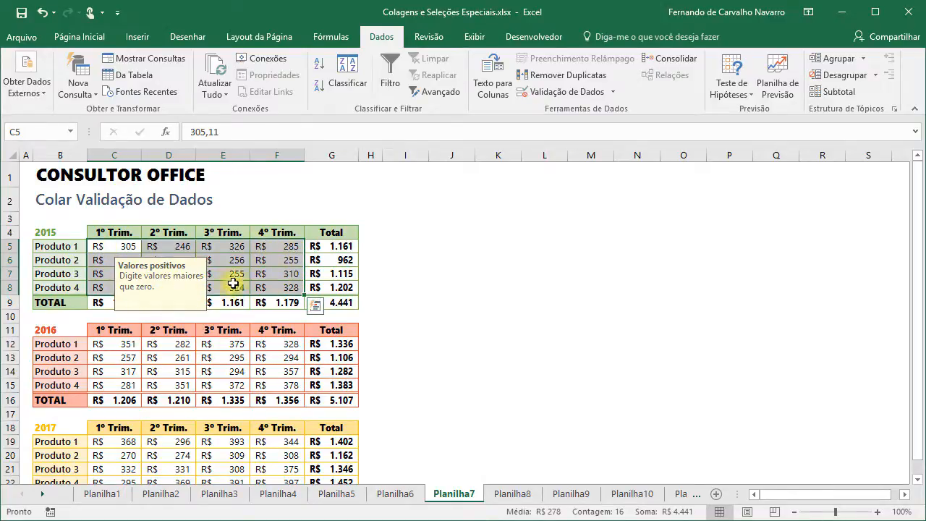
- Copy the 2015 values and paste only their Validação rule onto the 2016 values at C12
click(75, 38)
click(59, 75)
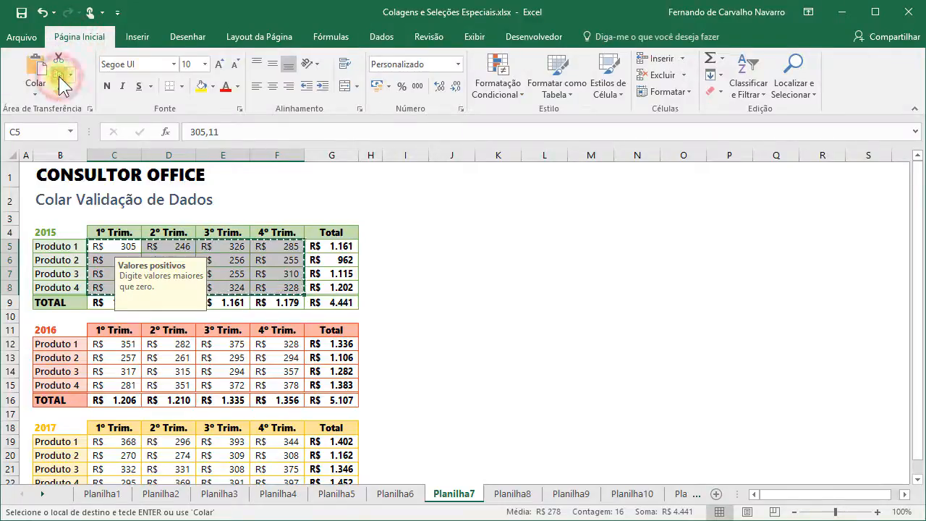
click(117, 344)
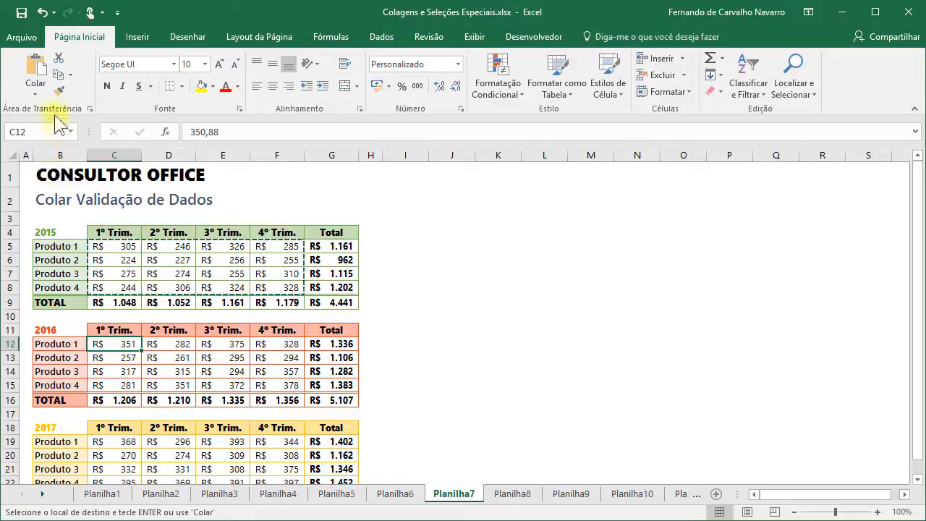
right_click(110, 346)
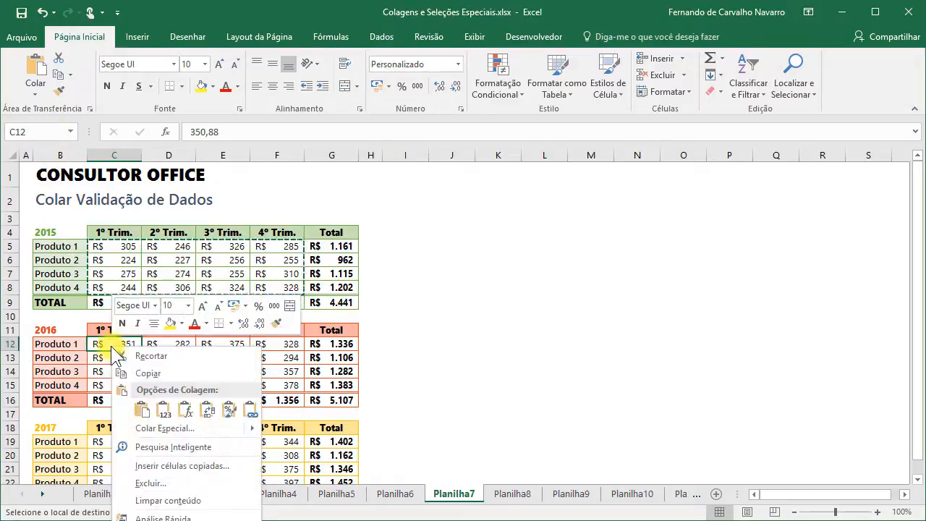
click(148, 429)
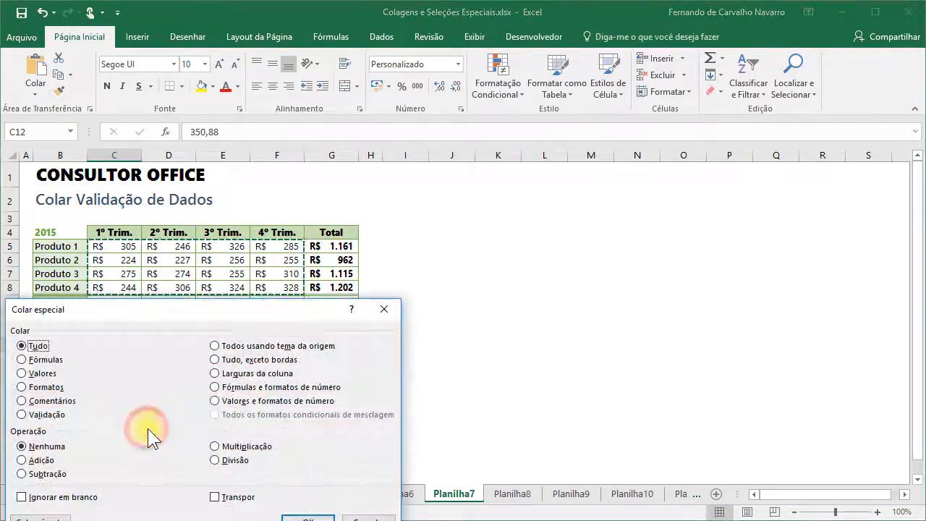
drag(169, 307, 569, 209)
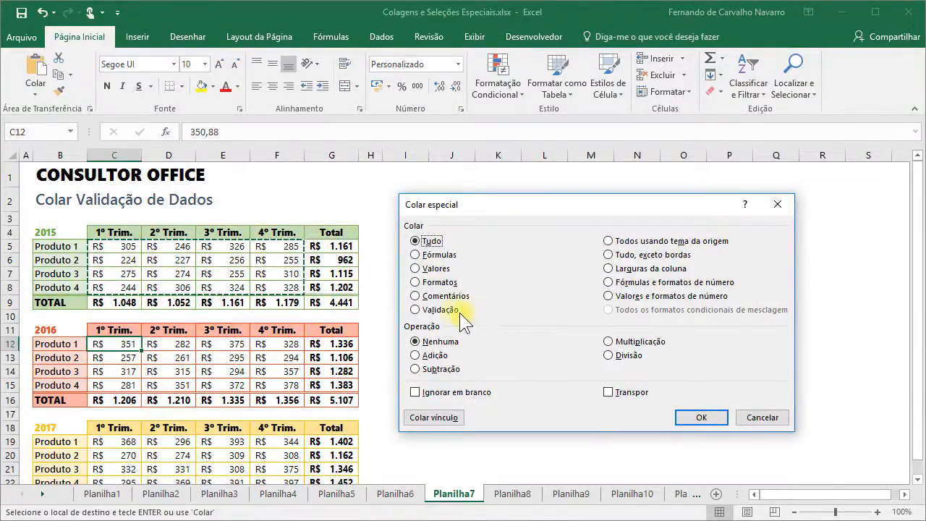
click(420, 309)
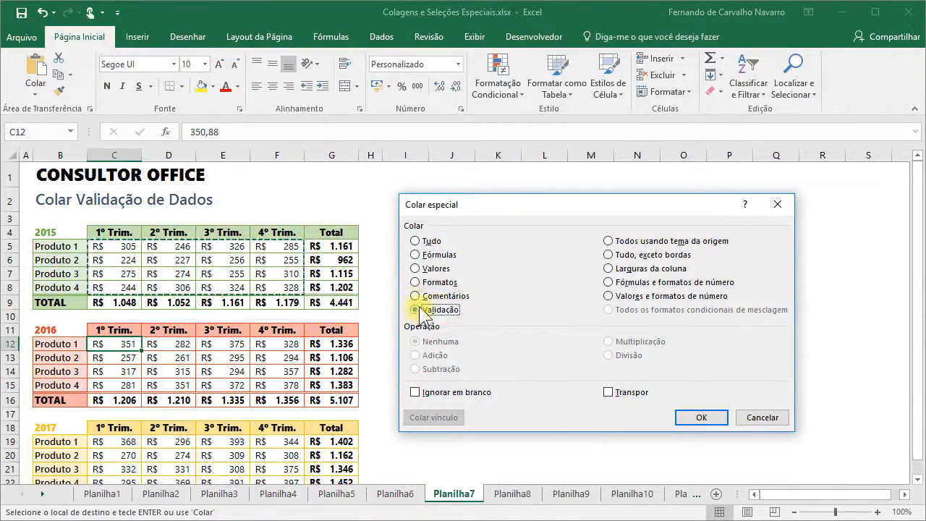
click(688, 418)
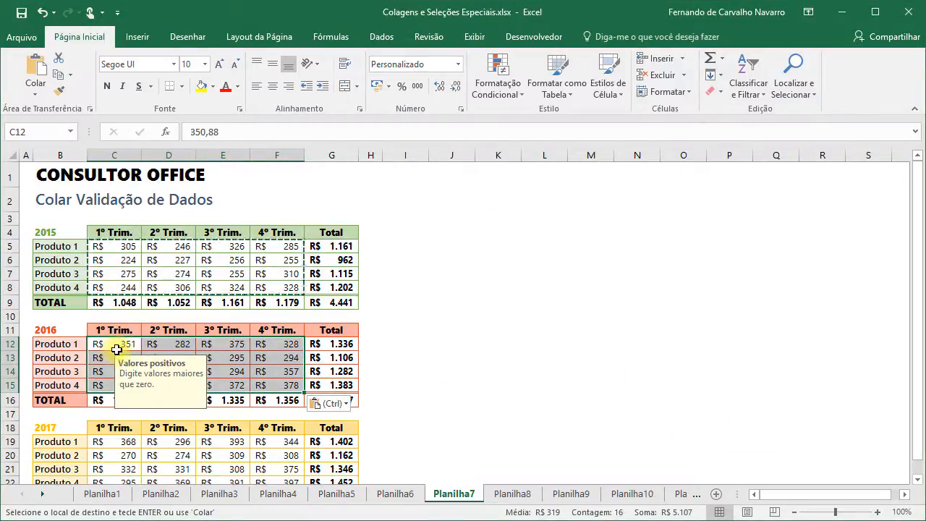
- Verify the validation message on D12, D13 and other 2016 cells, then select C19
click(171, 346)
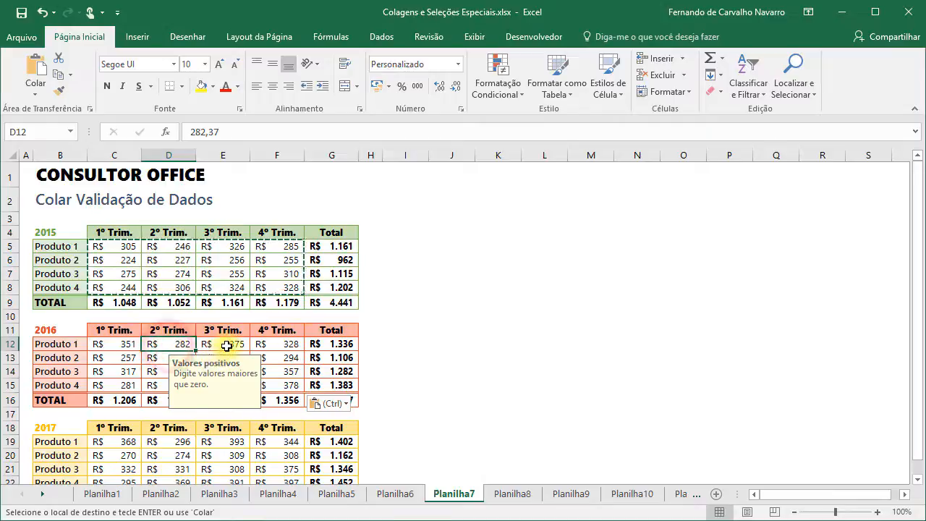
click(227, 345)
click(174, 355)
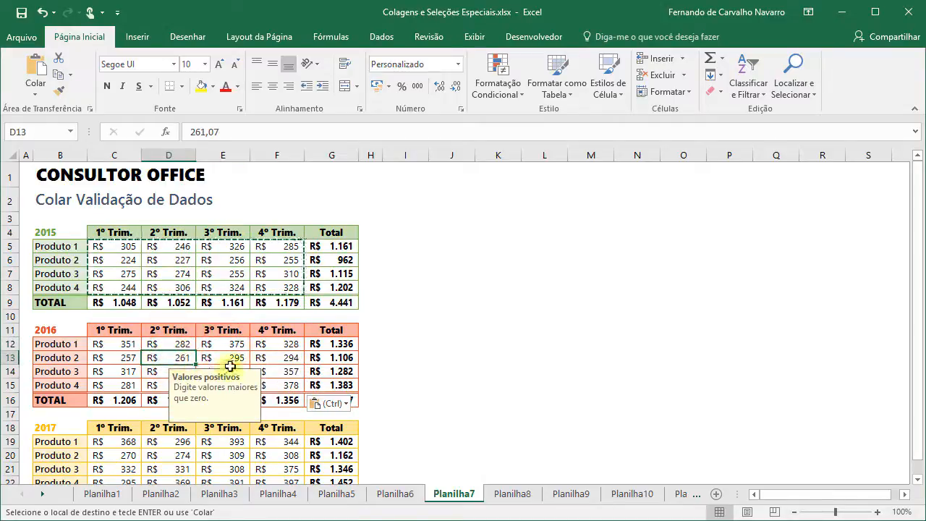
click(115, 443)
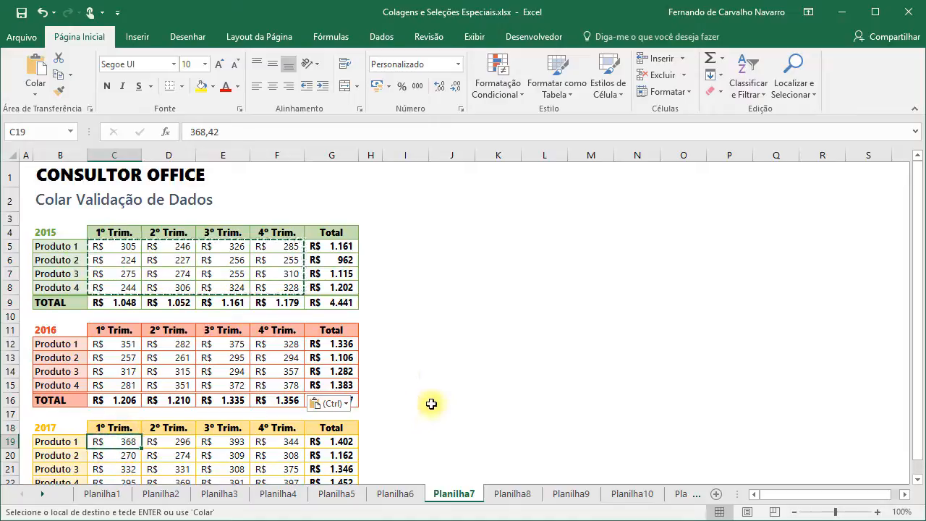
- Repeat the validation paste onto the 2017 values with F4 and confirm C19 rejects 0
key(F4)
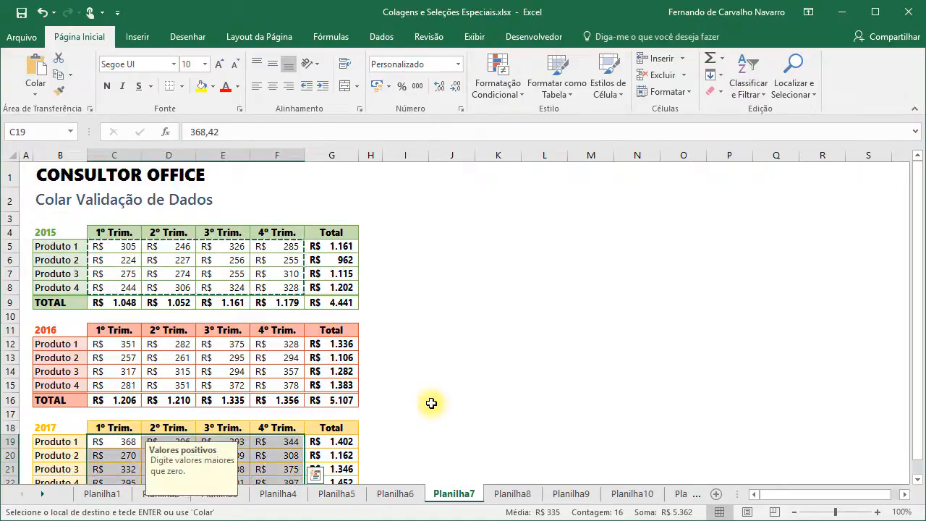
click(120, 443)
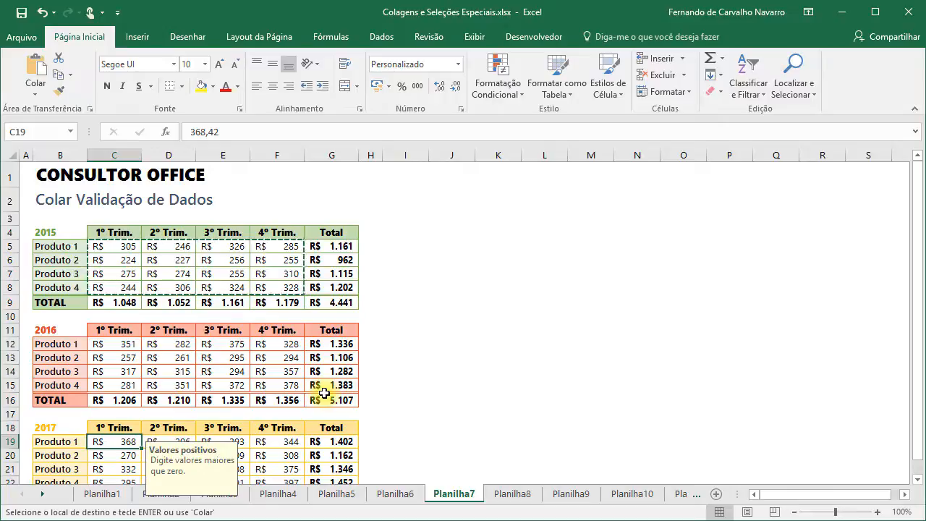
text(0)
key(Return)
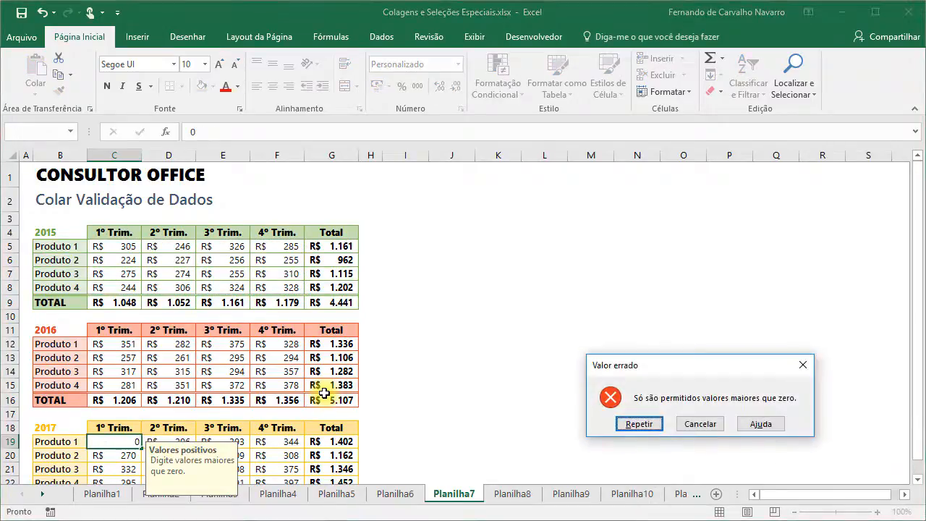
key(Escape)
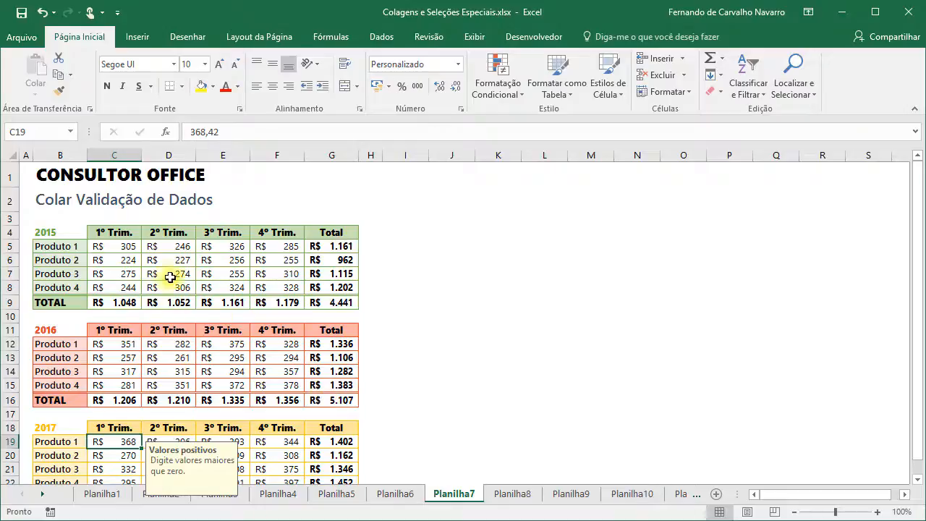
click(120, 249)
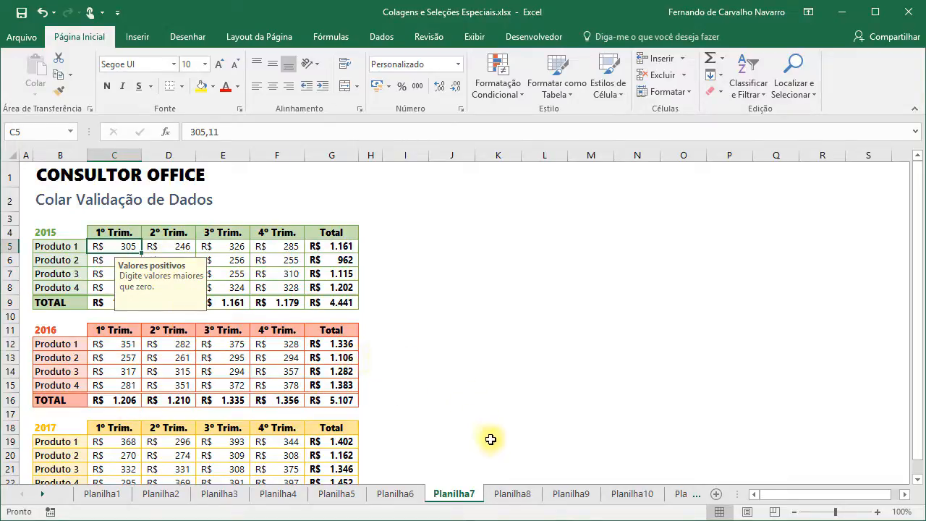
- Switch to the Planilha8 sheet
click(512, 494)
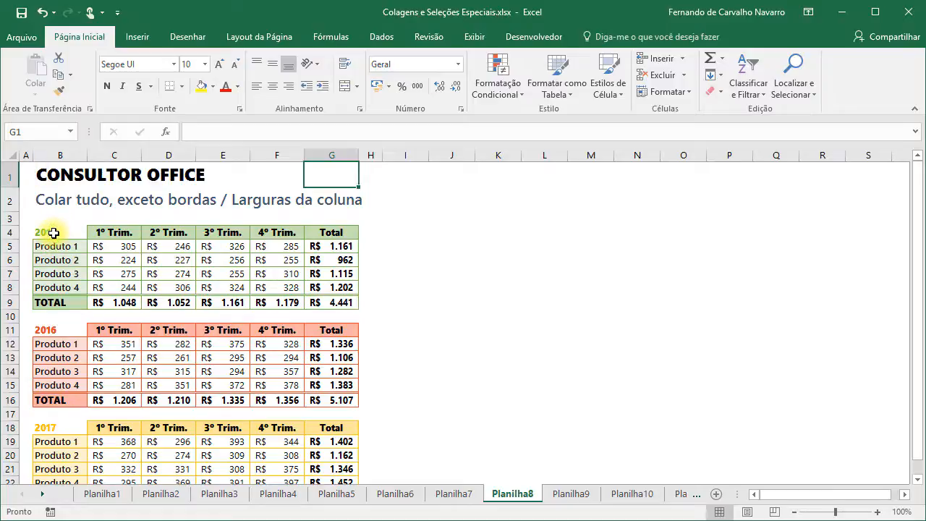
- Copy the three yearly tables in B4:G23
drag(54, 232, 347, 448)
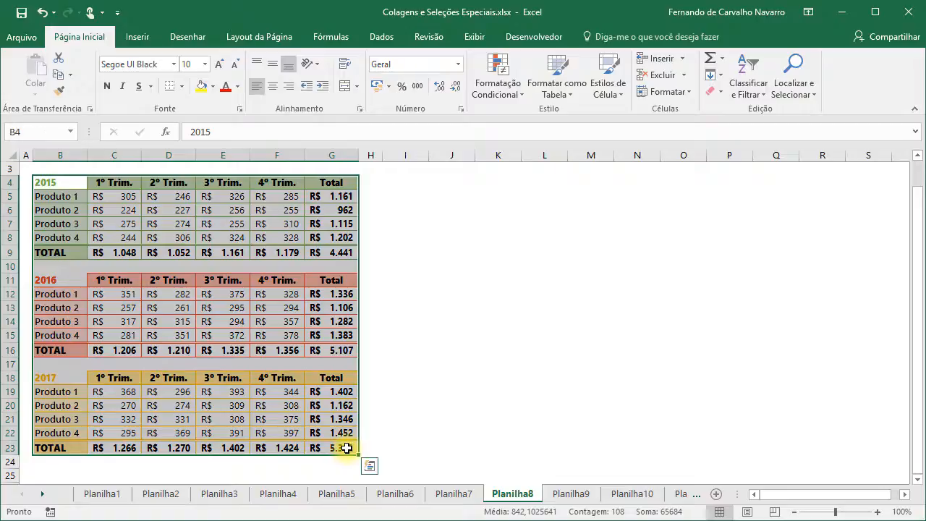
scroll(347, 448, up, 1)
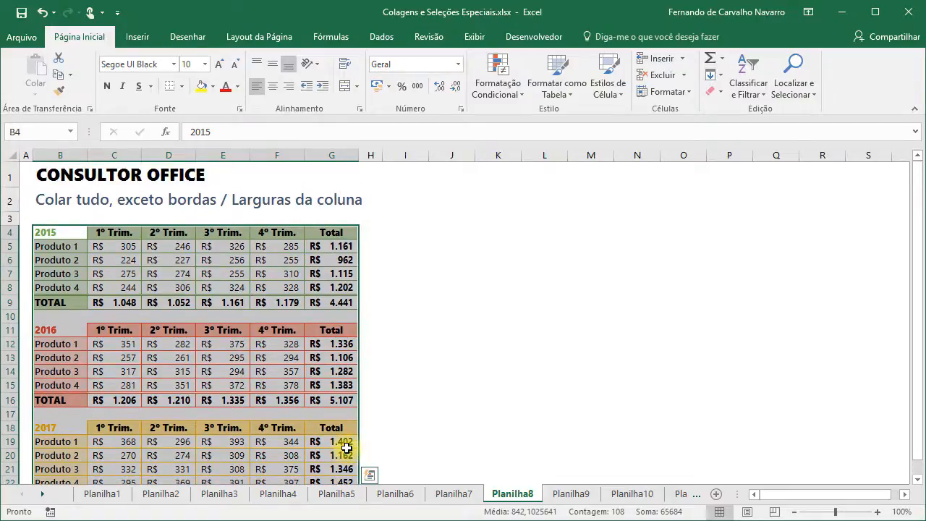
key(ctrl+c)
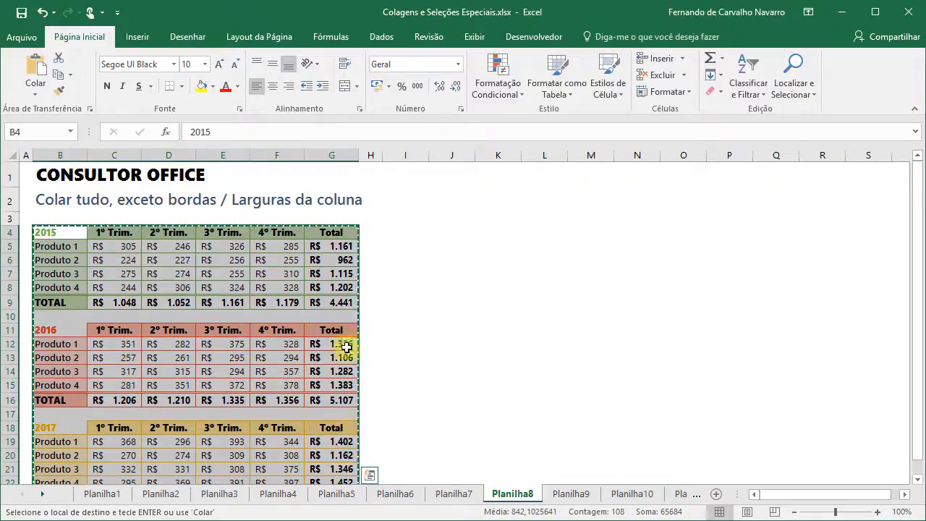
- Paste them at I4 with 'Tudo, exceto bordas' and inspect the result in K6
click(404, 232)
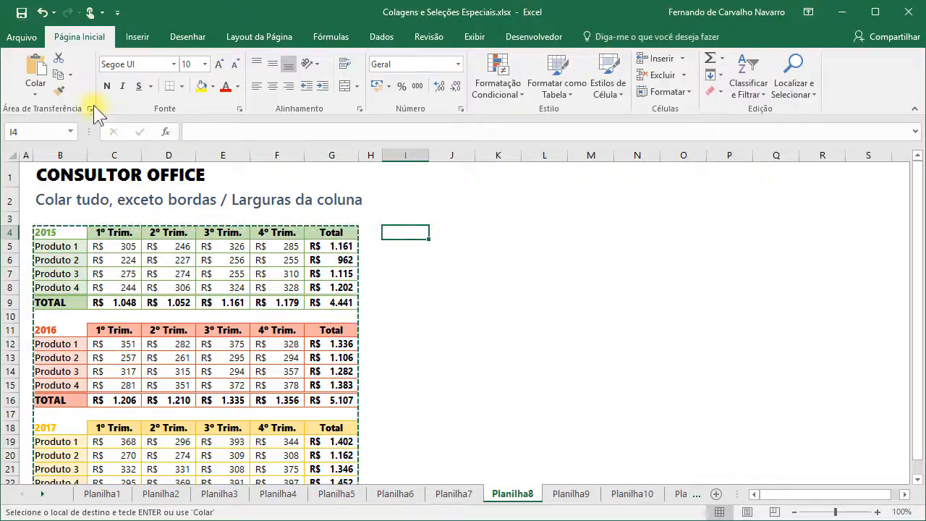
click(32, 90)
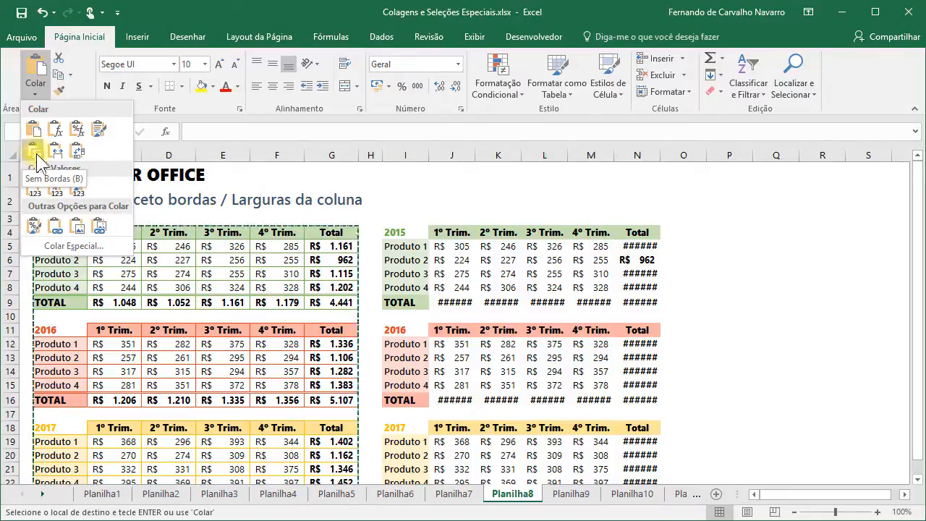
click(71, 245)
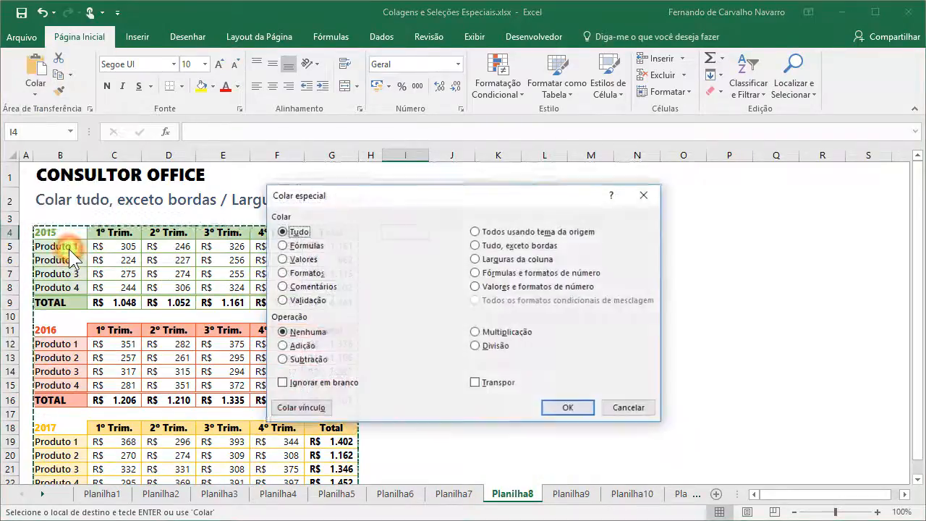
click(512, 247)
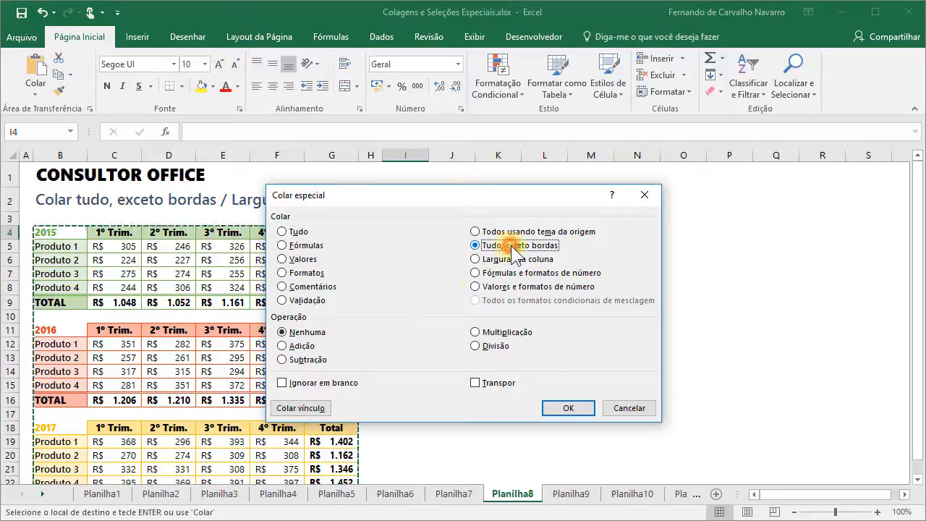
click(554, 411)
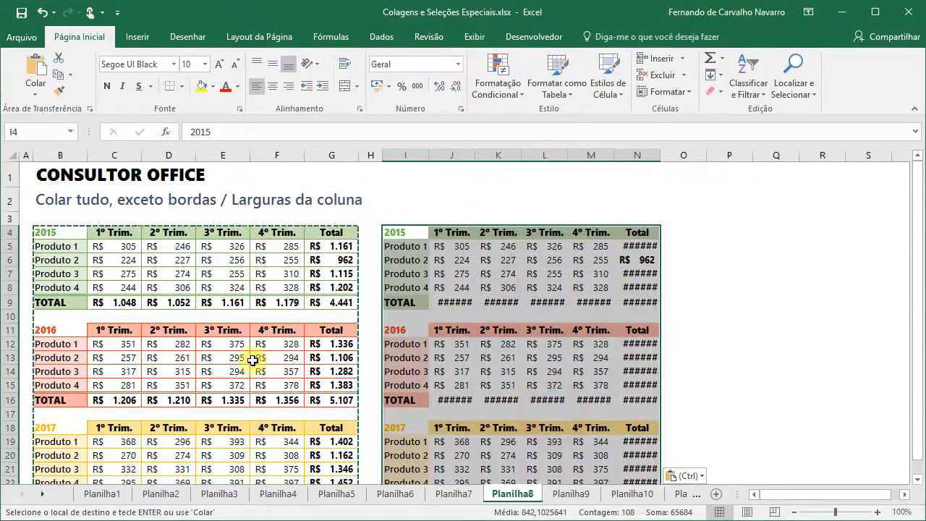
click(499, 260)
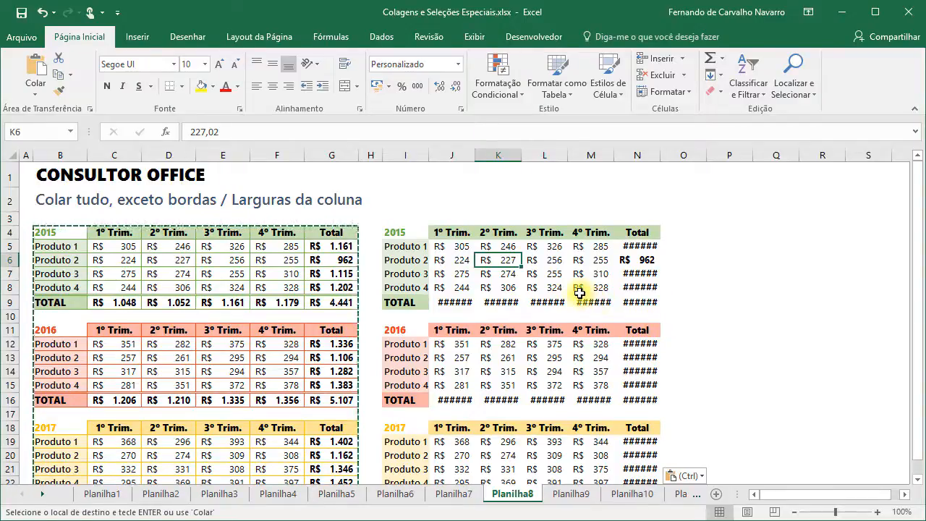
click(402, 232)
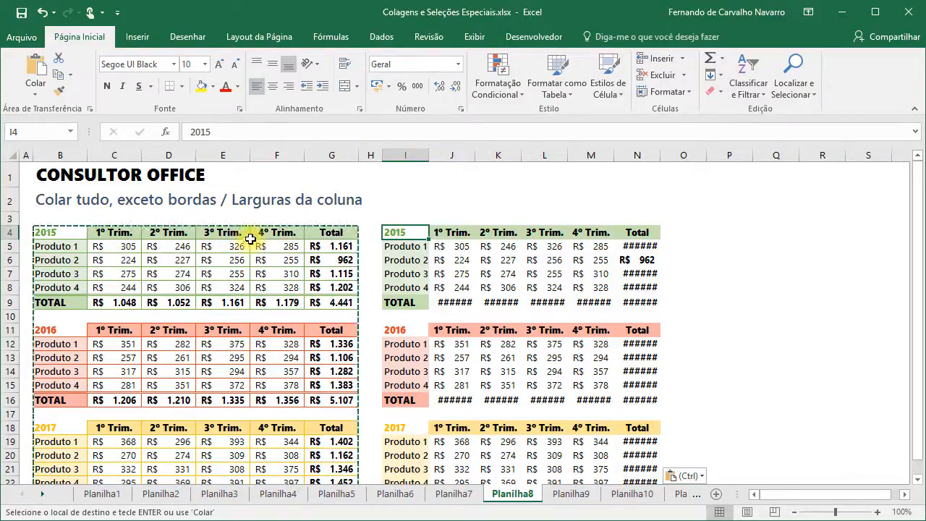
- Paste Special 'Larguras da coluna' onto the I4 copy so its columns match the originals
click(35, 87)
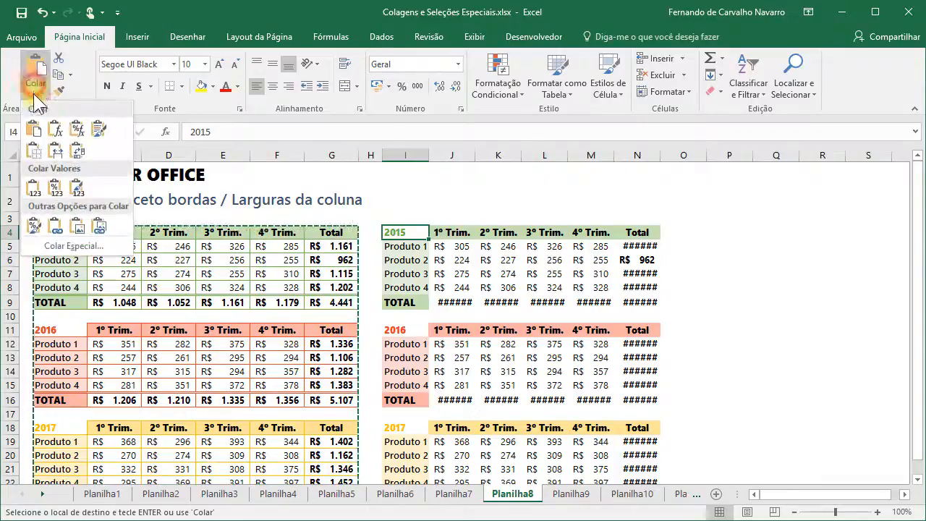
click(48, 245)
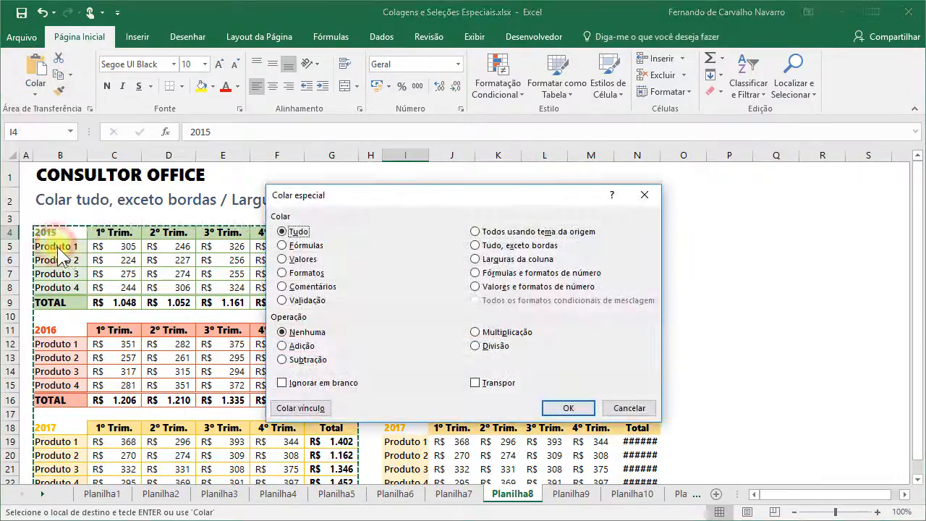
click(512, 260)
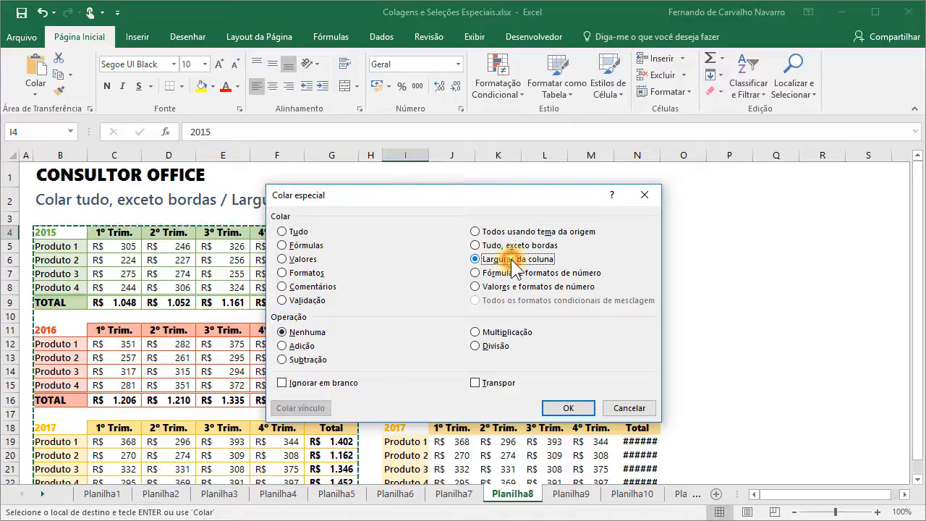
click(569, 409)
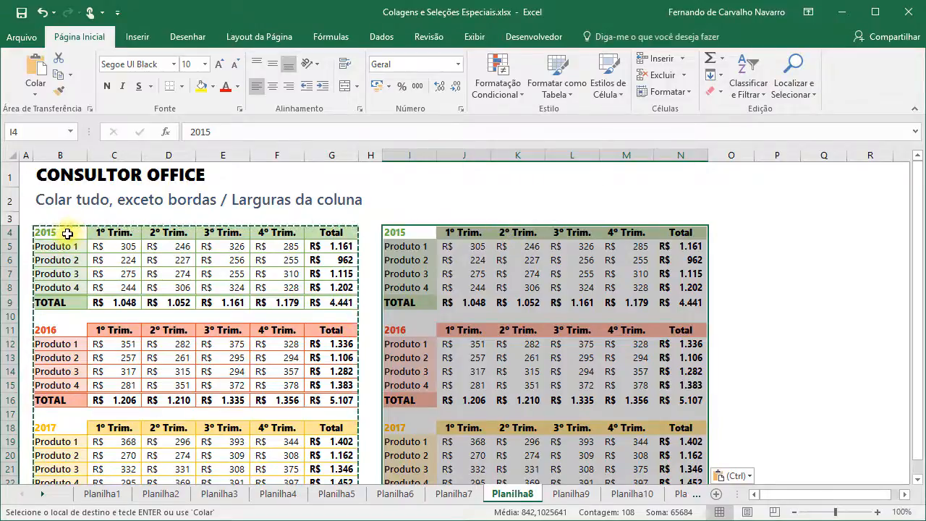
click(410, 233)
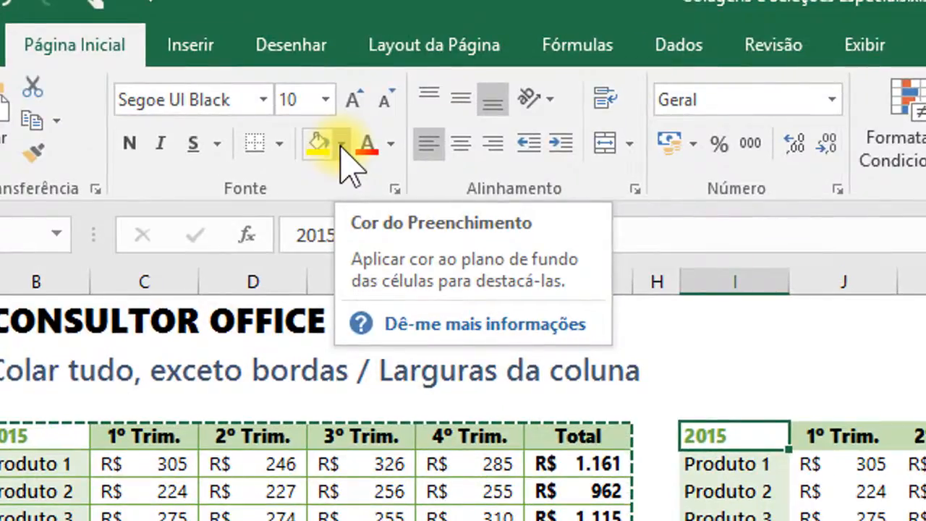
click(342, 145)
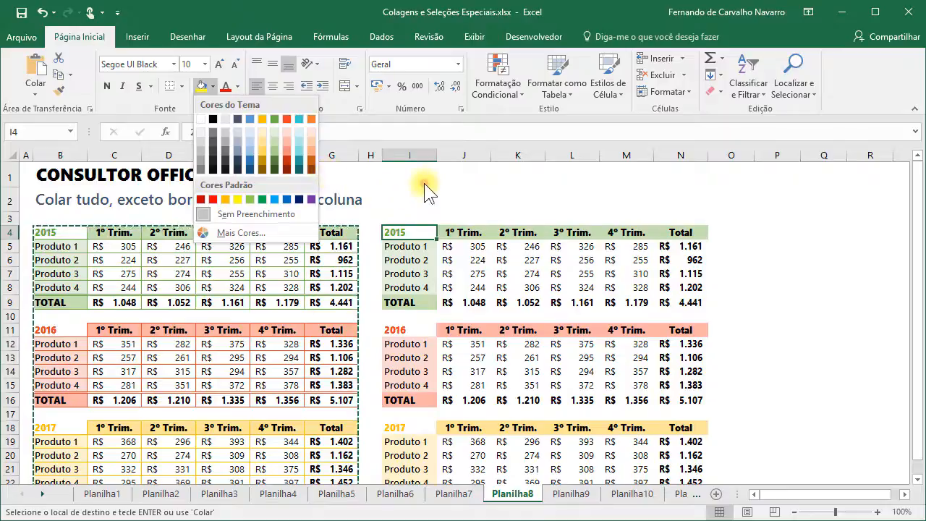
click(450, 192)
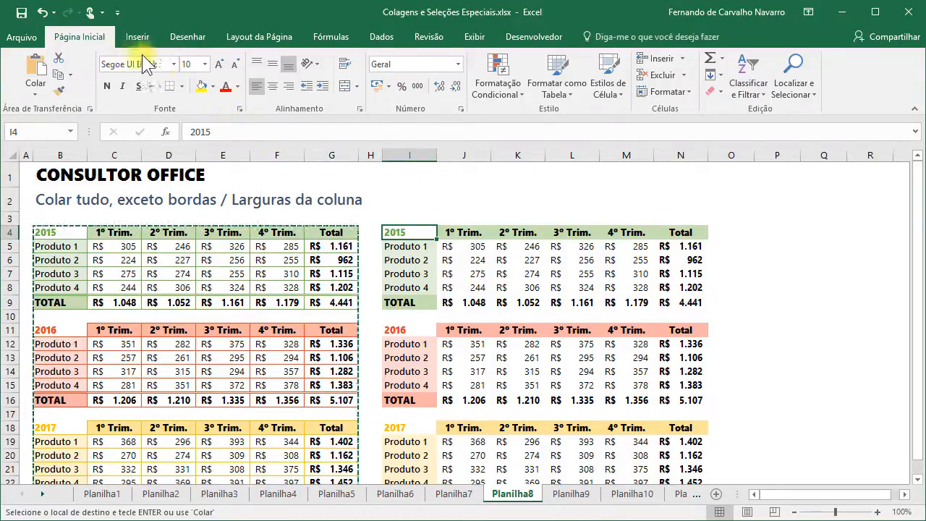
- Open the Temas gallery on Layout da Página and scroll through the themes
click(265, 41)
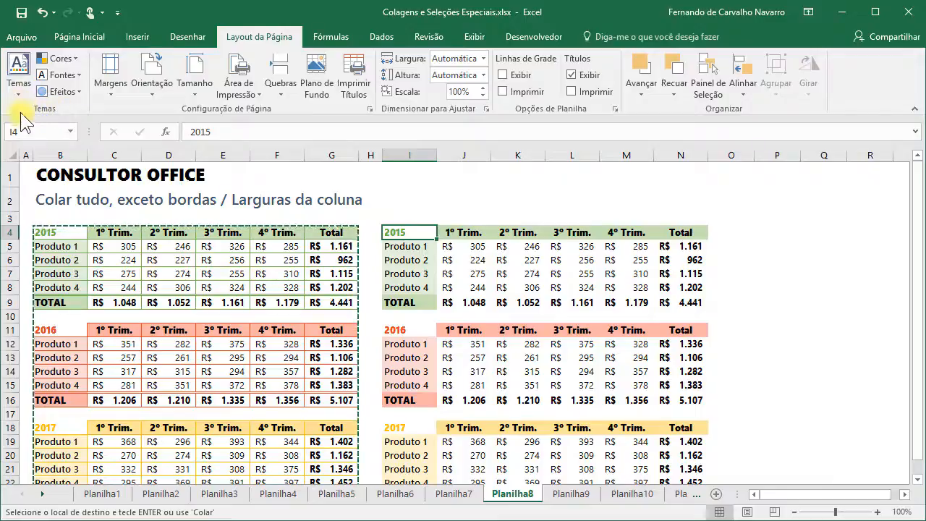
click(19, 76)
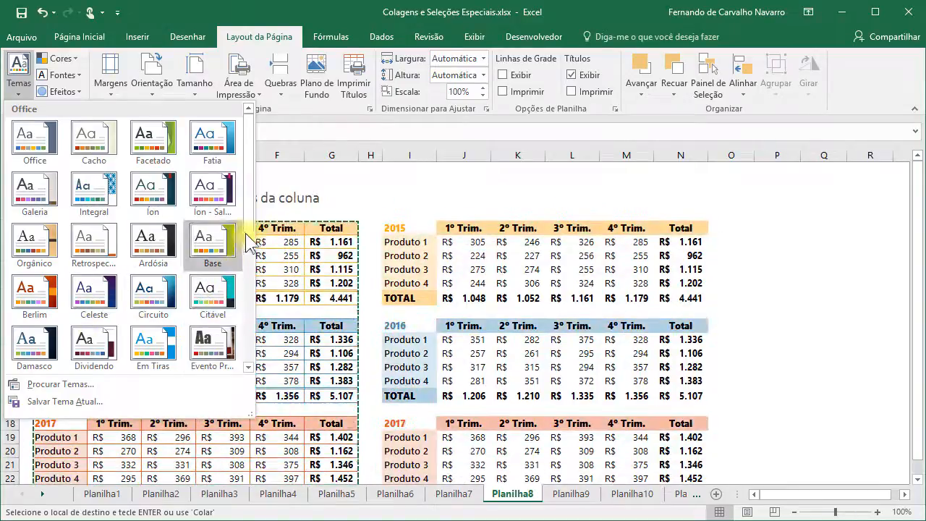
scroll(251, 221, down, 4)
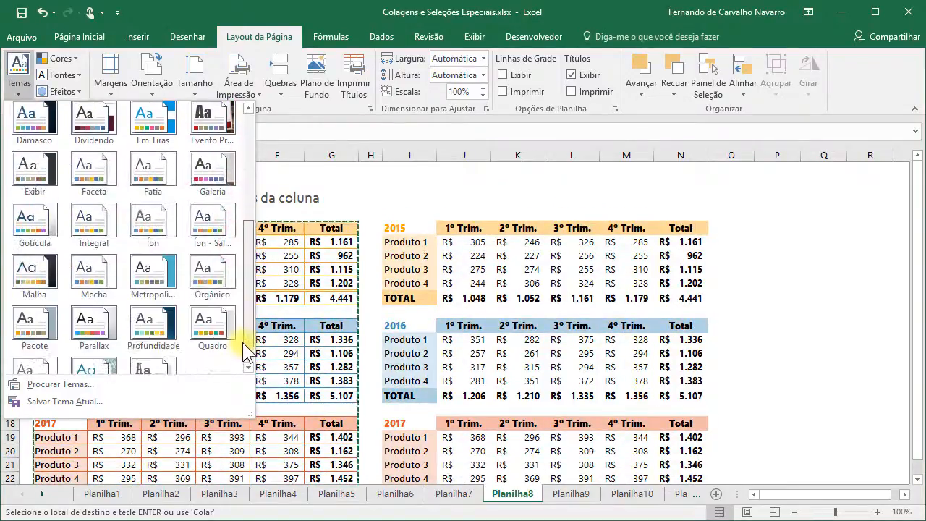
scroll(243, 264, up, 4)
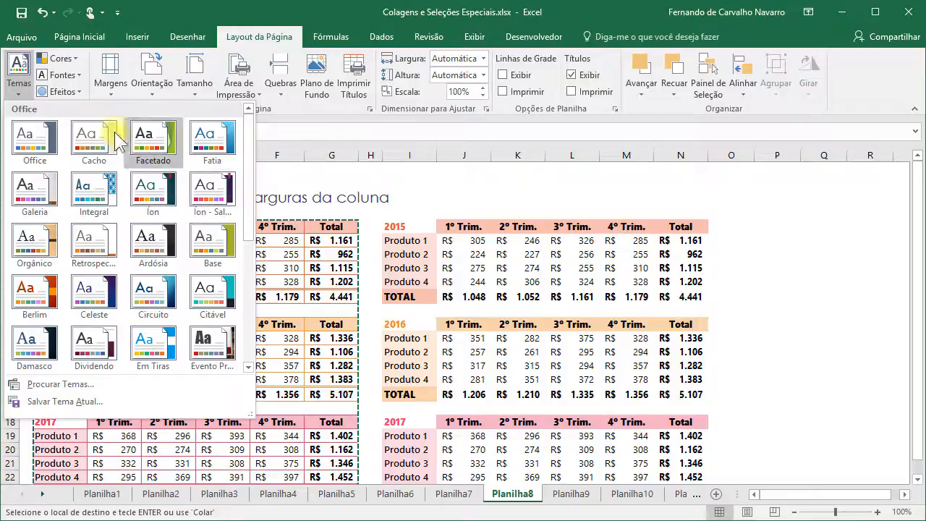
- Close Temas, preview the Cores palettes without choosing, then show the Fontes list
click(17, 69)
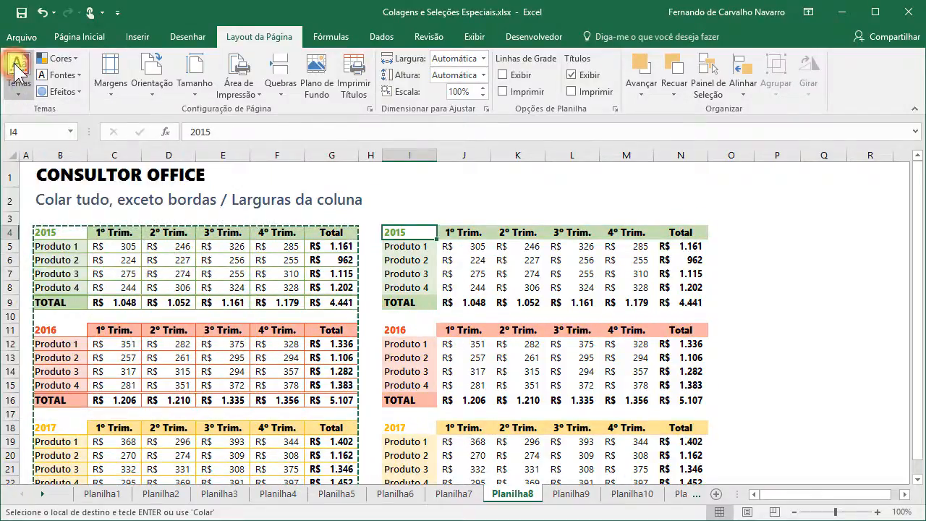
click(61, 58)
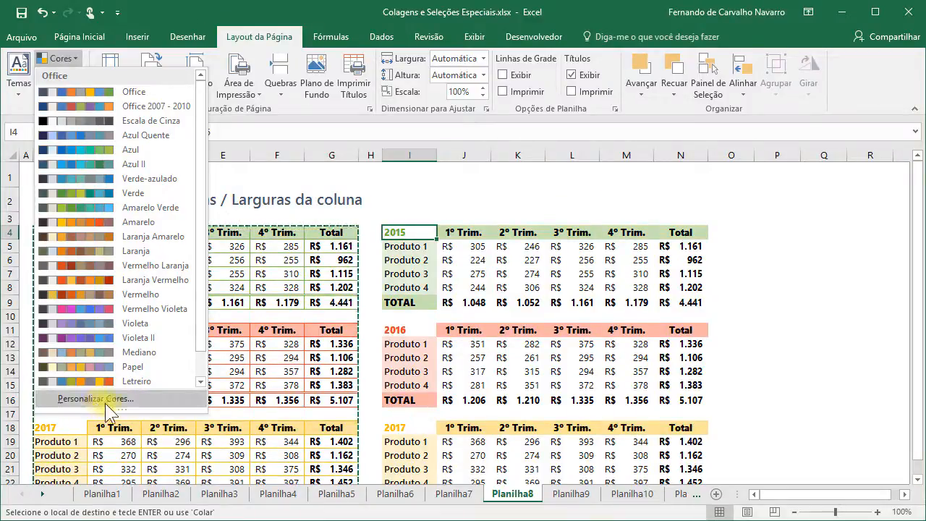
click(59, 61)
click(62, 73)
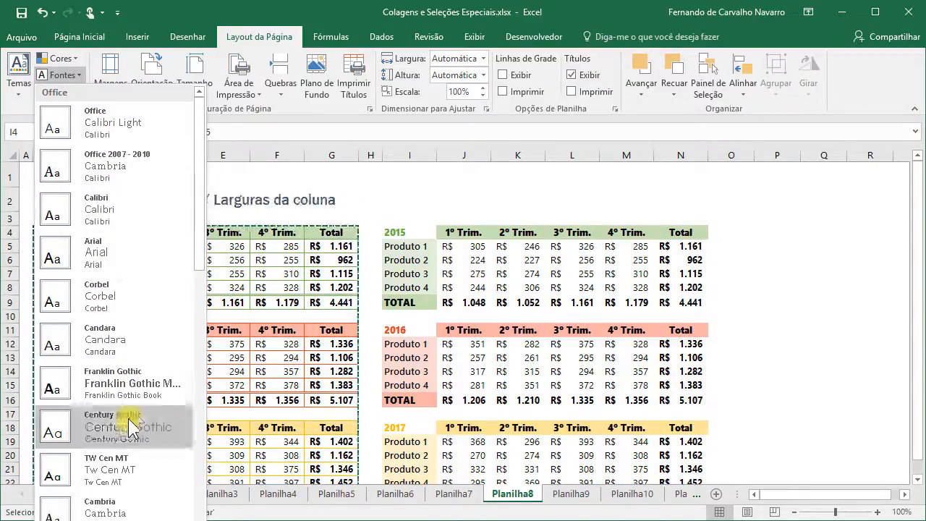
- Close Fontes, preview Efeitos, reopen Cores and dismiss it without applying anything
click(66, 75)
click(69, 91)
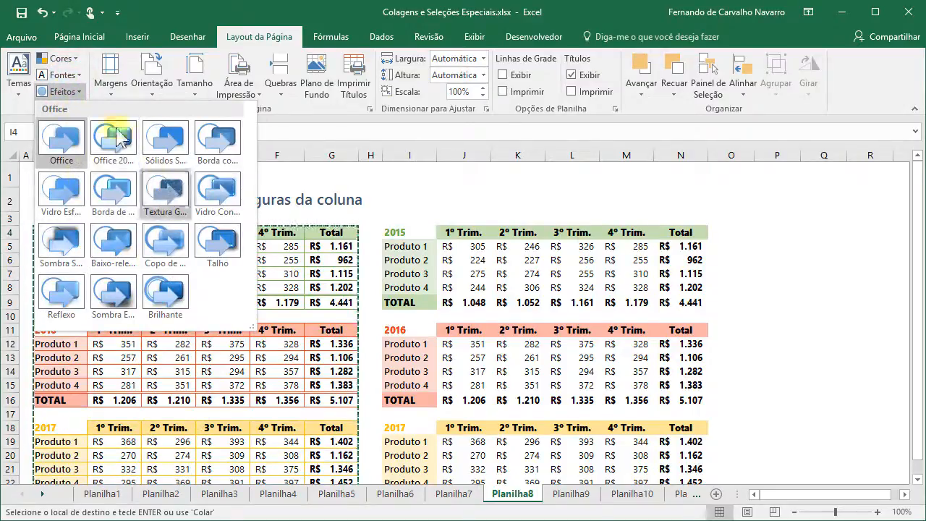
click(64, 92)
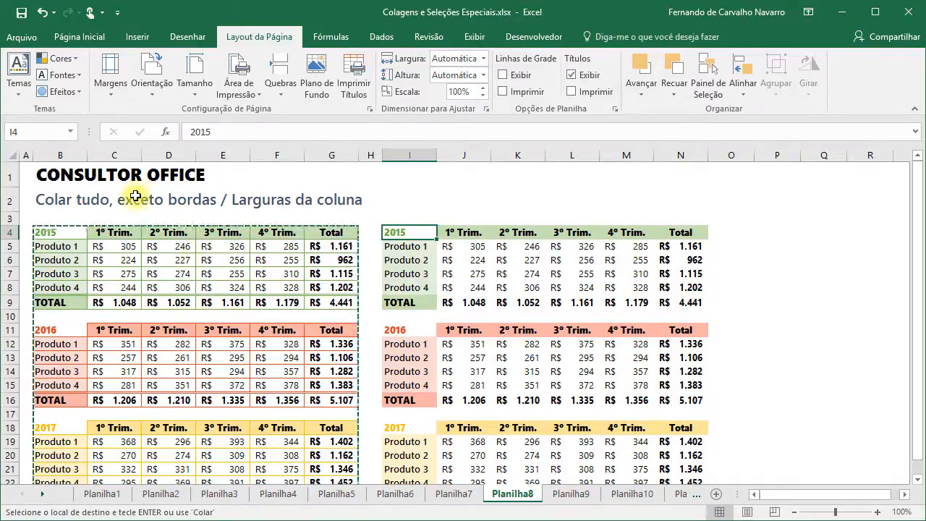
click(62, 58)
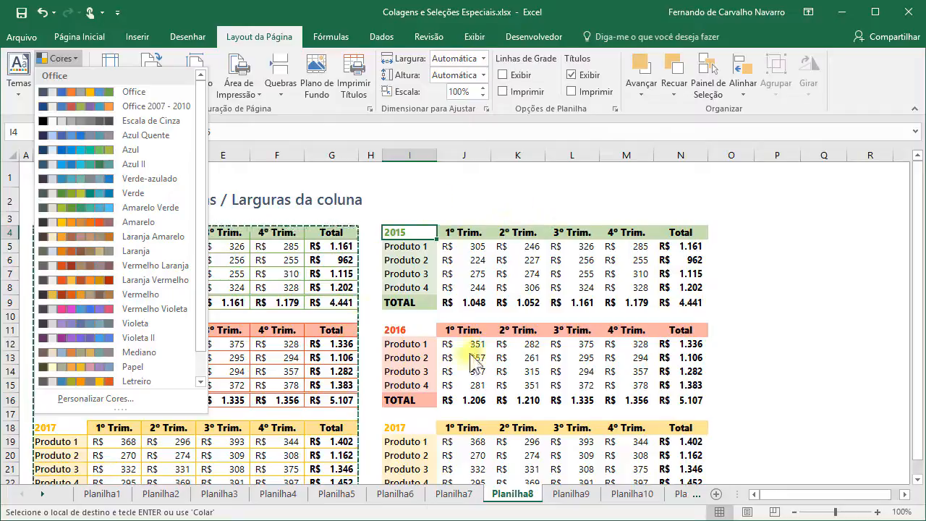
click(439, 178)
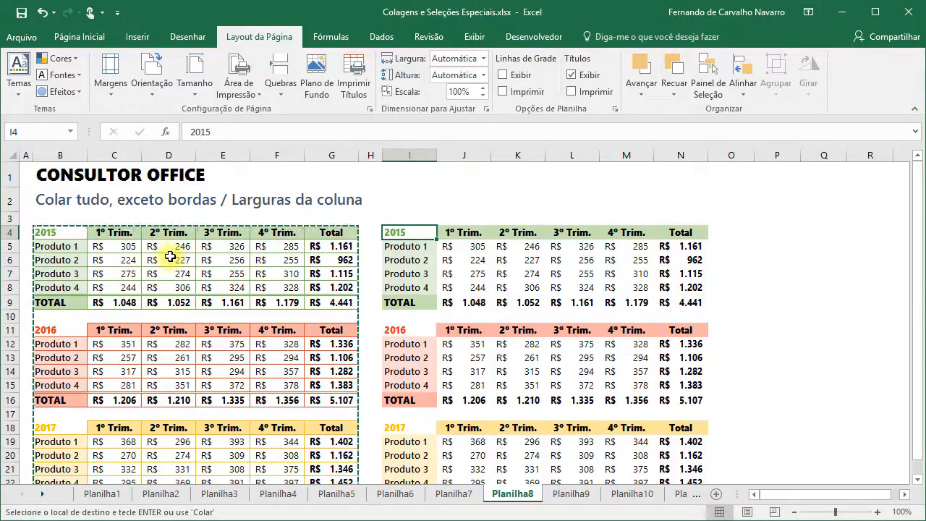
- Paste the copied yearly tables into the maximized blank workbook Pasta1
key(ctrl+o)
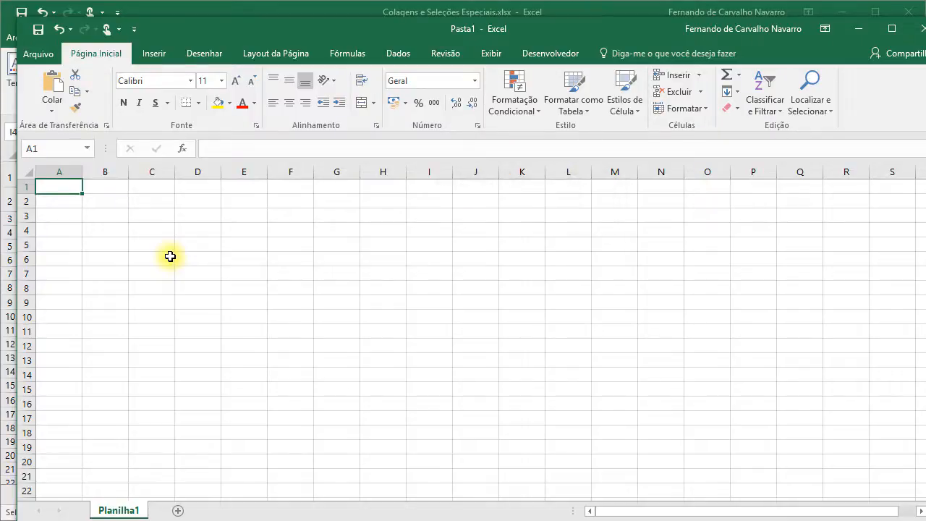
double_click(187, 32)
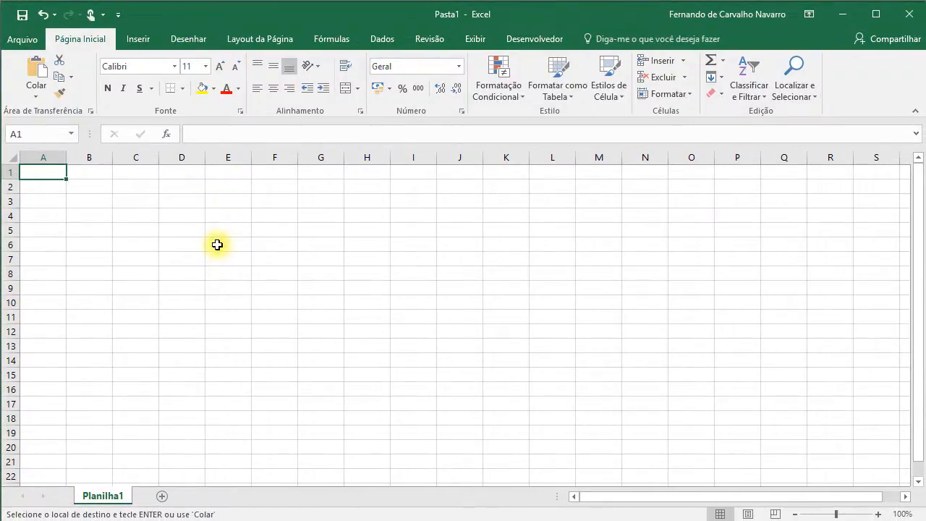
key(Return)
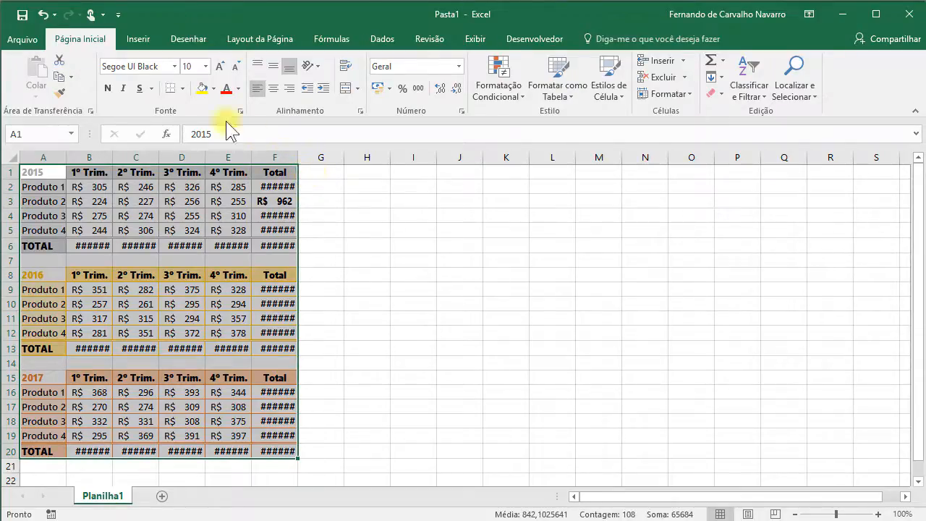
- Preview the Cores list in Pasta1, then close Pasta1 choosing Não Salvar
click(261, 41)
click(59, 61)
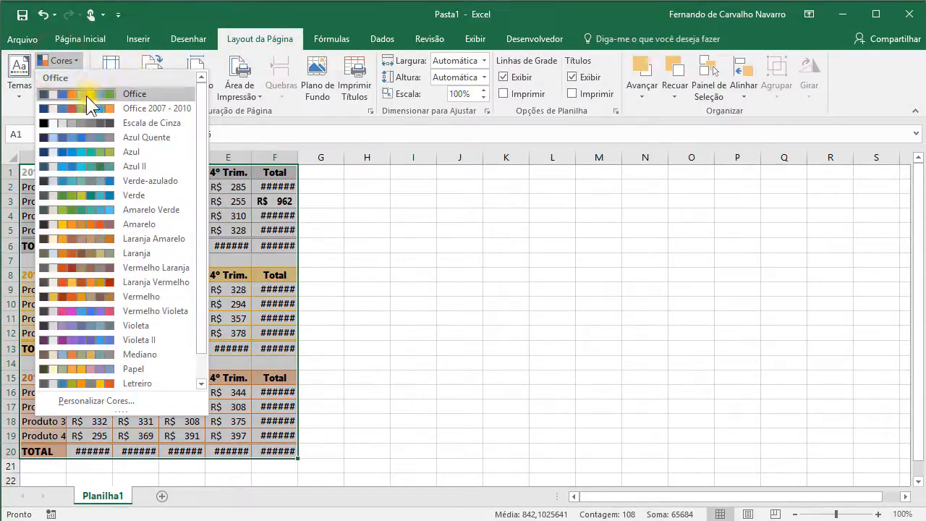
click(245, 38)
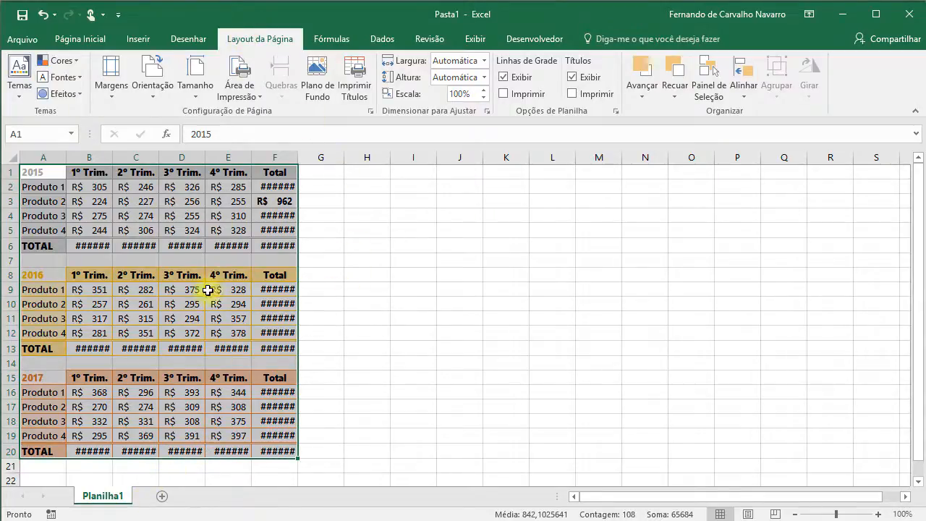
click(908, 22)
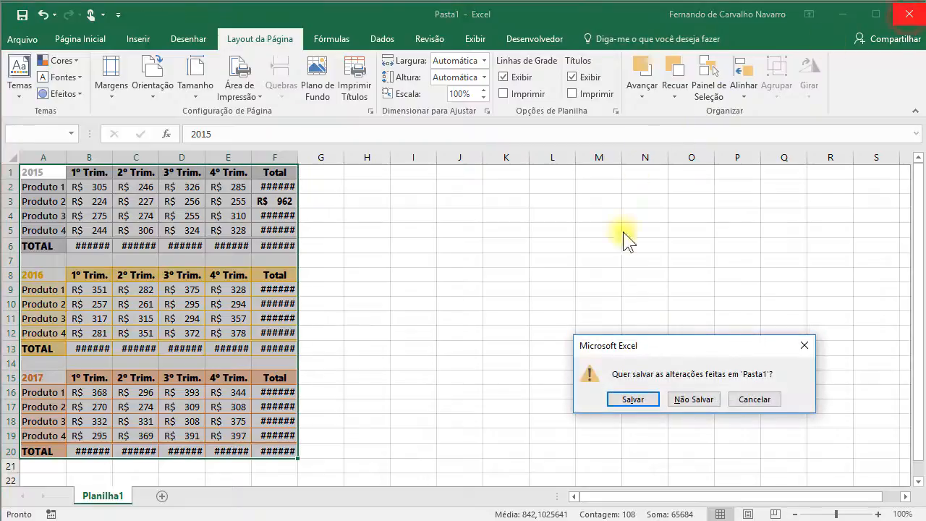
click(689, 396)
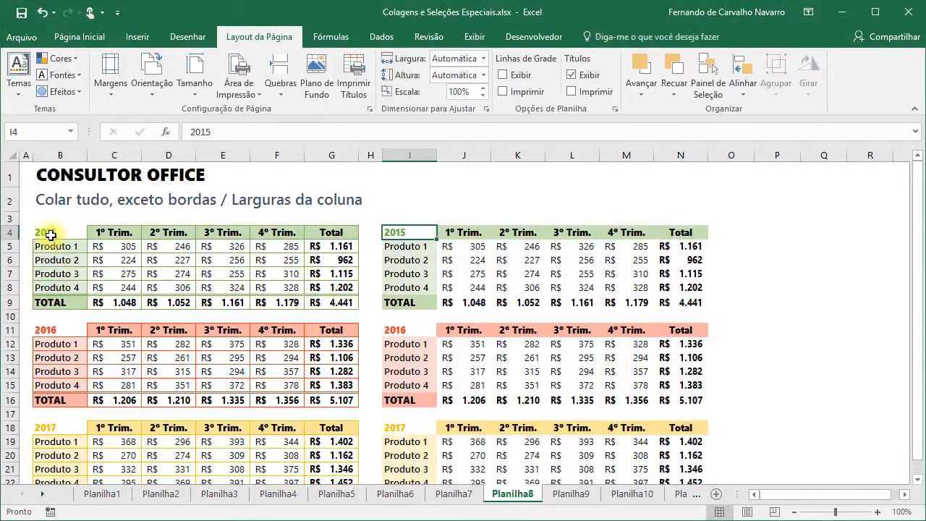
drag(49, 233, 318, 449)
scroll(325, 405, up, 1)
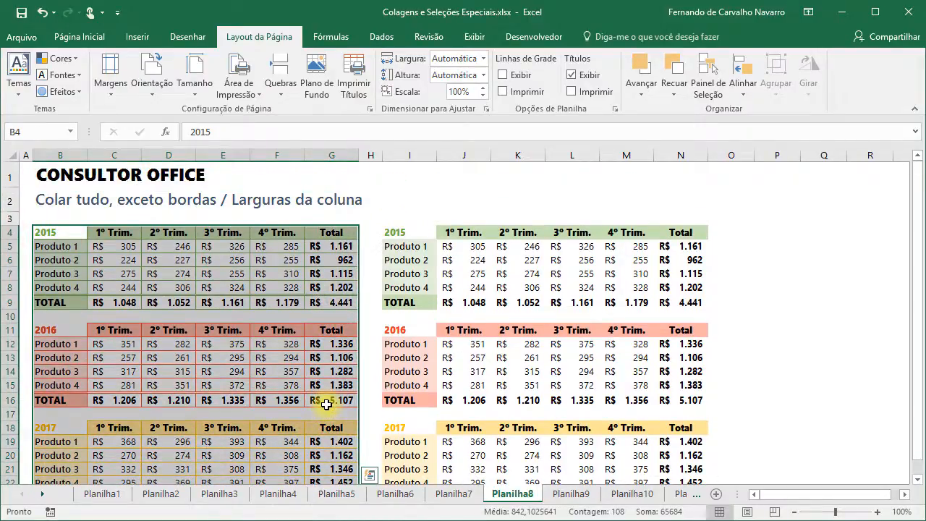
key(ctrl+c)
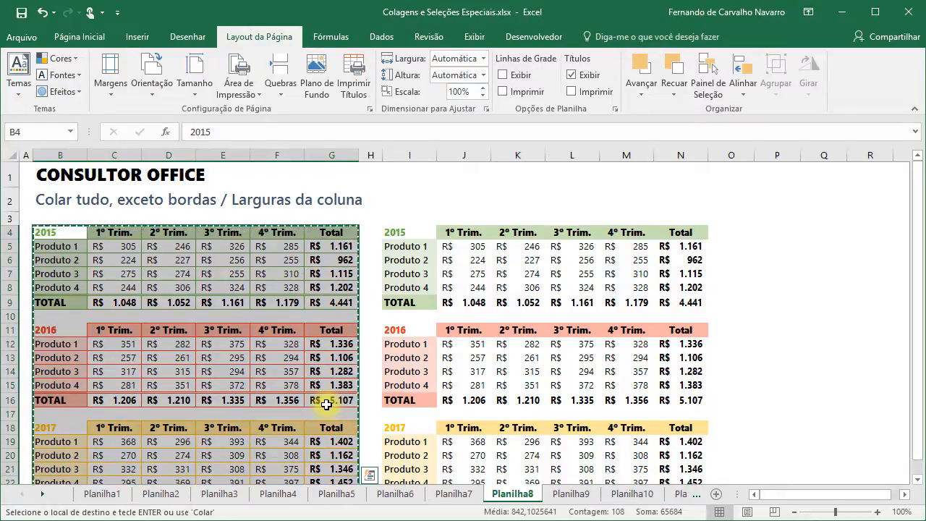
key(ctrl+n)
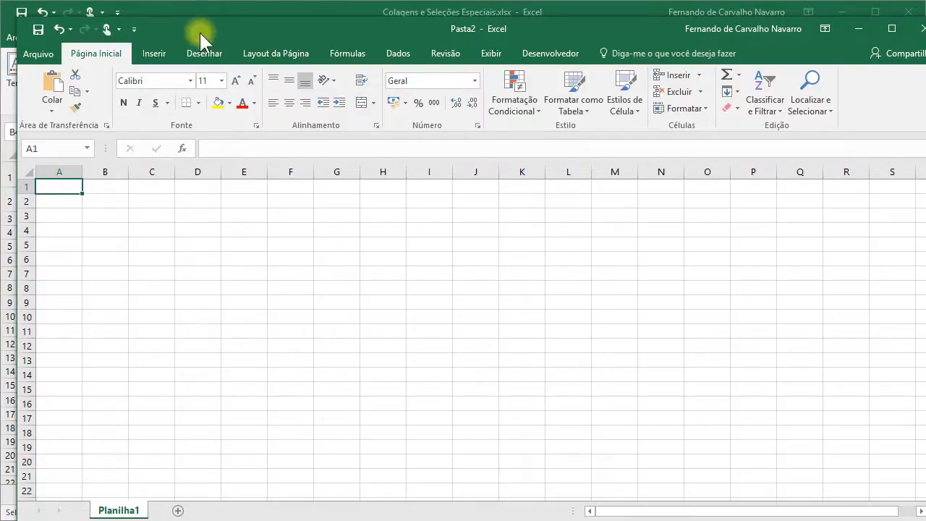
click(52, 110)
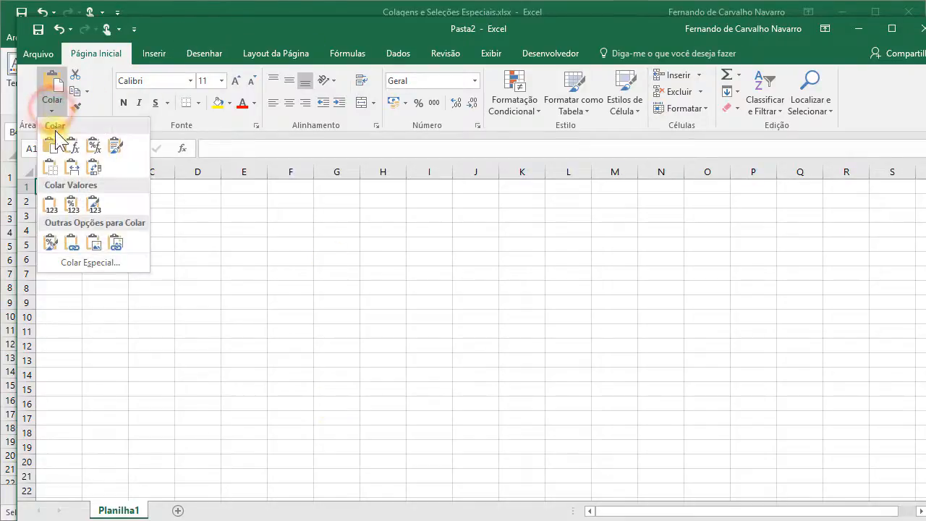
click(76, 261)
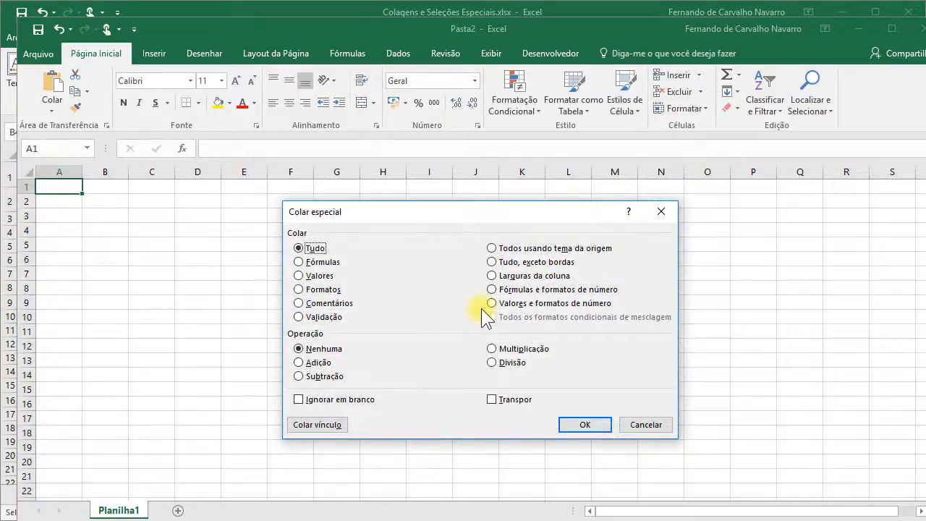
click(549, 248)
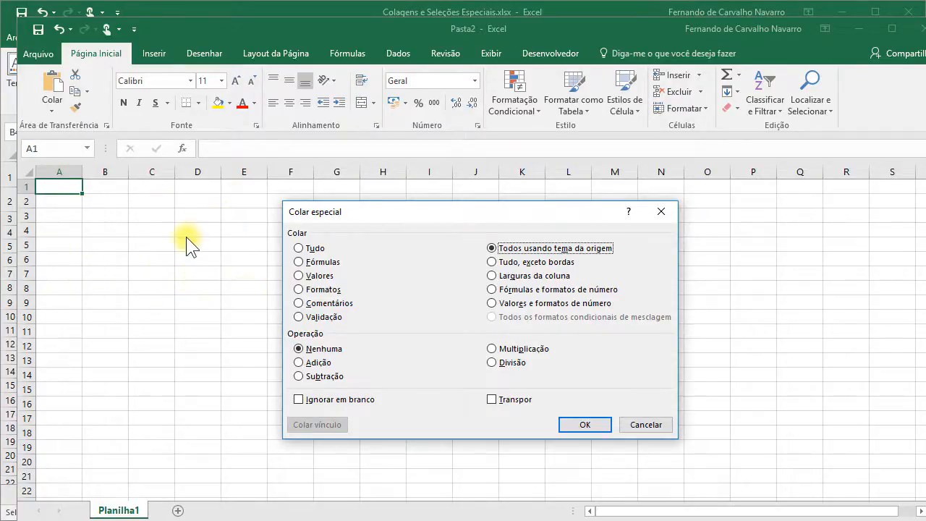
click(593, 427)
click(238, 202)
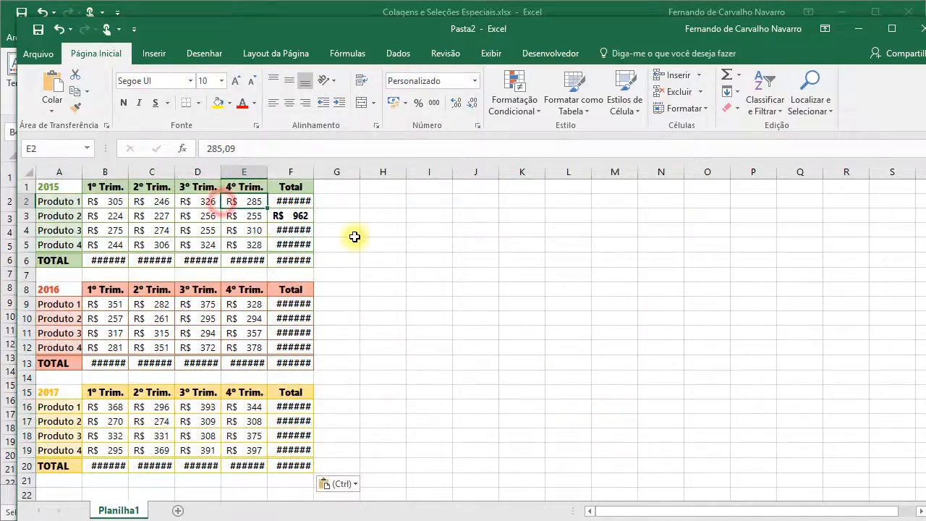
drag(200, 35, 416, 19)
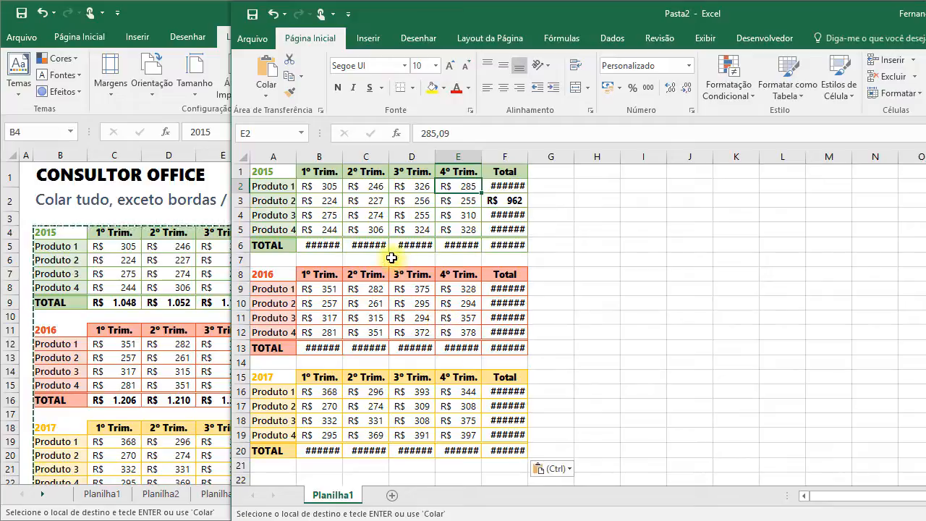
click(276, 92)
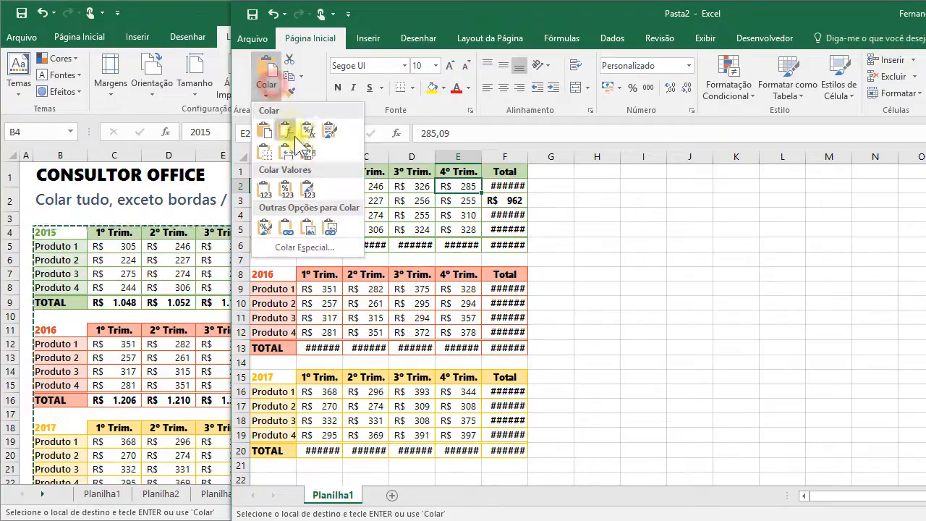
click(309, 246)
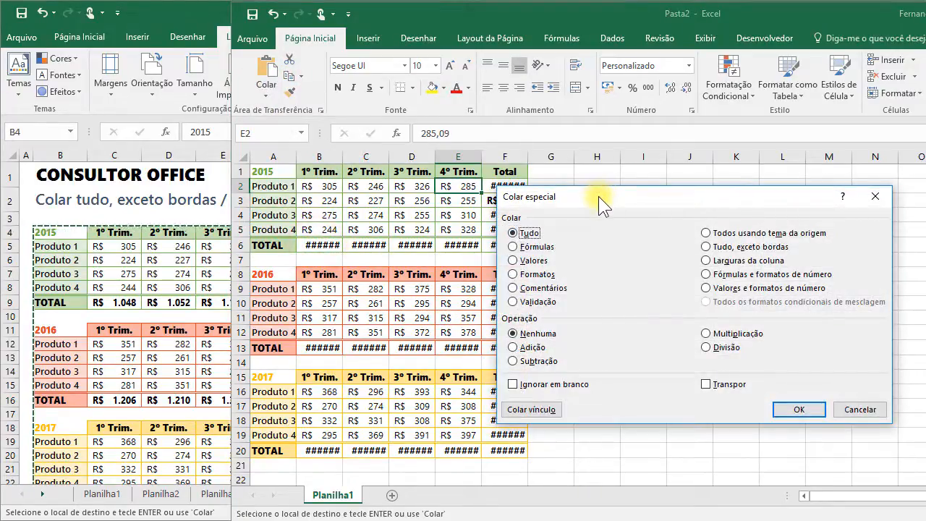
drag(598, 196, 535, 178)
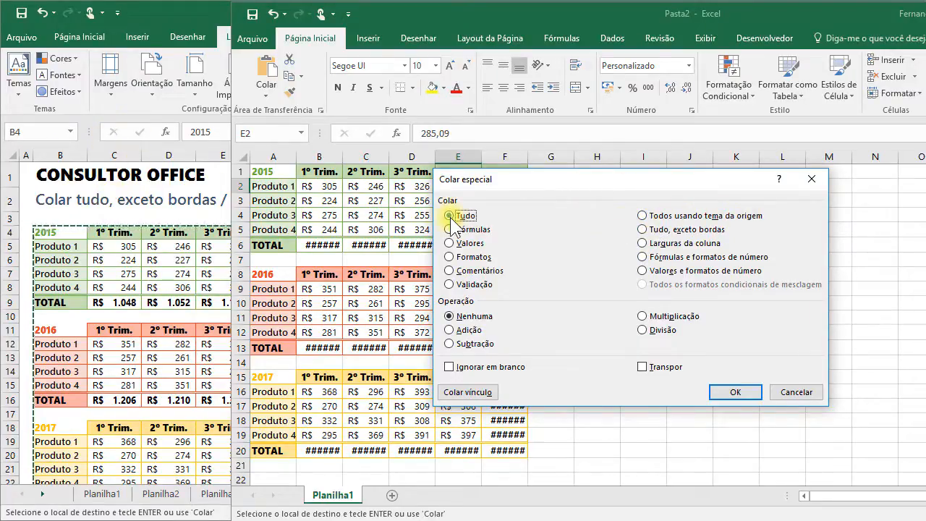
click(795, 392)
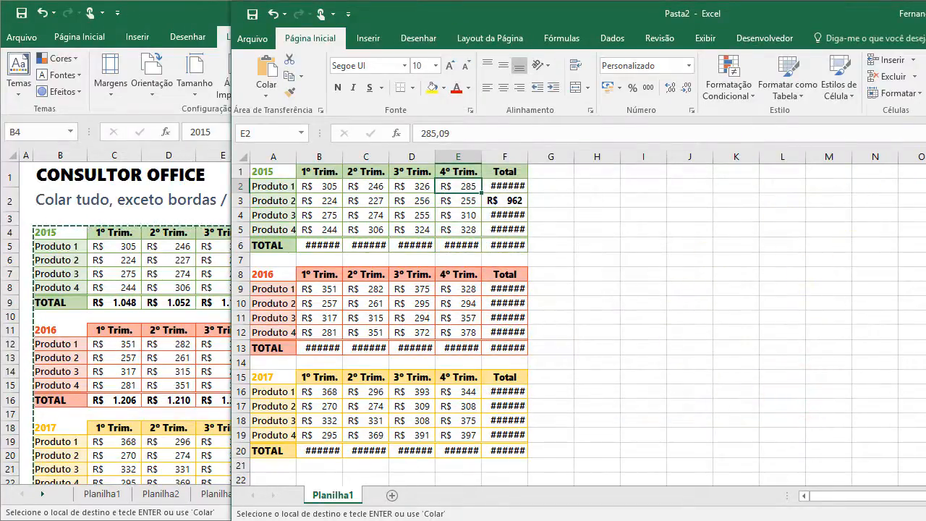
key(alt+F4)
click(700, 403)
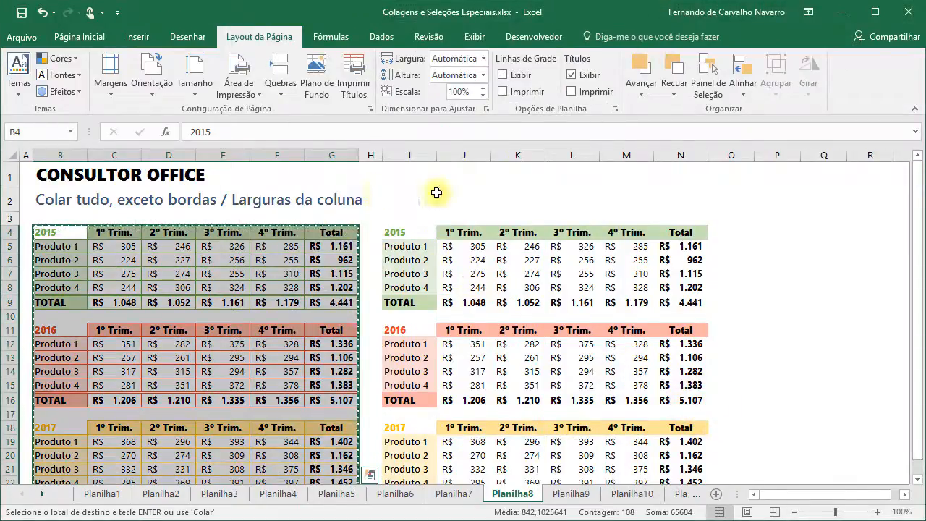
click(681, 175)
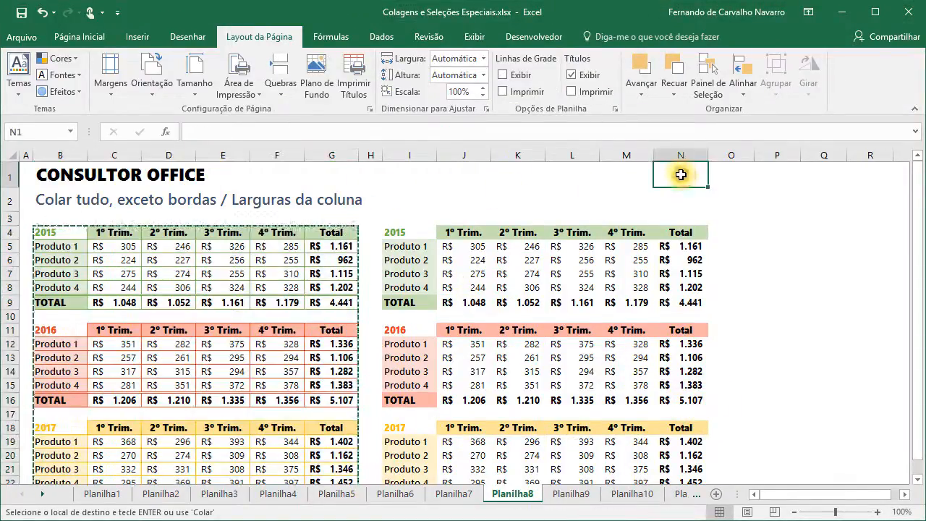
key(Escape)
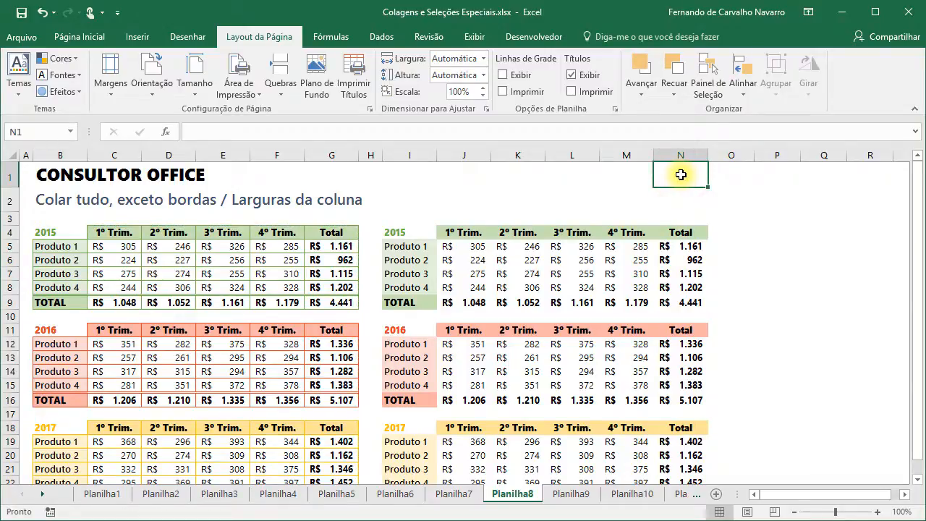
- On the Planilha9 sheet, select the quarterly product table B4:G9
click(572, 494)
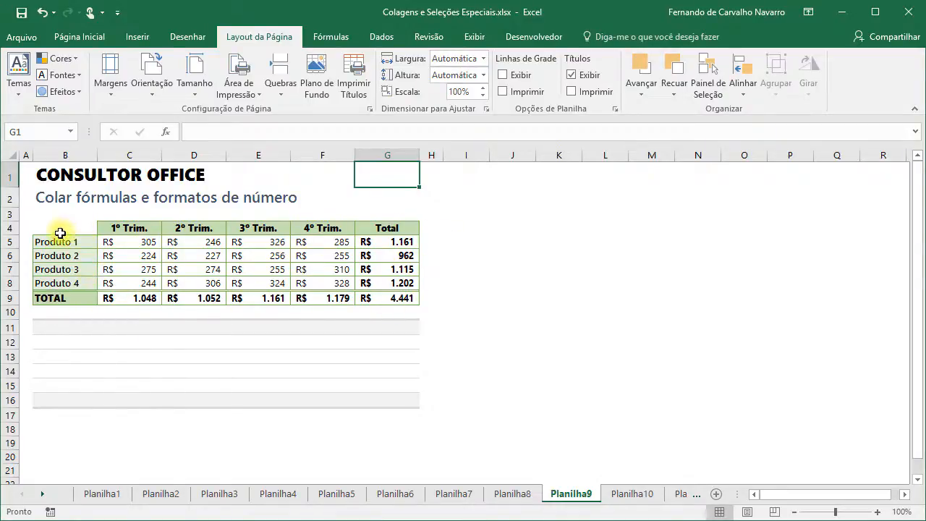
drag(60, 232, 385, 297)
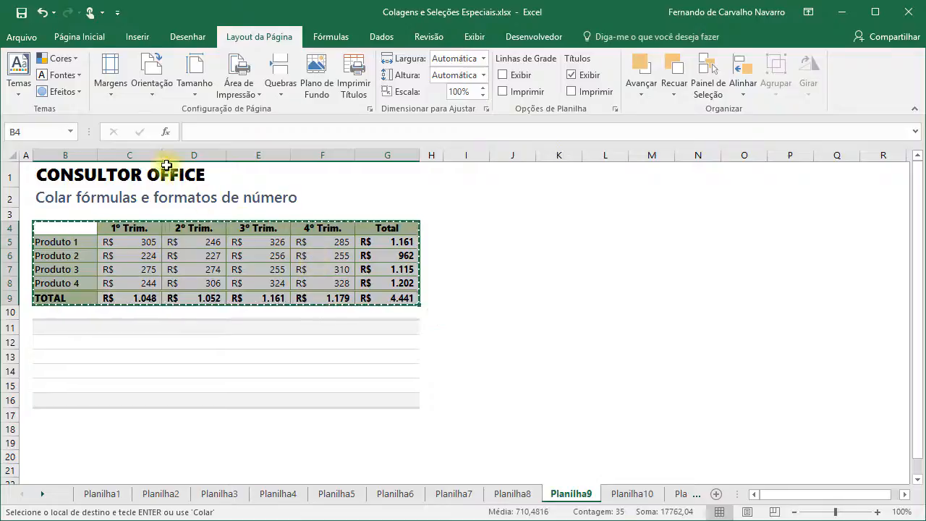
click(83, 35)
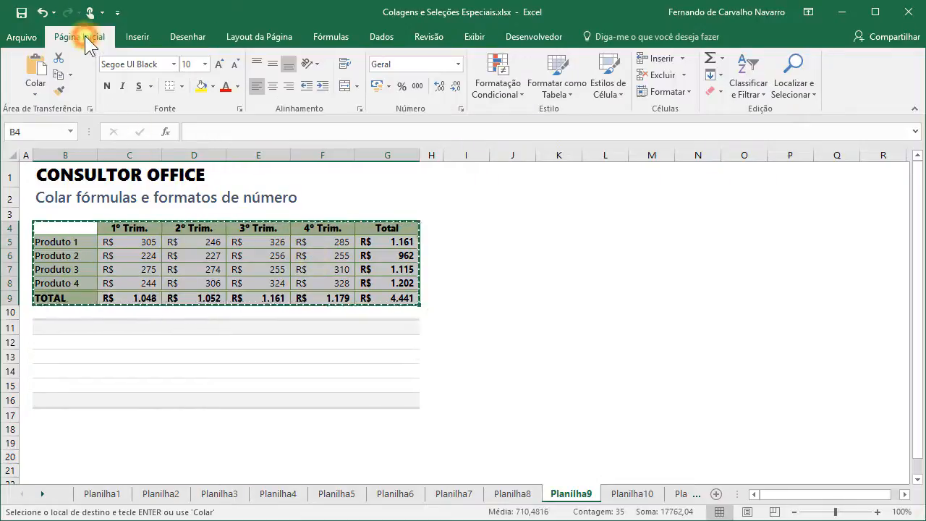
- Paste Special with 'Fórmulas e formatos de número', then select B11 as the next destination
click(35, 88)
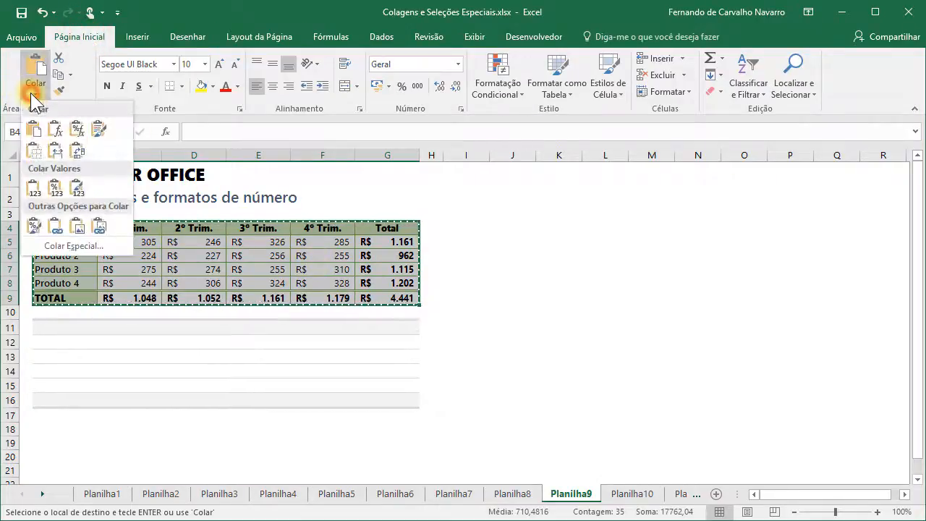
click(72, 245)
drag(265, 178, 381, 198)
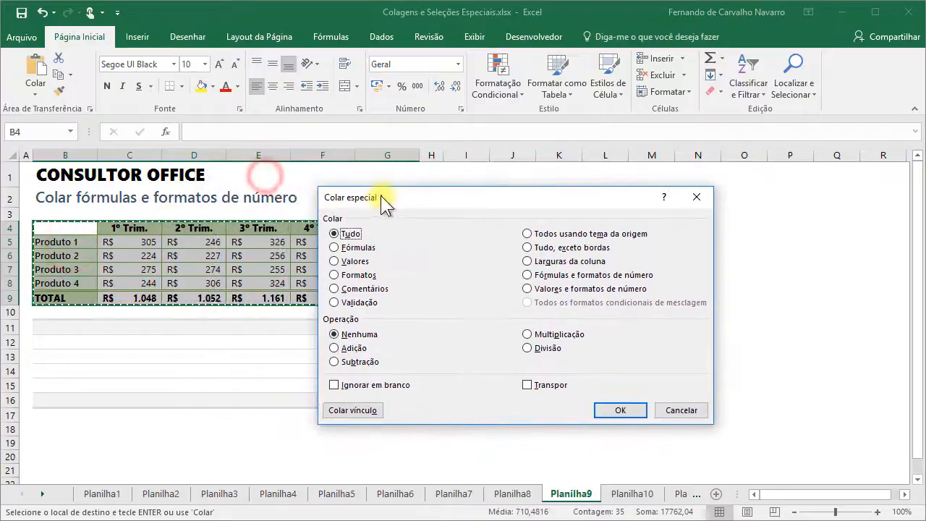
click(528, 277)
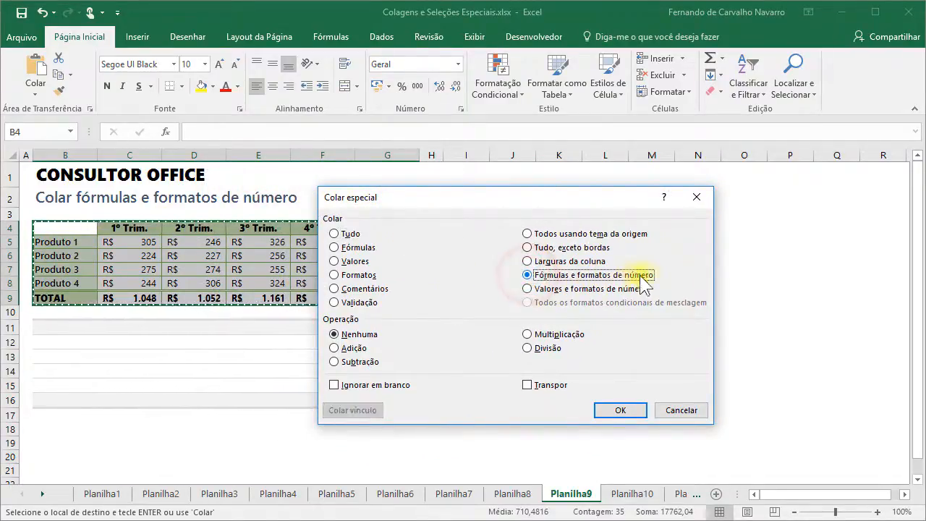
click(619, 410)
click(56, 329)
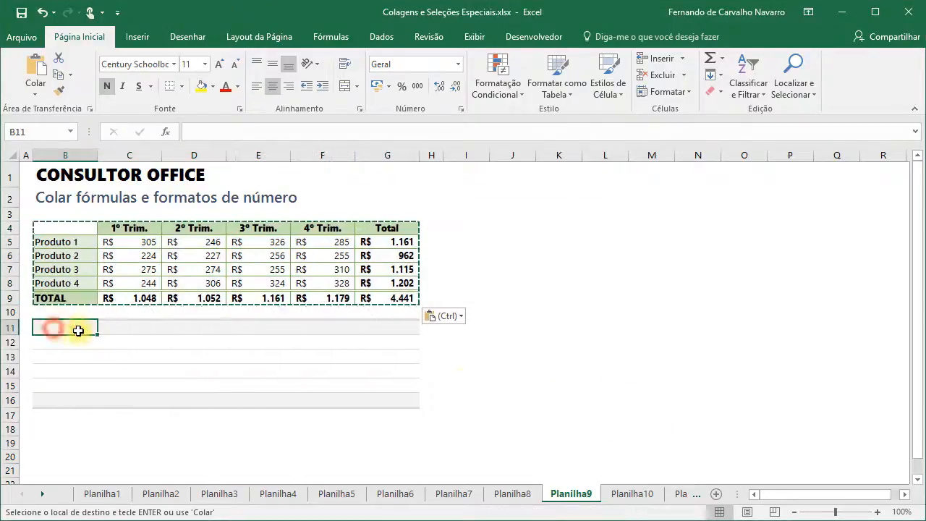
- Paste the table at B11 using Paste Special 'Formulas and number formats'
click(35, 92)
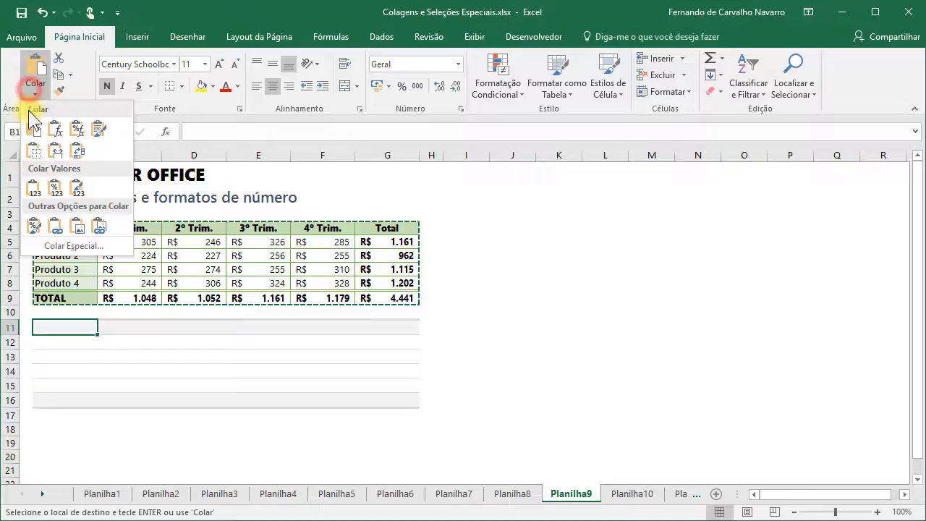
click(56, 246)
click(553, 277)
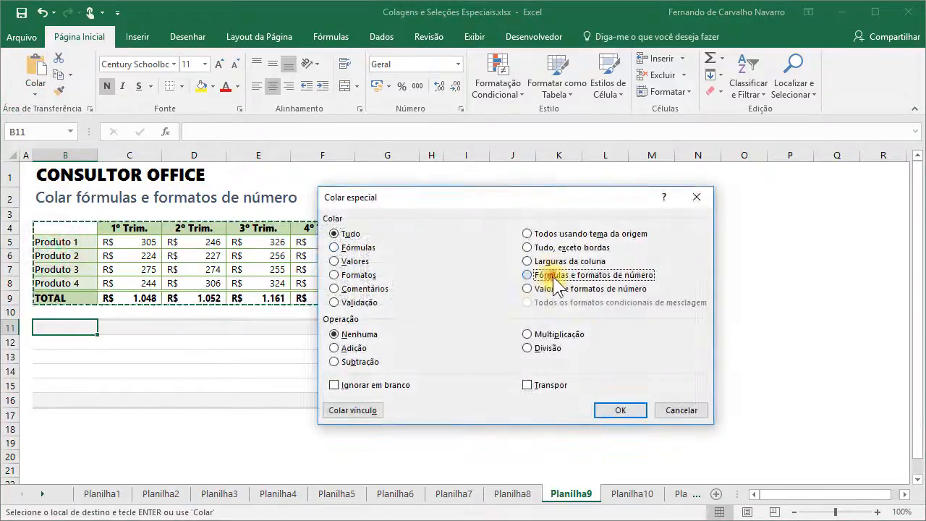
click(620, 411)
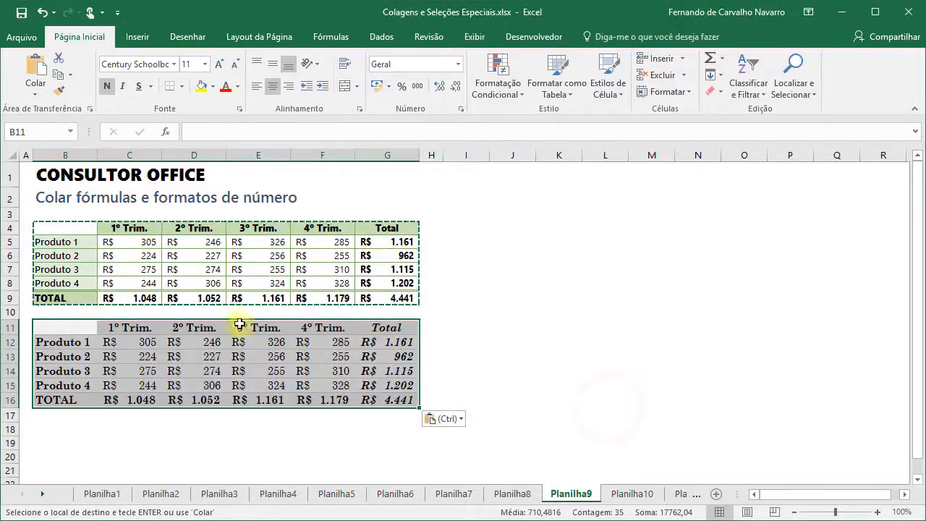
click(62, 326)
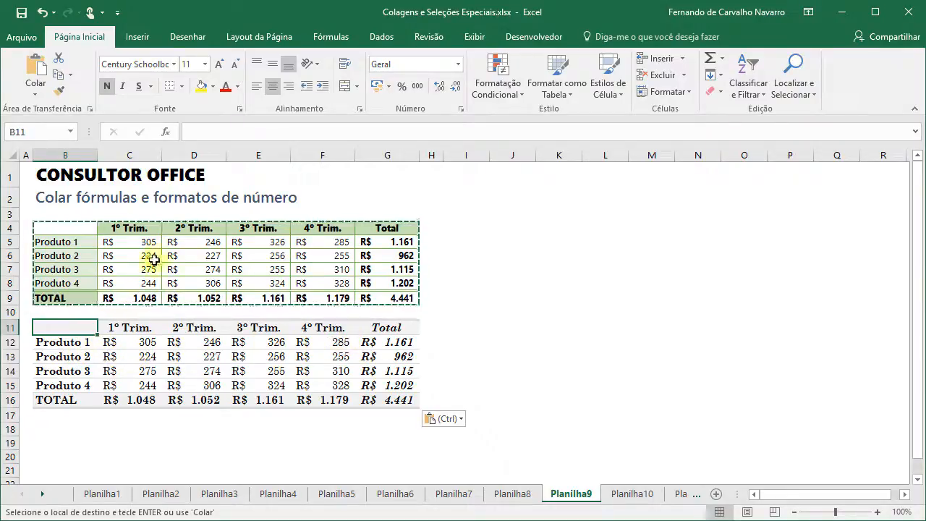
- Inspect the pasted cells G12, G14, E13, D13 and C13, then cancel the copy with Esc
click(398, 343)
click(398, 371)
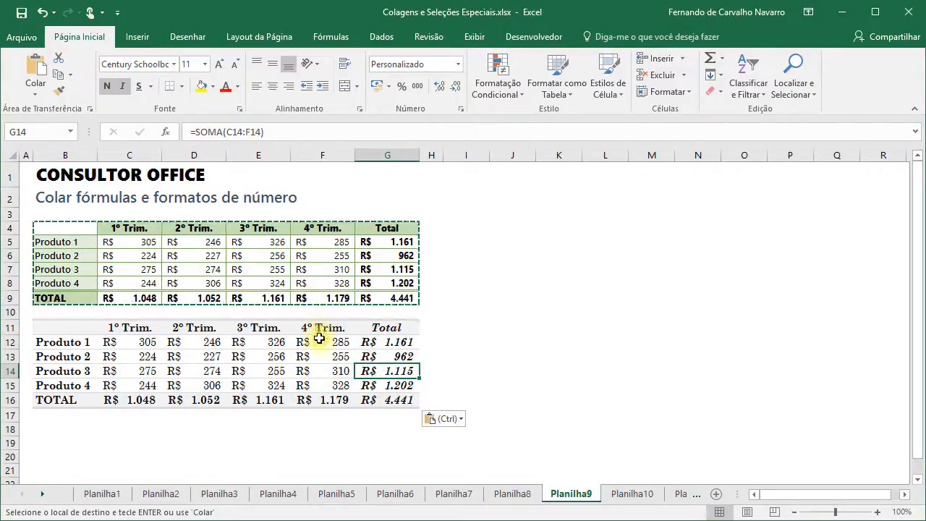
click(271, 356)
click(192, 357)
click(127, 360)
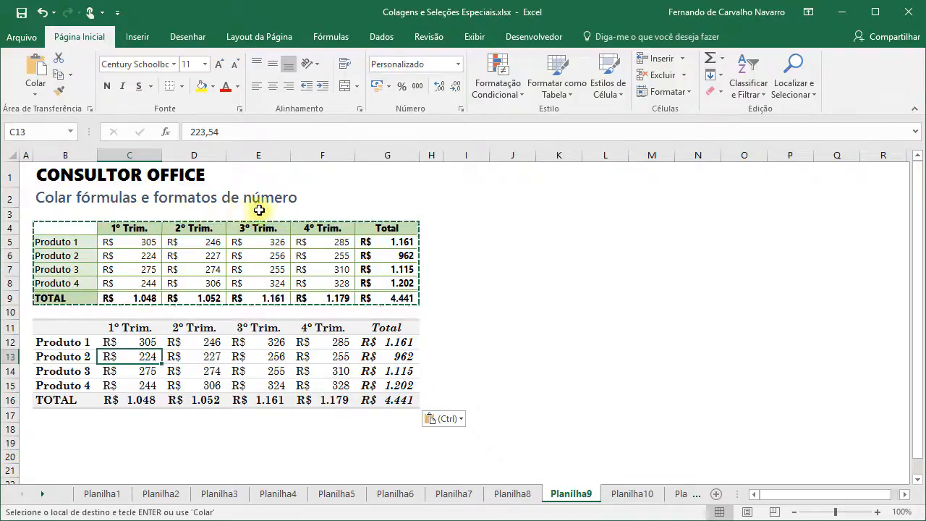
click(397, 177)
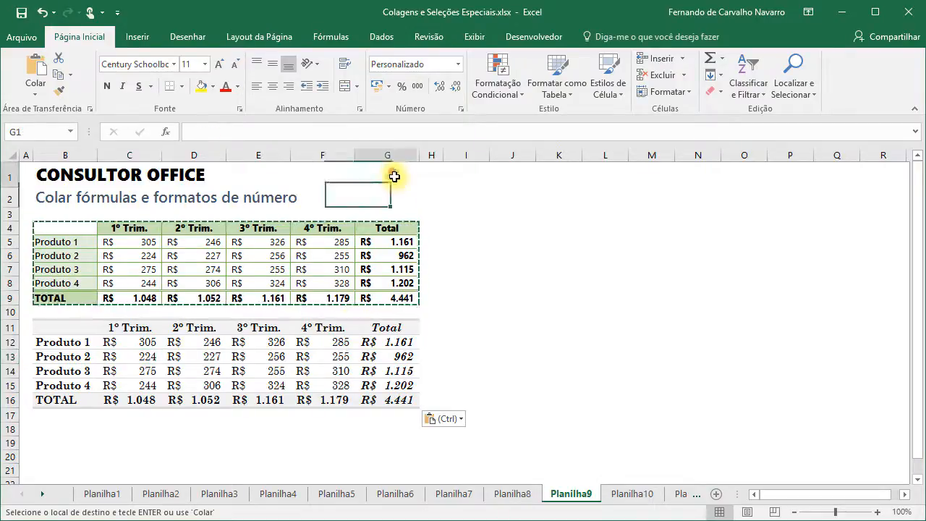
key(Escape)
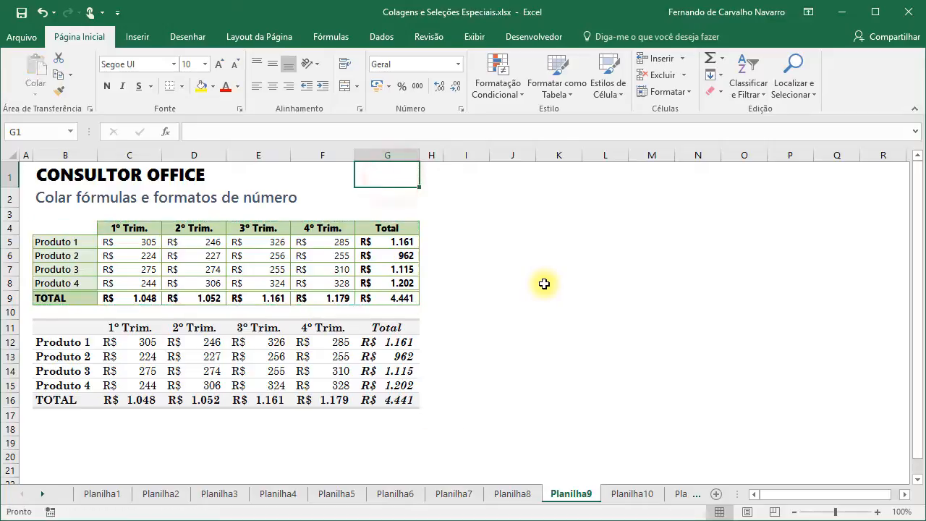
- On Planilha10, select the sales table B4:G9 and copy it
click(632, 496)
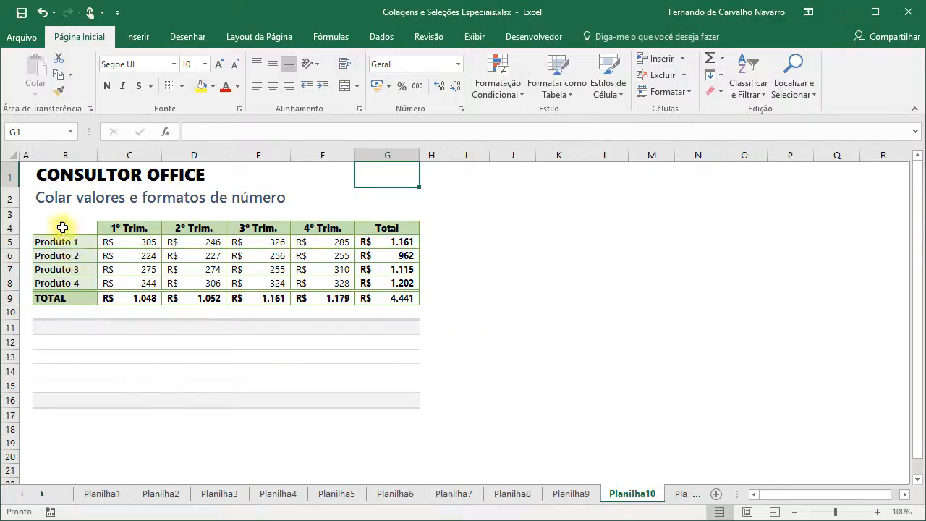
drag(63, 228, 390, 297)
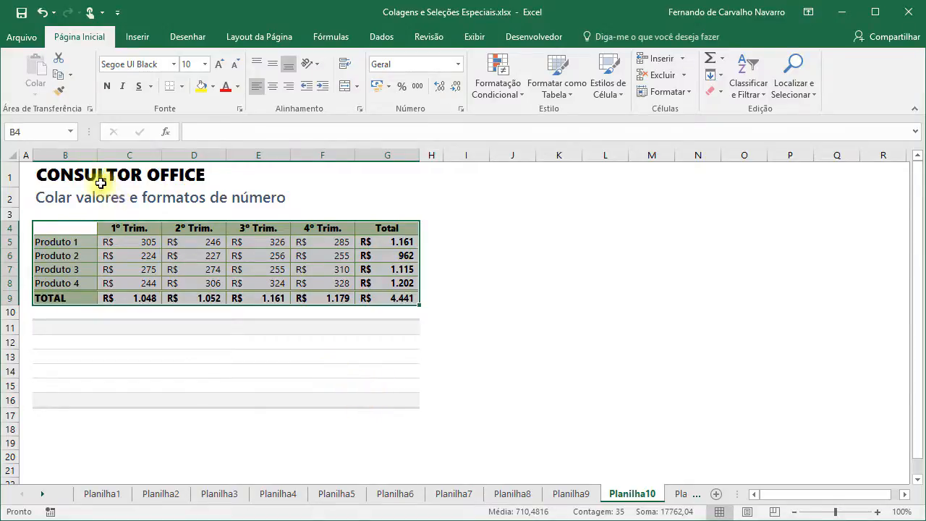
key(ctrl+c)
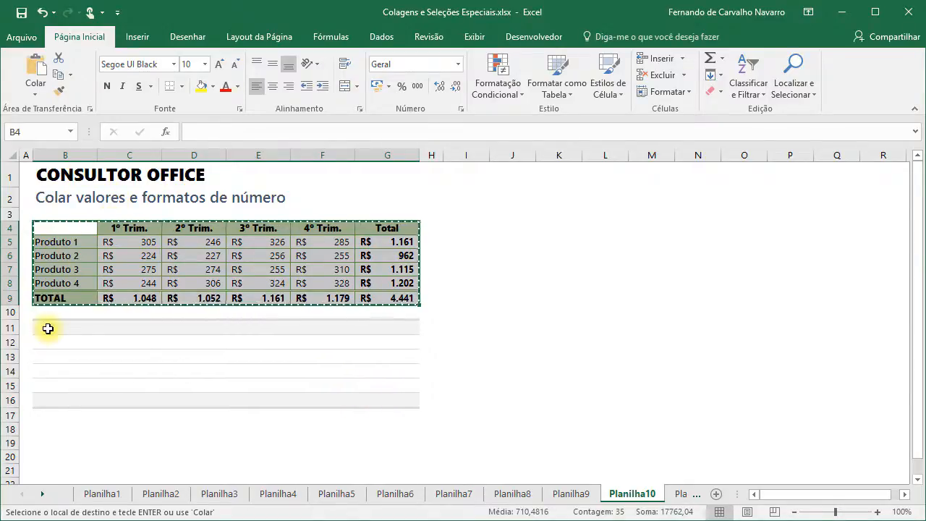
- Paste it at B11 with Paste Special 'Values and number formats'
click(52, 328)
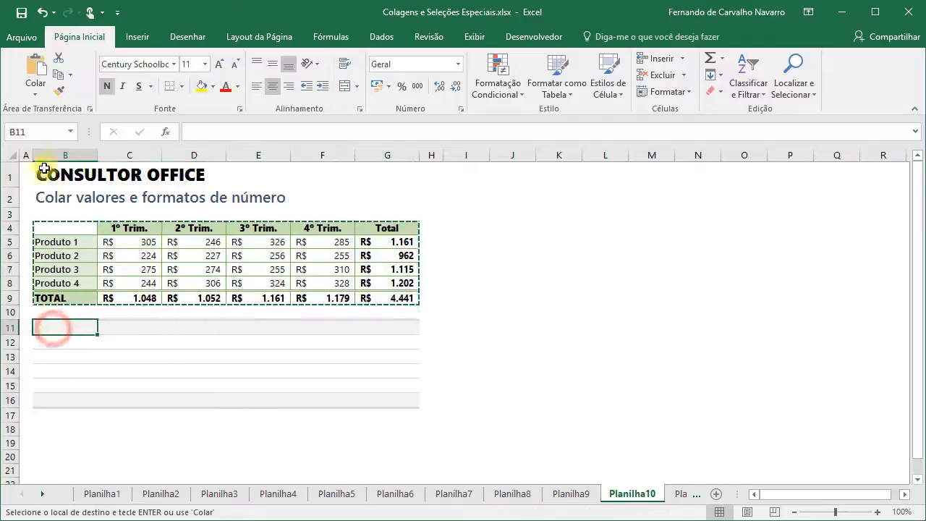
click(35, 92)
click(68, 245)
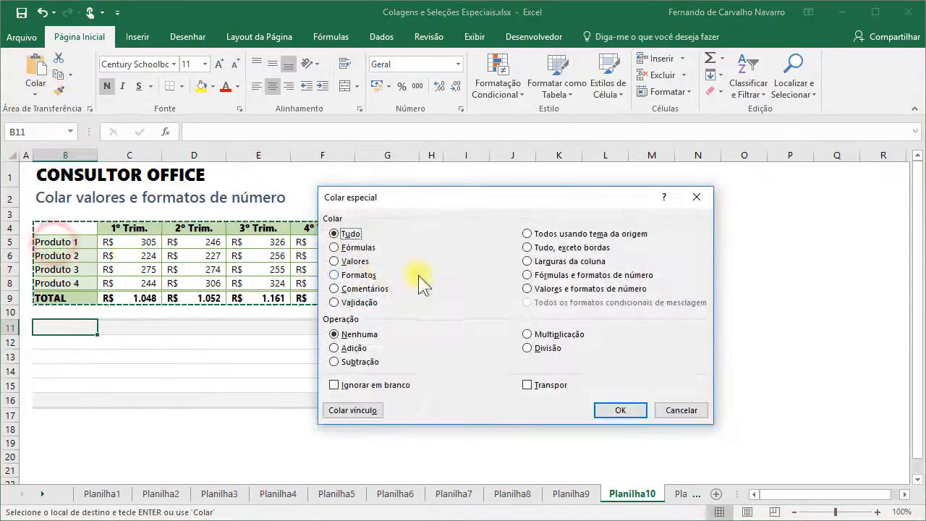
click(560, 289)
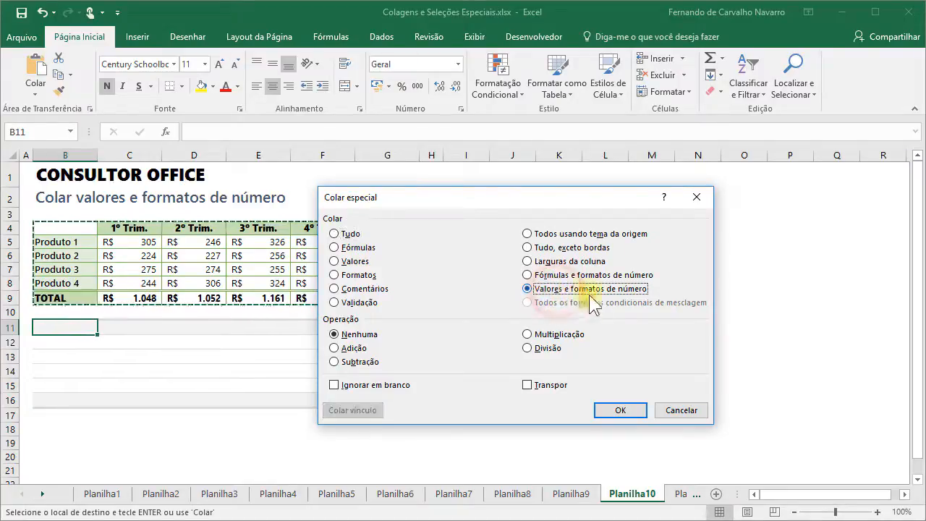
click(625, 410)
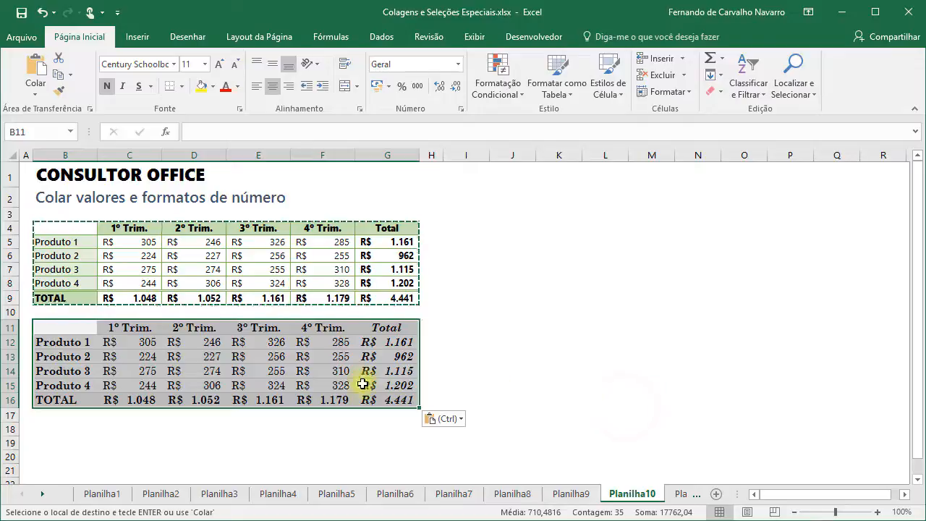
- Compare pasted C12 with original C7, check C13 and that G13 is a plain value
click(127, 345)
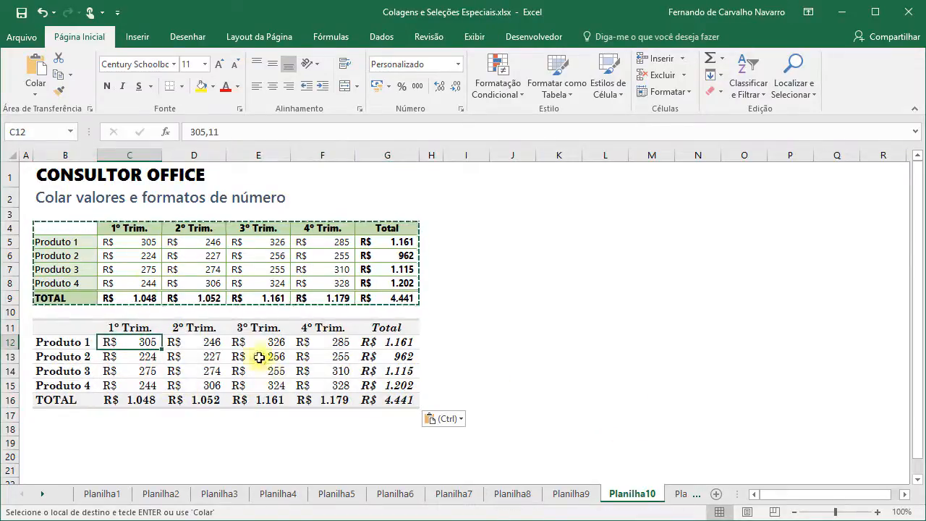
click(142, 272)
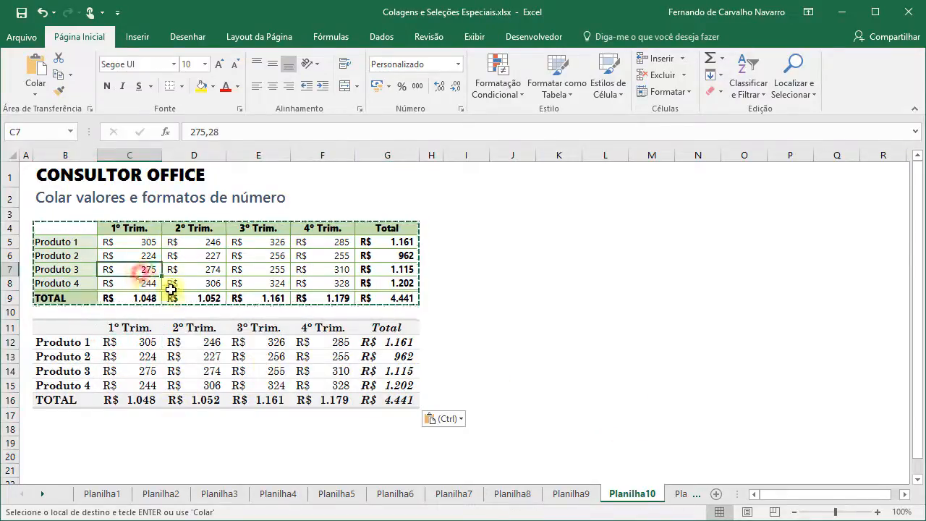
click(147, 356)
click(393, 356)
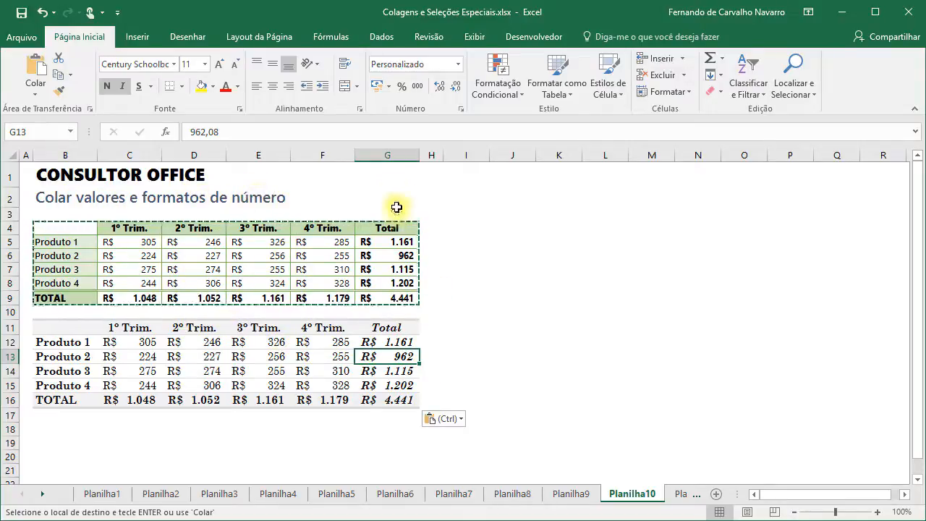
click(385, 173)
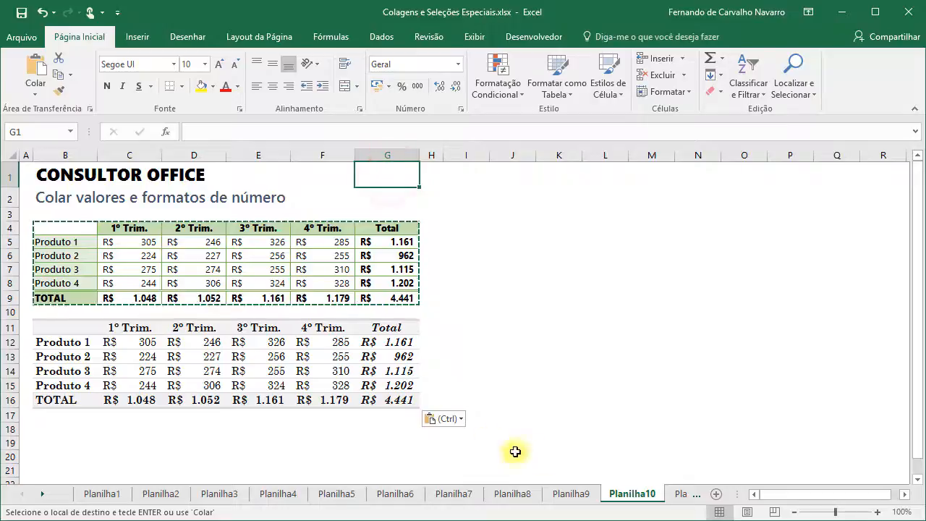
- Go to Planilha11 and select the 2015 quarterly figures C5:F8, ending on C5
click(674, 494)
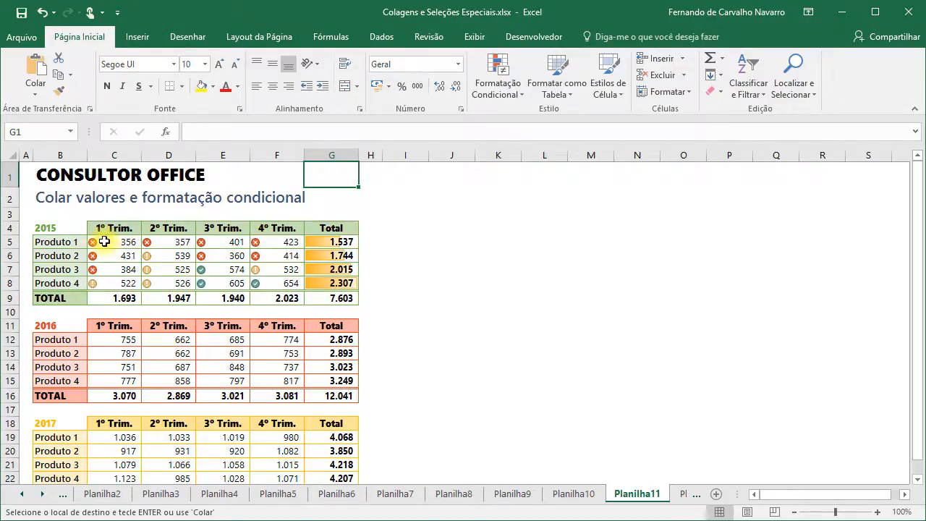
drag(104, 242, 276, 283)
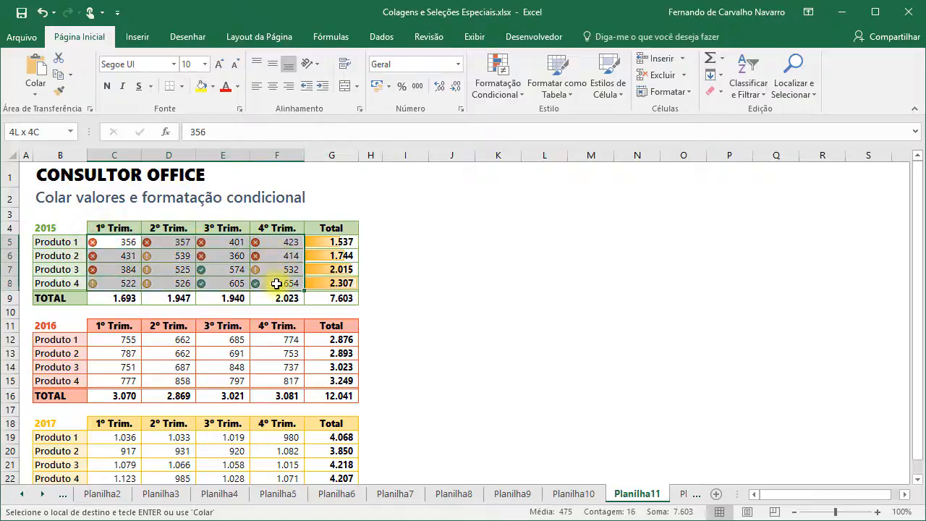
click(114, 243)
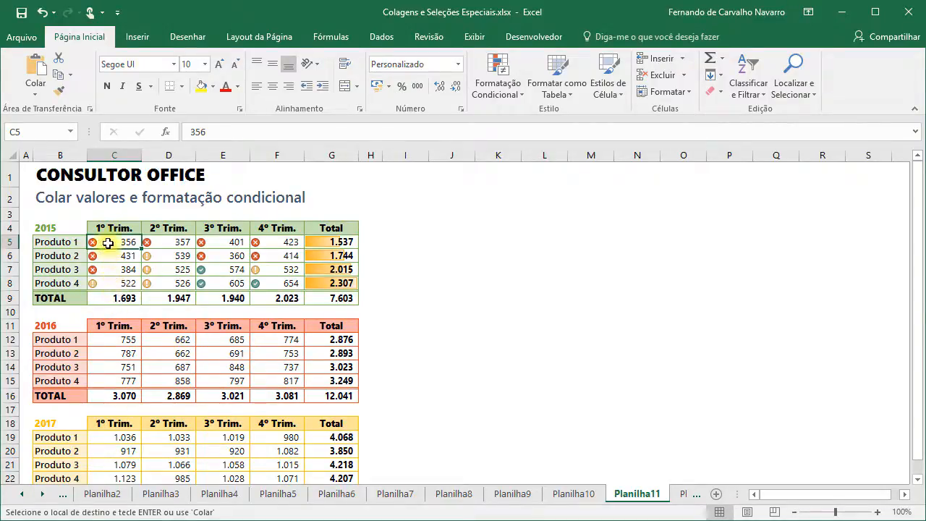
- Trial-paste the 2015 figures C5:G8 into C12 merging conditional formats, then undo it
mouse_move(107, 242)
mouse_down()
mouse_move(109, 258)
mouse_move(314, 269)
mouse_move(311, 284)
mouse_up()
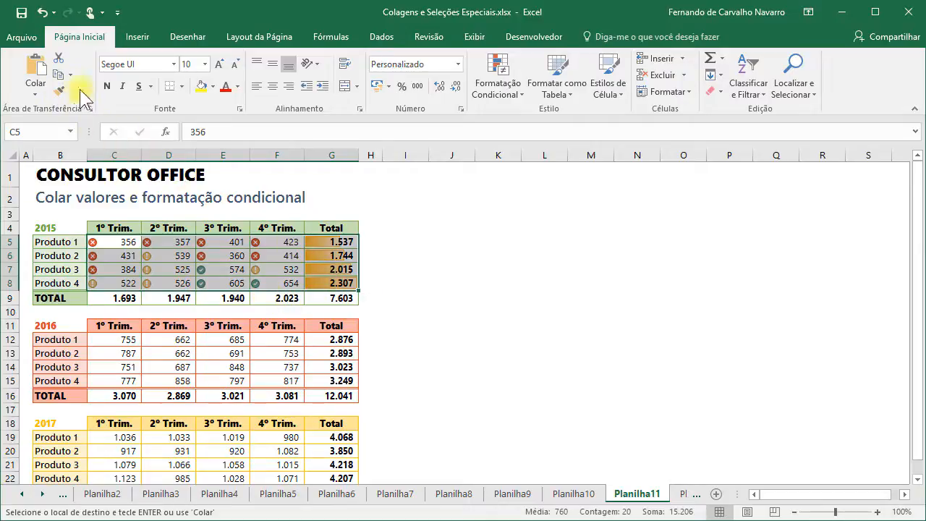
click(58, 74)
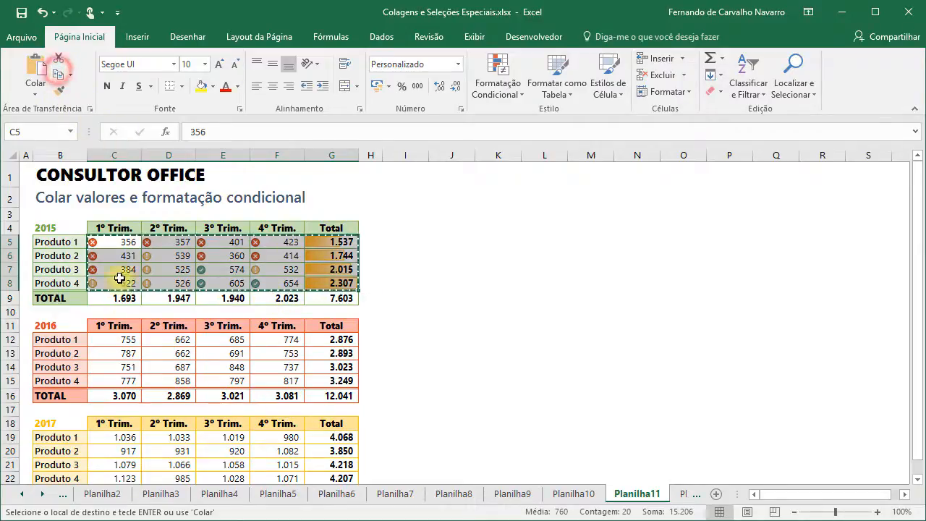
click(102, 340)
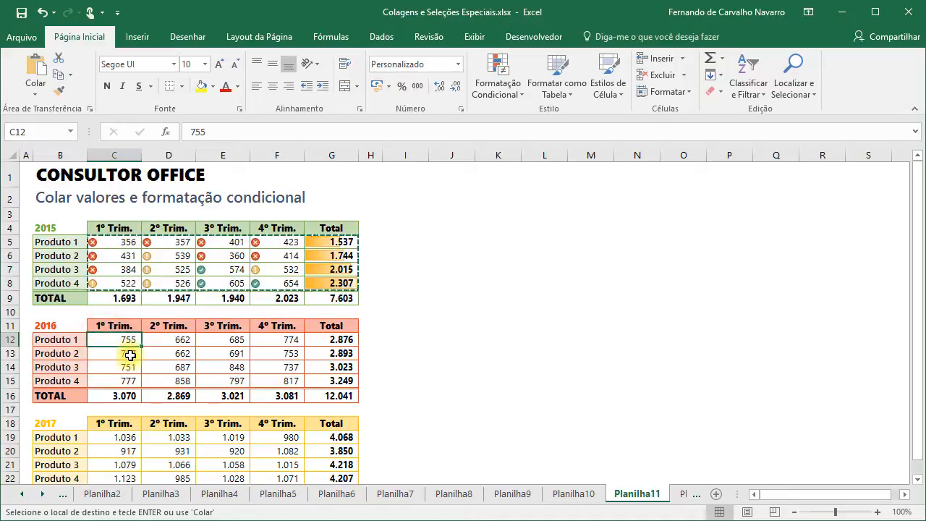
click(38, 97)
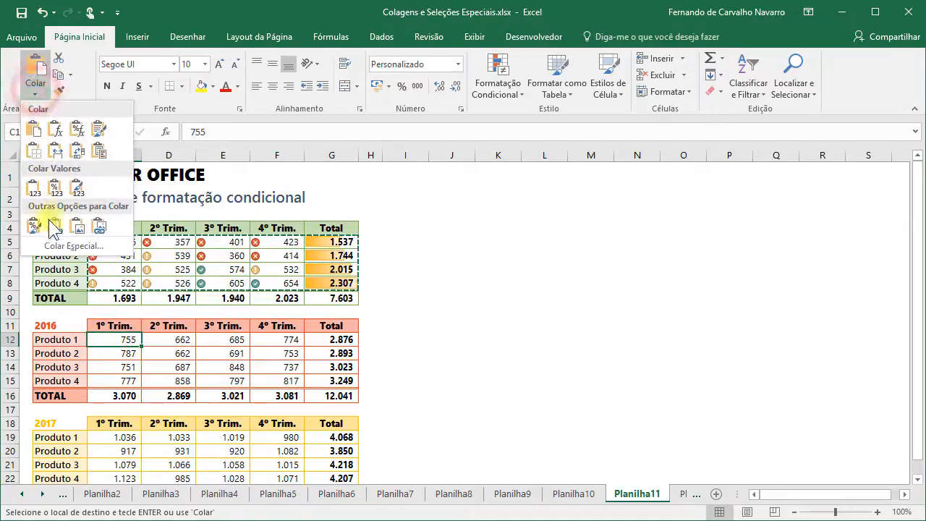
click(55, 243)
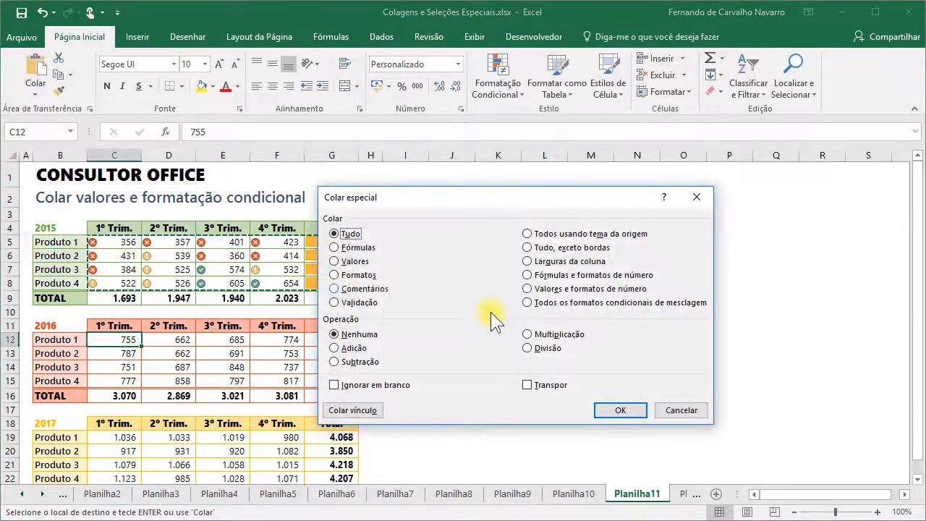
click(578, 304)
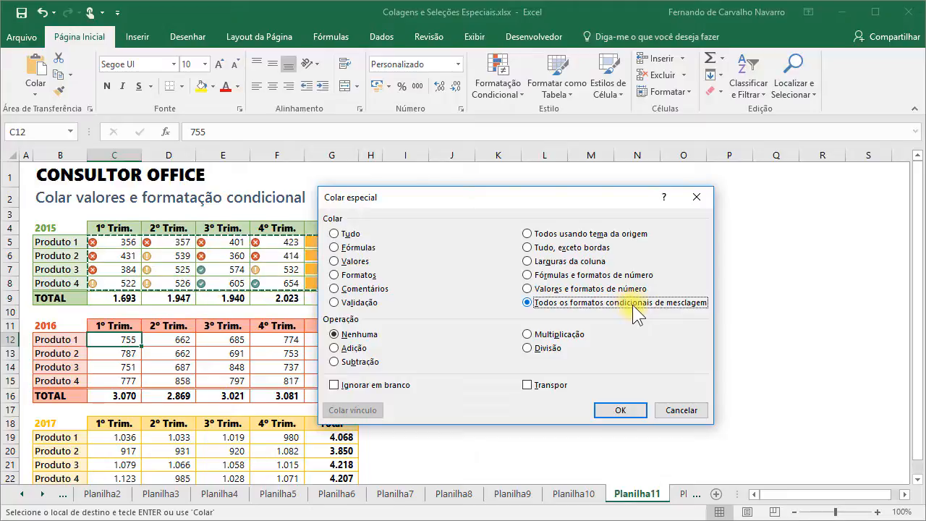
click(613, 410)
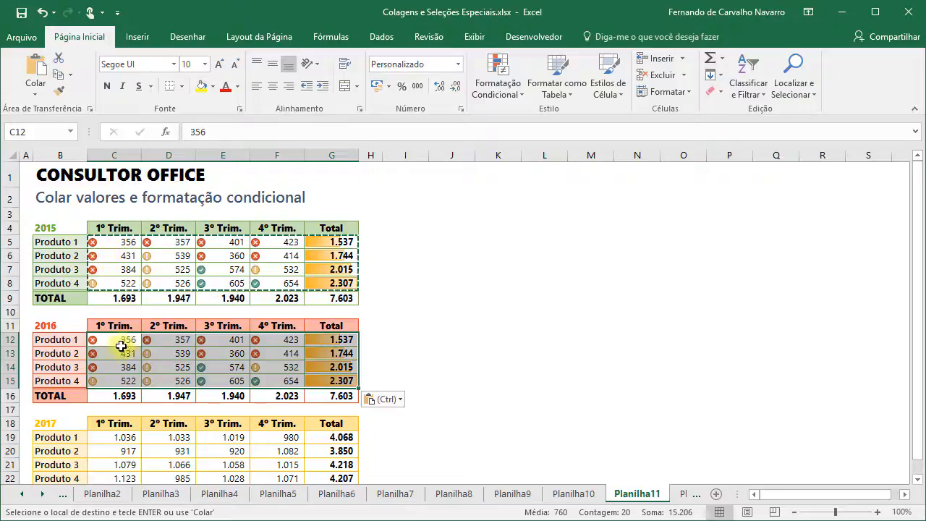
click(42, 12)
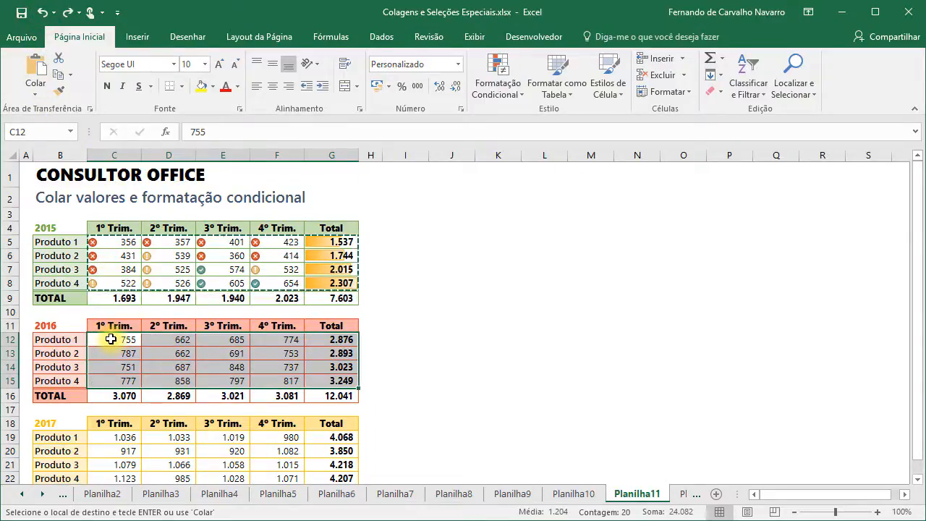
- Back up the 2016 quarterly values C12:F15 into I12, then copy the 2015 figures C5:G8
drag(111, 339, 341, 390)
drag(109, 339, 266, 386)
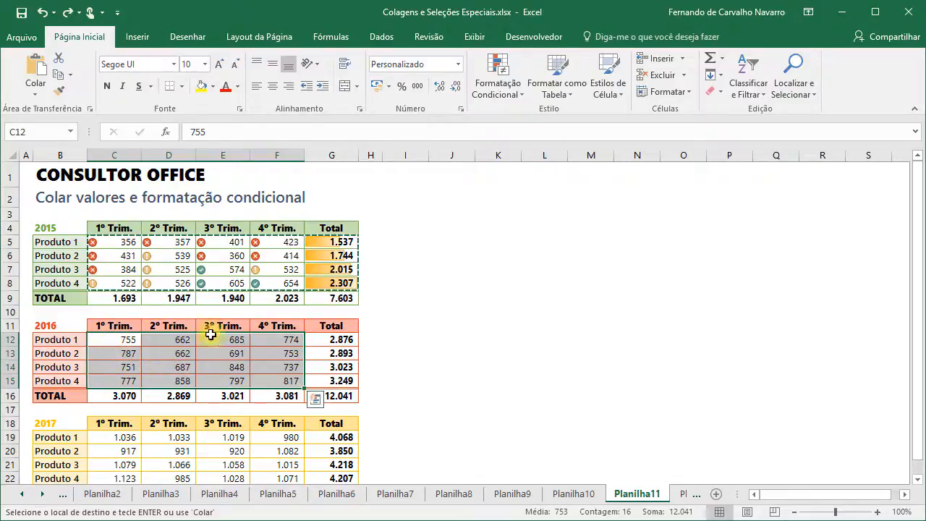
click(56, 74)
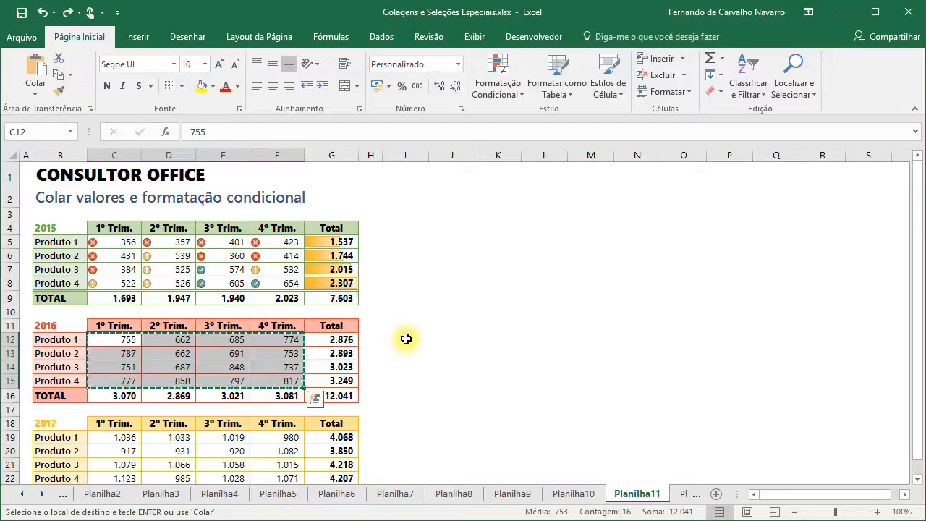
click(407, 339)
key(Return)
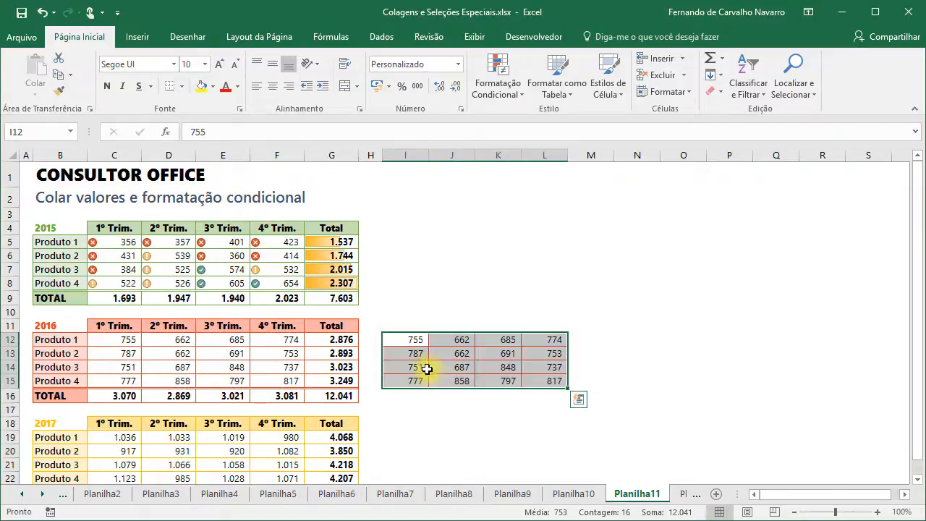
drag(116, 241, 337, 280)
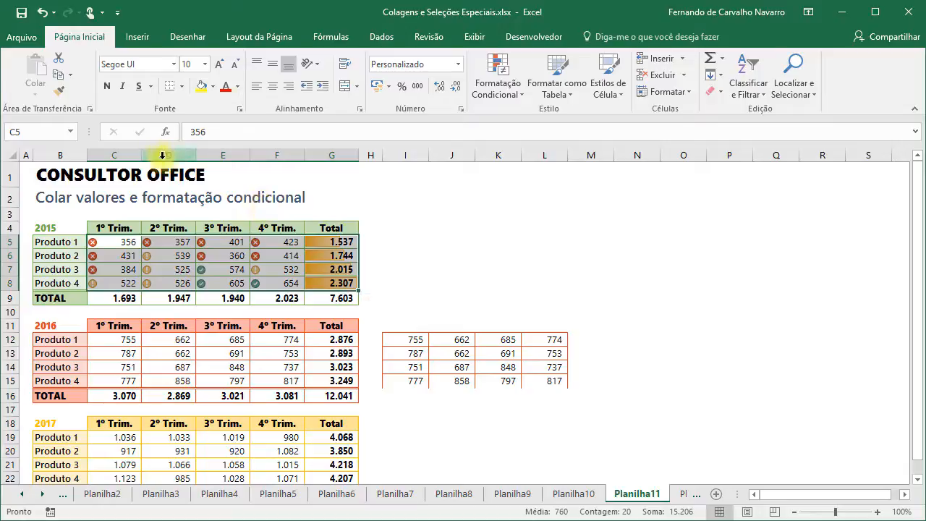
key(ctrl+c)
- Paste Special the 2015 formatting into C12 with 'Todos os formatos condicionais de mesclagem'
click(112, 340)
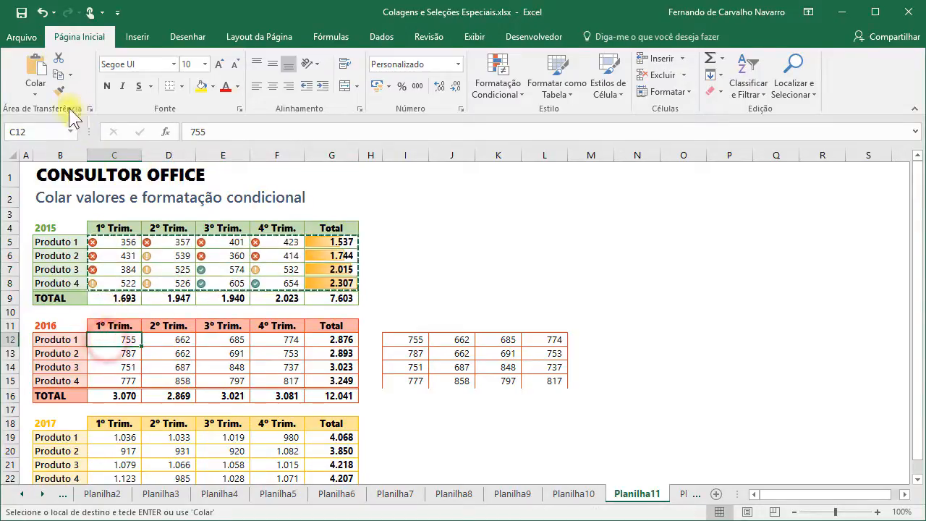
click(35, 92)
click(65, 246)
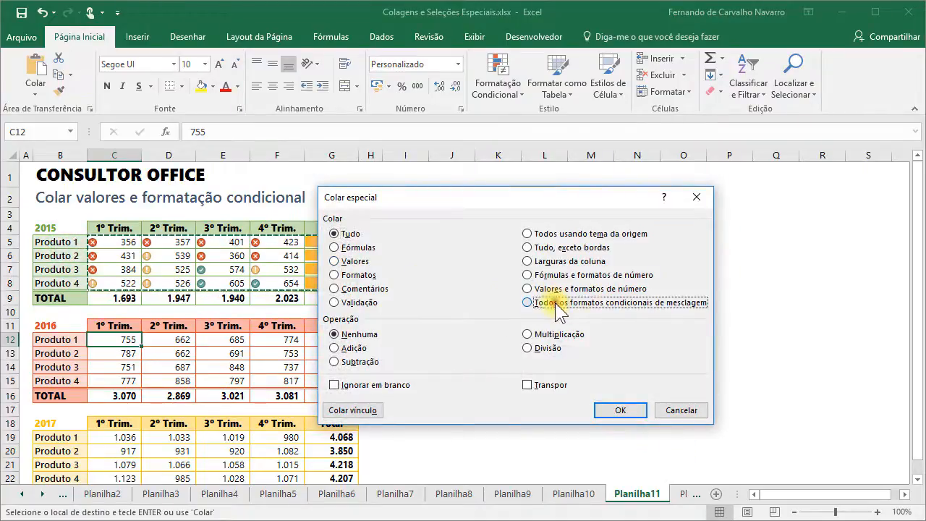
click(555, 302)
click(620, 410)
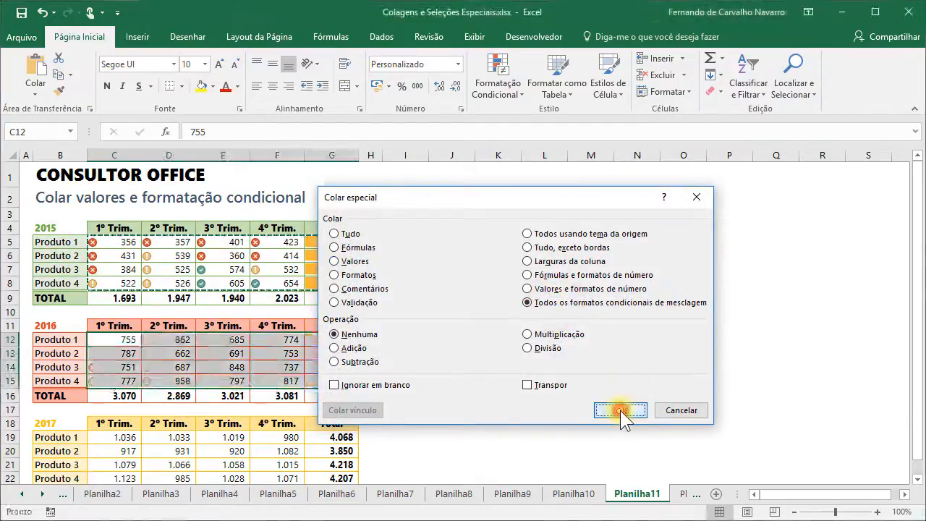
click(221, 368)
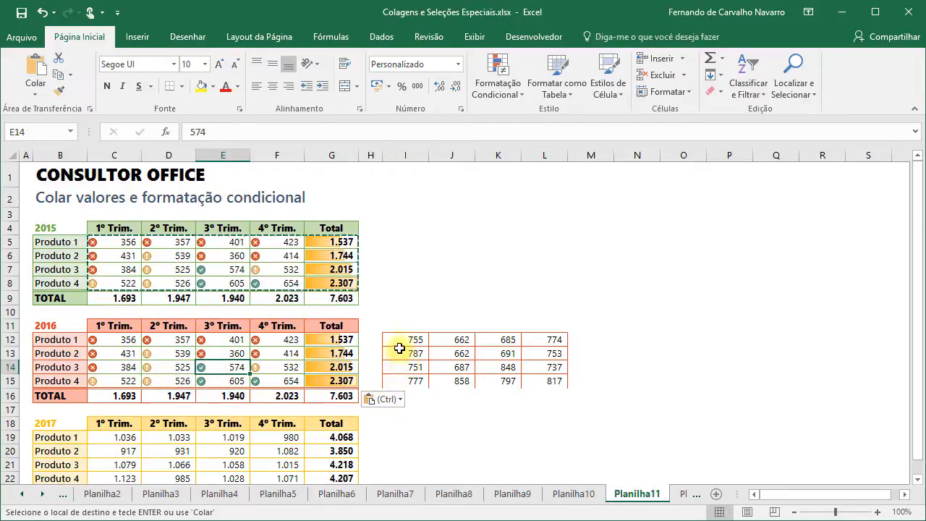
- Restore the original 2016 values by pasting the I12:L15 backup into C12 as values
drag(399, 344, 535, 378)
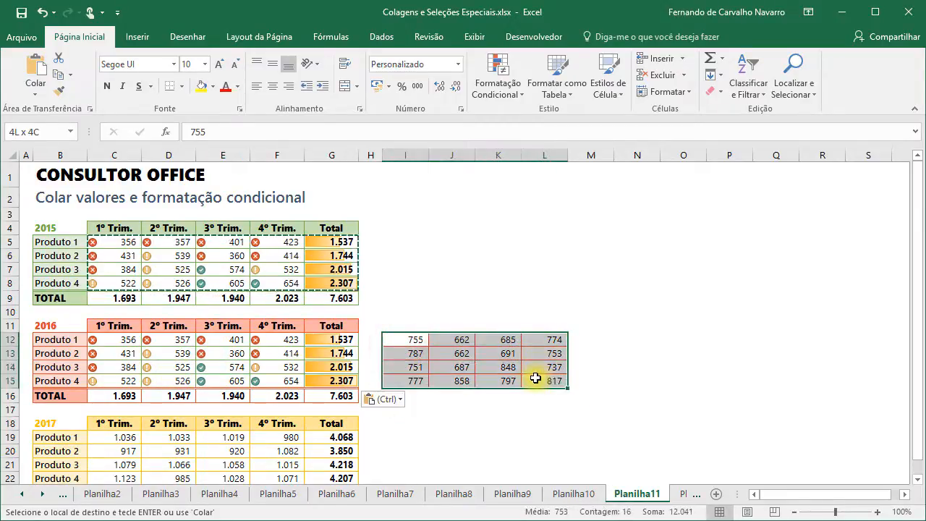
key(ctrl+c)
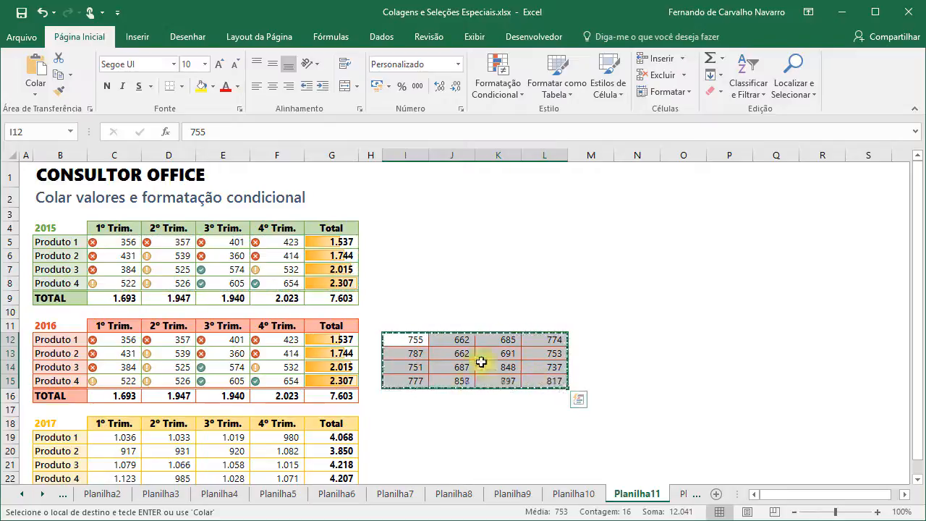
click(114, 341)
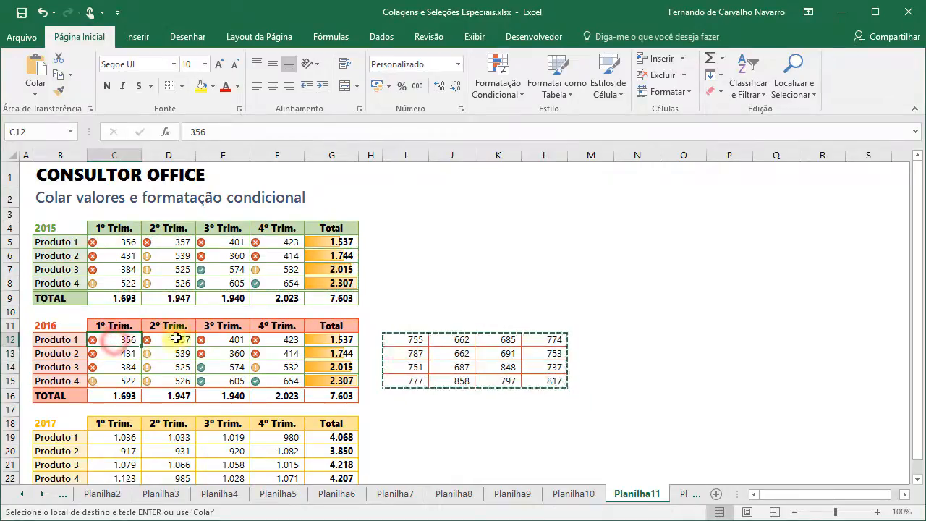
click(32, 94)
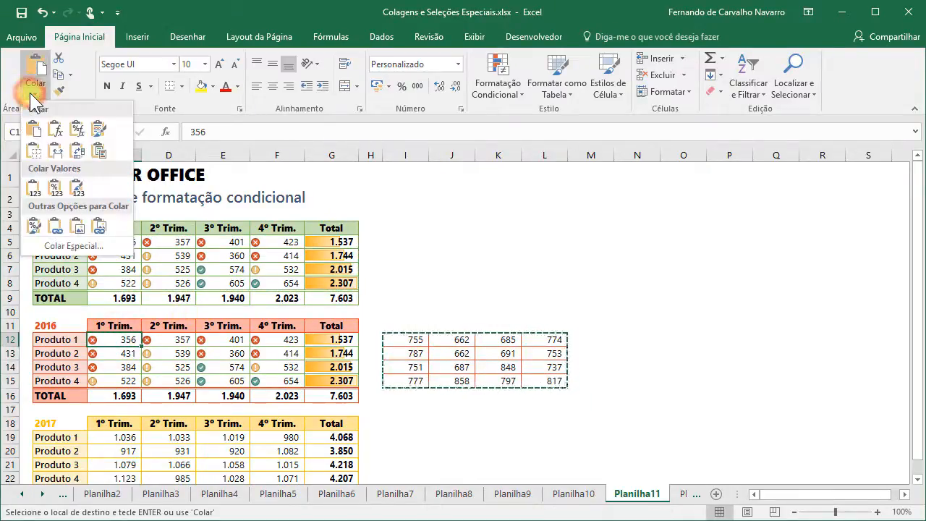
click(32, 188)
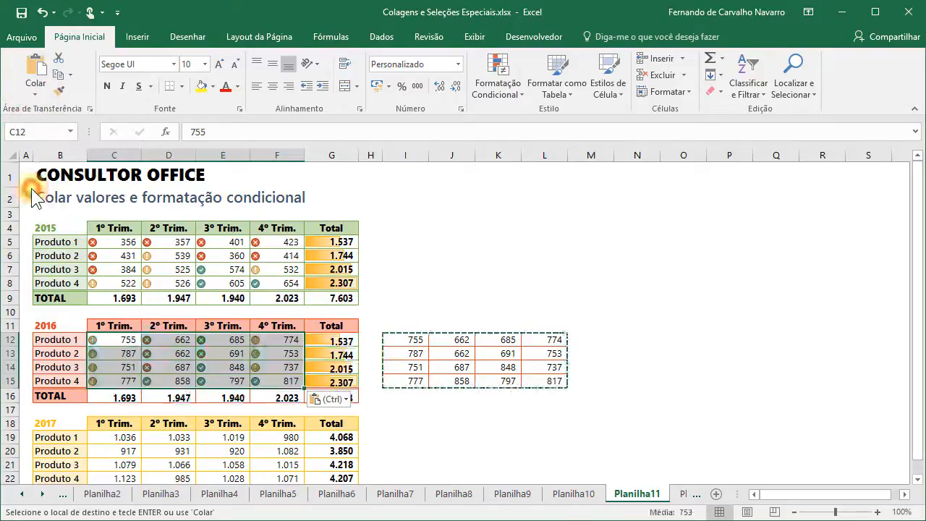
click(118, 343)
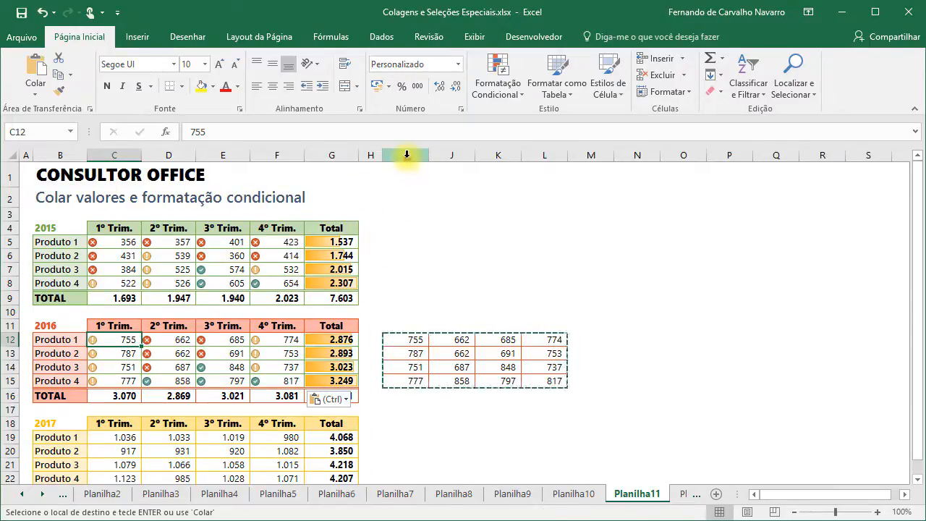
- Delete the backup columns I through L
drag(406, 155, 555, 153)
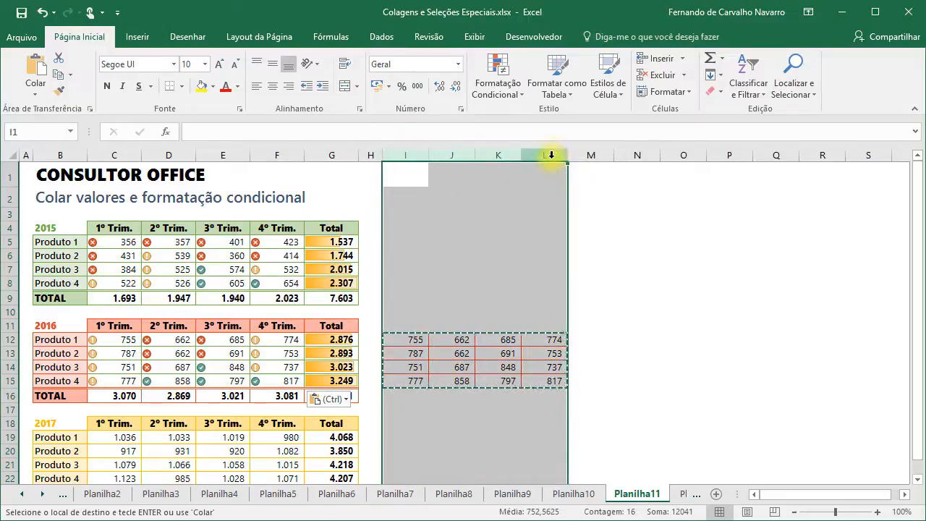
right_click(552, 164)
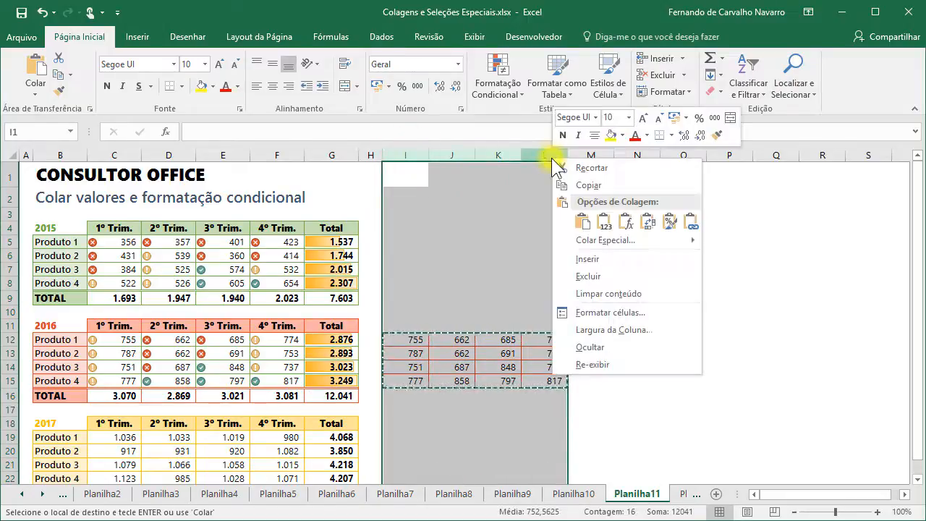
click(586, 276)
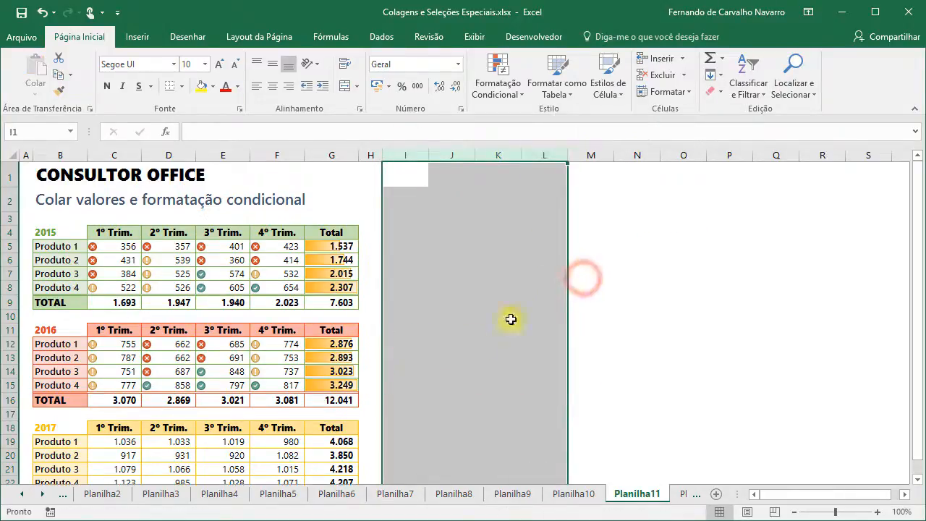
click(111, 249)
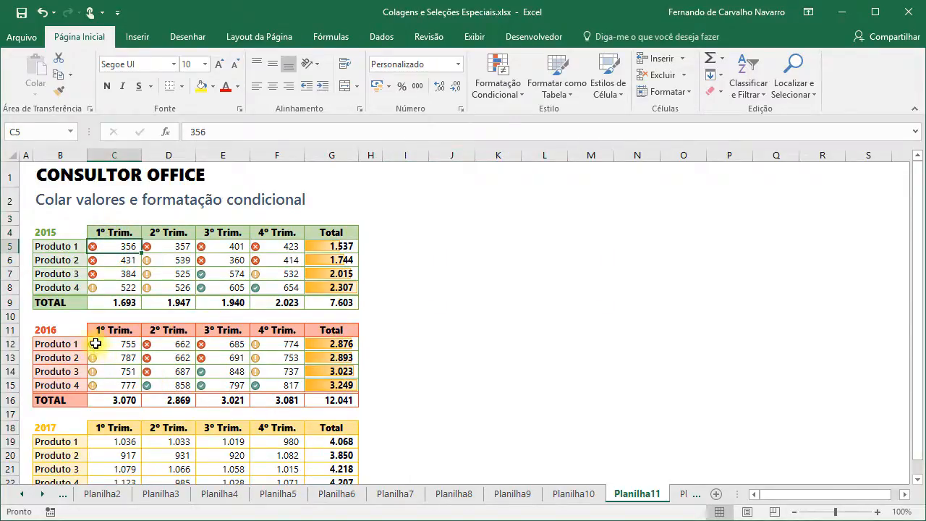
- Paste the 2016 figures C12:G15 into C19 merging all conditional formats, then end copy mode
drag(96, 344, 321, 381)
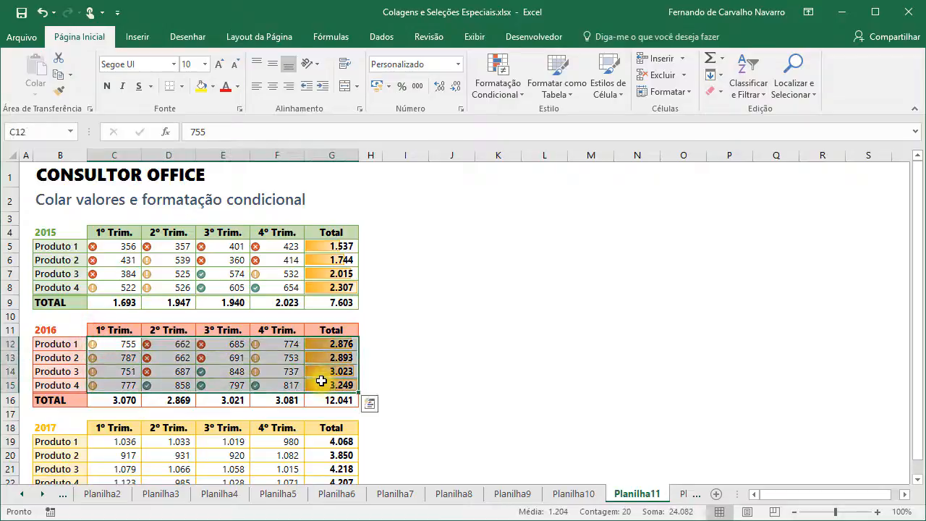
key(ctrl+c)
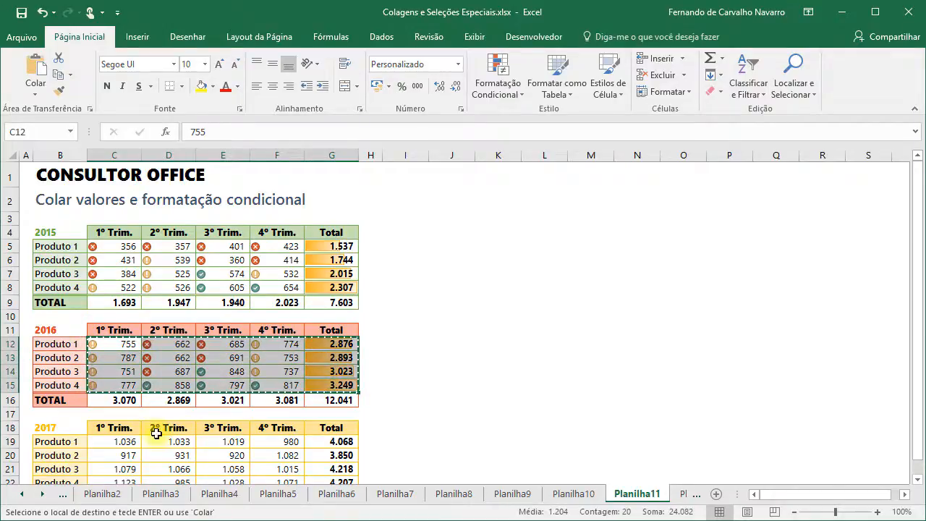
click(110, 444)
click(36, 94)
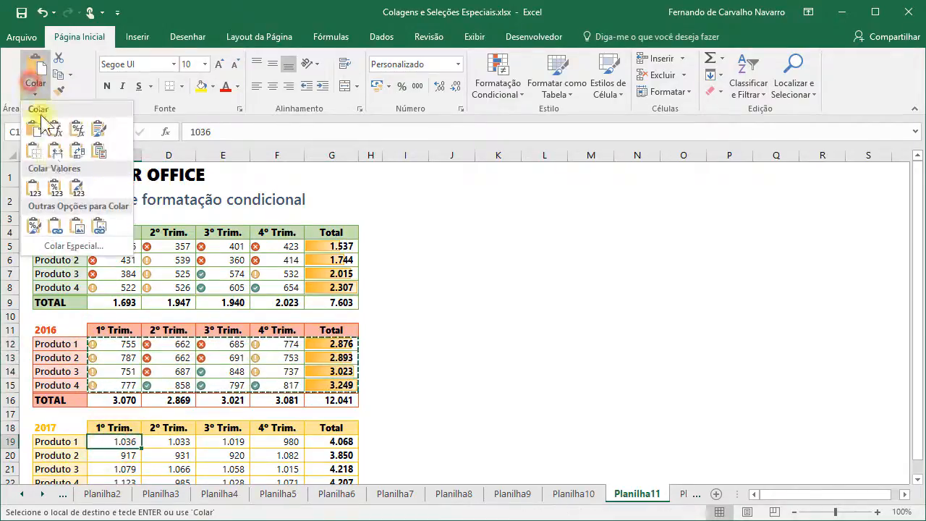
click(62, 246)
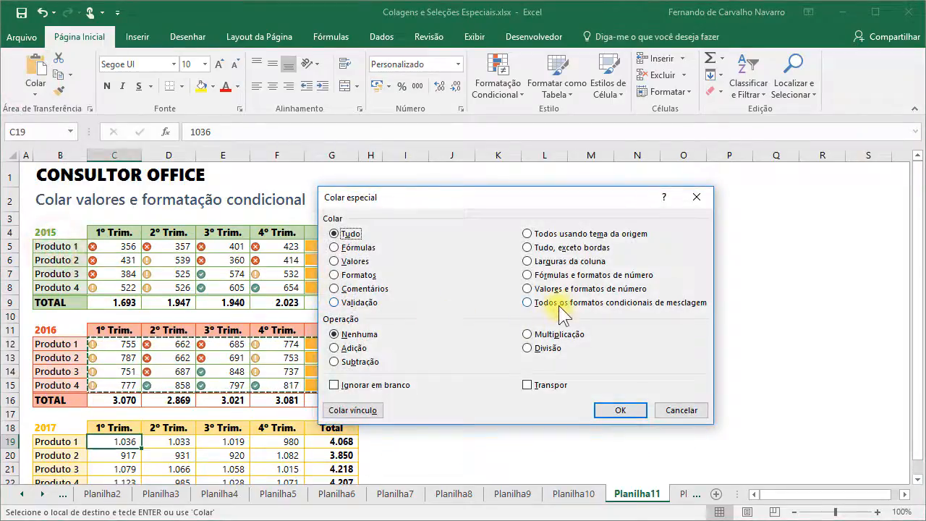
click(554, 303)
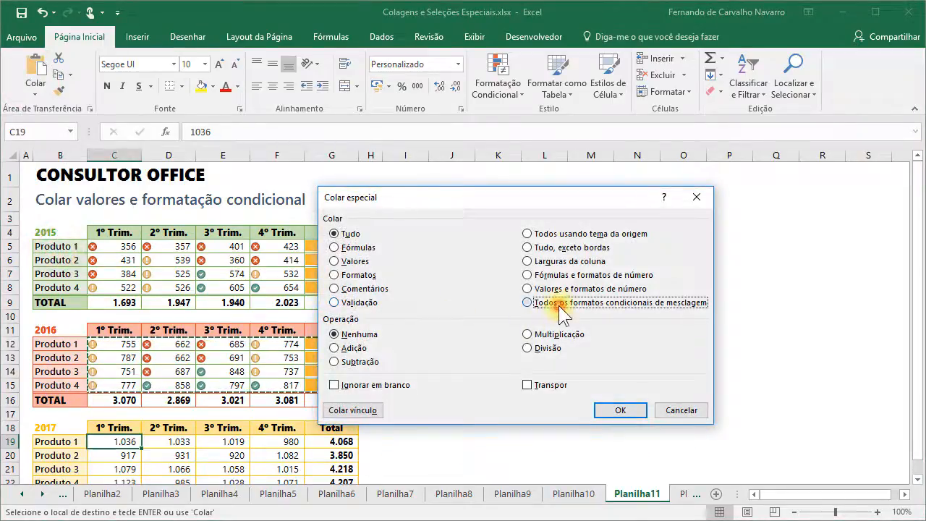
click(629, 411)
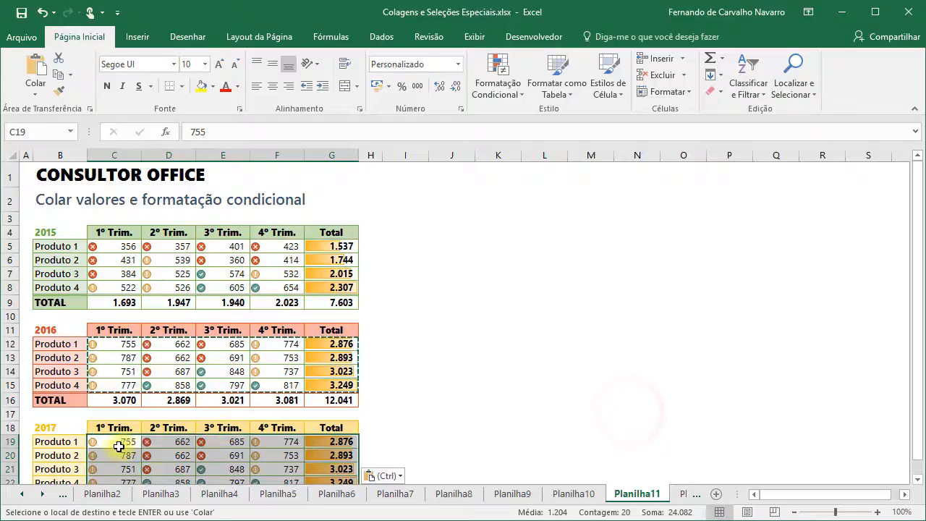
click(116, 442)
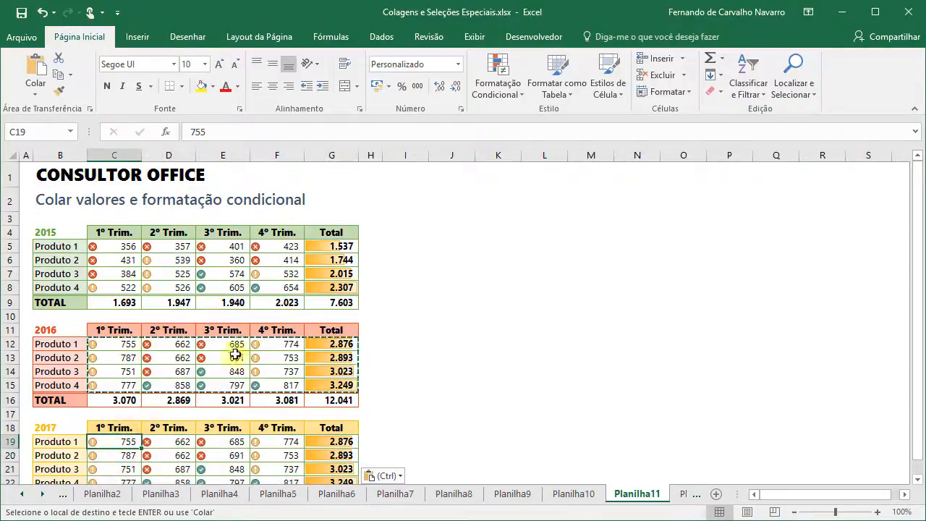
key(Escape)
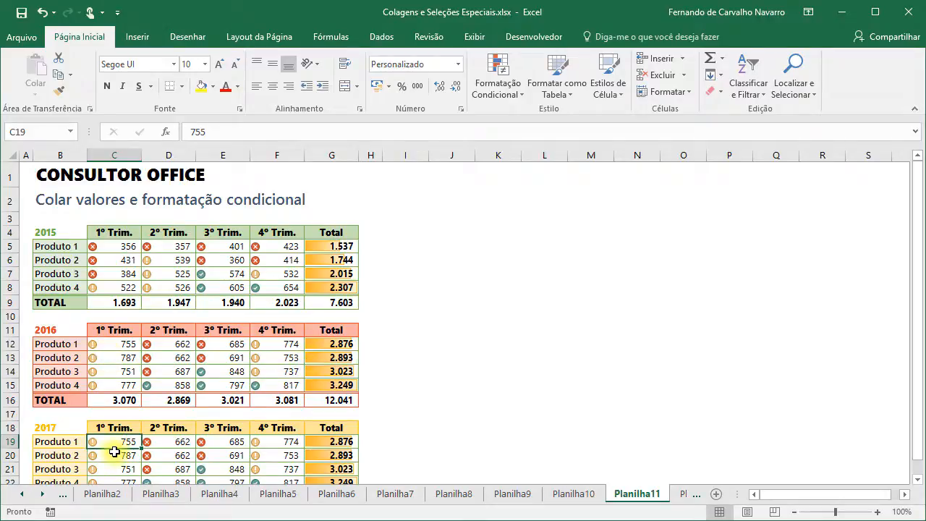
- Clear the 2017 quarterly cells, enter 100 in C19 and 200 in D19, then go to Planilha12
drag(115, 442, 262, 482)
key(Delete)
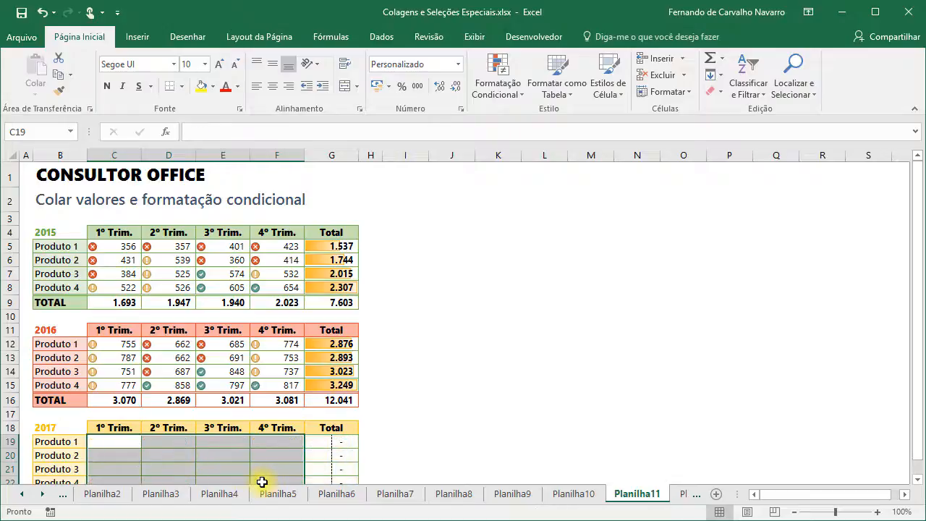
click(119, 443)
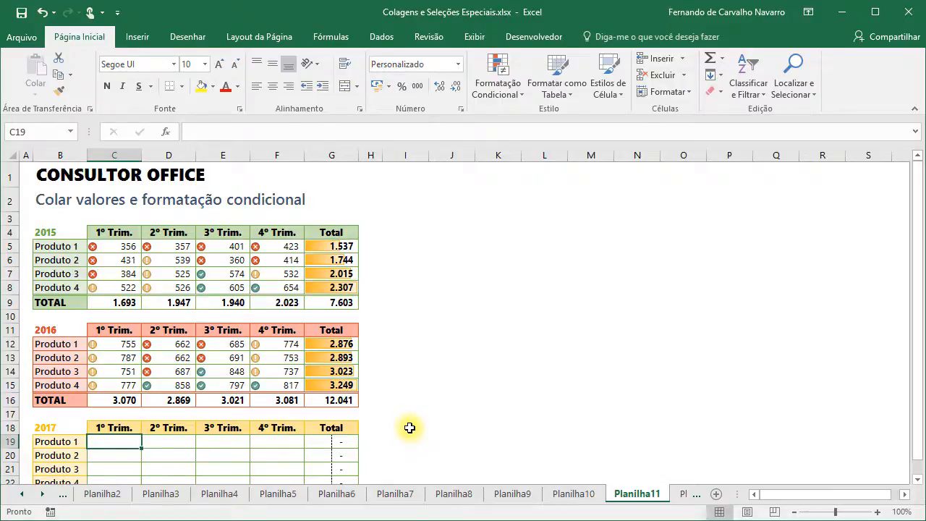
text(100)
key(Return)
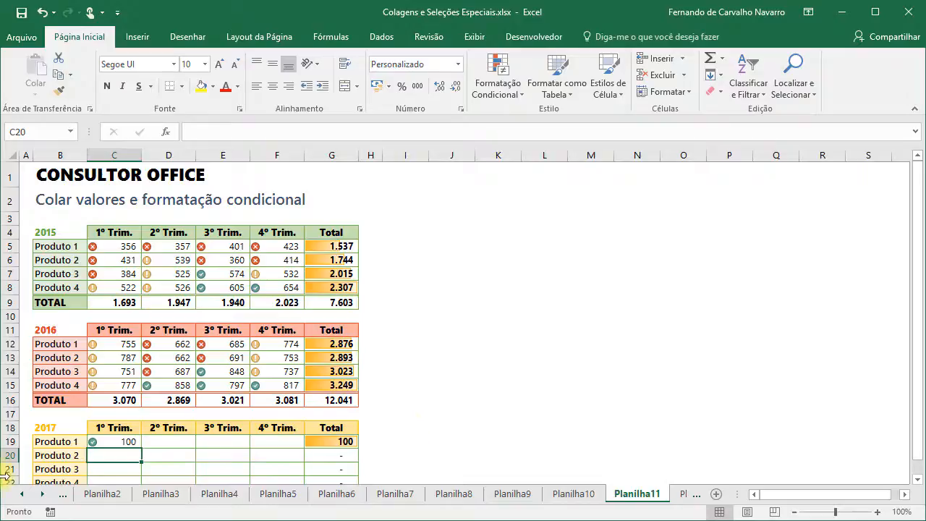
key(Up)
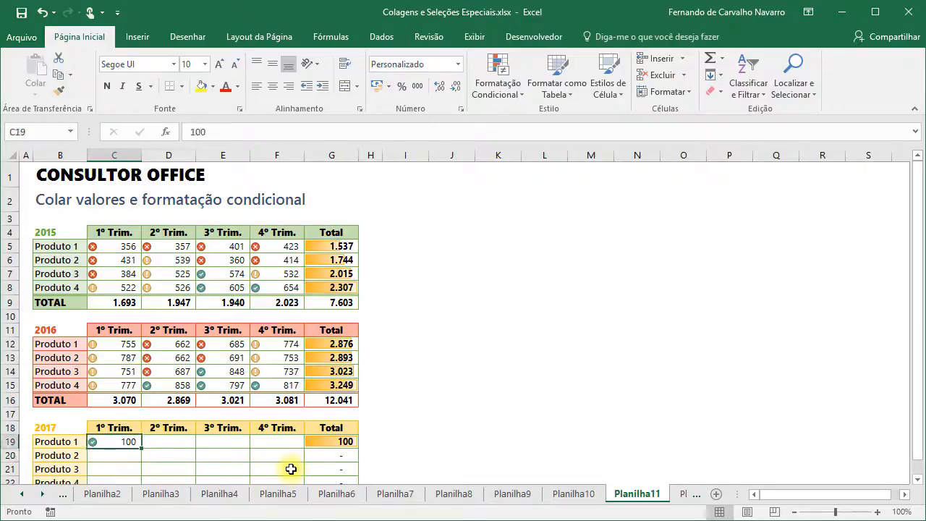
key(Right)
text(2)
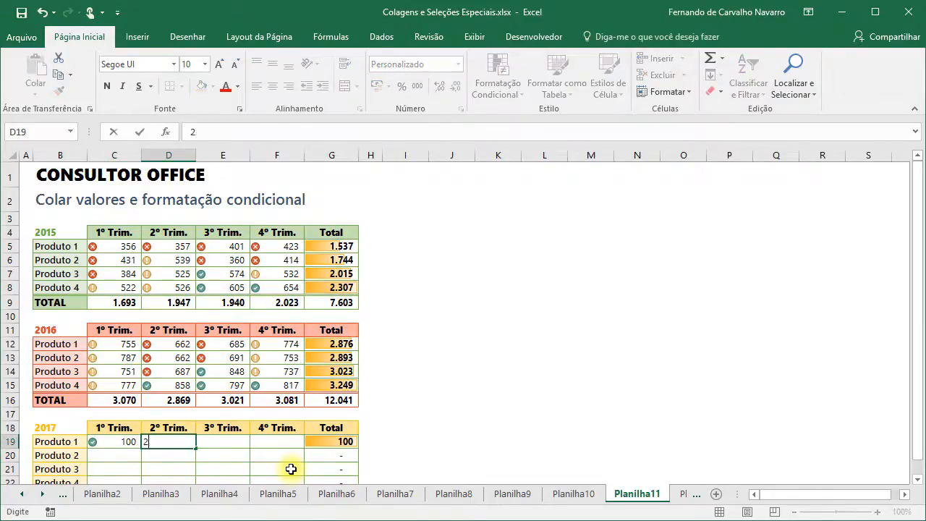
key(Return)
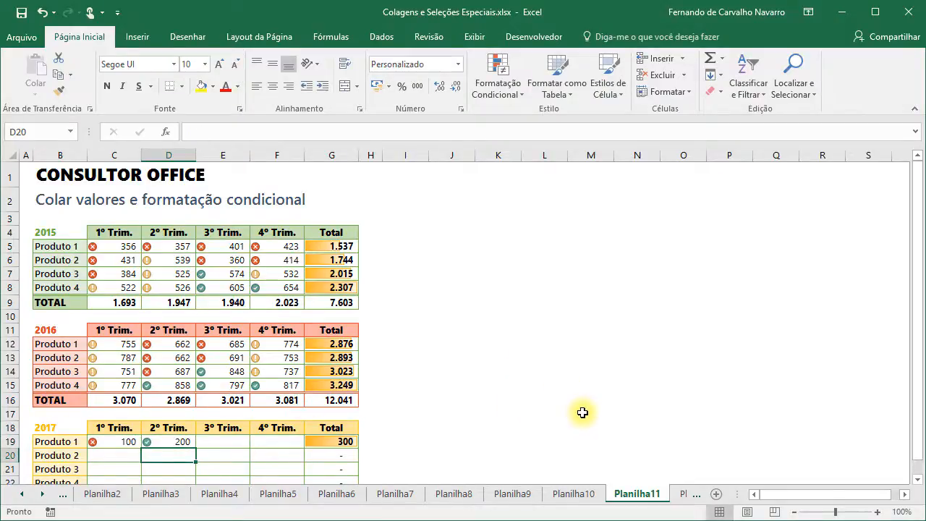
click(684, 493)
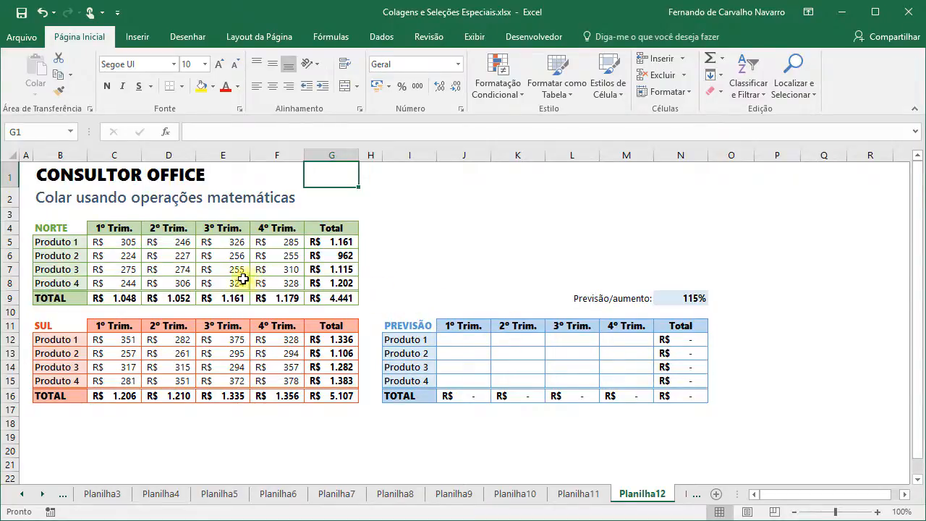
- Copy the NORTE quarterly values C5:F8 and paste them as values at J12
drag(105, 242, 275, 284)
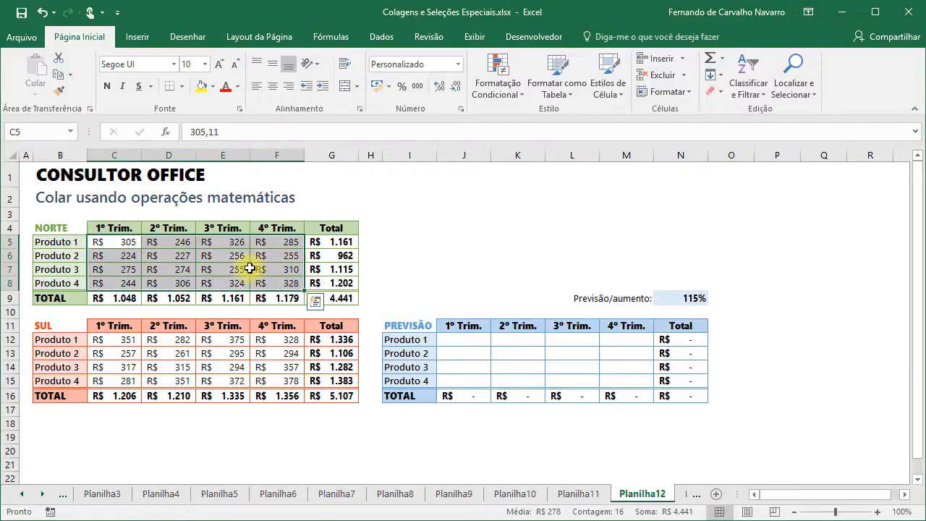
key(ctrl+c)
click(448, 339)
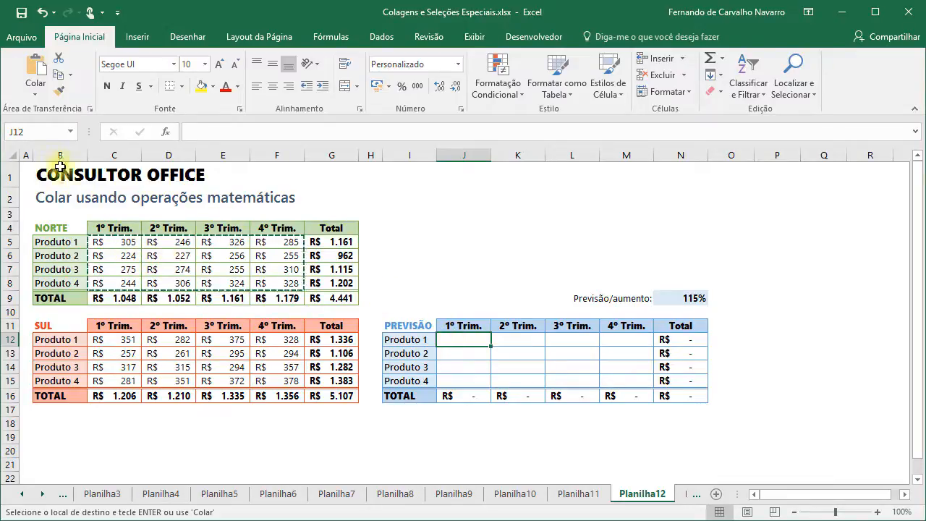
click(34, 91)
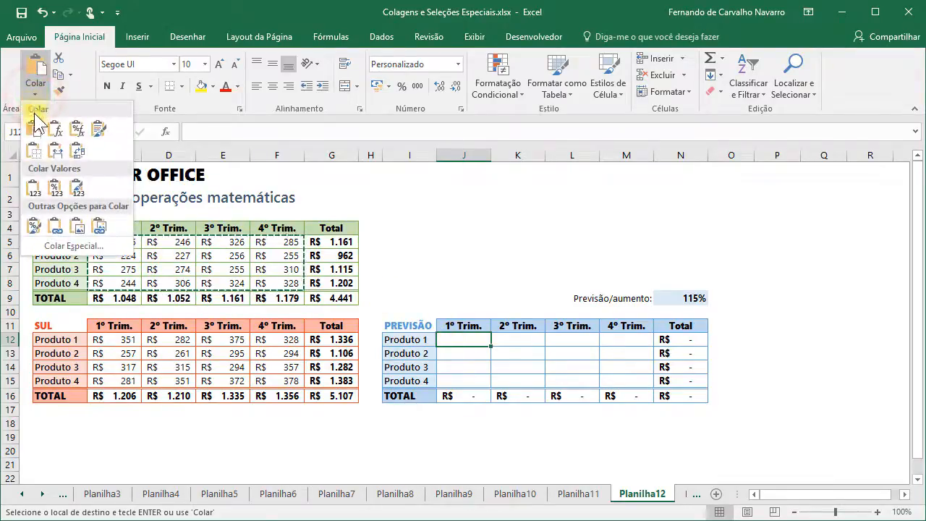
click(34, 189)
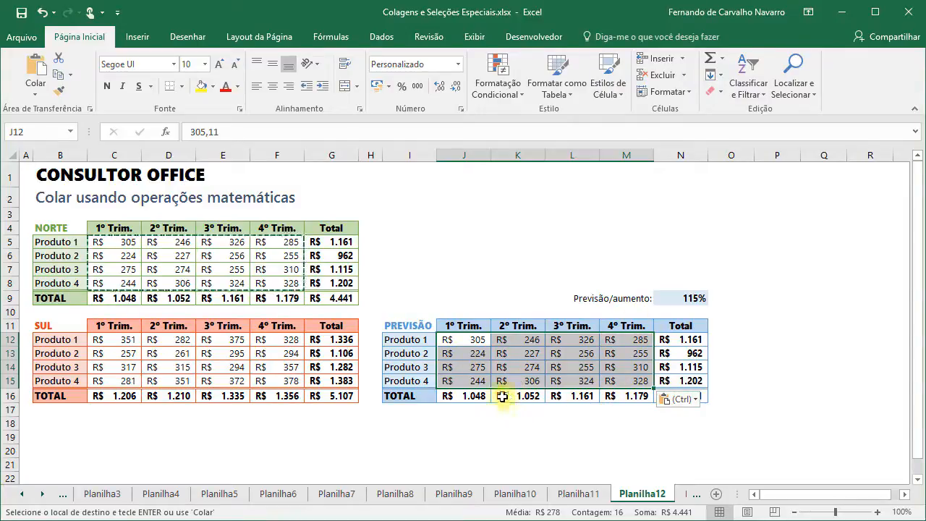
- Paste the SUL quarterly values C12:F15 onto J12 using Valores with the Adição operation
click(119, 342)
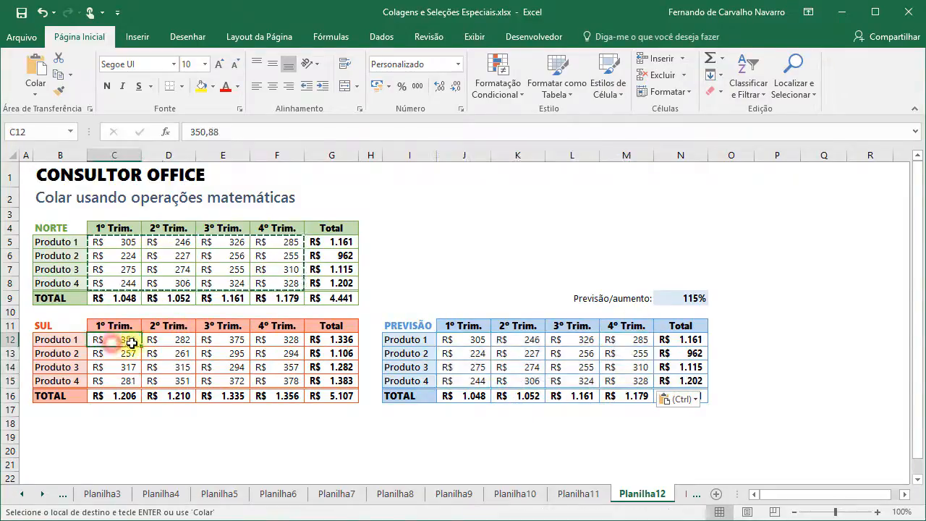
drag(133, 342, 274, 379)
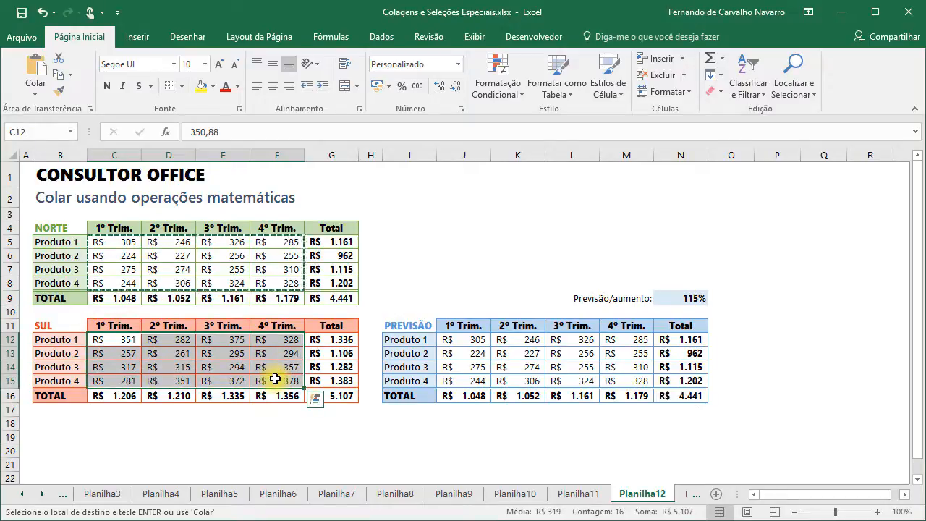
click(457, 341)
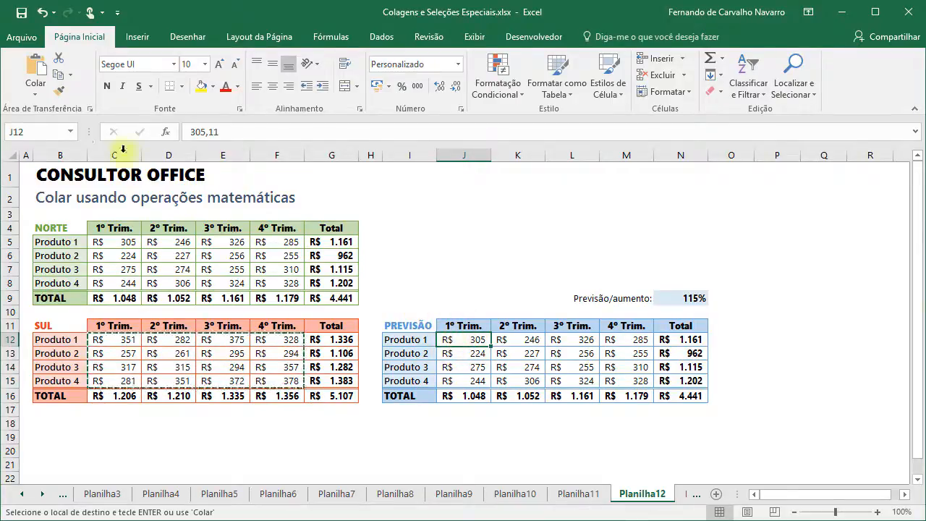
click(32, 89)
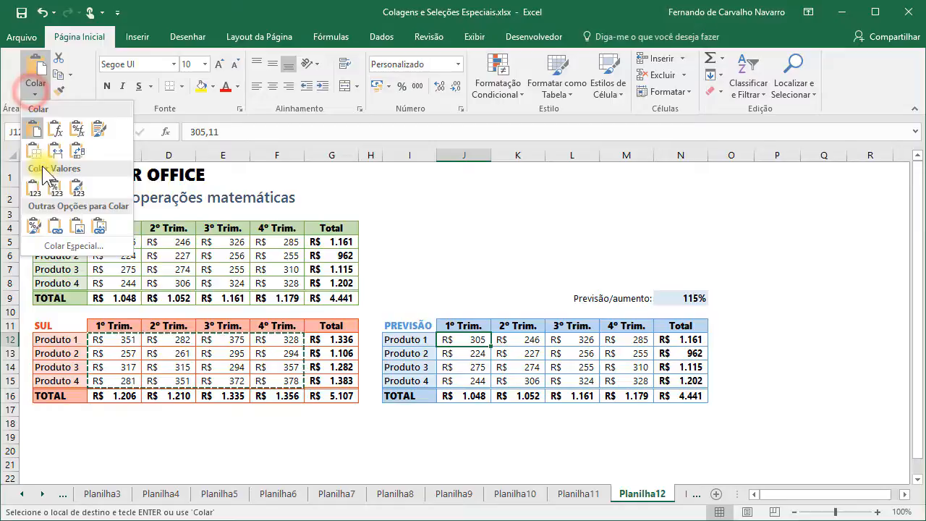
click(58, 246)
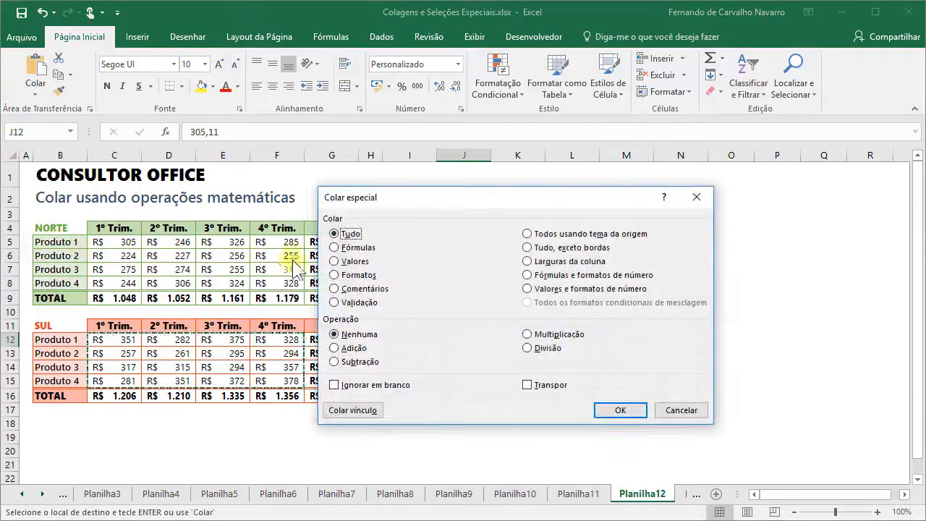
click(334, 262)
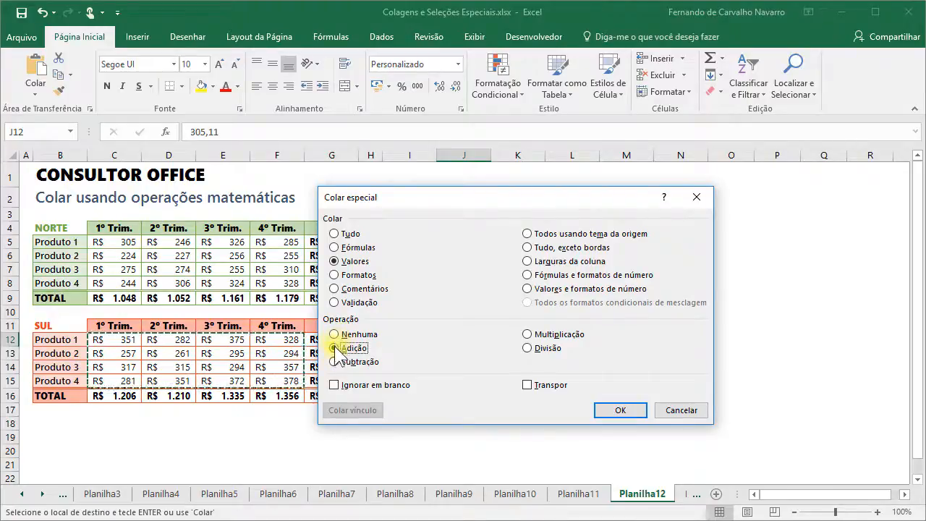
click(604, 411)
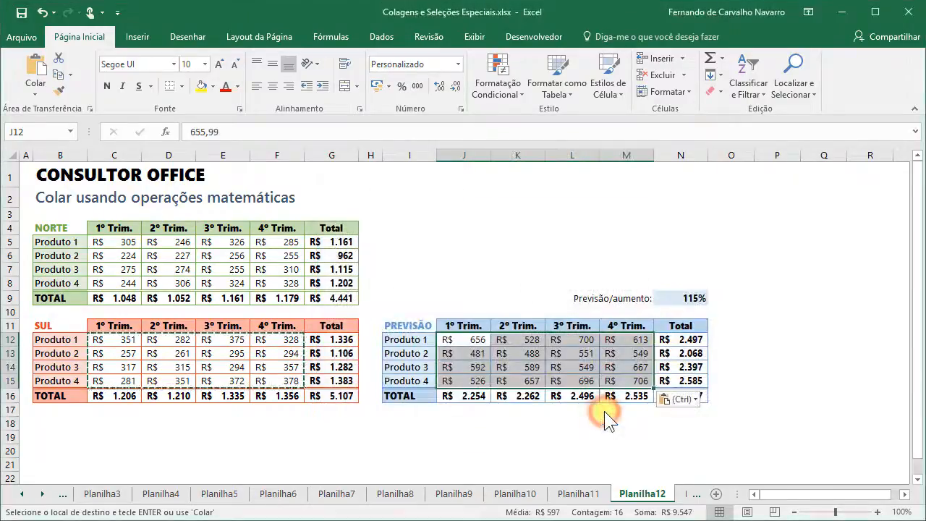
click(463, 339)
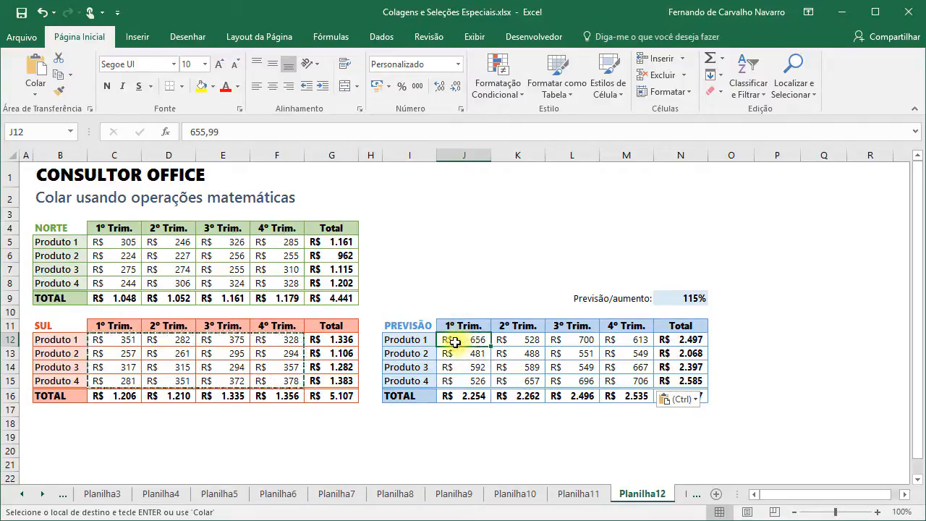
click(113, 240)
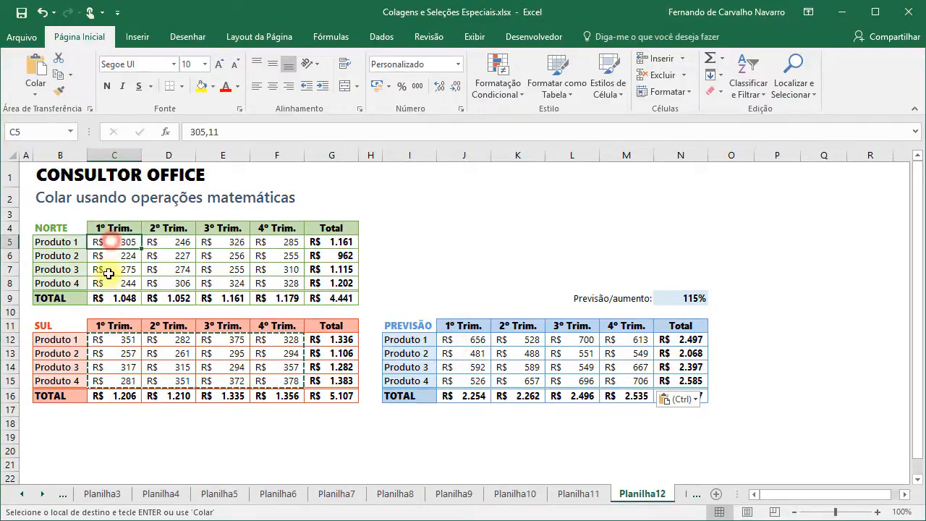
click(111, 341)
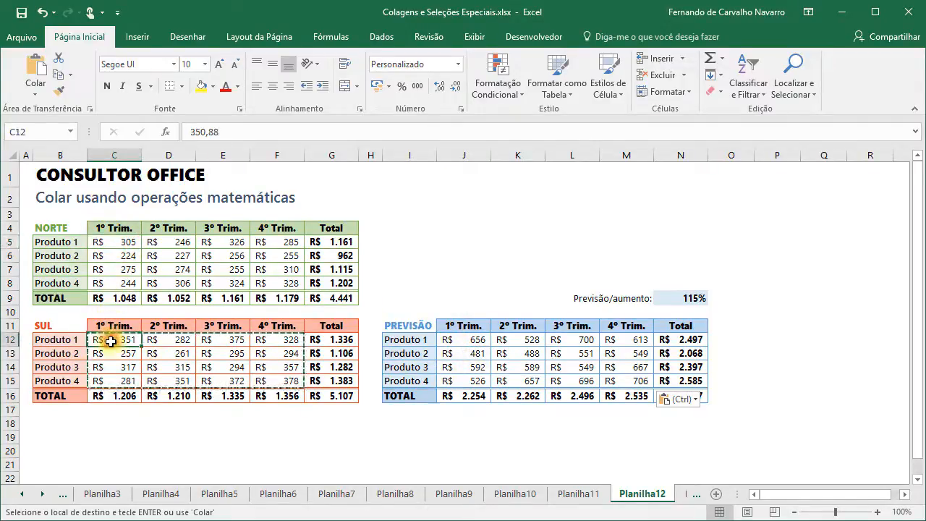
click(460, 340)
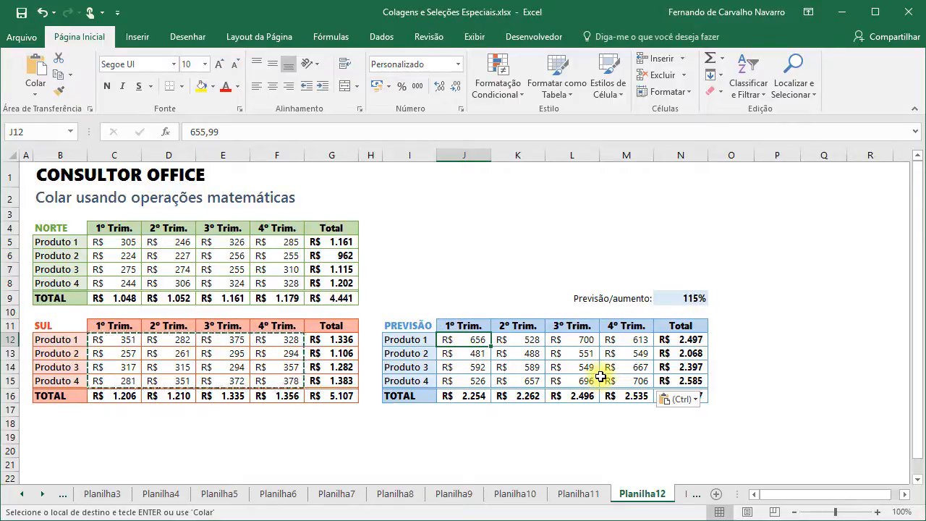
- Copy the 115% rate and Paste Special it over J12:M15 with Valores and Multiplicação
click(679, 296)
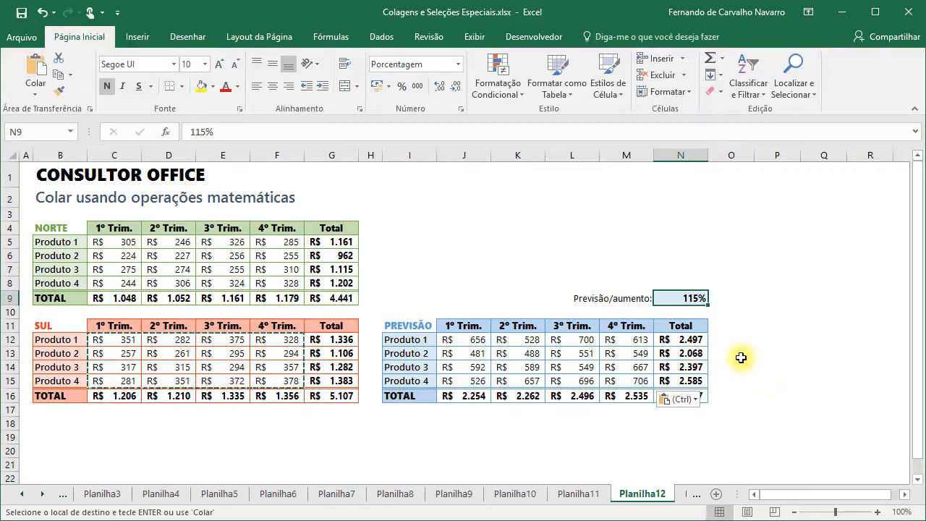
key(ctrl+c)
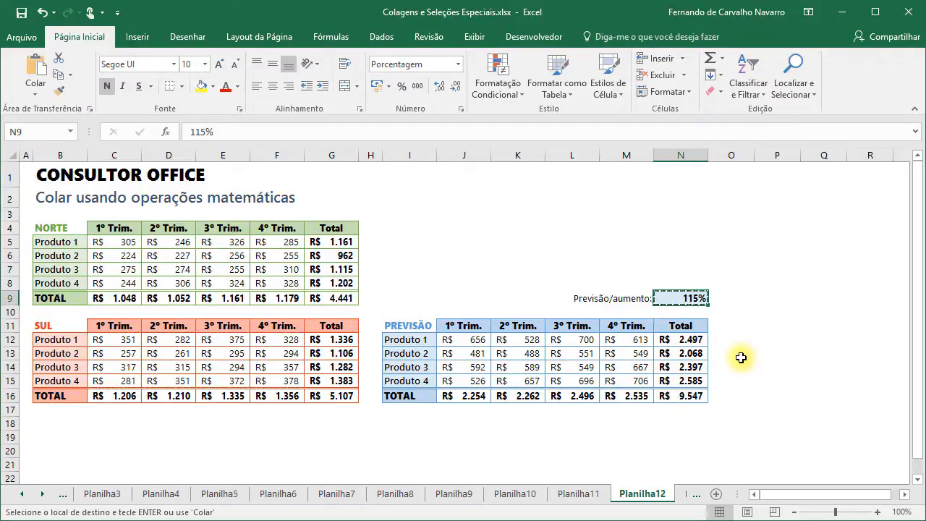
drag(452, 339, 621, 379)
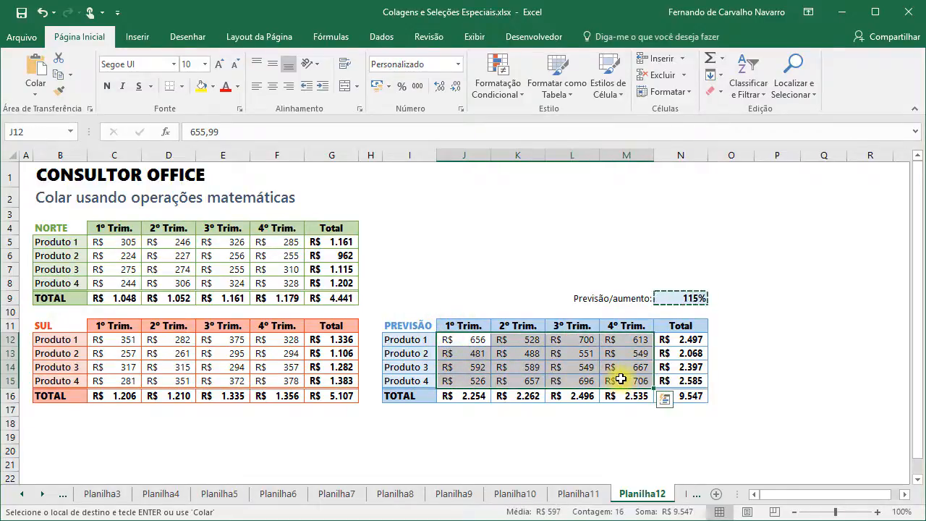
click(36, 88)
click(69, 246)
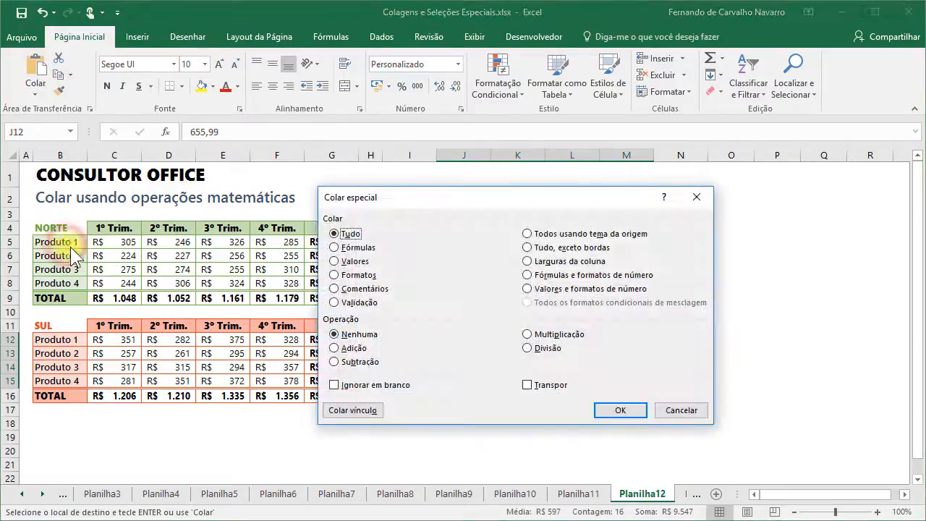
click(337, 261)
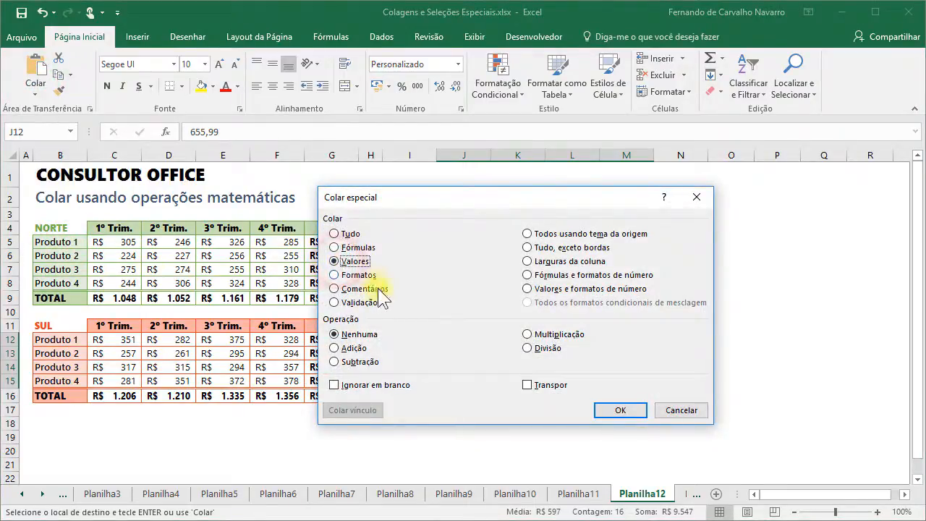
click(526, 335)
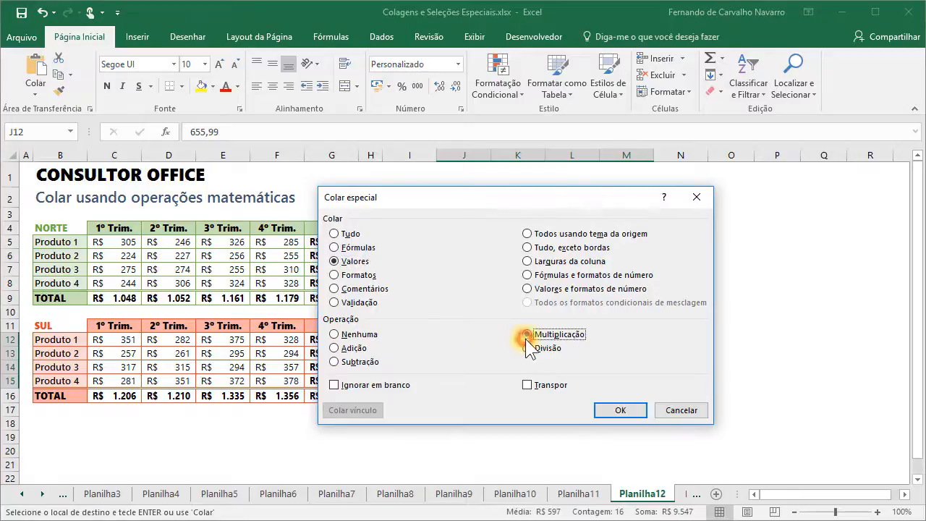
click(626, 410)
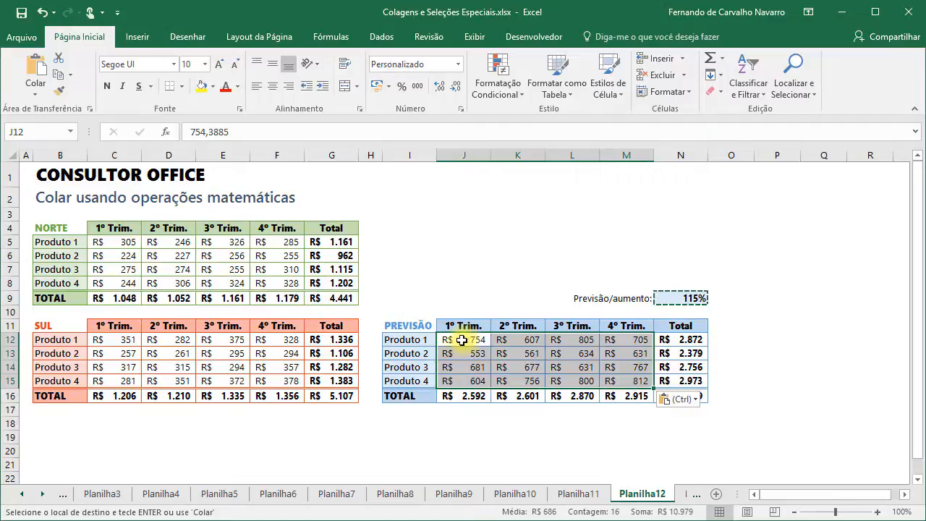
- Check the multiplied PREVISÃO cells, back to 754 in J12, and end copy mode
click(521, 344)
click(571, 342)
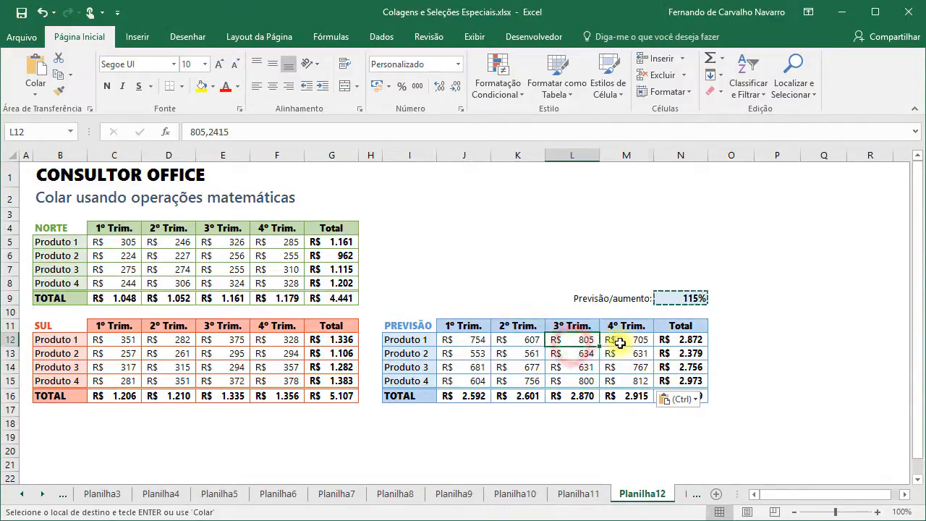
click(614, 340)
click(624, 366)
click(470, 339)
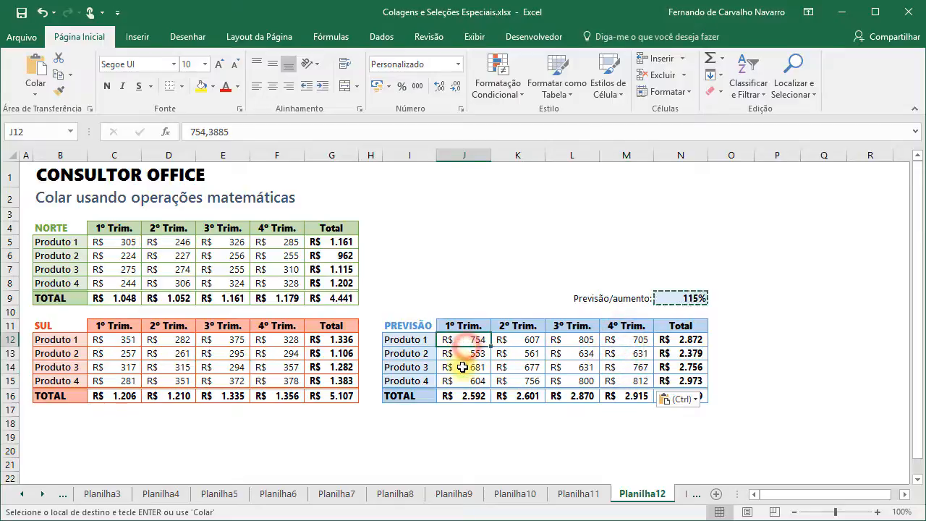
click(470, 367)
click(523, 366)
click(534, 342)
click(469, 340)
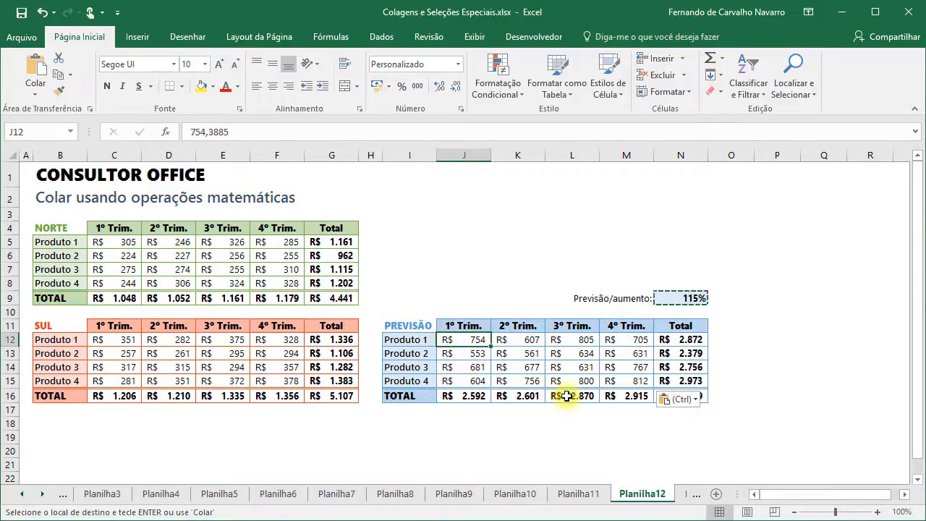
key(Escape)
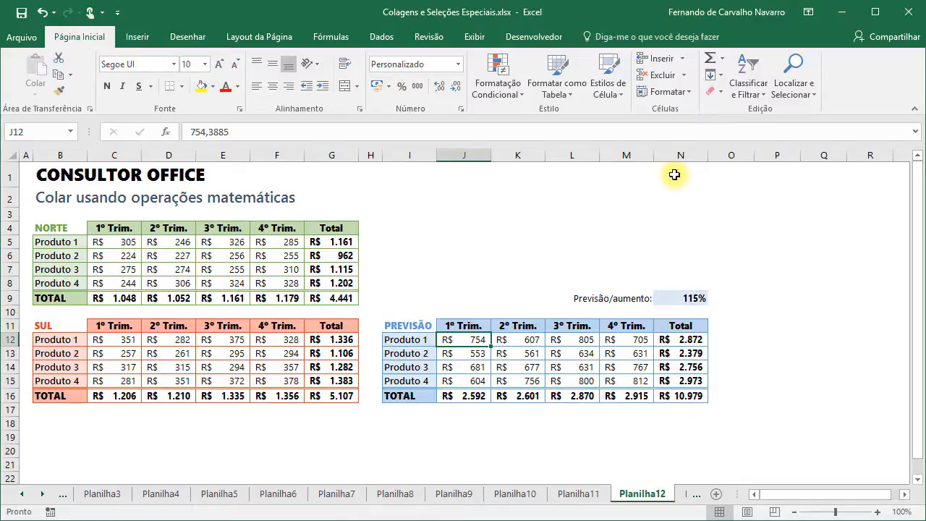
- On Planilha13, copy the product names Produto 1 to Produto 4
click(681, 494)
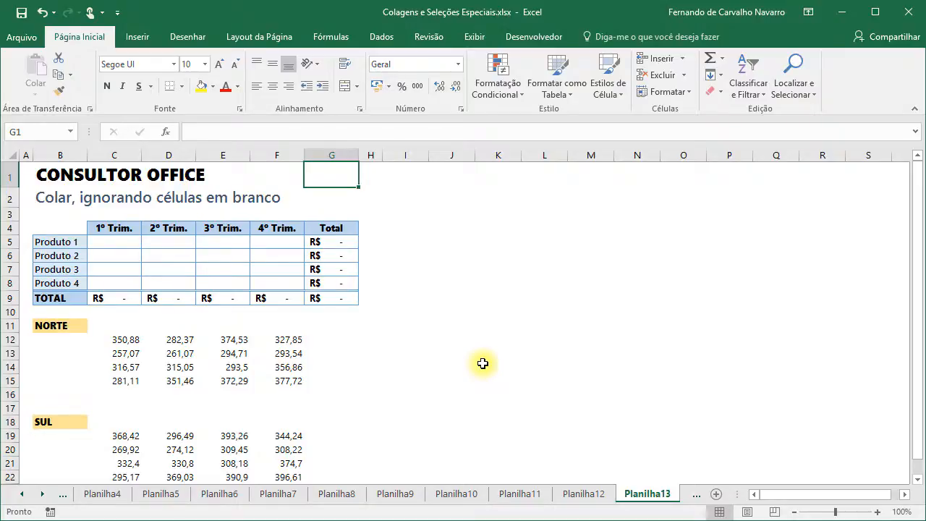
click(69, 229)
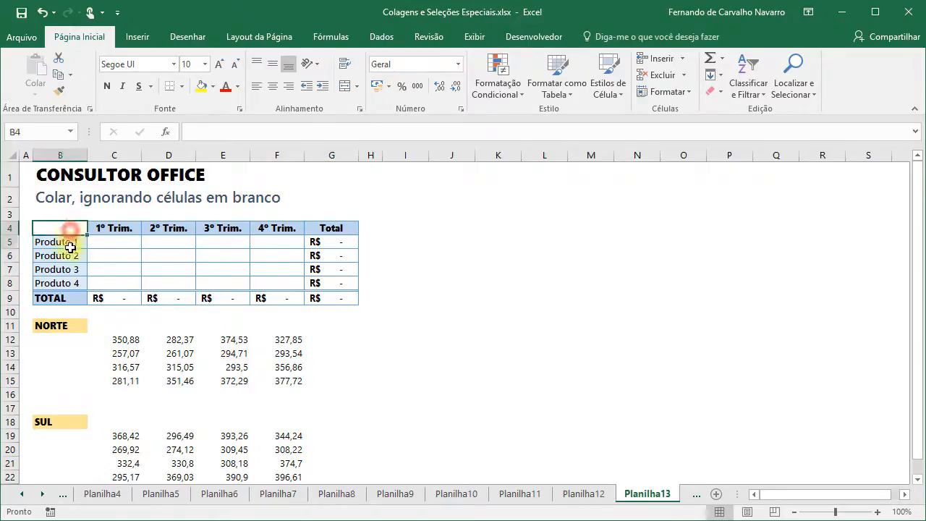
drag(70, 247, 322, 293)
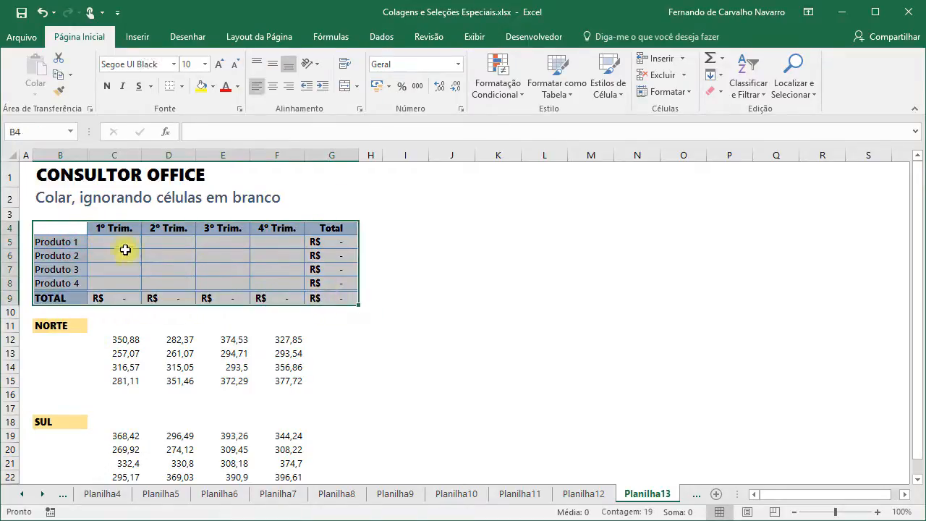
drag(58, 242, 64, 282)
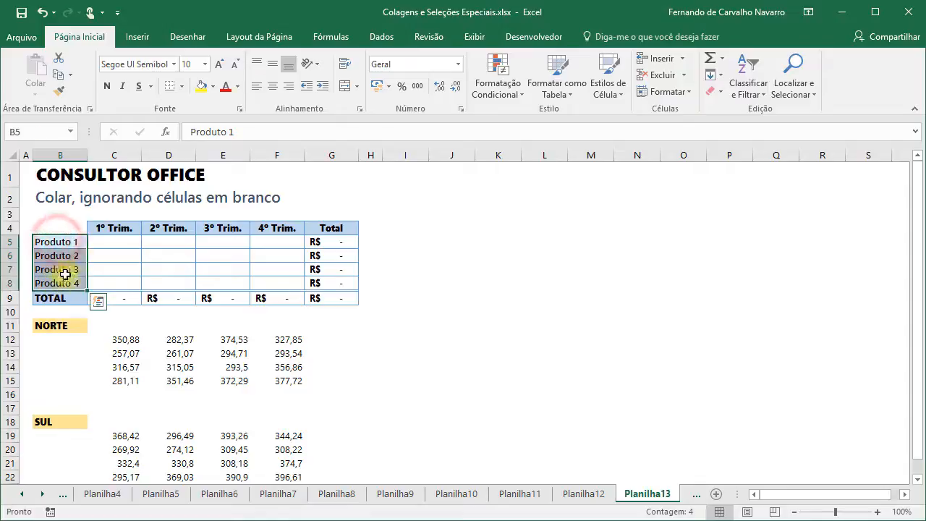
key(ctrl+c)
- Highlight the empty data cells C5:F8, then copy the whole template table B4:G9
click(109, 241)
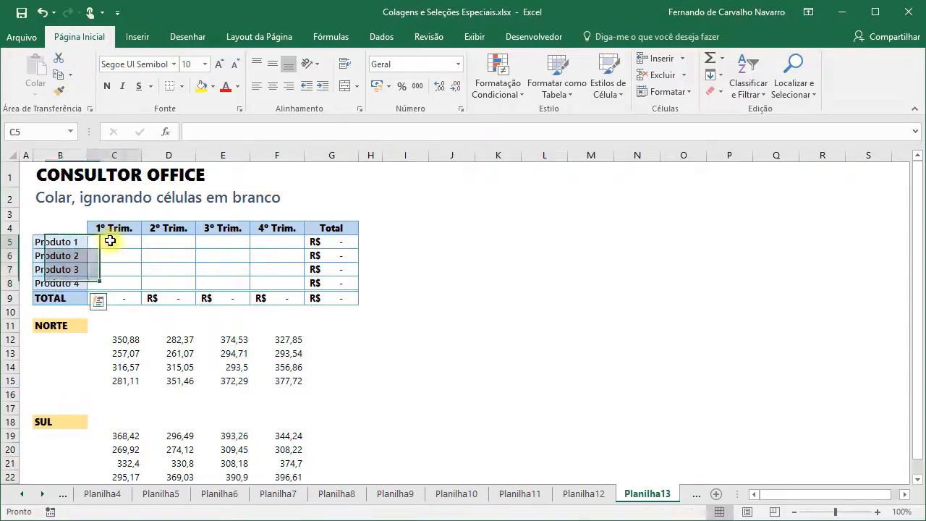
drag(110, 241, 277, 278)
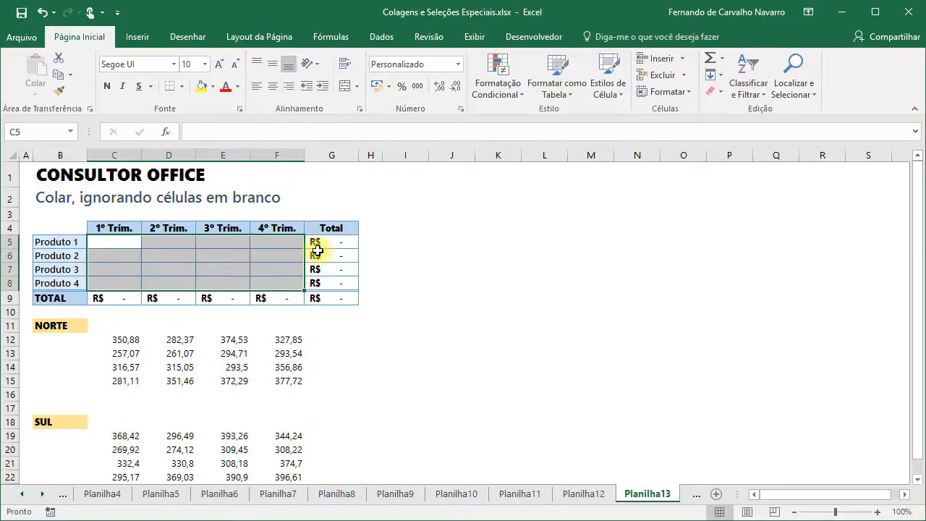
drag(65, 227, 314, 293)
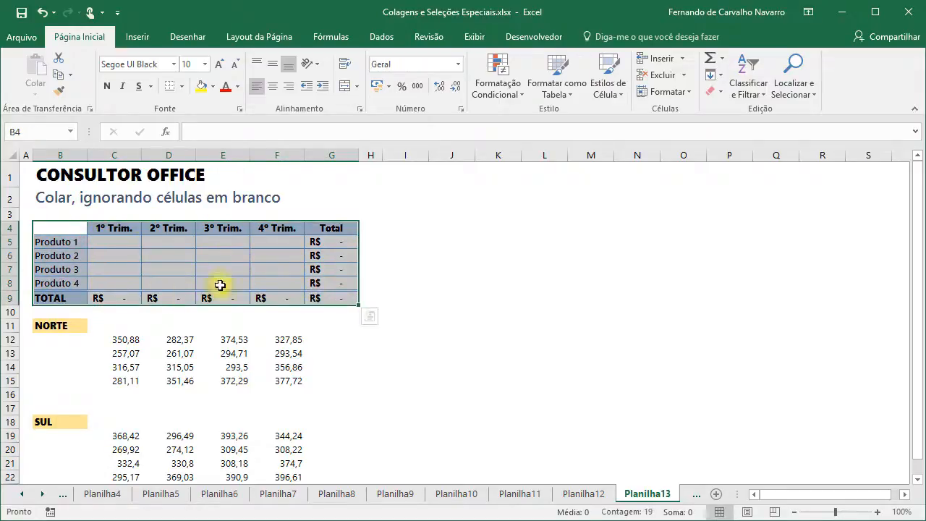
click(58, 73)
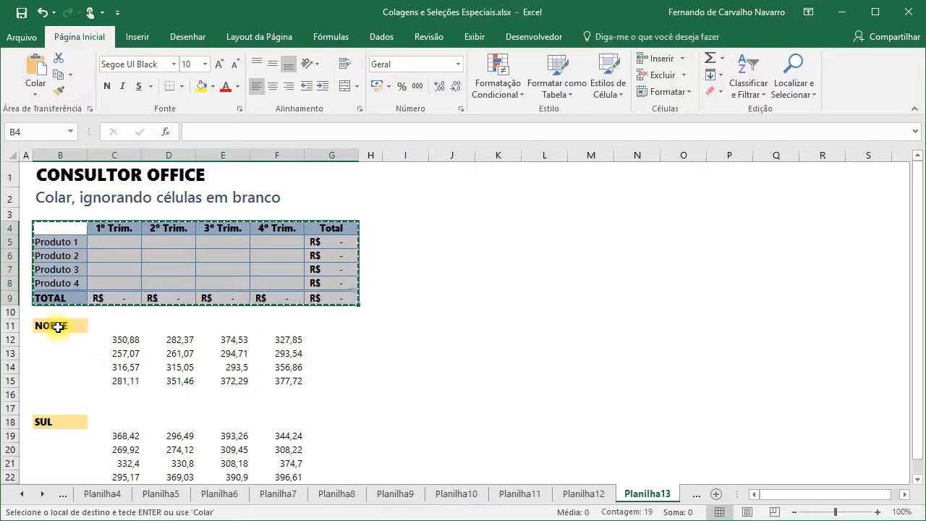
- Paste the template onto the NORTE block at B11 with Ignorar em branco ticked
click(58, 327)
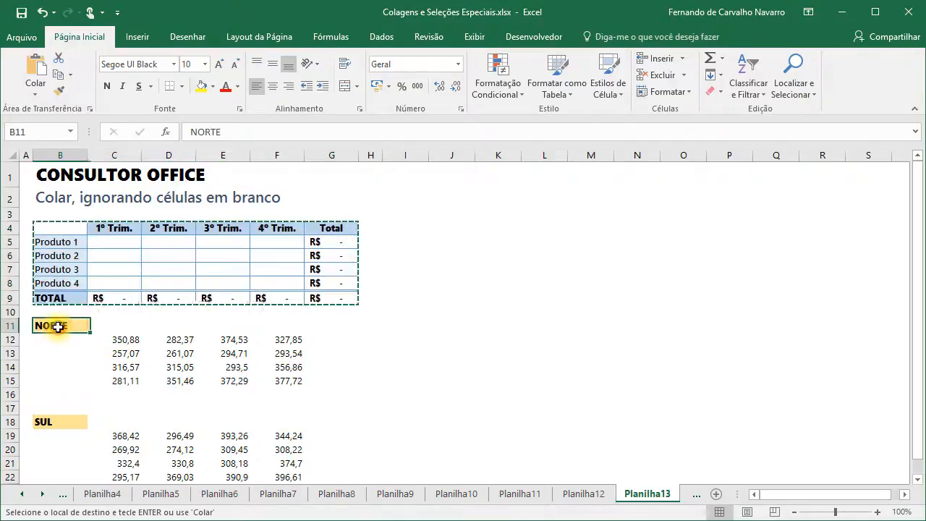
click(35, 92)
click(45, 244)
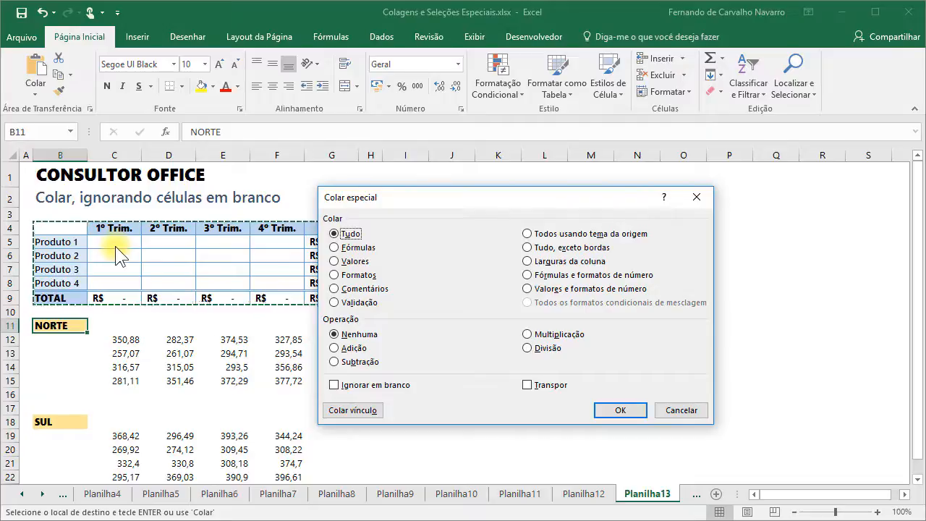
click(334, 386)
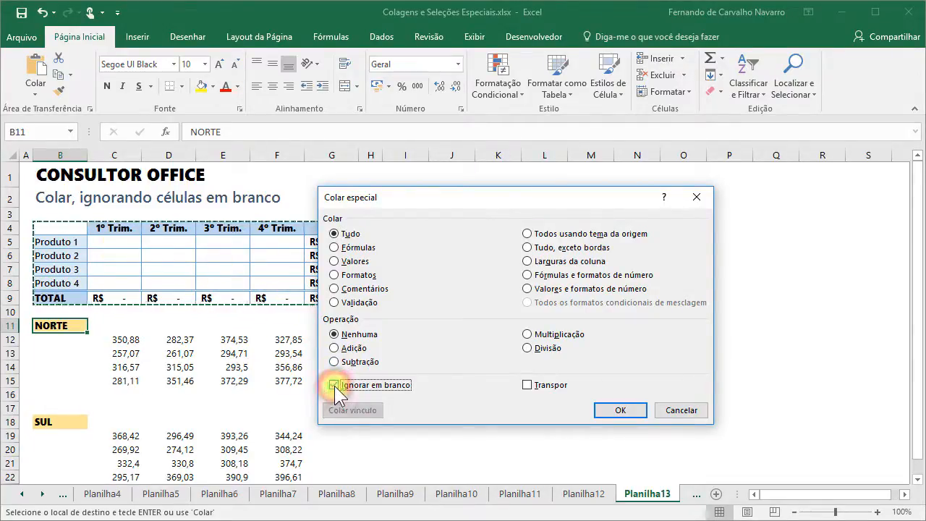
drag(400, 202, 493, 203)
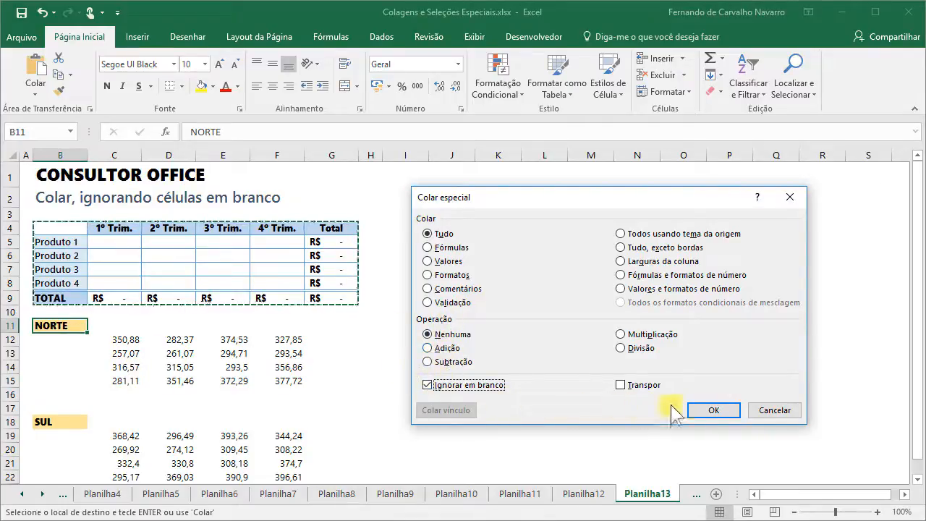
click(707, 409)
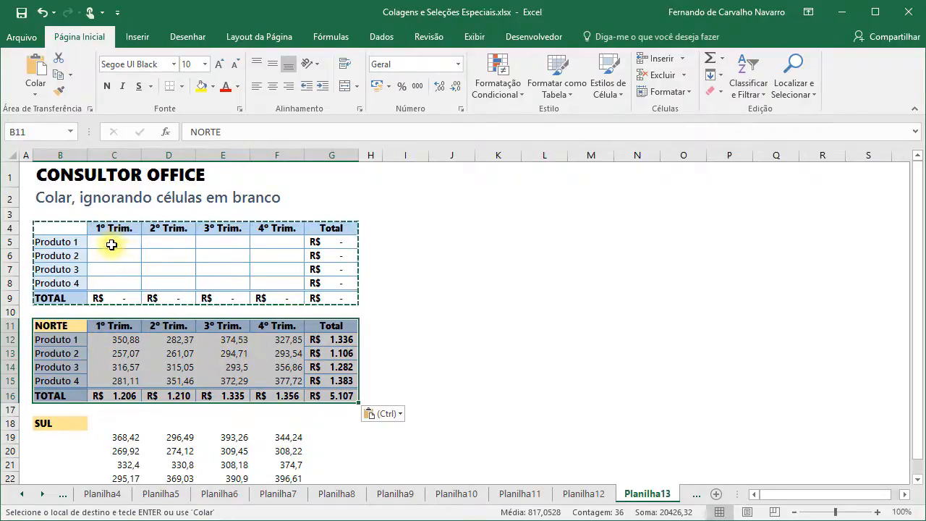
- Paste the template onto the SUL block at B18 with Ignorar em branco ticked
drag(112, 244, 274, 279)
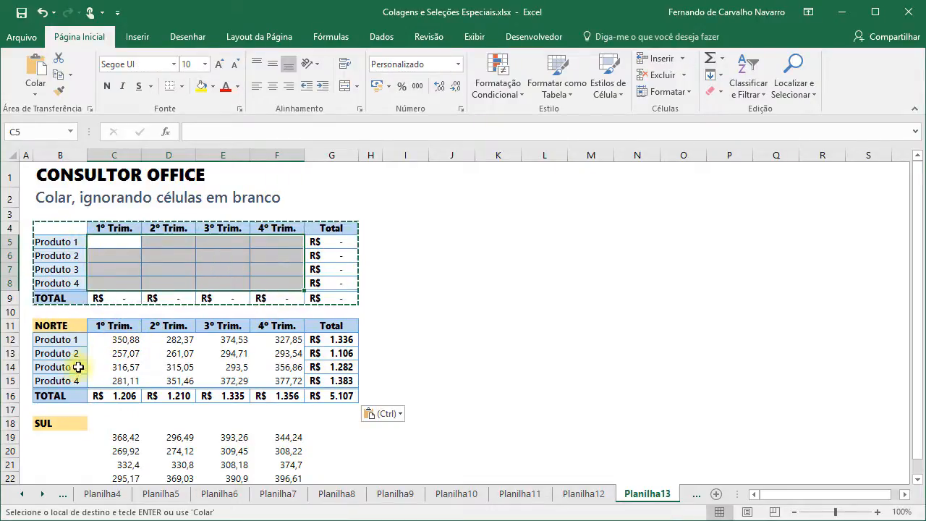
click(54, 424)
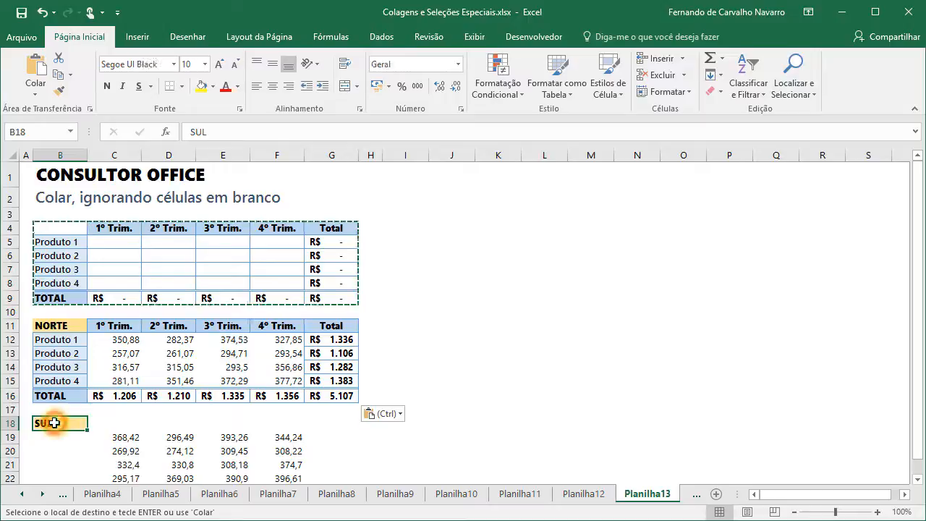
click(36, 92)
click(65, 240)
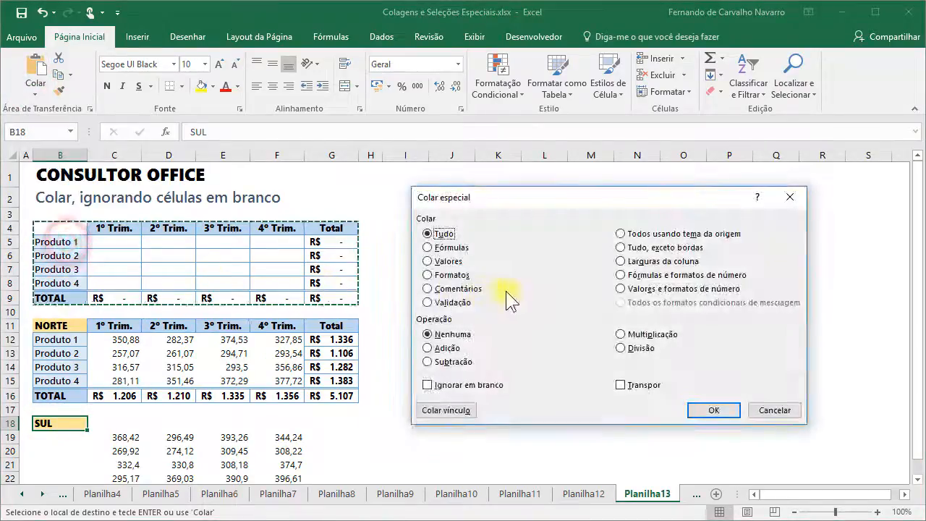
click(426, 384)
click(705, 409)
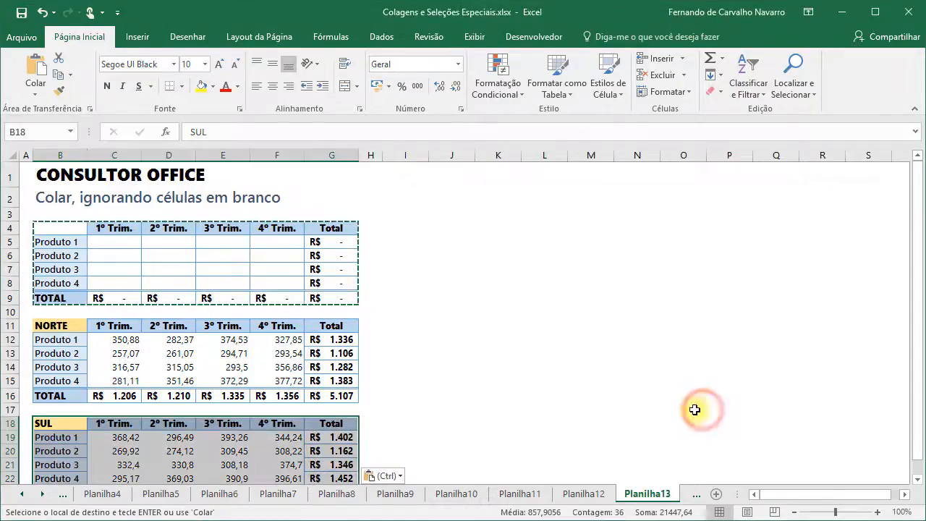
- Confirm C19 kept its value, then clear the template copy with Esc
click(101, 438)
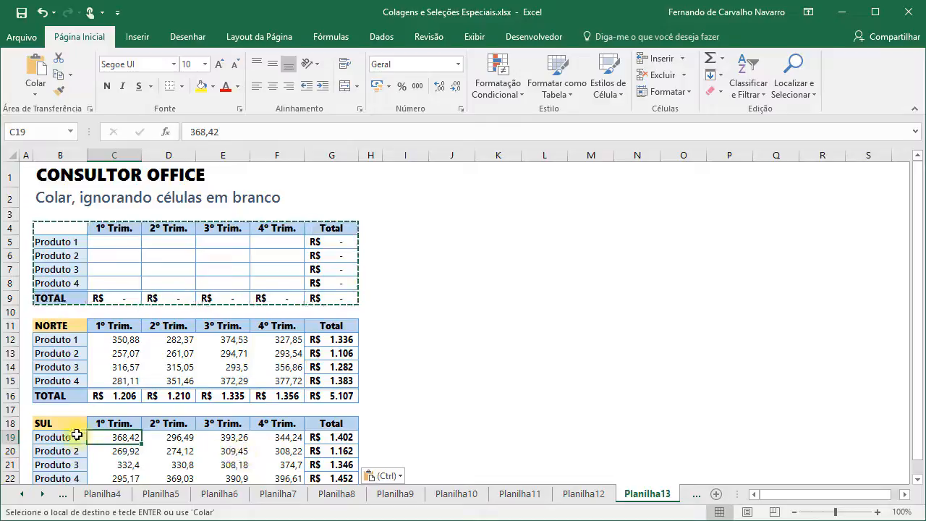
scroll(365, 420, down, 2)
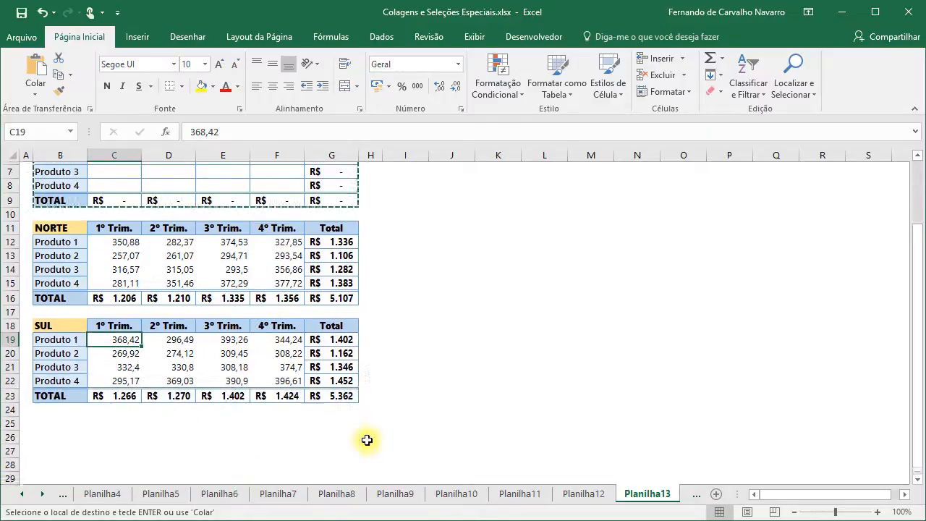
scroll(367, 440, up, 2)
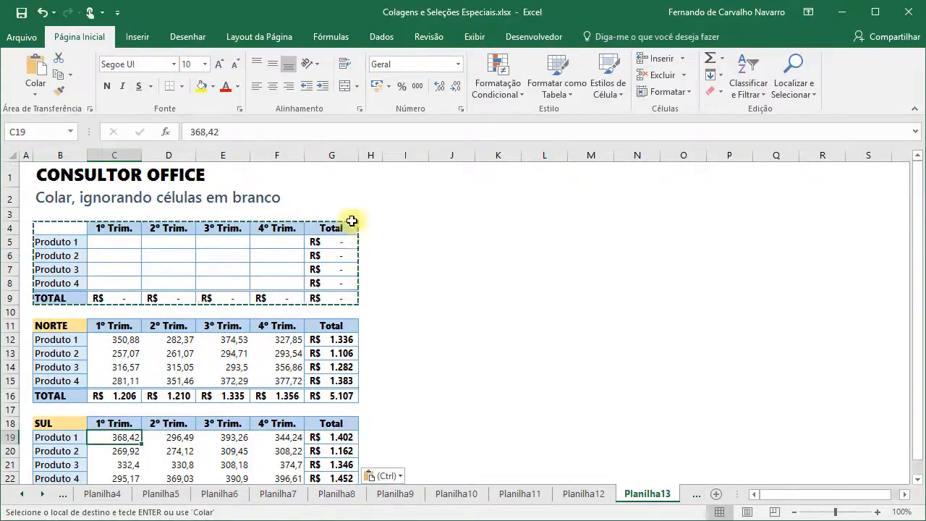
click(335, 169)
key(Escape)
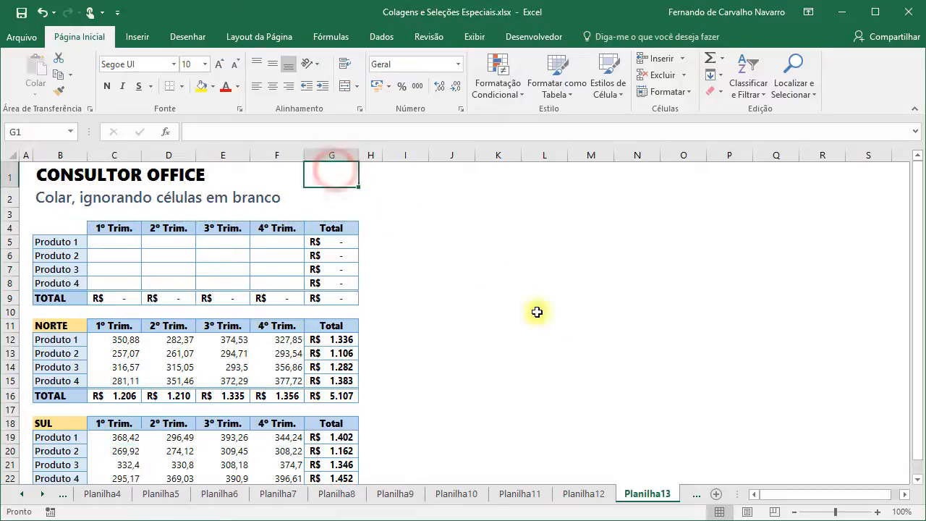
click(693, 494)
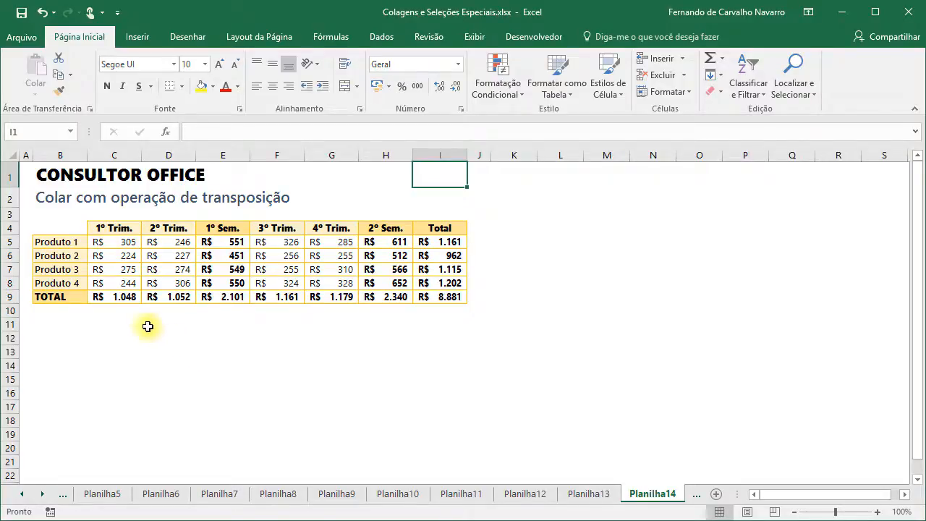
drag(64, 242, 63, 281)
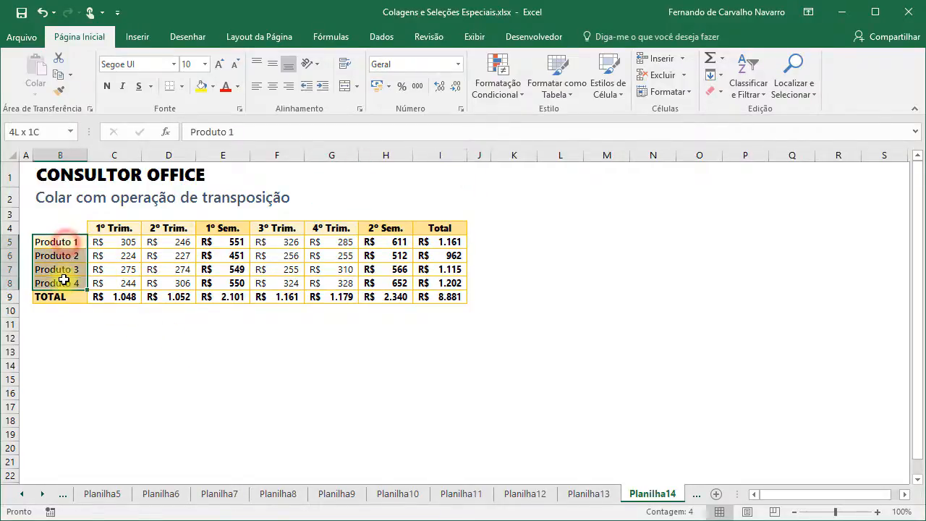
click(99, 242)
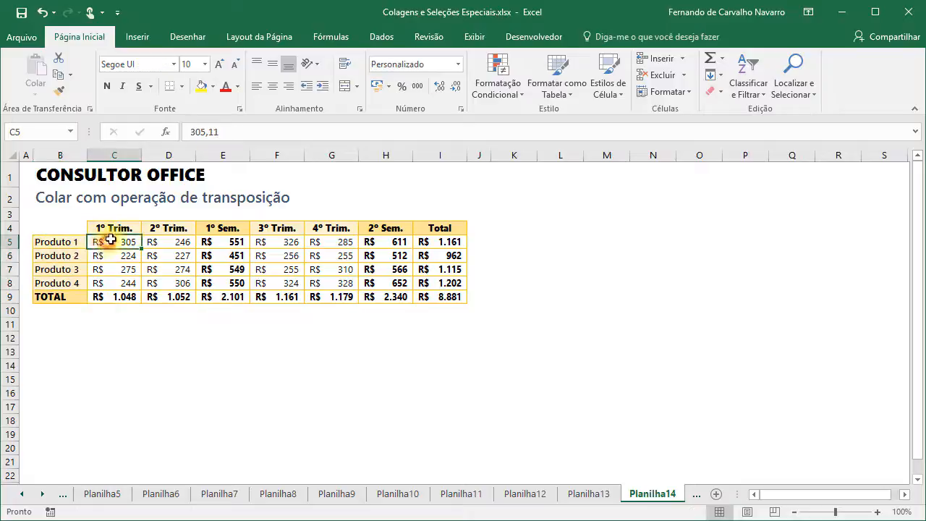
click(218, 243)
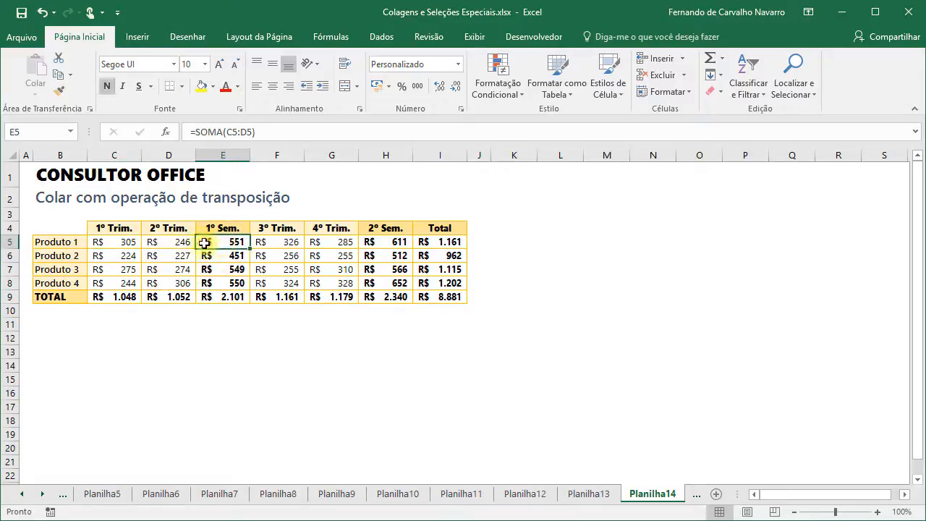
click(387, 239)
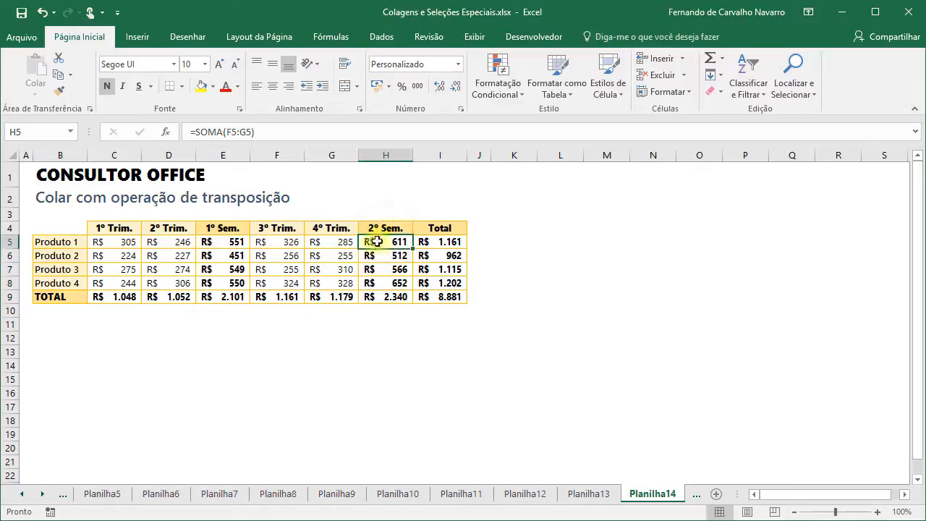
click(440, 243)
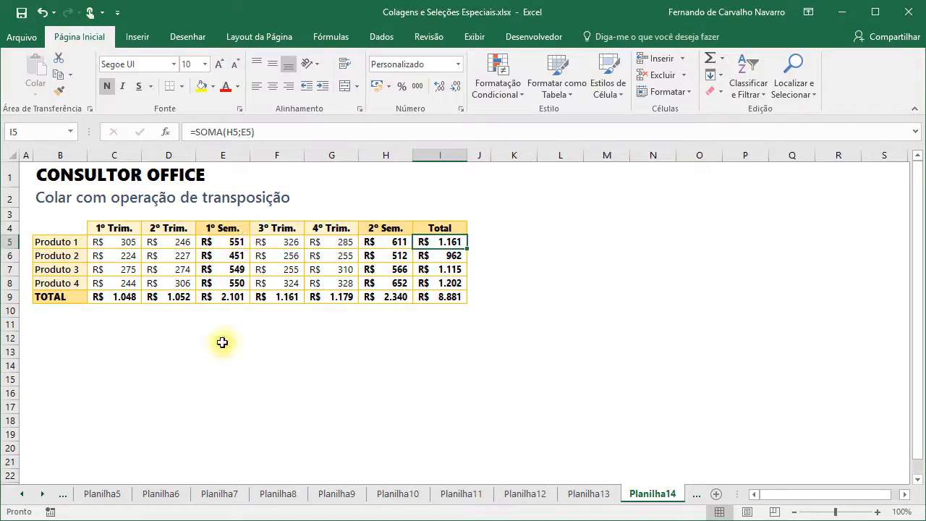
- Paste a transposed copy of the sales table B4:I9 at K4
drag(55, 228, 434, 293)
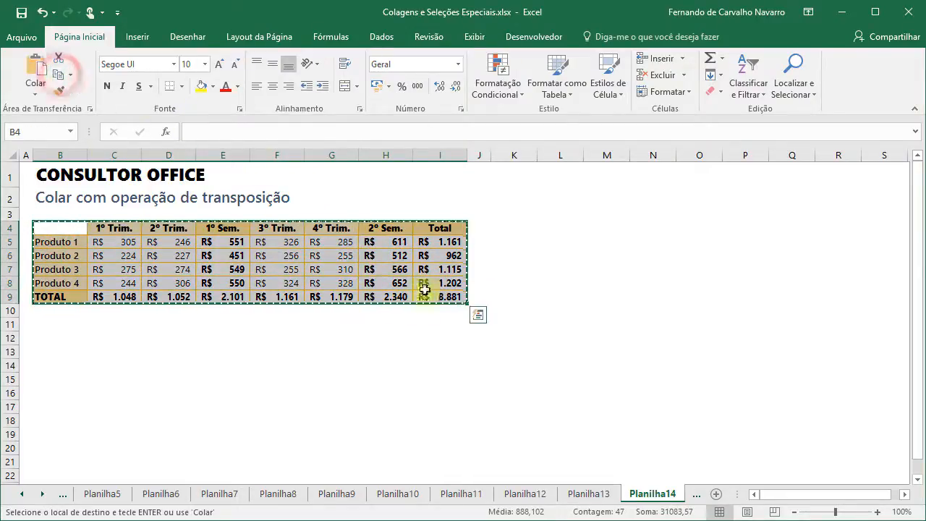
click(510, 224)
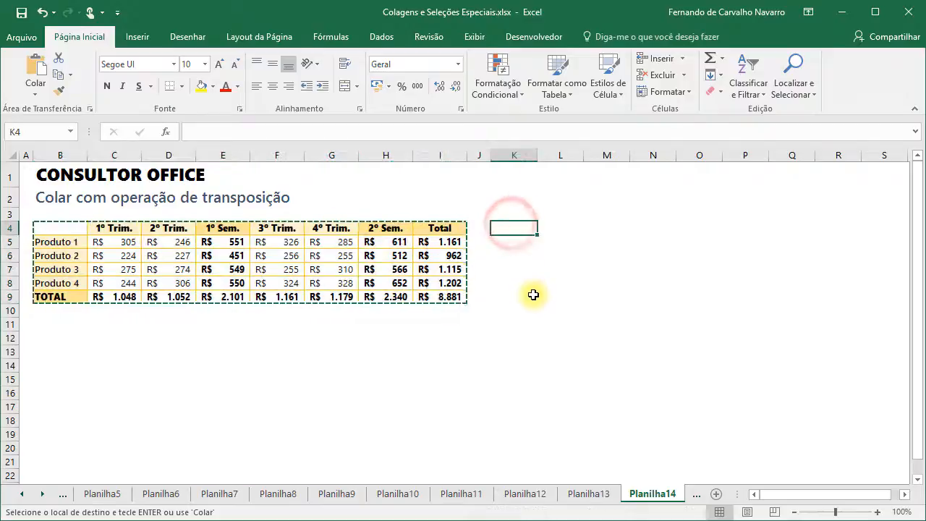
click(36, 98)
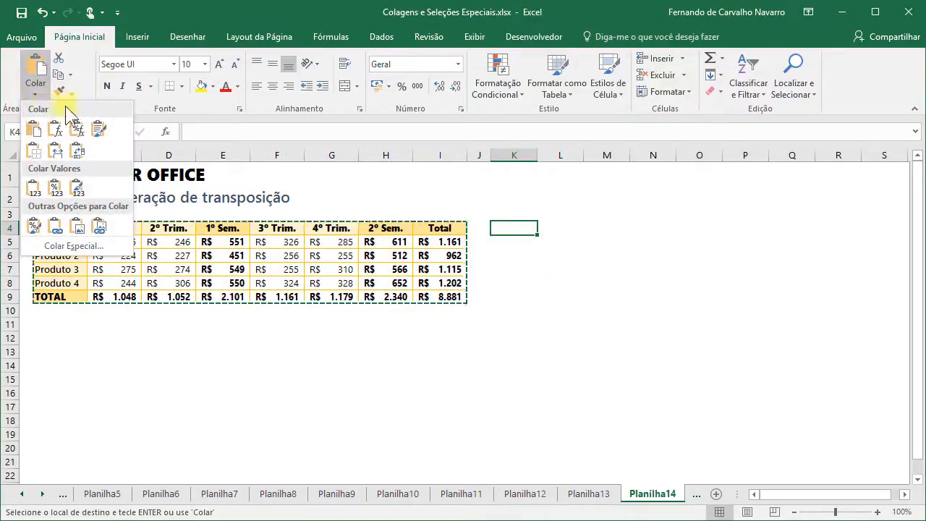
click(80, 152)
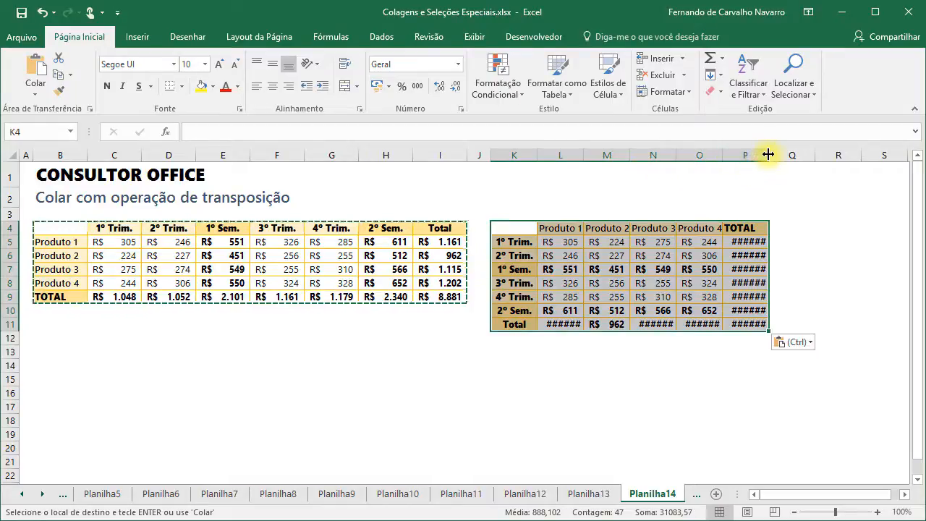
- Widen columns K through P so the transposed totals display fully
drag(767, 153, 768, 154)
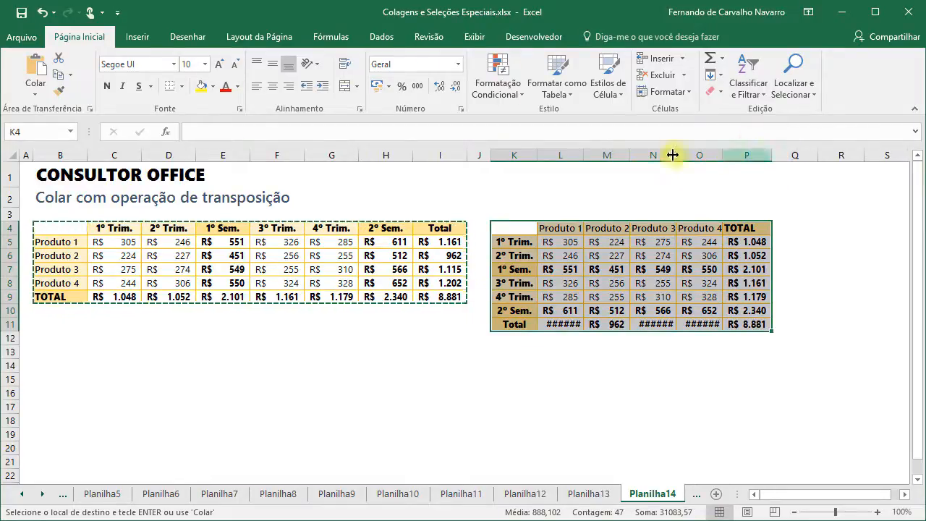
drag(514, 155, 778, 156)
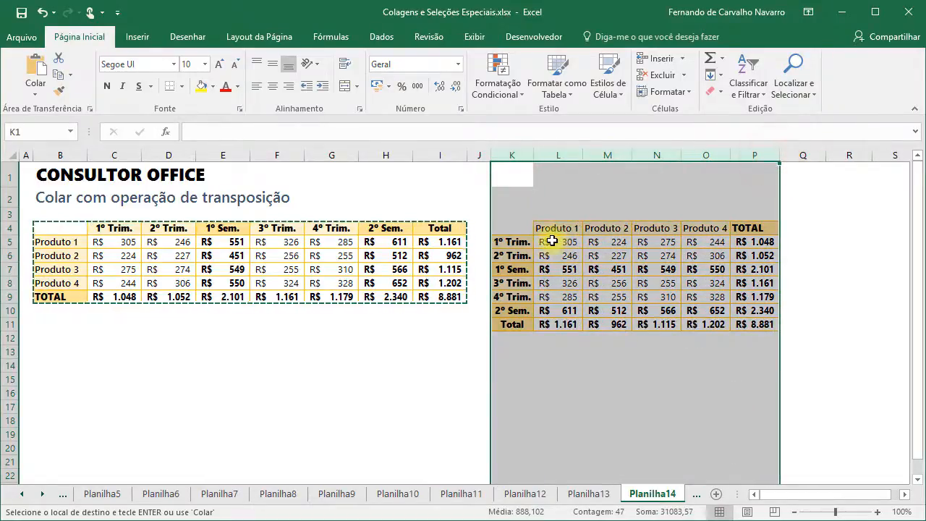
click(552, 241)
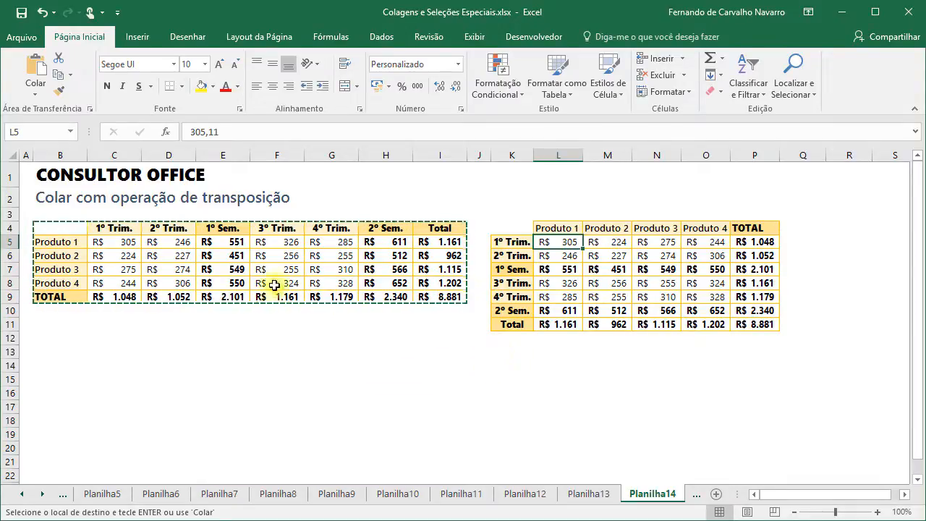
click(219, 244)
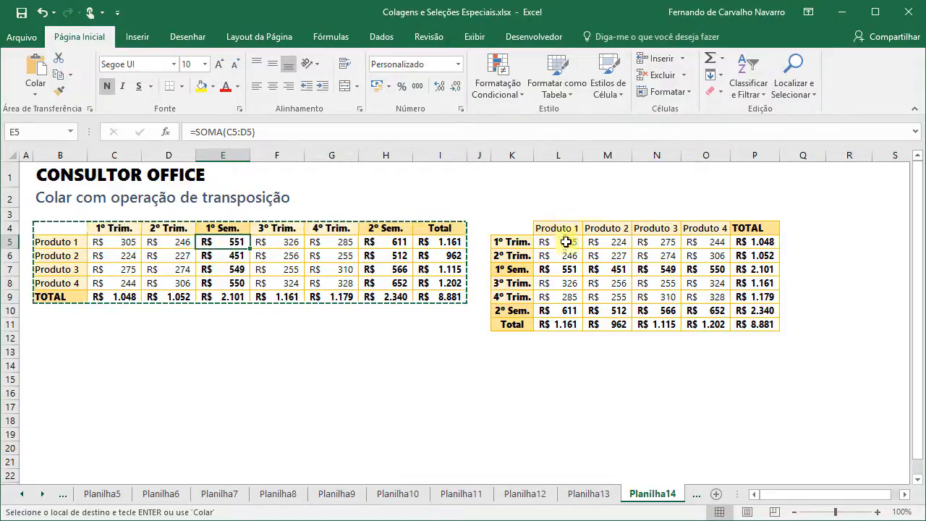
click(559, 270)
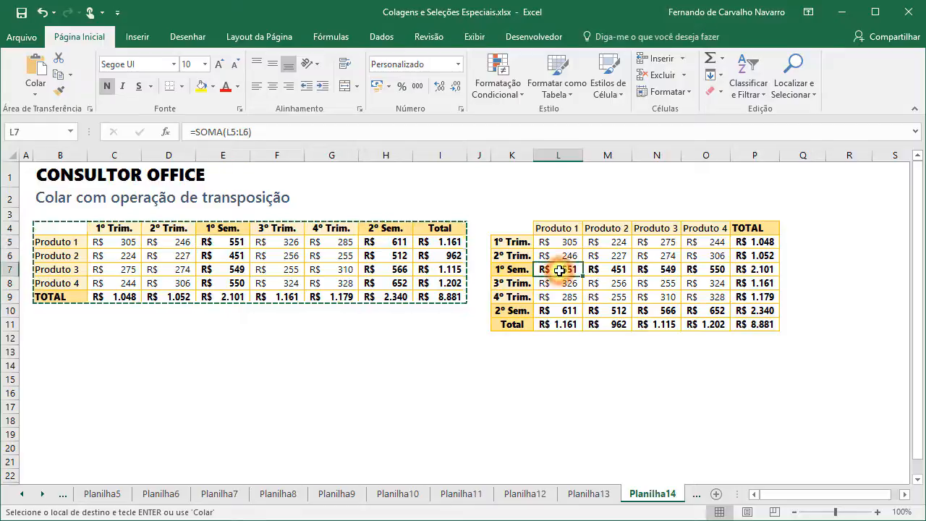
click(225, 243)
key(F2)
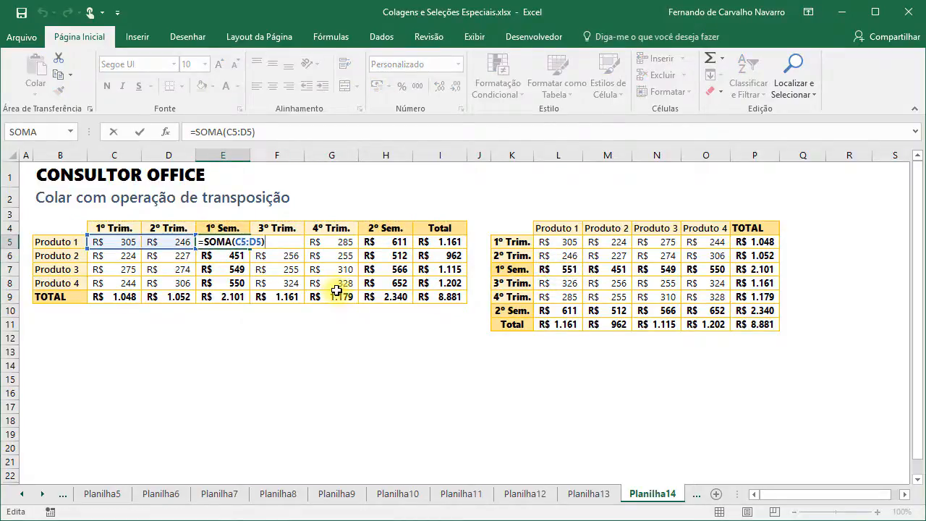
key(Escape)
click(551, 271)
key(F2)
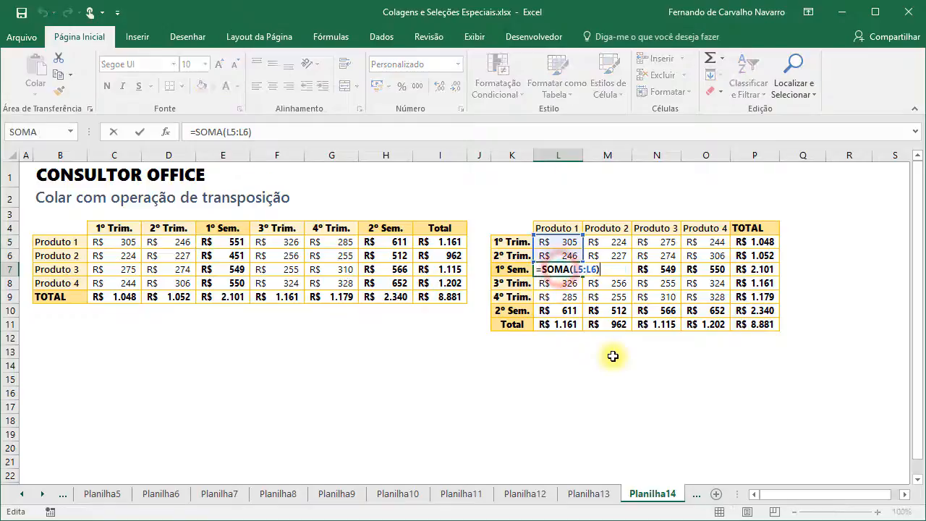
key(Escape)
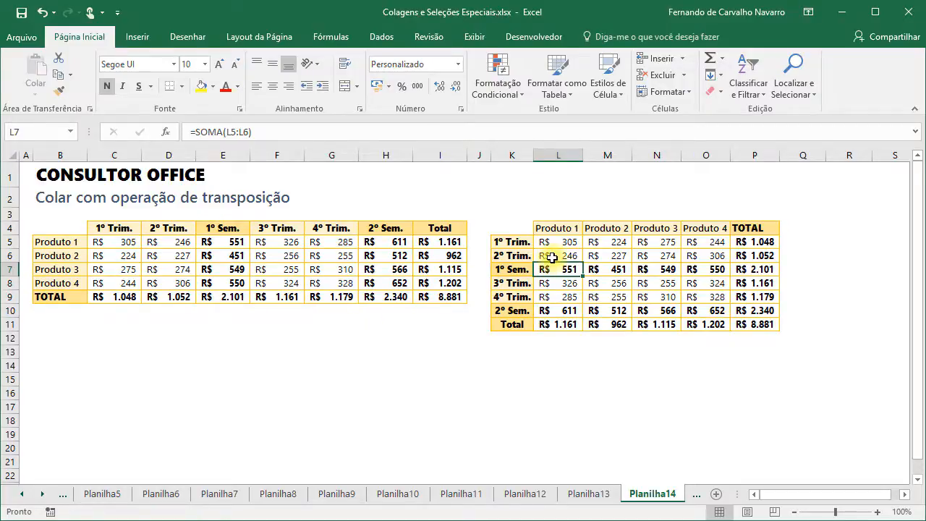
click(509, 229)
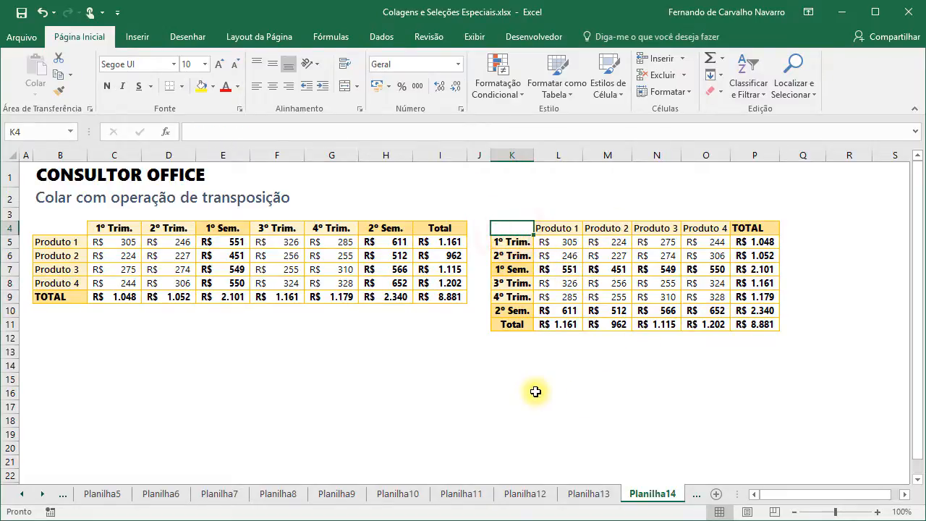
click(696, 494)
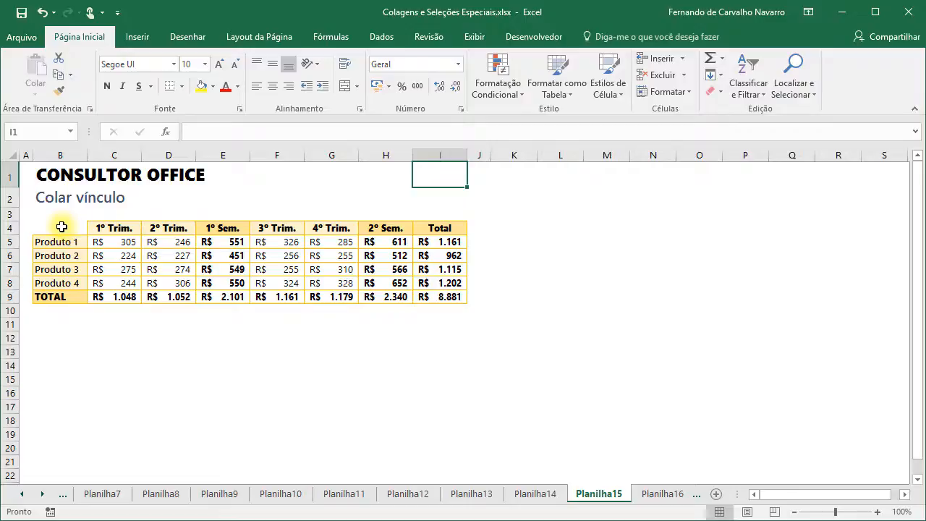
- Copy B4:I9 and paste it at B11 using Colar vínculo from Paste Special
drag(61, 227, 430, 297)
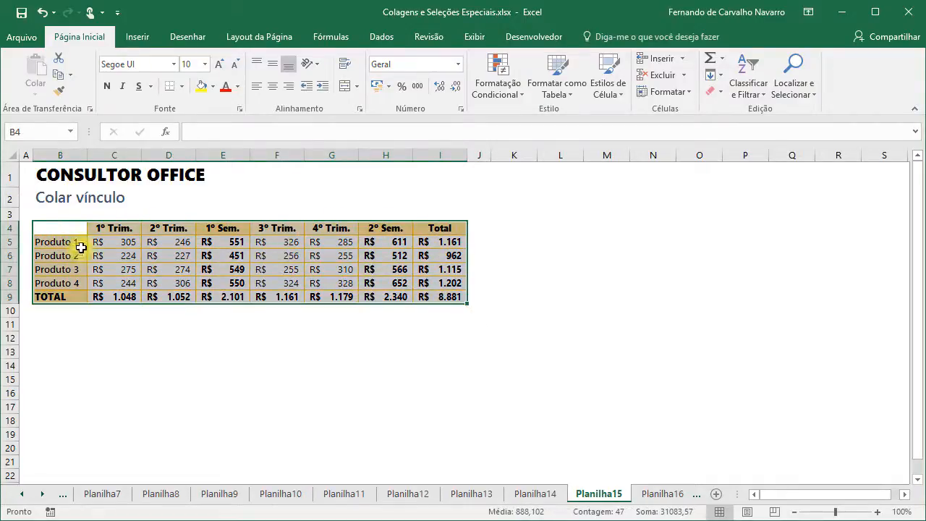
click(58, 74)
click(51, 321)
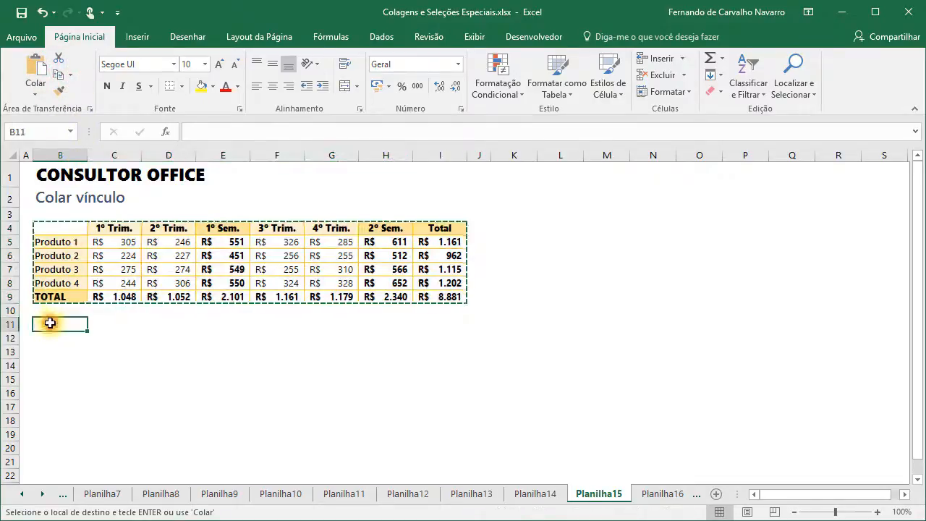
click(34, 88)
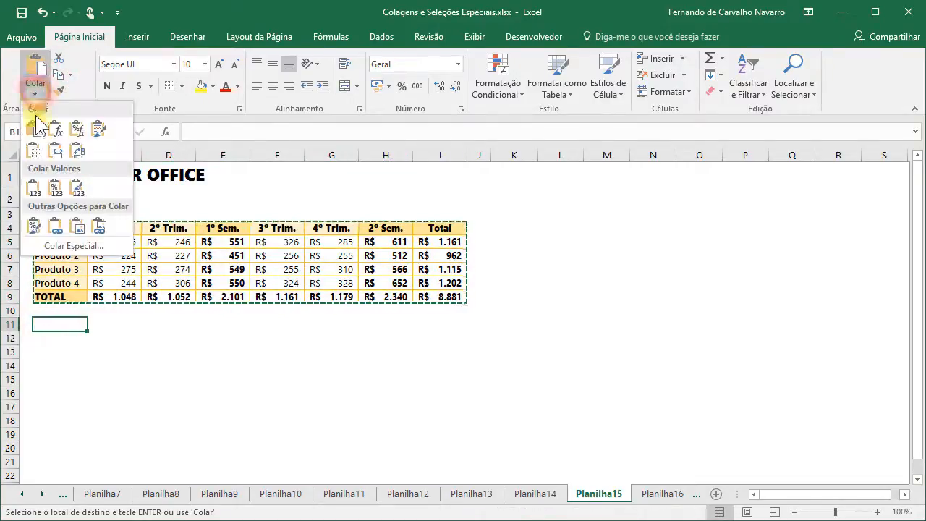
click(67, 247)
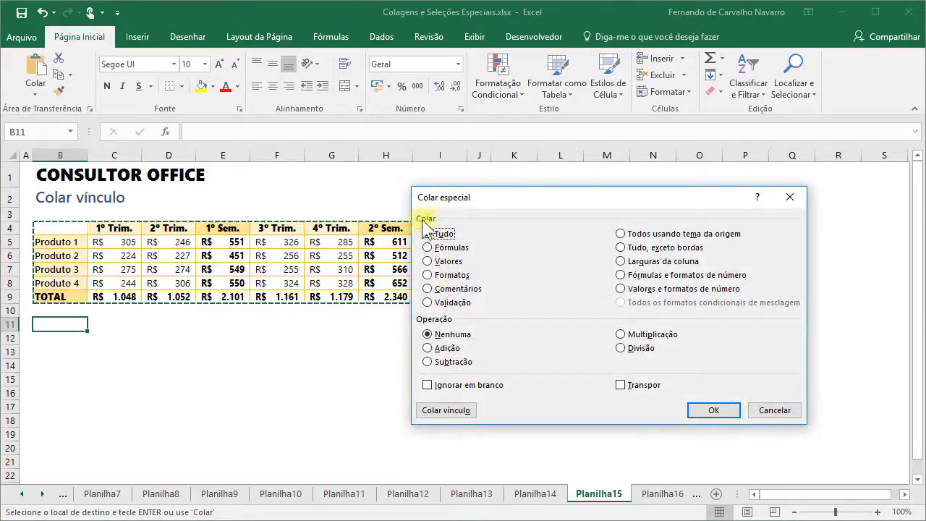
click(442, 410)
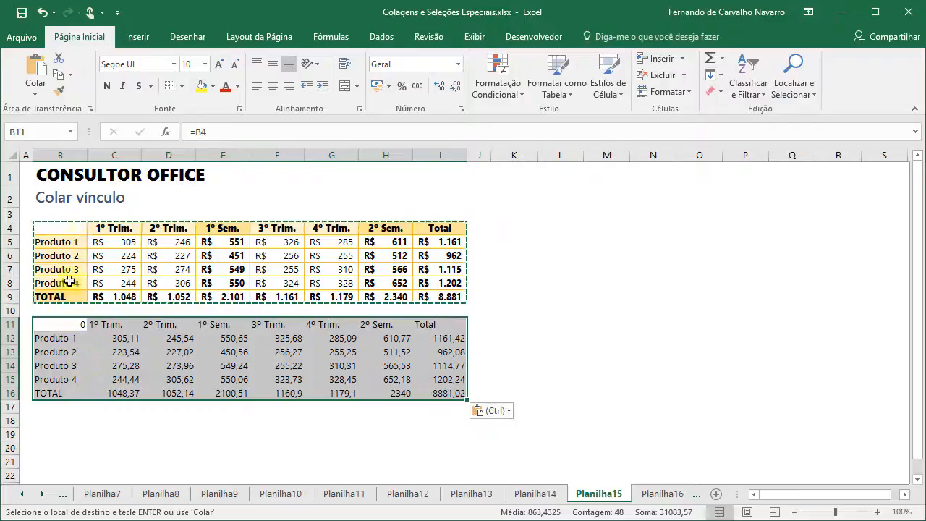
- Check that B12, C12 and B13 link to B5, C5 and B6
click(61, 338)
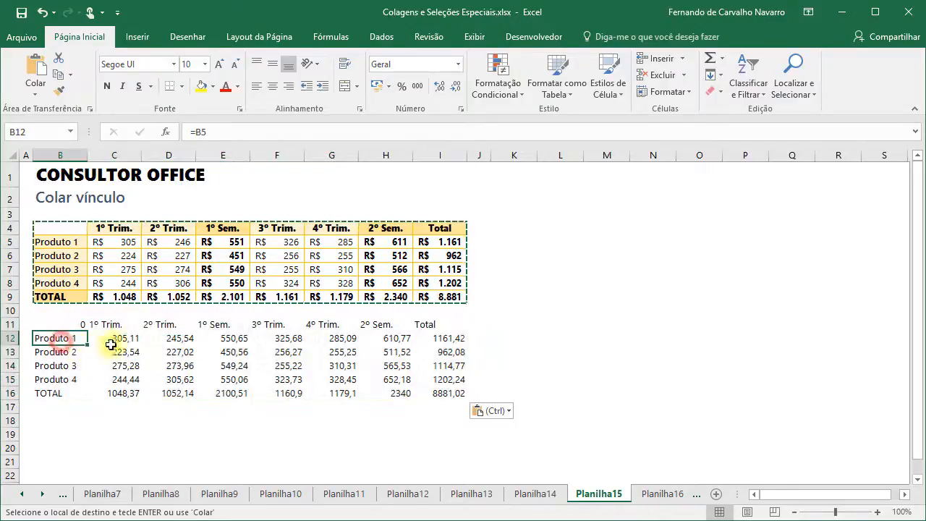
click(115, 340)
click(78, 351)
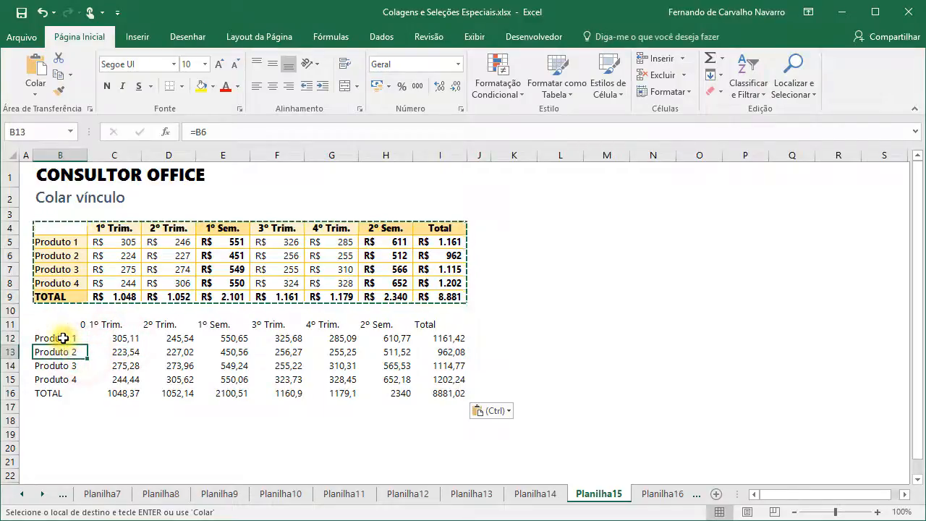
click(59, 336)
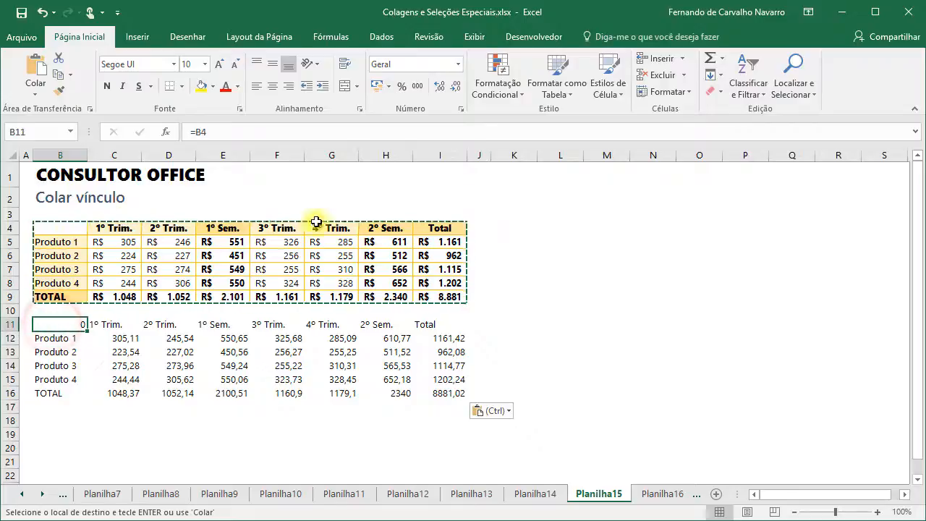
- Paste Special only Formatos onto B11:I16 so it matches the yellow original
click(34, 93)
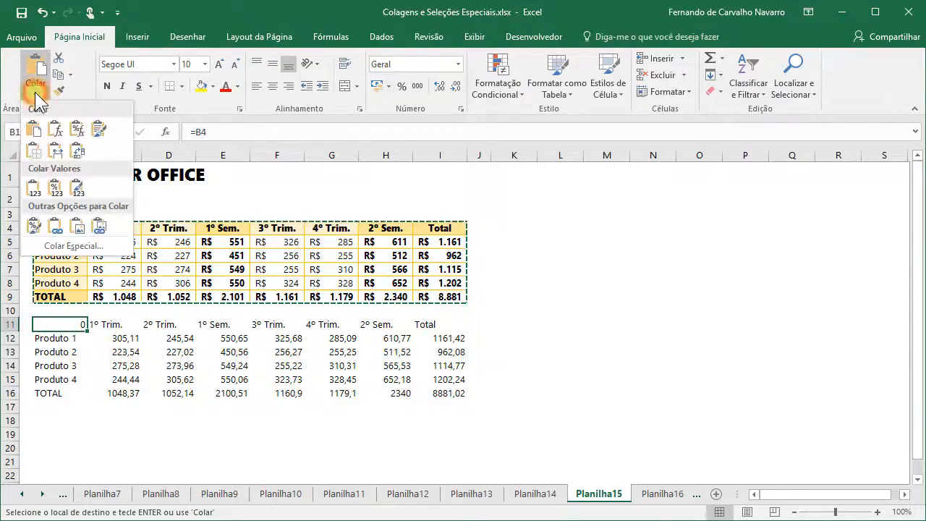
click(73, 245)
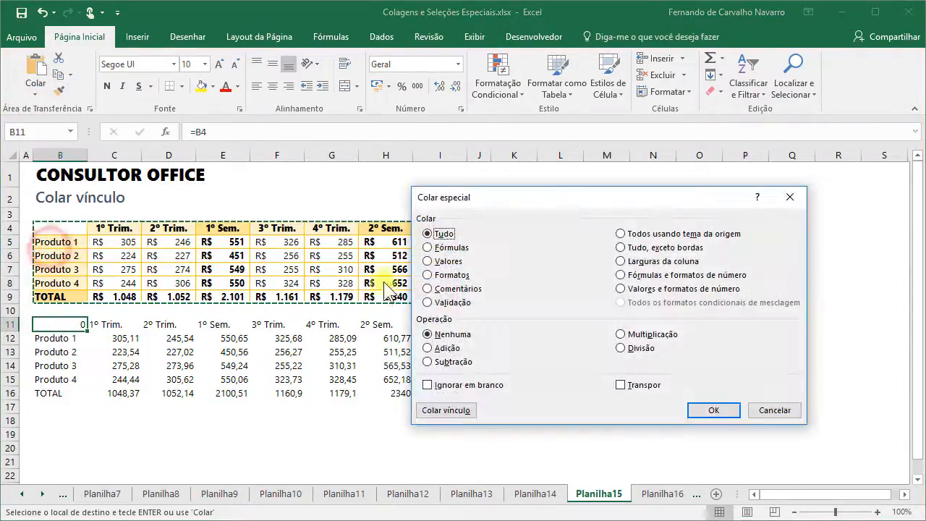
click(450, 277)
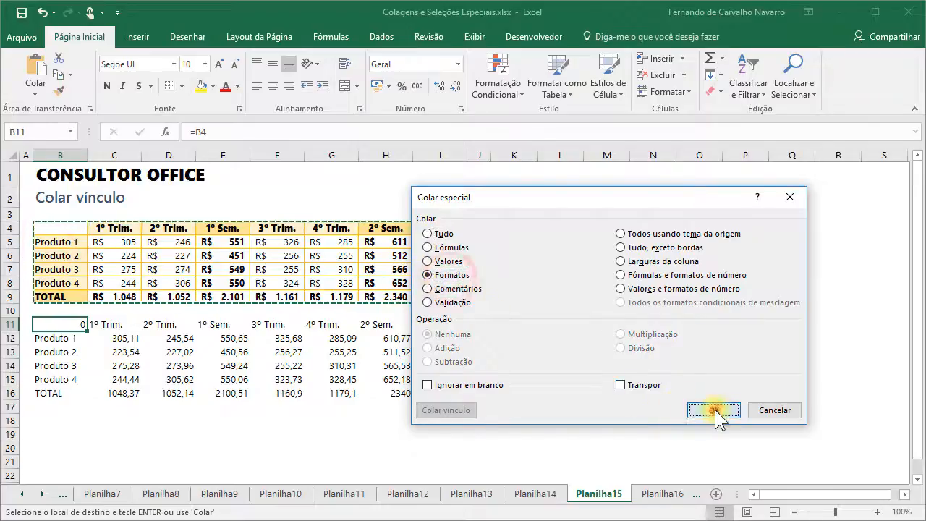
click(714, 410)
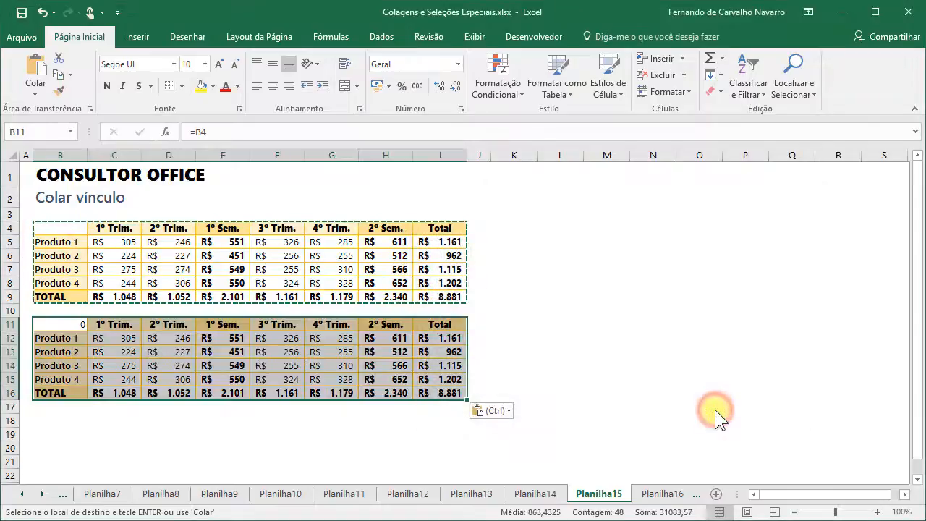
click(107, 343)
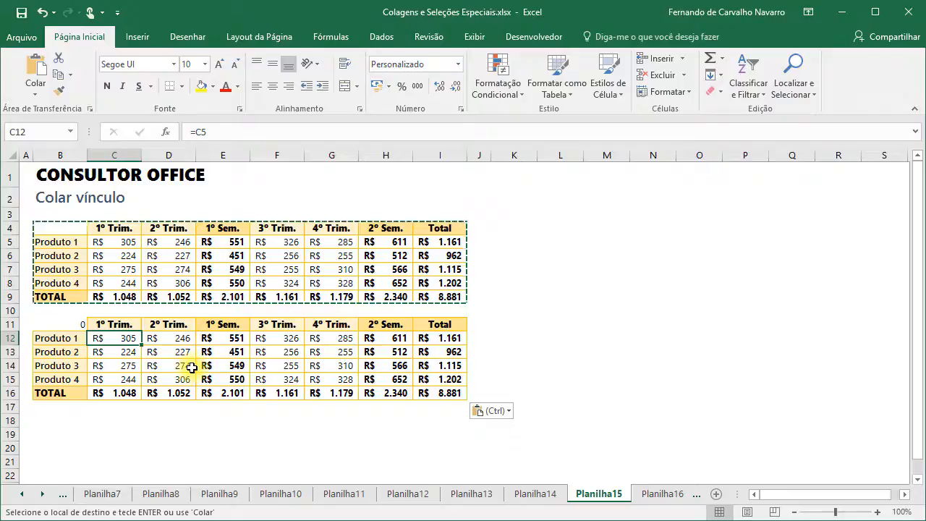
- Relabel the top table's rows B5:B8 as Norte, Sul, Leste and Oeste
click(62, 241)
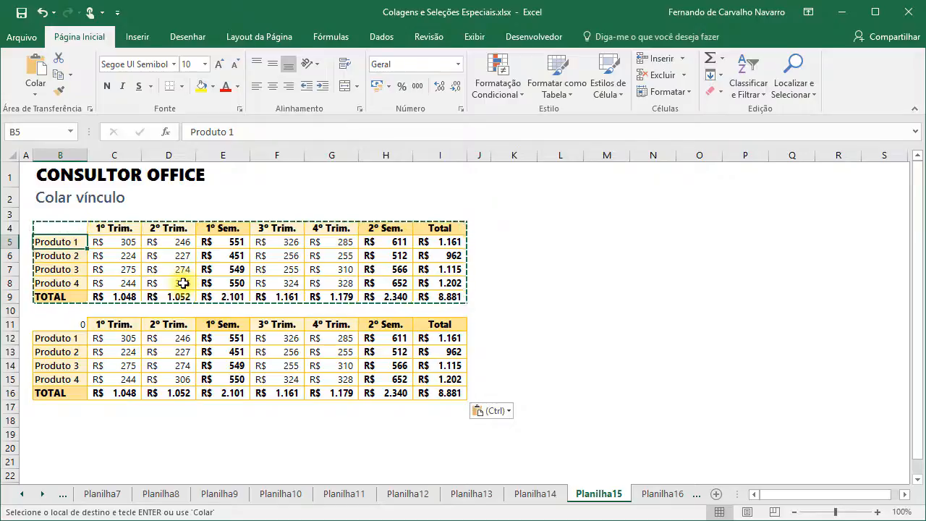
text(Norte)
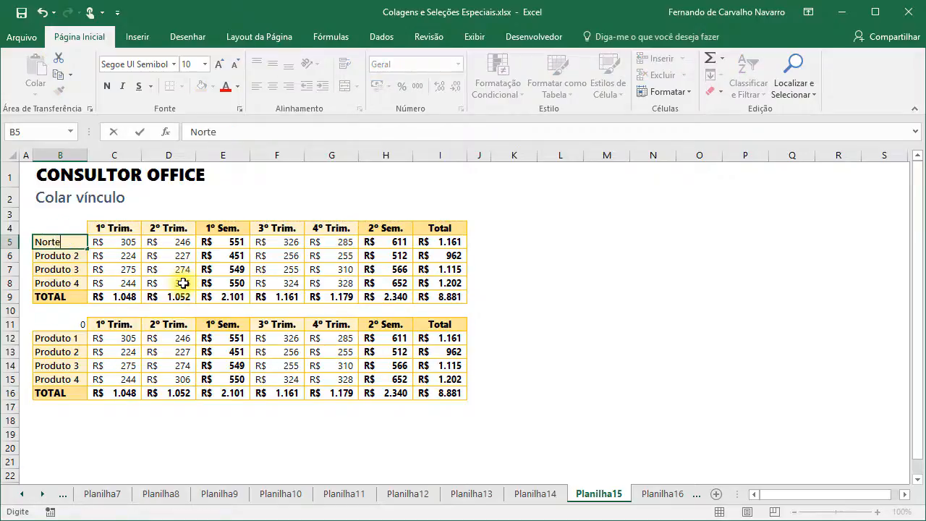
key(Return)
text(Sul)
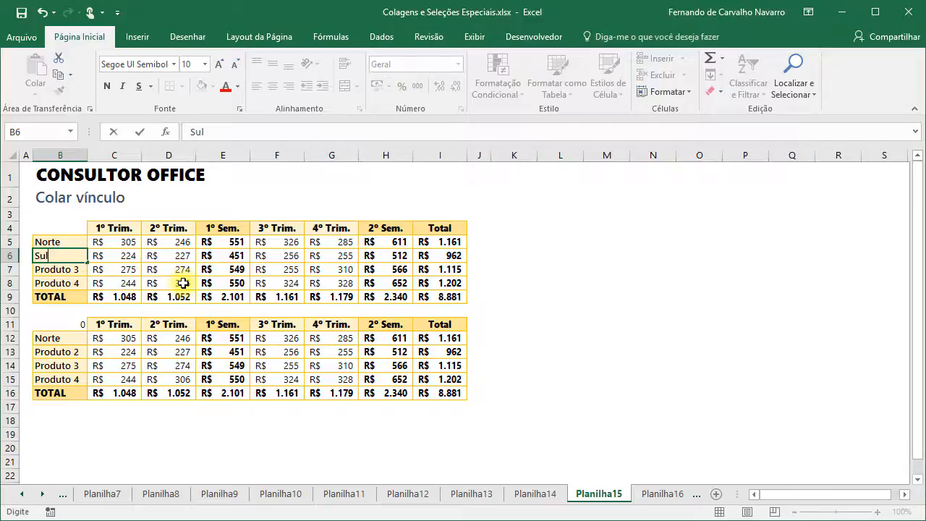
key(Return)
text(L)
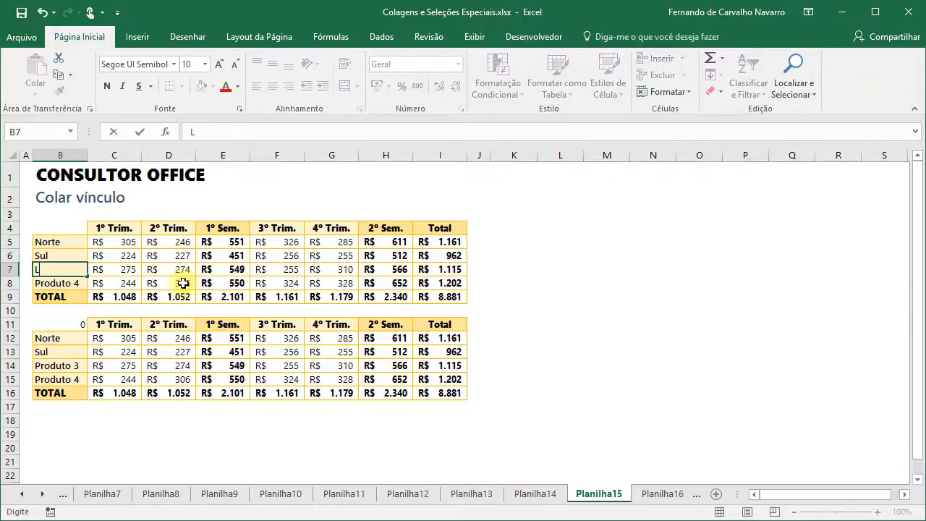
text(este)
key(Return)
text(Oes)
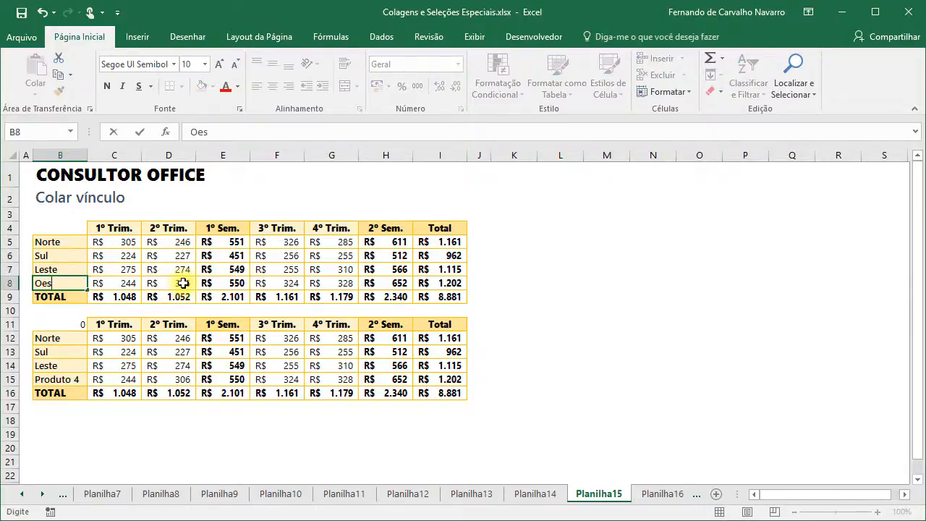
text(te)
key(Return)
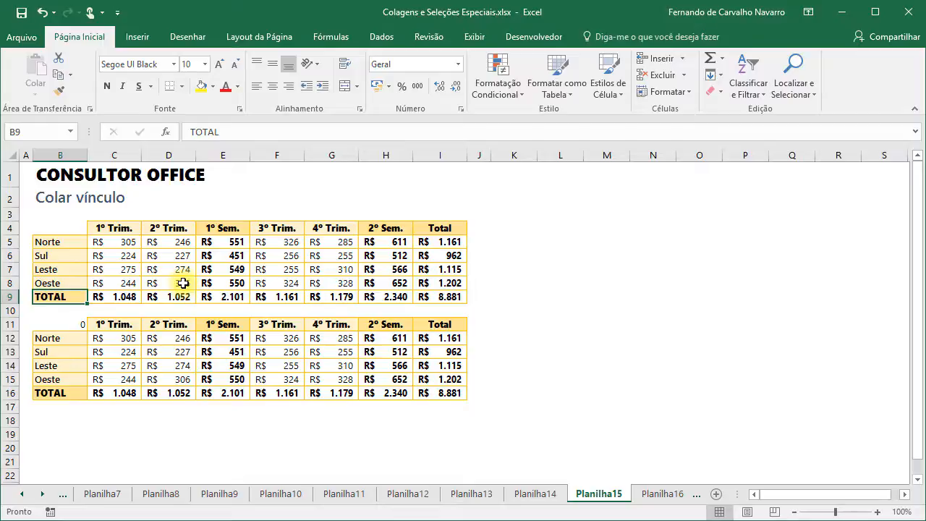
- Compare the new region labels with the linked labels in the lower table
drag(71, 245, 69, 286)
drag(63, 343, 64, 377)
click(72, 246)
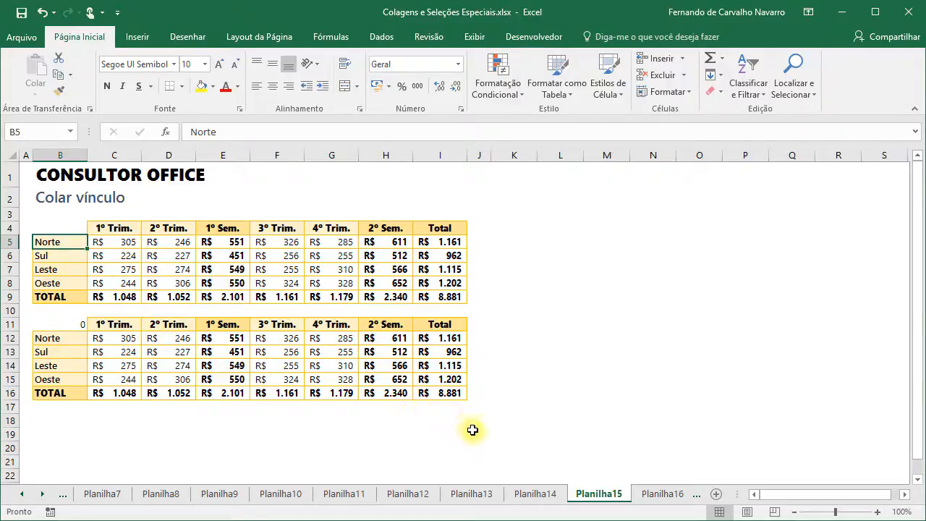
- On sheet Planilha16, select the 2015 table B4:G9 for copying
click(658, 494)
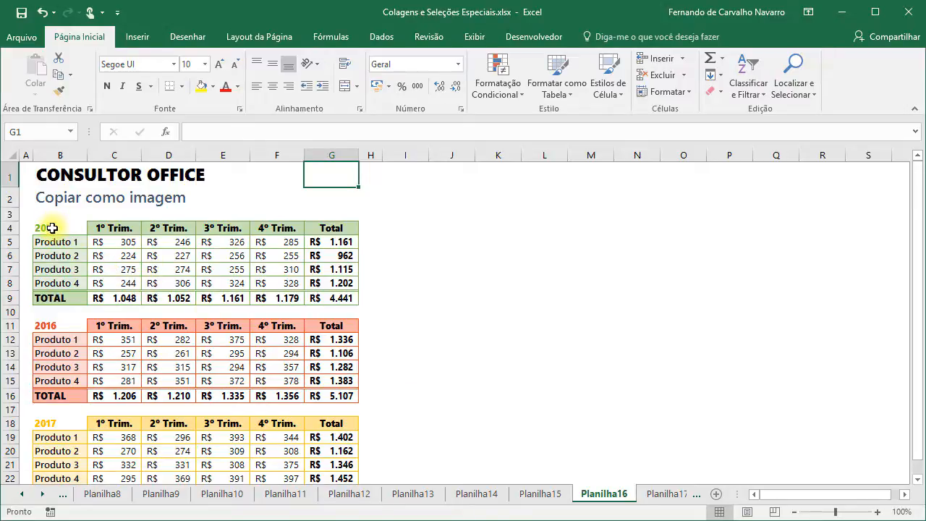
drag(50, 228, 324, 295)
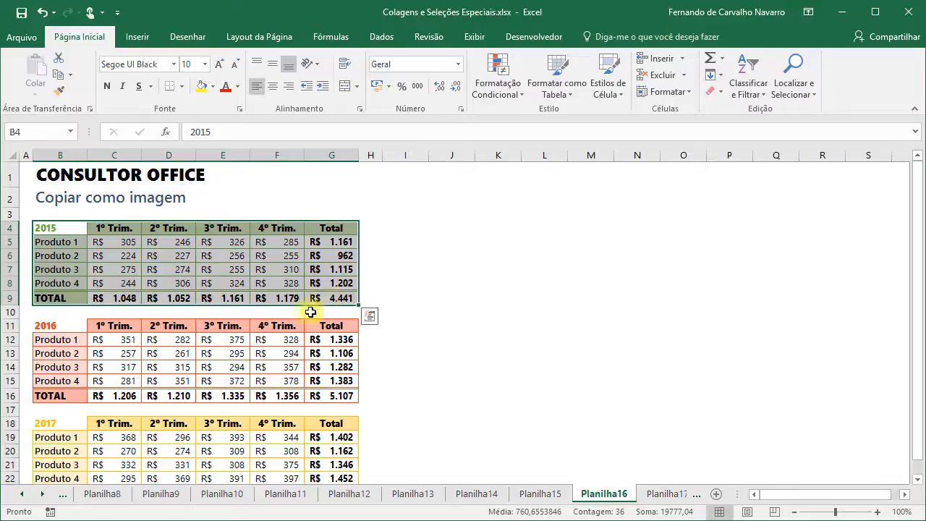
click(73, 79)
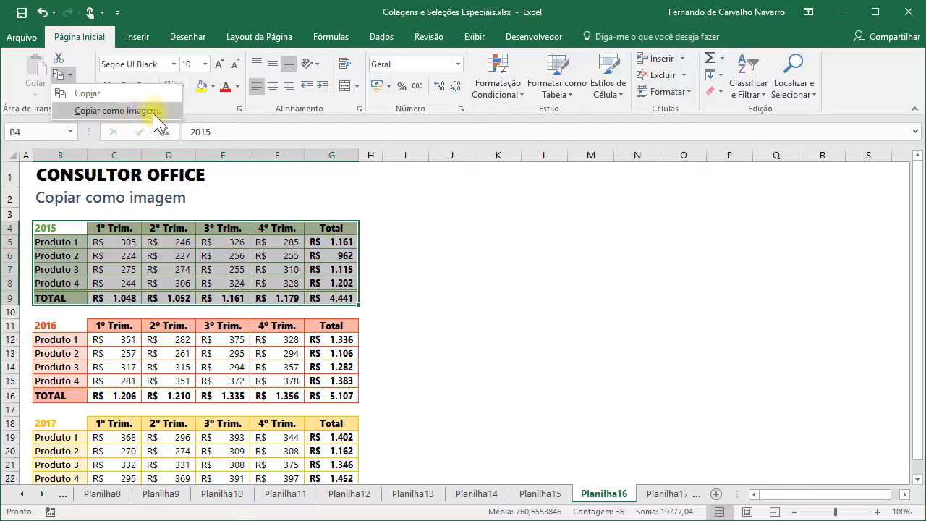
- Copy the 2015 table as a picture with 'Como mostrada na tela' and 'Imagem'
click(109, 110)
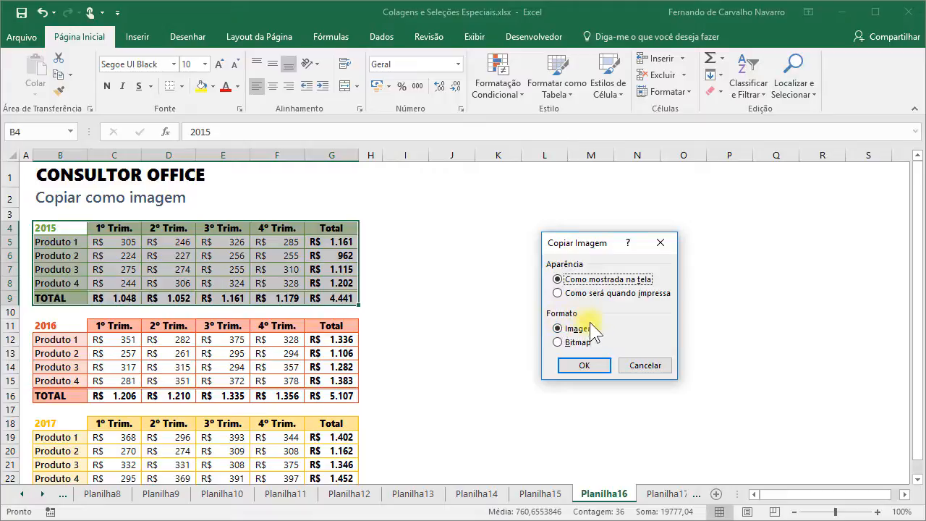
click(592, 364)
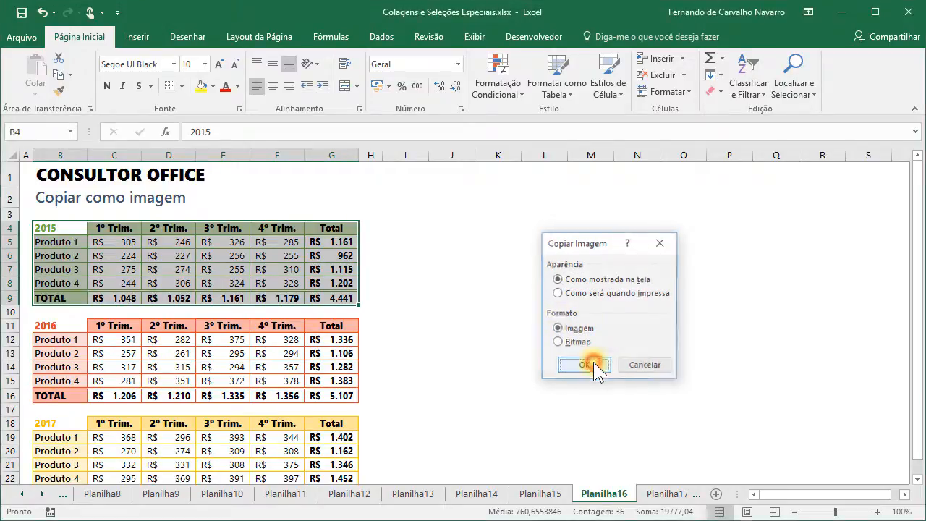
- Paste the 2015 table picture at I4 and move it down and right
click(404, 225)
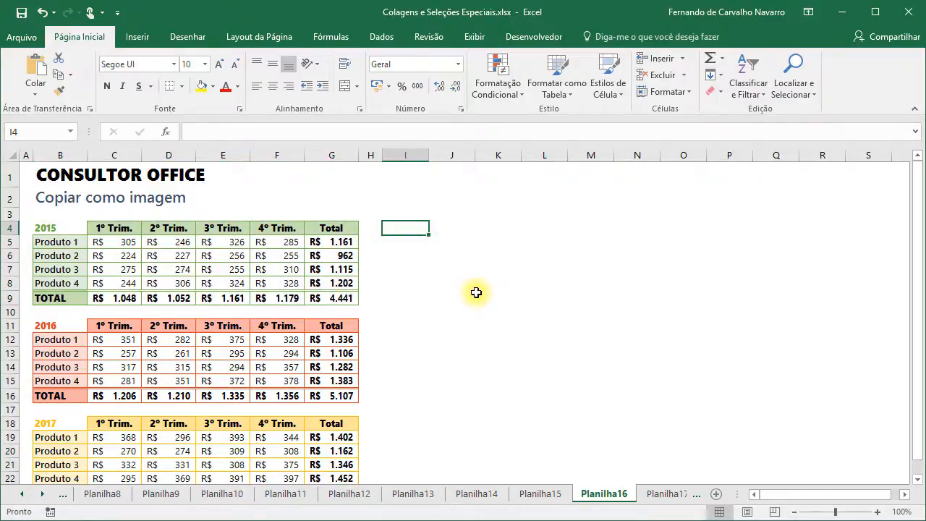
key(ctrl+v)
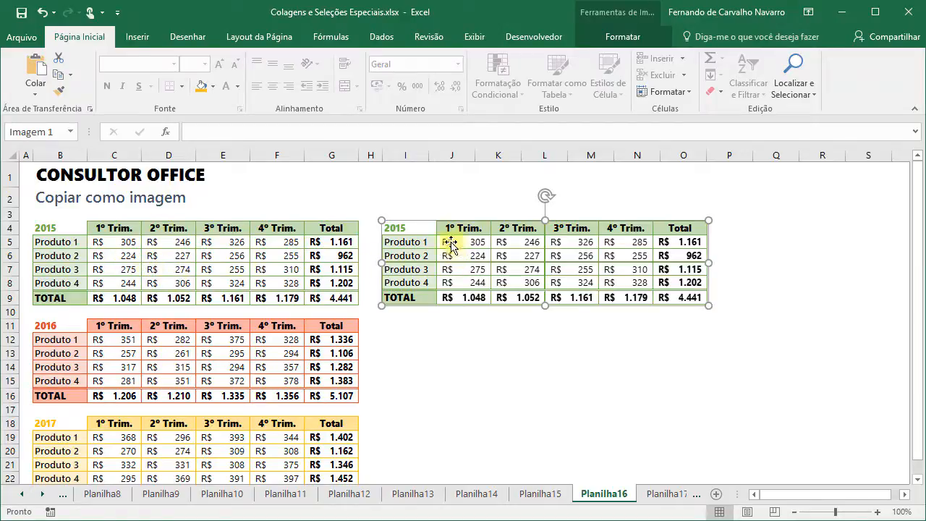
drag(457, 253, 519, 290)
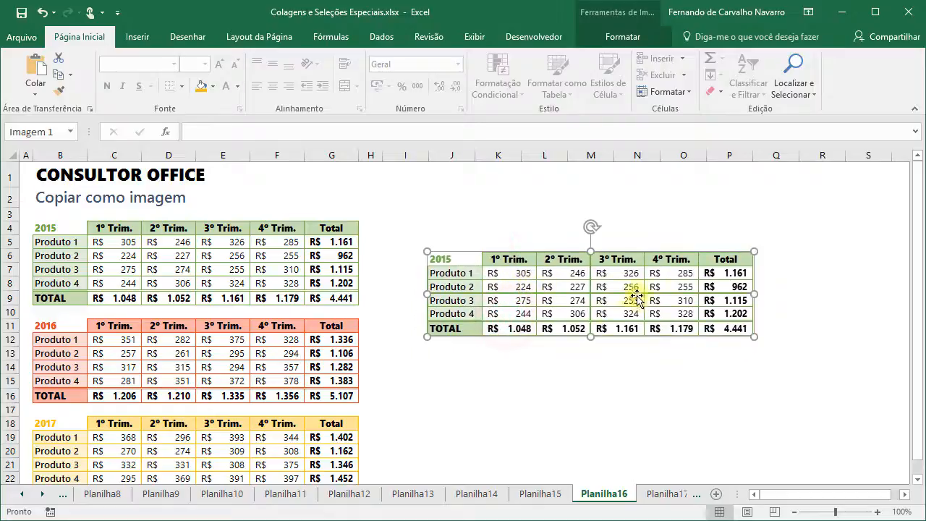
drag(587, 278, 558, 271)
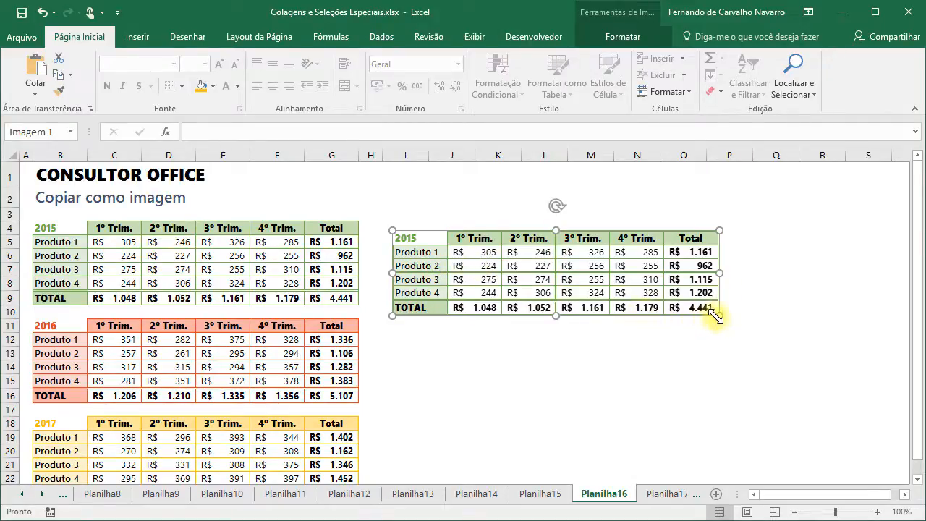
- Enlarge the 2015 picture and place it up beside the original 2015 table
drag(716, 315, 834, 345)
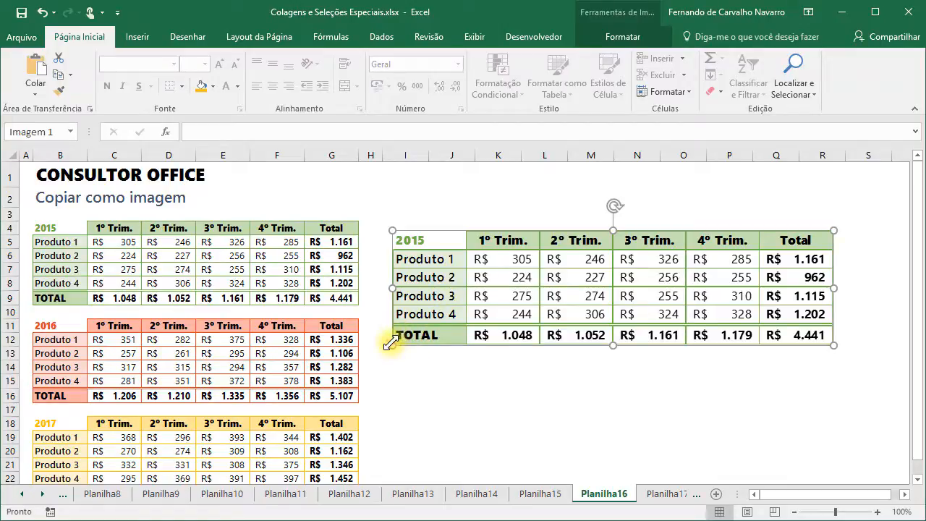
mouse_move(390, 343)
mouse_down()
mouse_move(345, 347)
mouse_move(306, 369)
mouse_move(308, 356)
mouse_move(379, 348)
mouse_up()
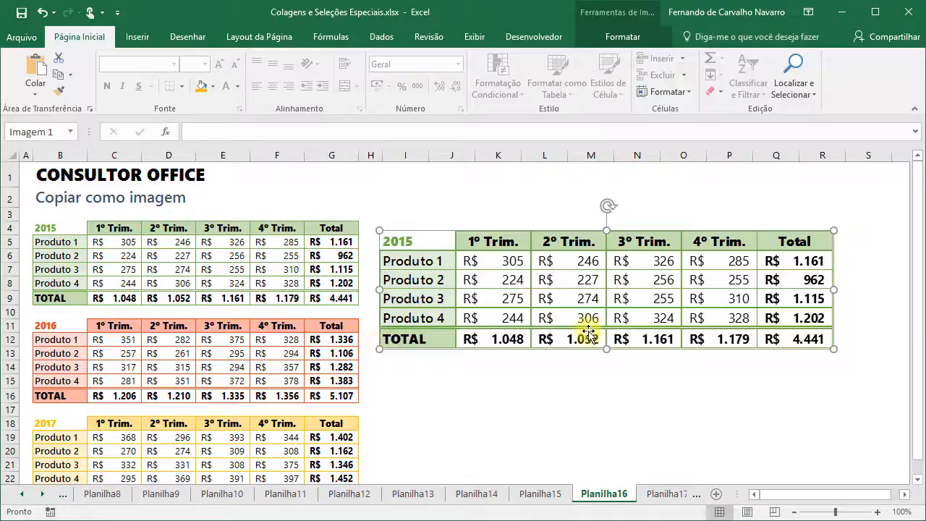
drag(428, 287, 424, 306)
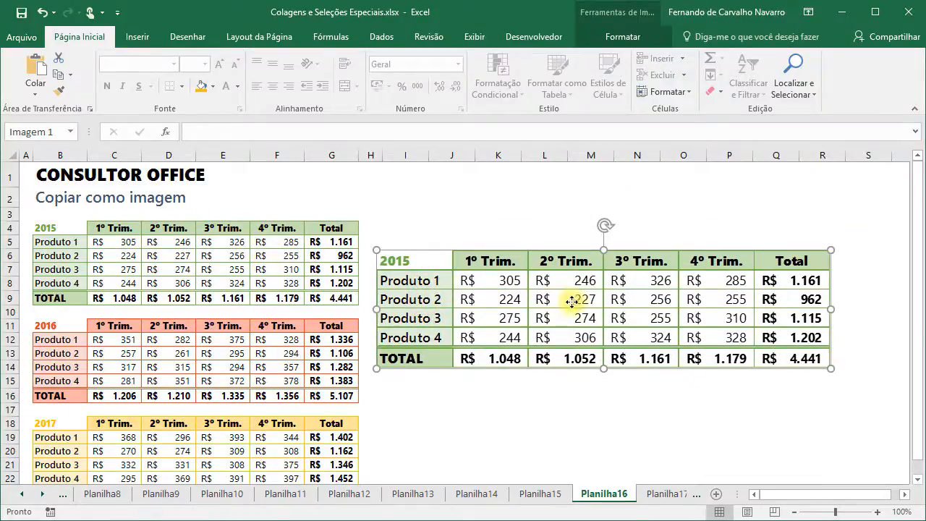
drag(571, 300, 597, 311)
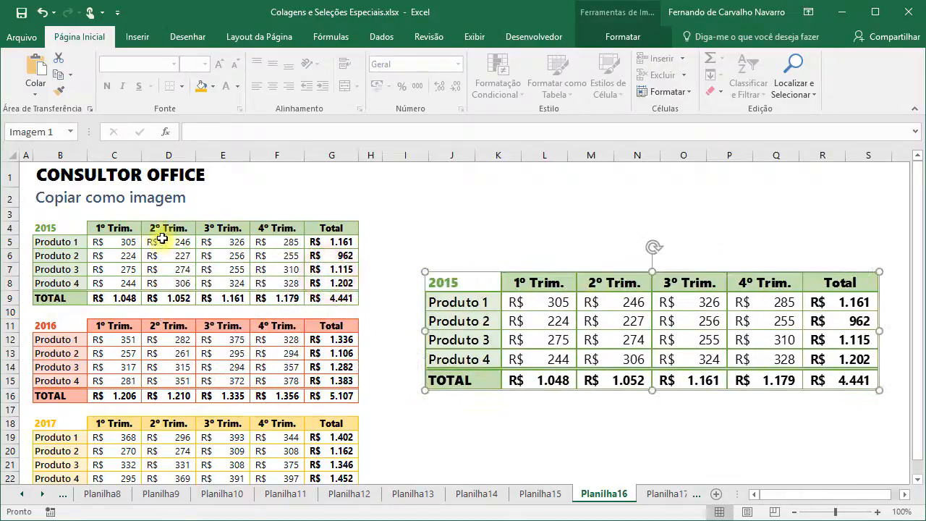
drag(104, 242, 325, 298)
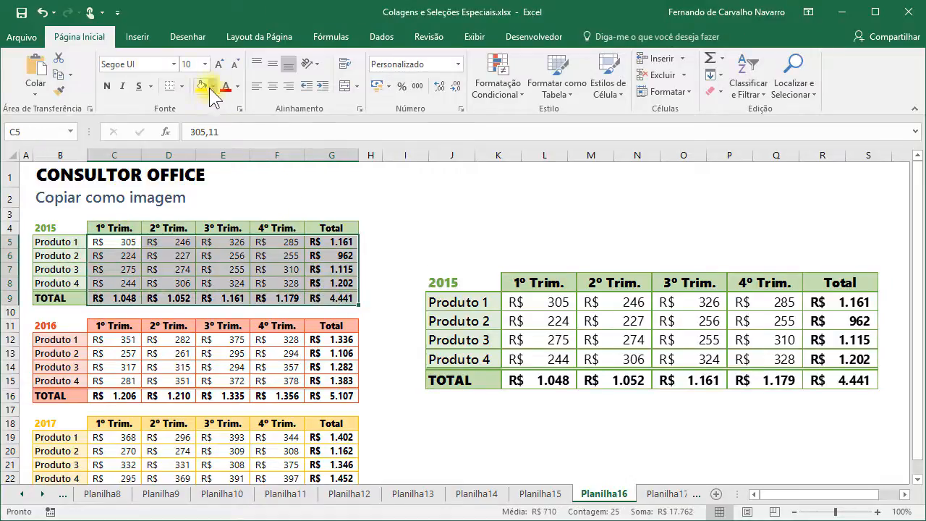
click(550, 313)
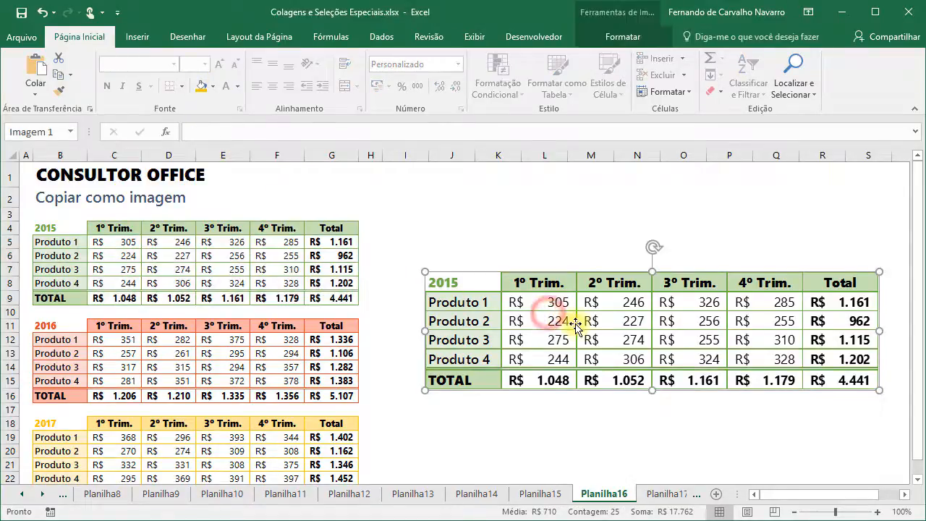
drag(575, 325, 535, 249)
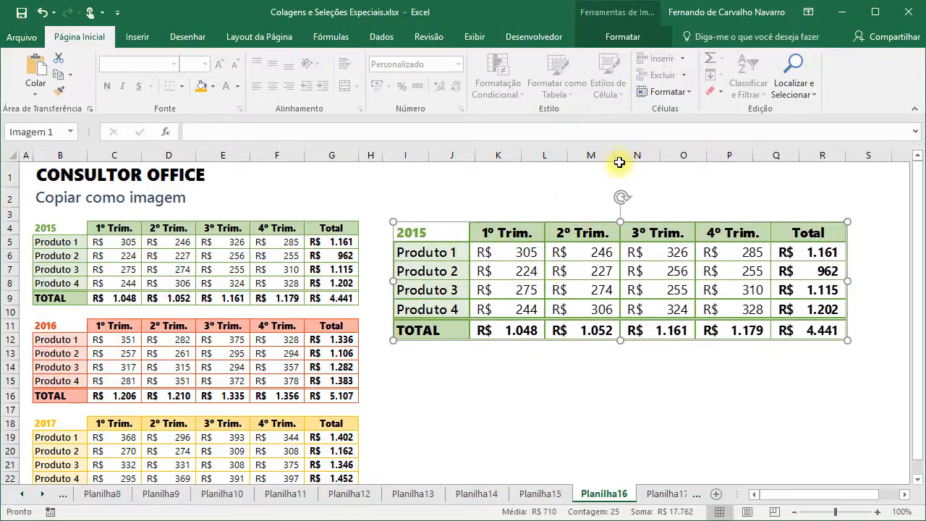
- Convert the 2015 table picture to drawing shapes and ungroup it
click(620, 38)
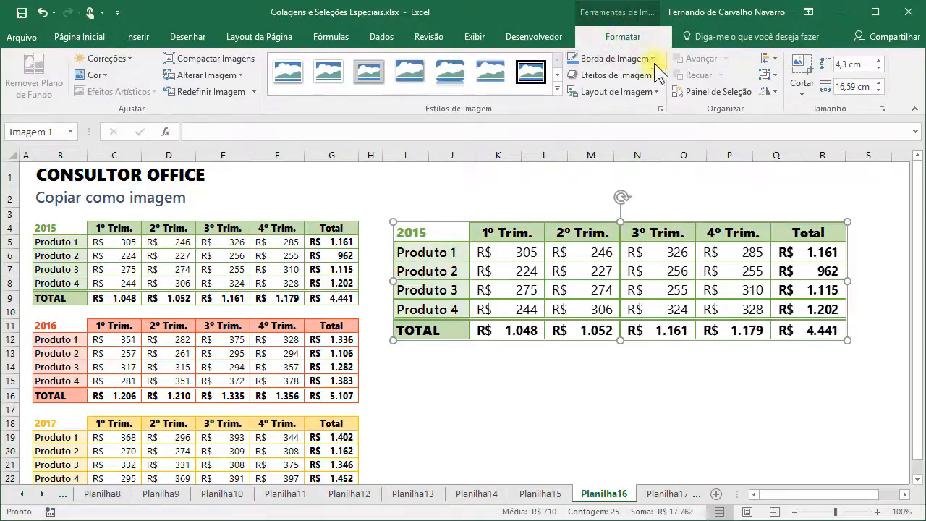
click(769, 74)
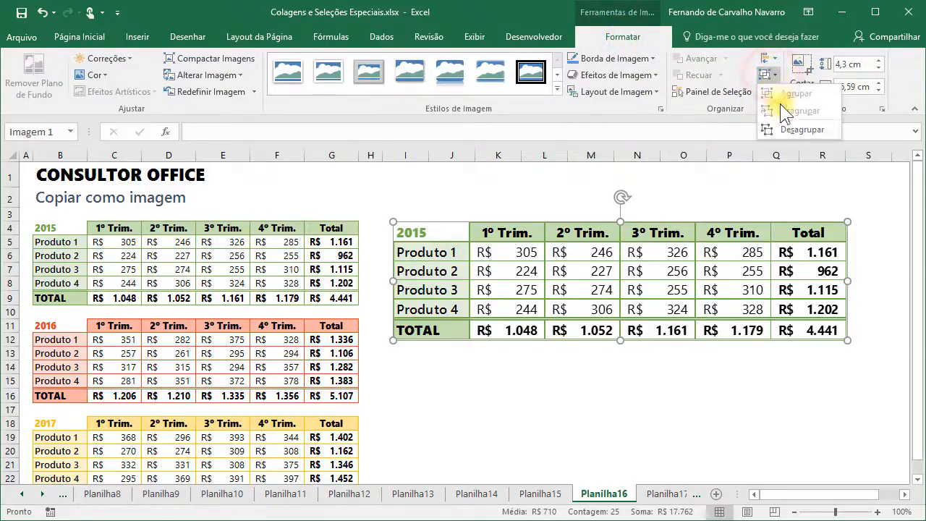
click(795, 132)
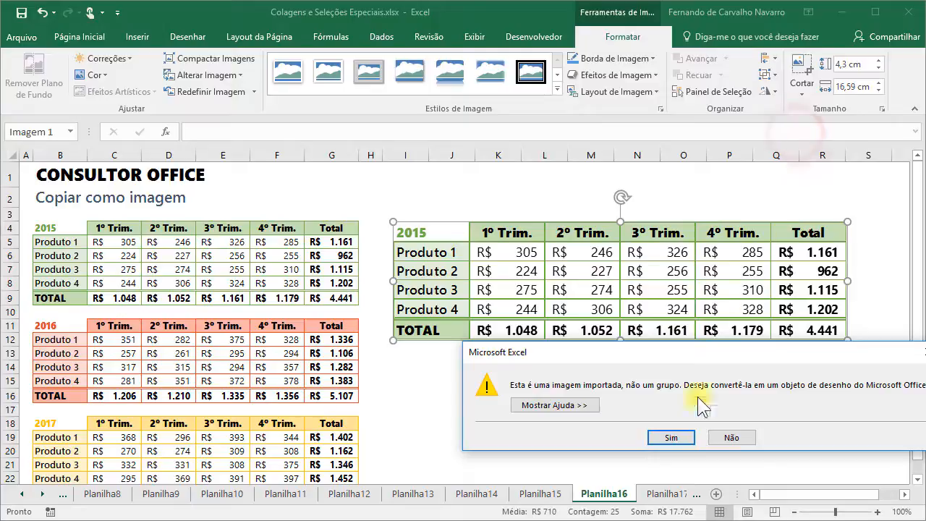
click(677, 438)
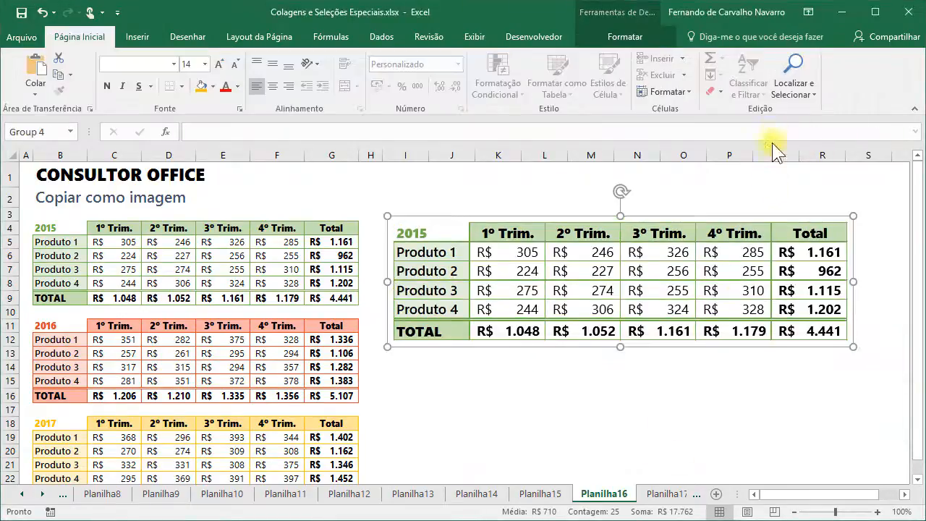
click(643, 40)
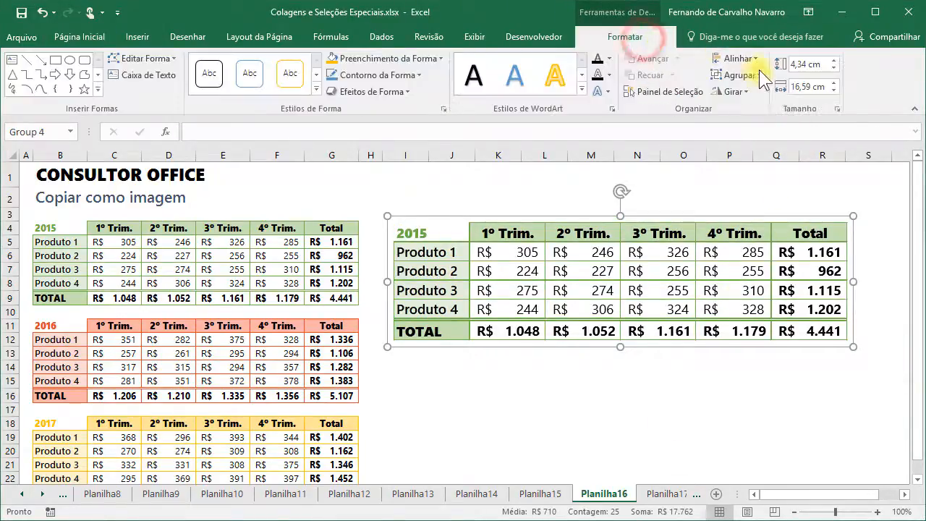
click(750, 75)
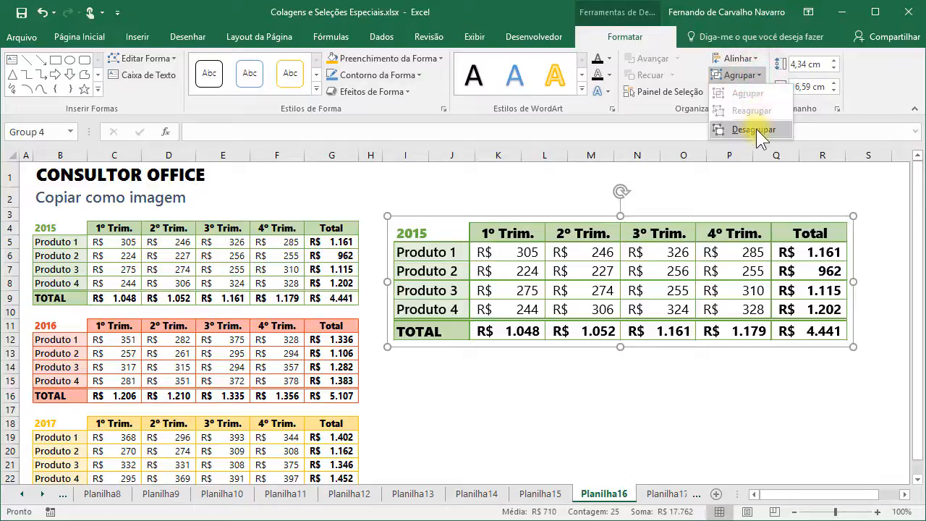
click(755, 129)
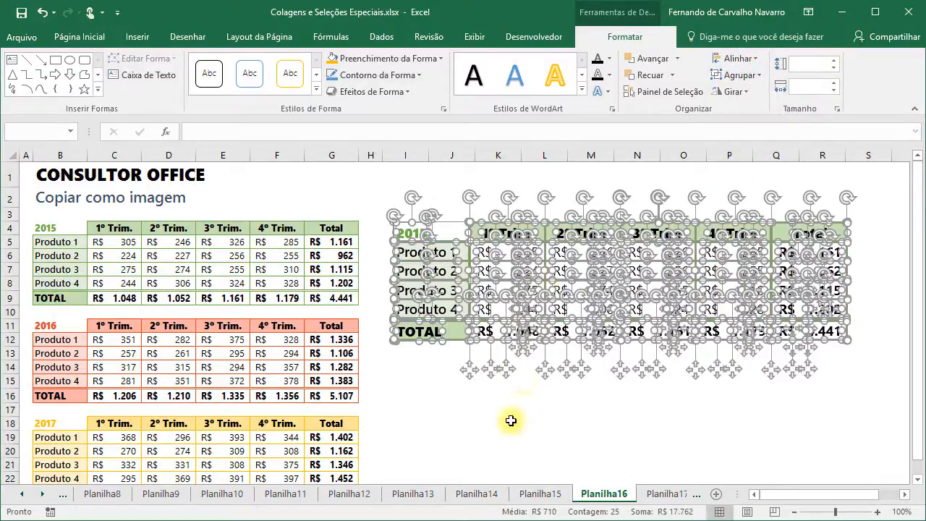
click(486, 426)
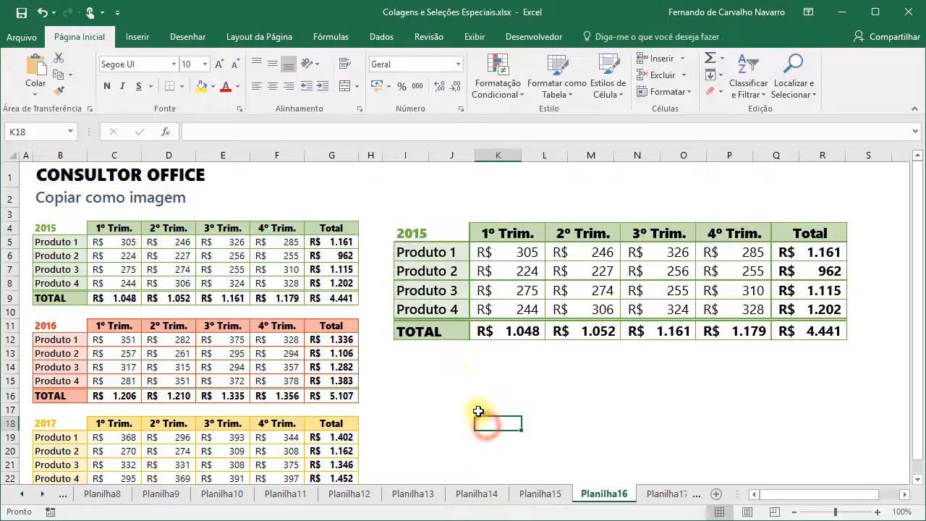
- Drag the TOTAL background, Produto background, row line and 1.048 piece below the table
click(452, 334)
drag(452, 340, 457, 387)
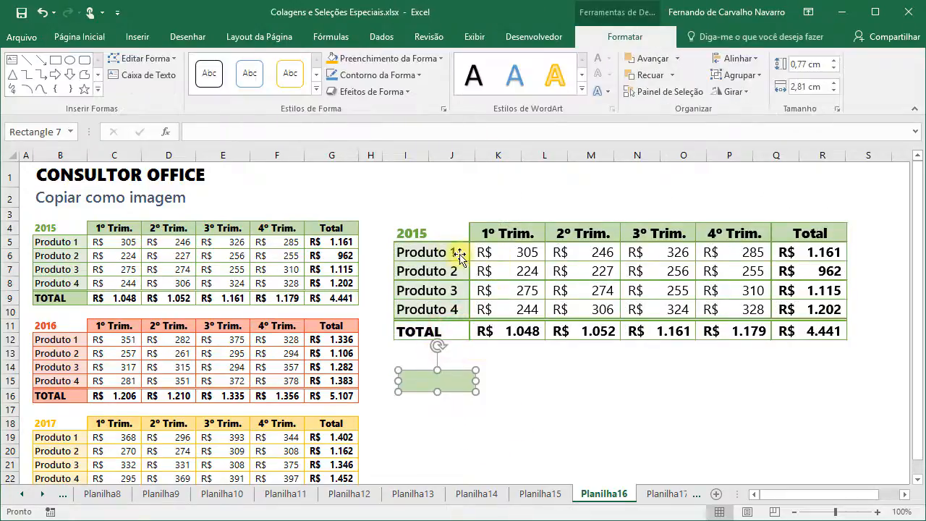
drag(458, 257, 583, 386)
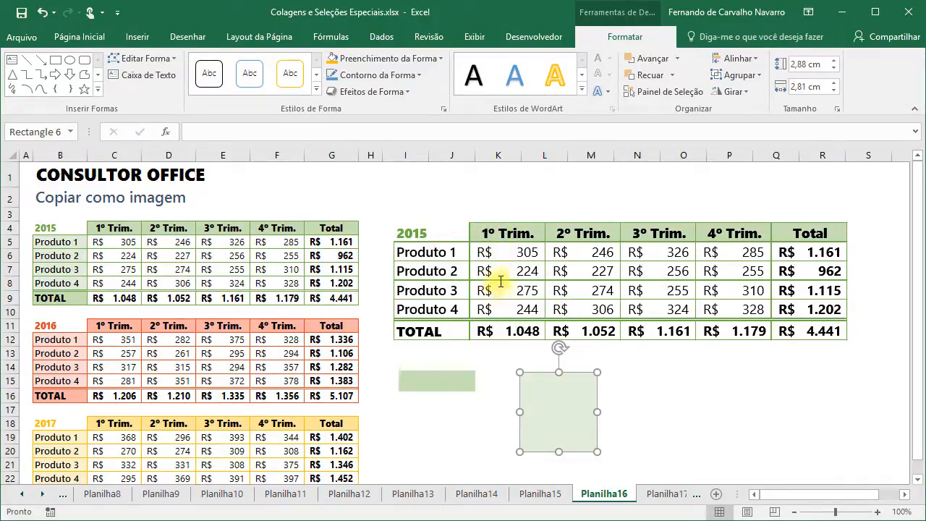
drag(503, 321, 502, 428)
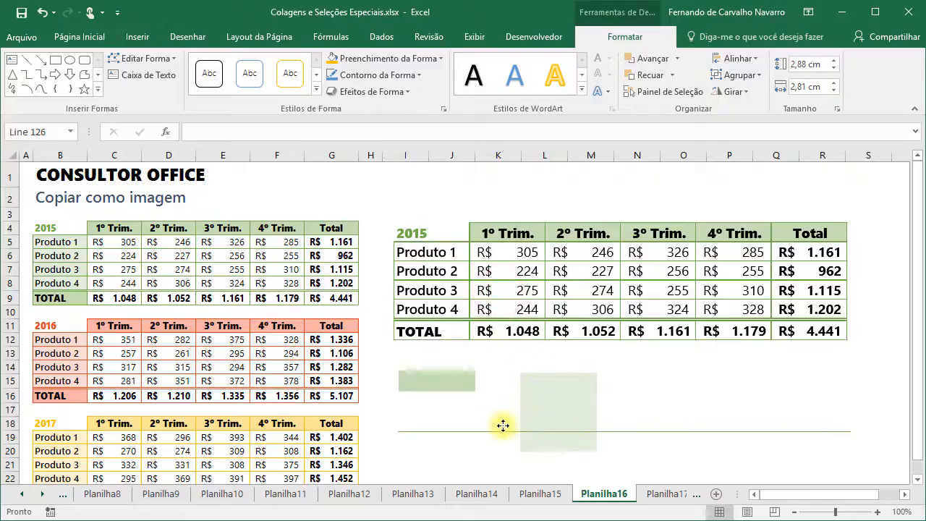
drag(531, 334, 560, 377)
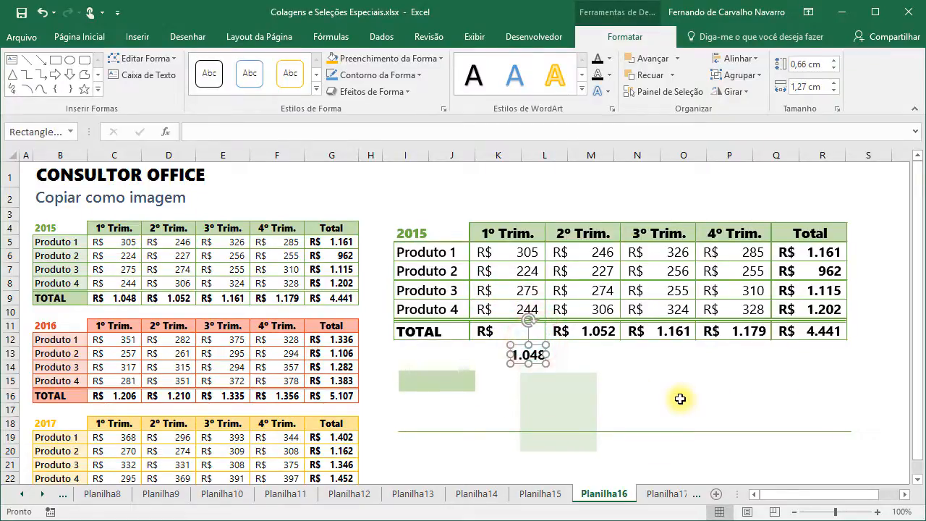
- Undo the piece moves and the ungrouping so the 2015 picture is whole again
click(43, 13)
click(44, 13)
click(44, 13)
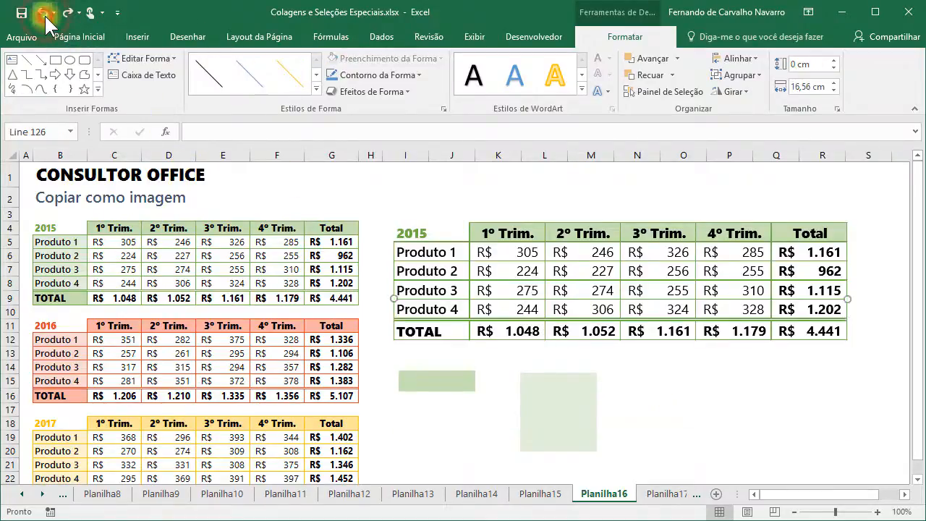
click(44, 13)
click(44, 13)
click(44, 13)
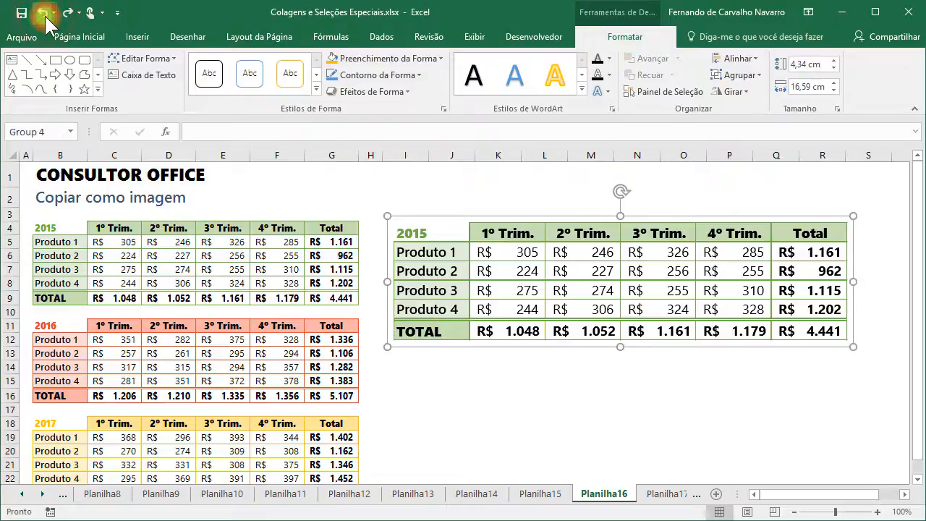
click(43, 13)
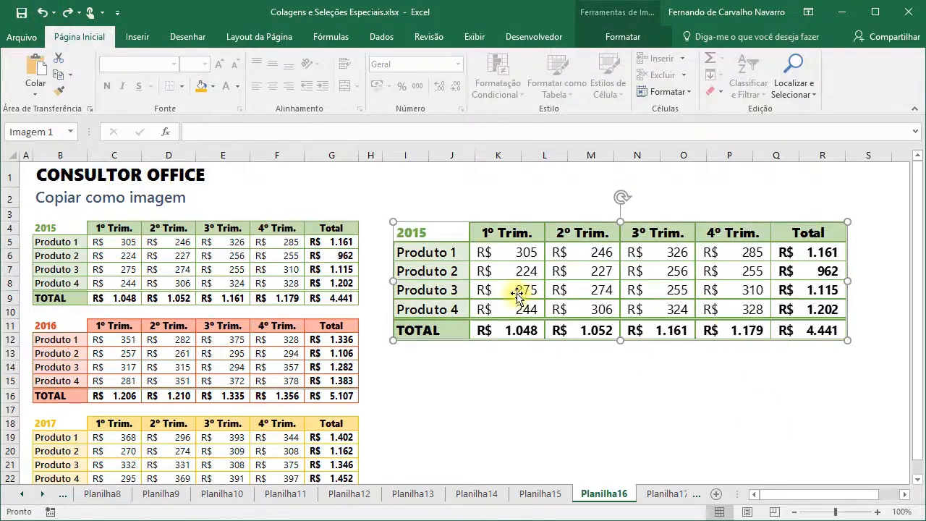
- Undo the picture's moves and resizing, move it to the right edge, then select B11:G16
click(43, 13)
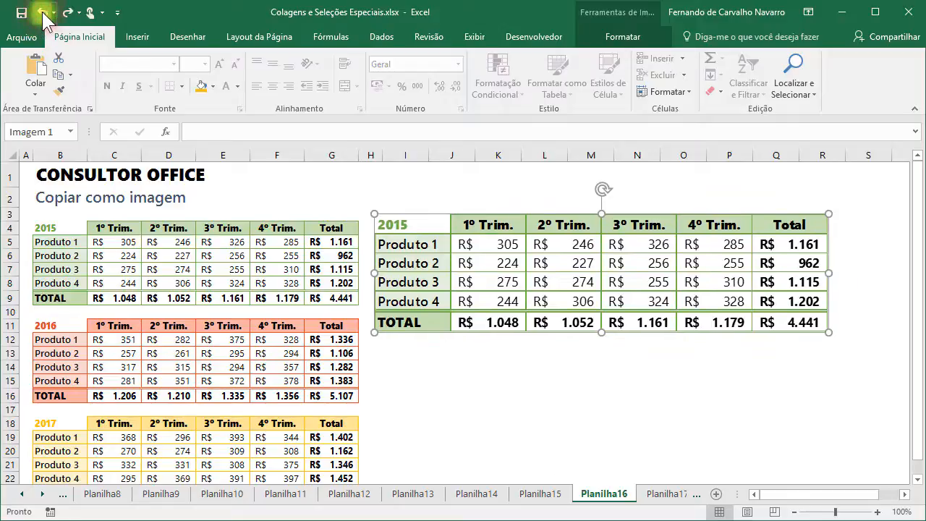
click(43, 13)
click(44, 13)
click(43, 13)
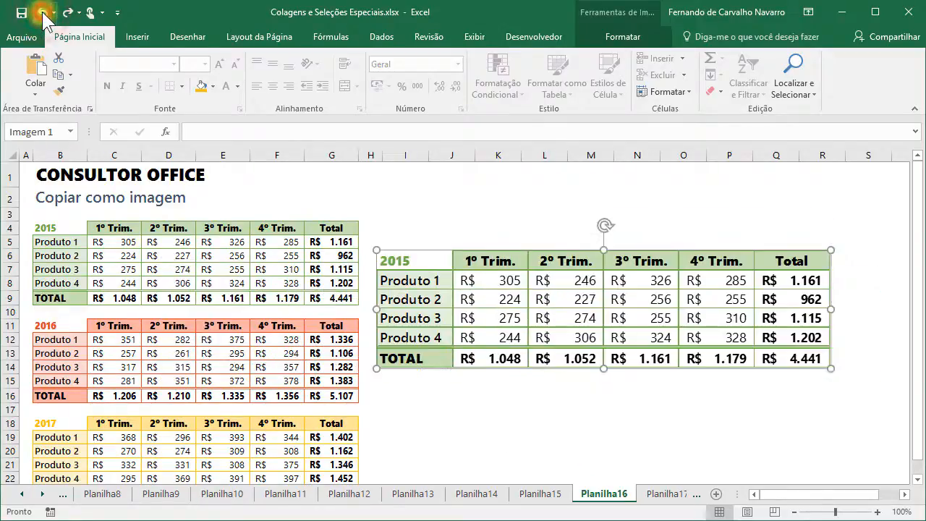
click(43, 13)
click(44, 13)
click(43, 13)
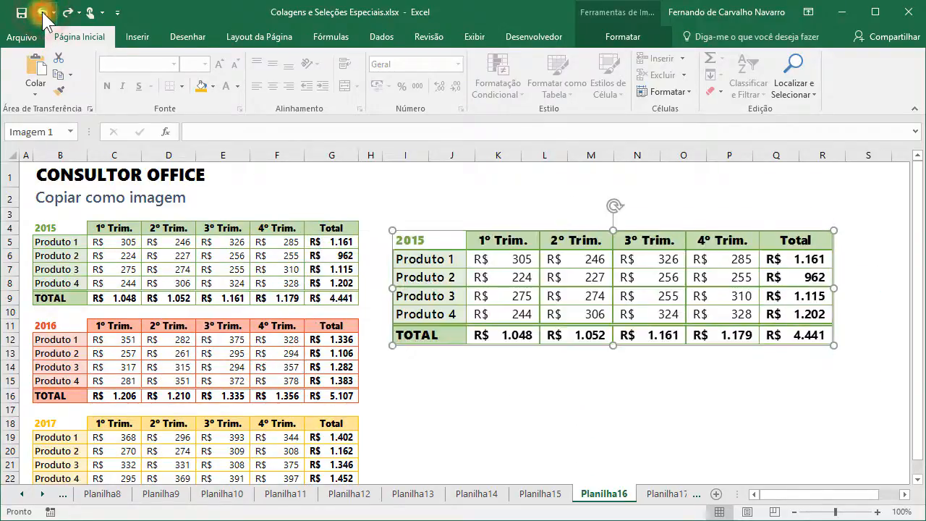
click(43, 13)
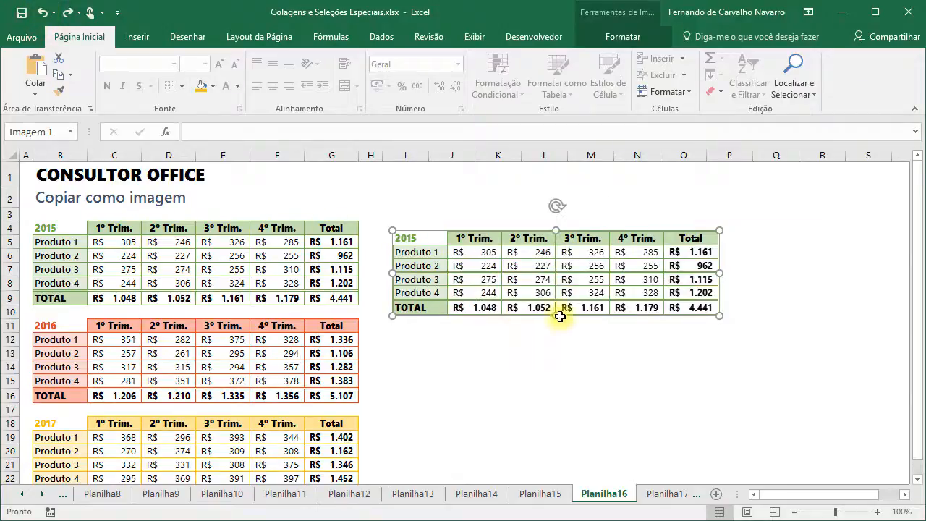
drag(440, 261, 722, 255)
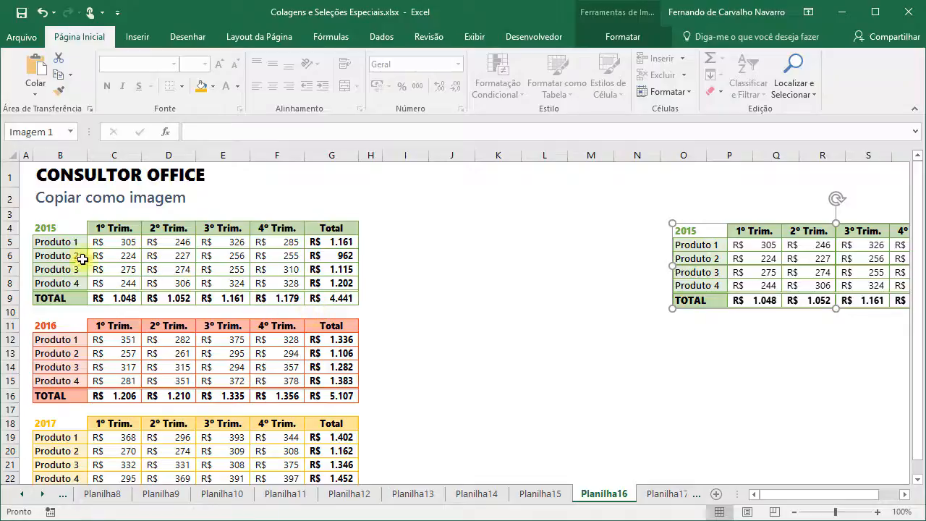
drag(58, 331, 322, 397)
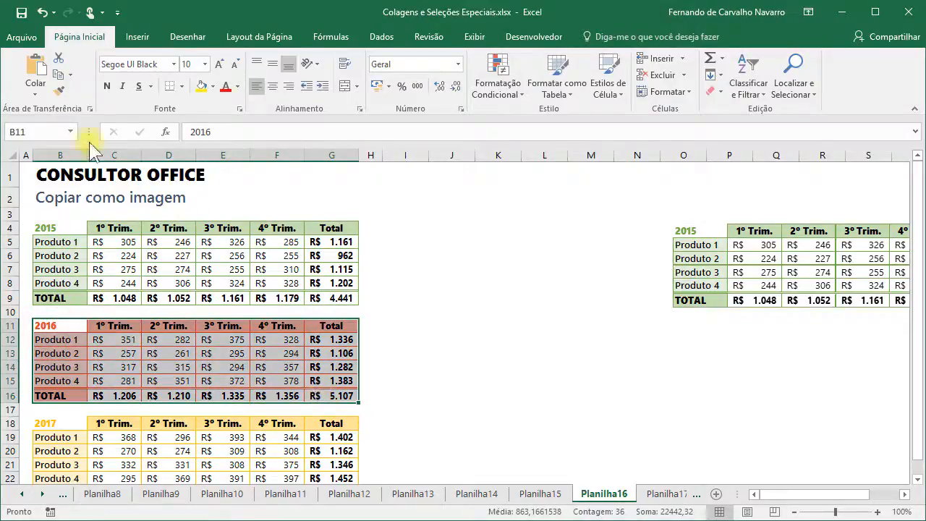
- Copy the 2016 table as a Bitmap picture and paste it at I11
click(70, 74)
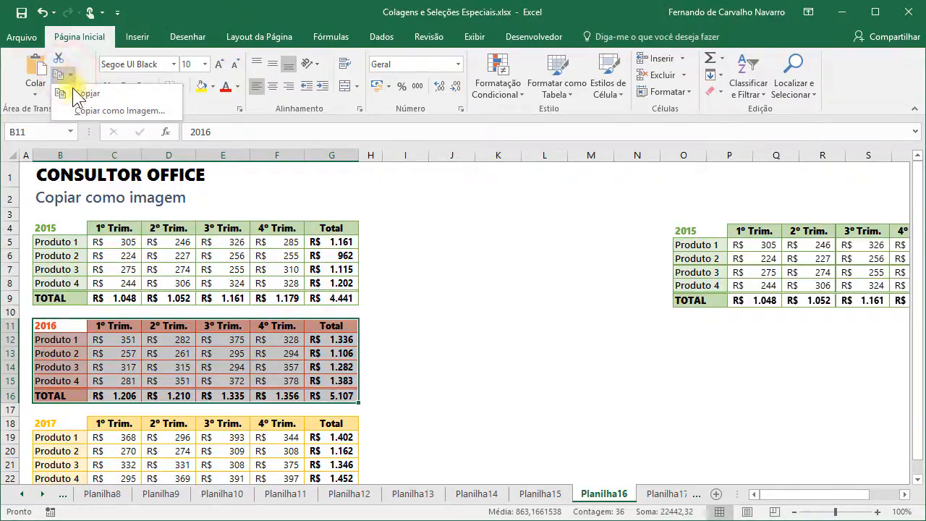
click(102, 111)
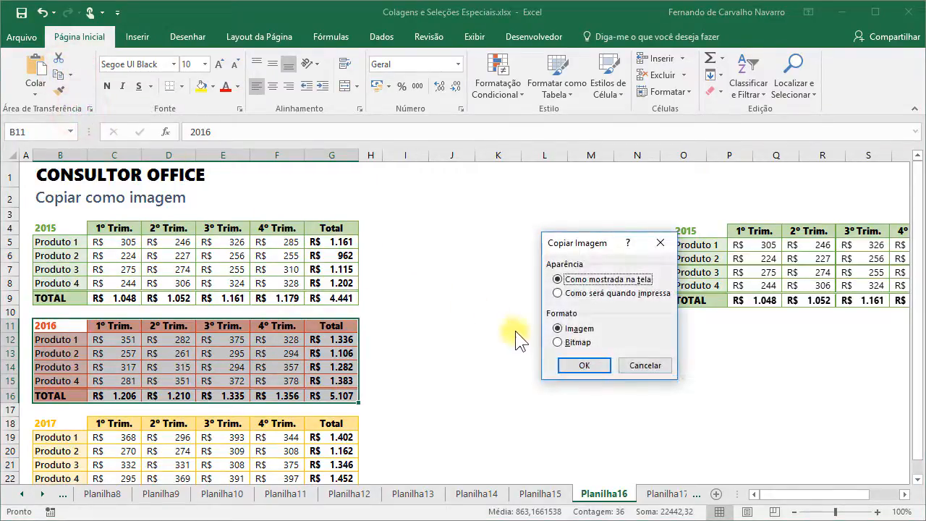
click(558, 343)
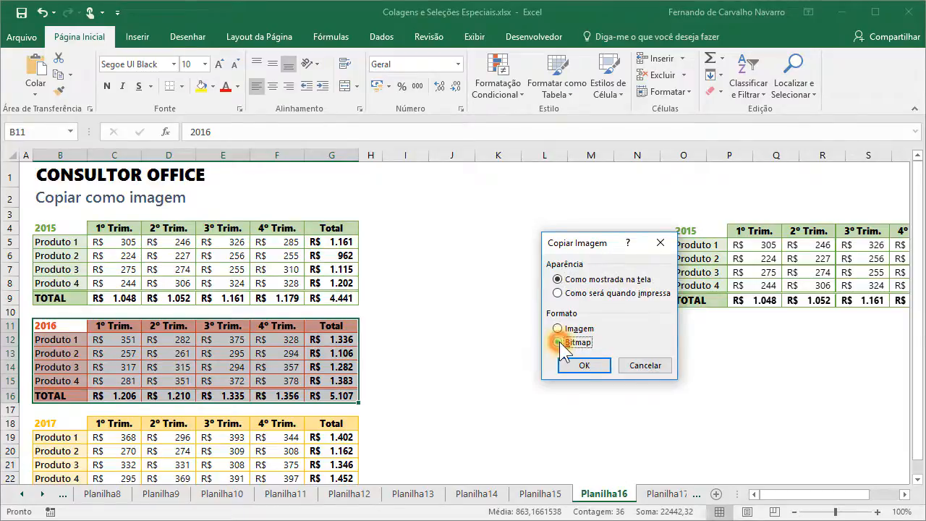
click(600, 367)
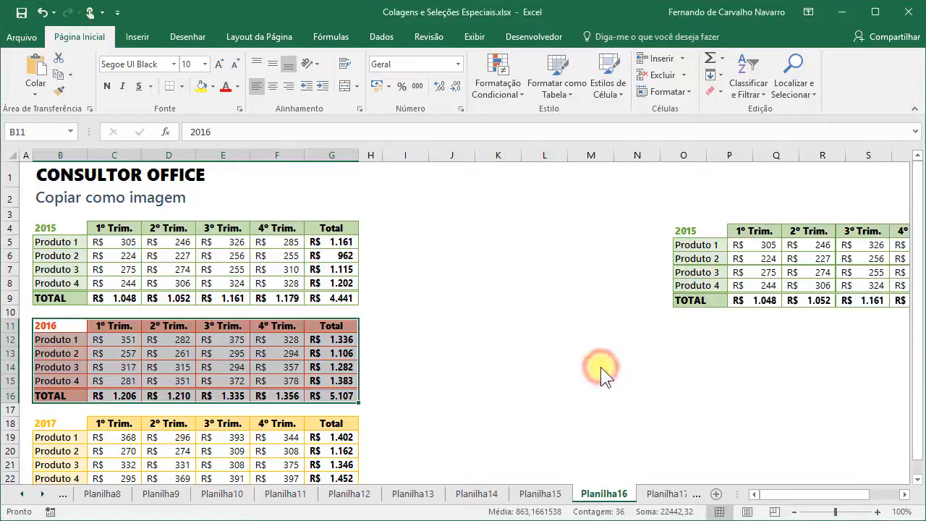
click(399, 328)
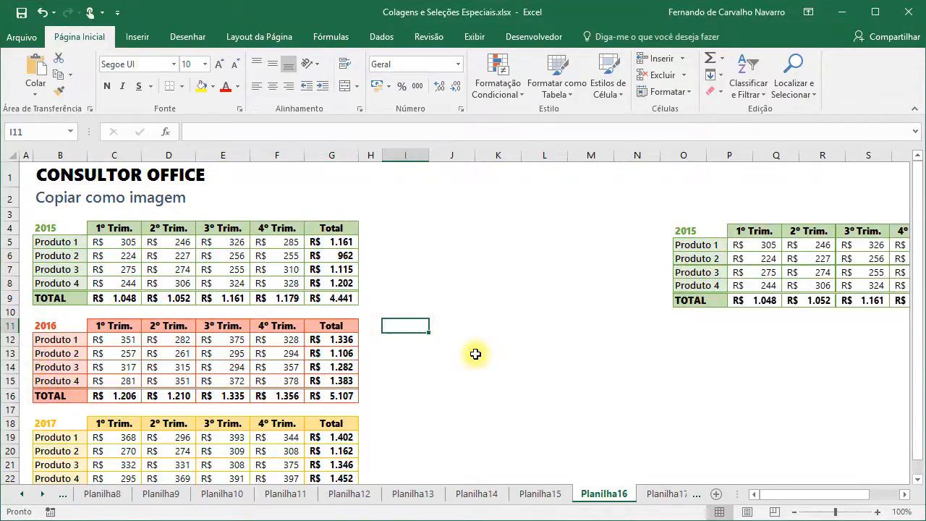
key(ctrl+v)
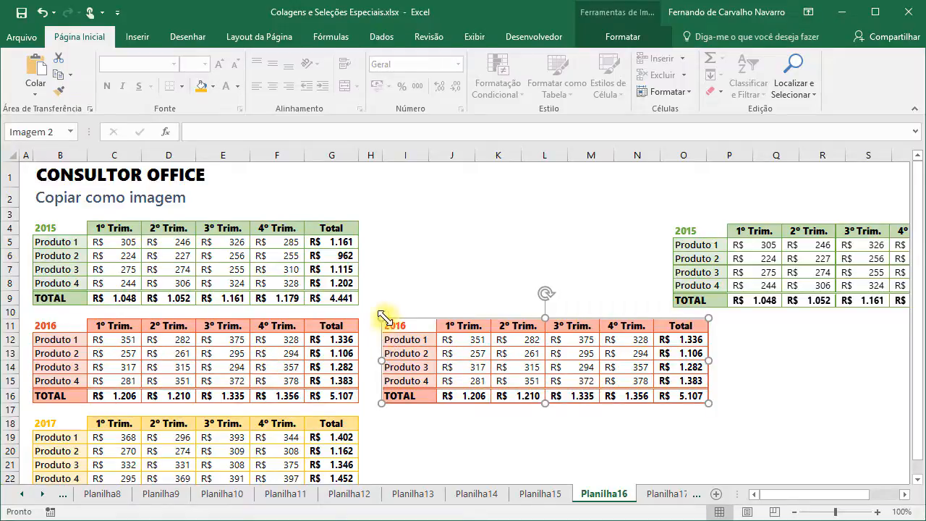
- Resize and position the 2016 picture over roughly columns E–M
drag(383, 319, 357, 296)
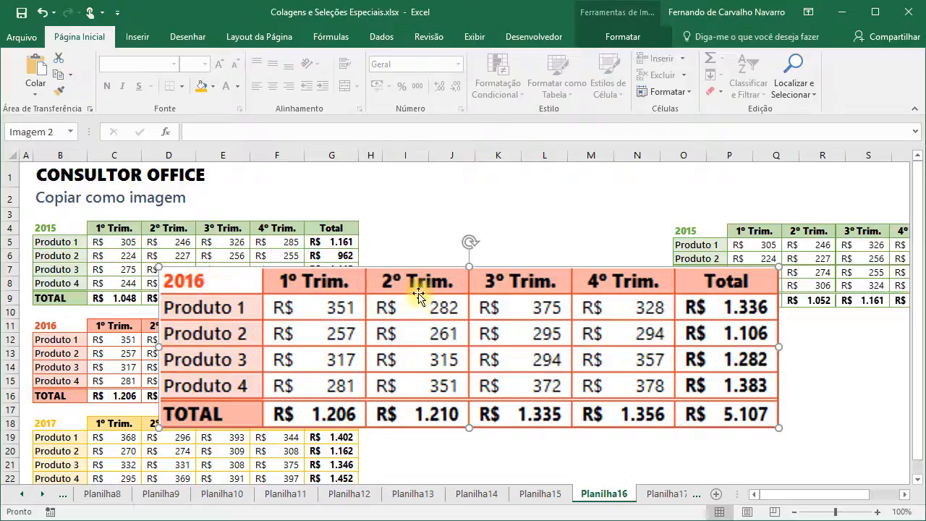
drag(777, 427, 879, 454)
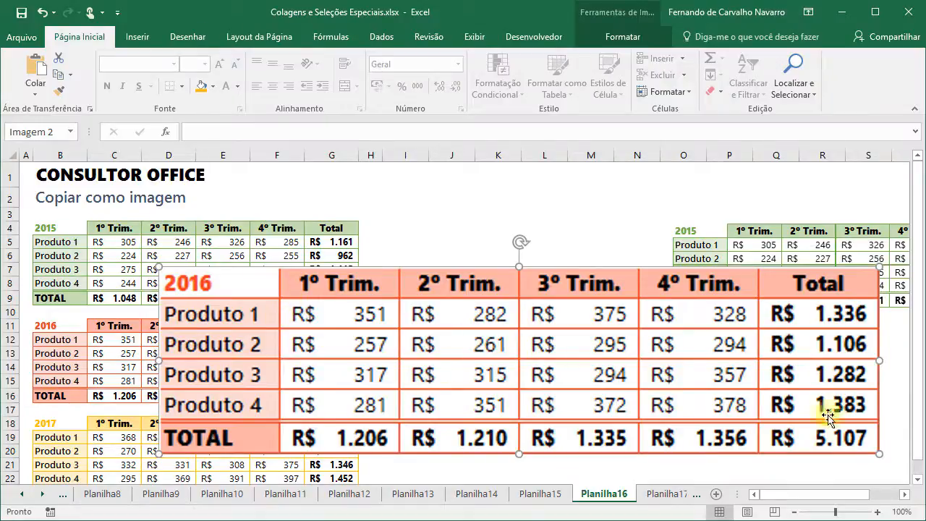
drag(879, 453, 600, 382)
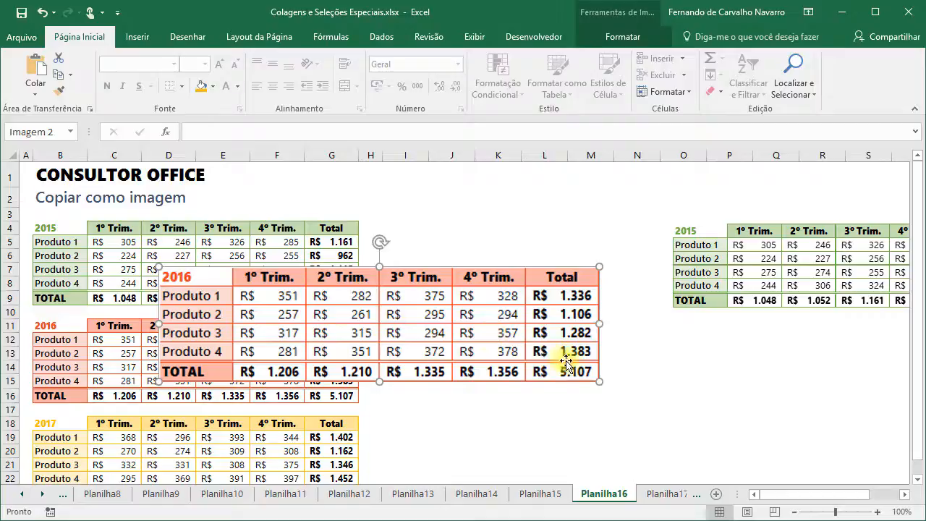
drag(469, 335, 410, 350)
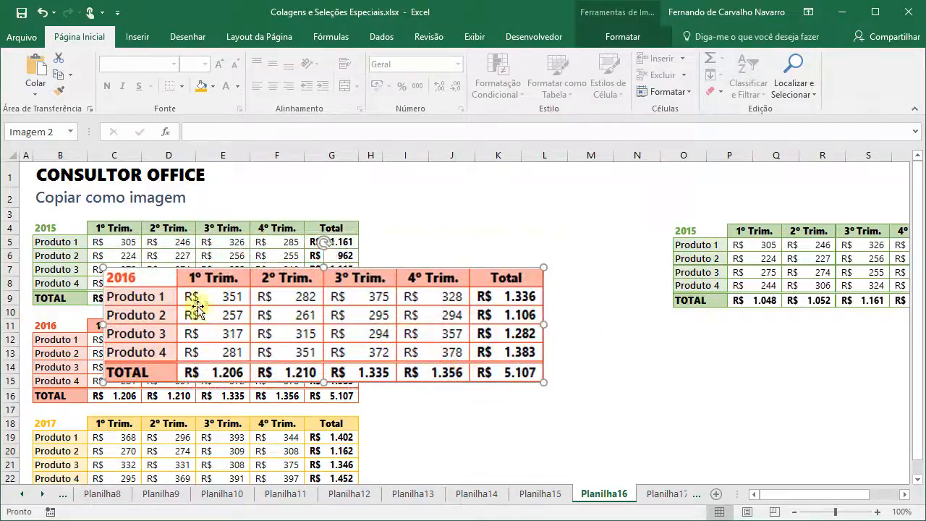
drag(242, 329, 315, 334)
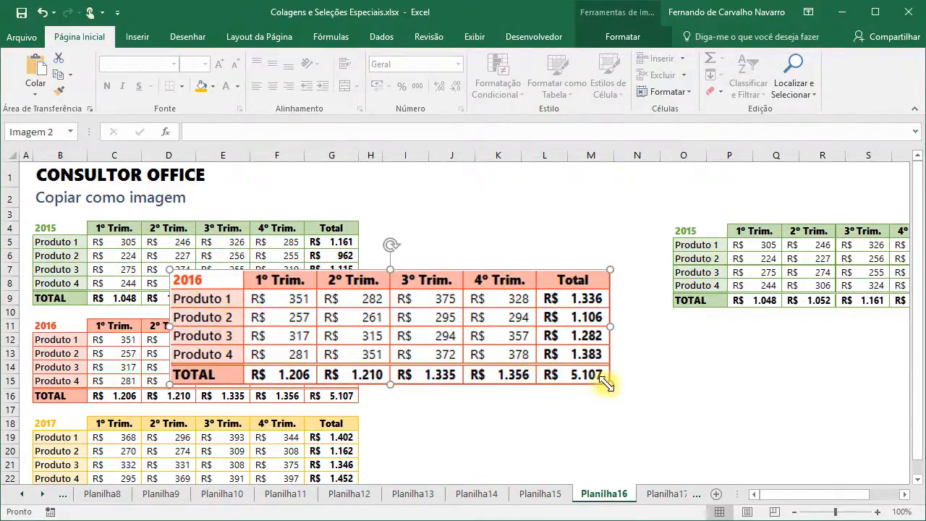
drag(609, 383, 582, 376)
drag(407, 333, 458, 340)
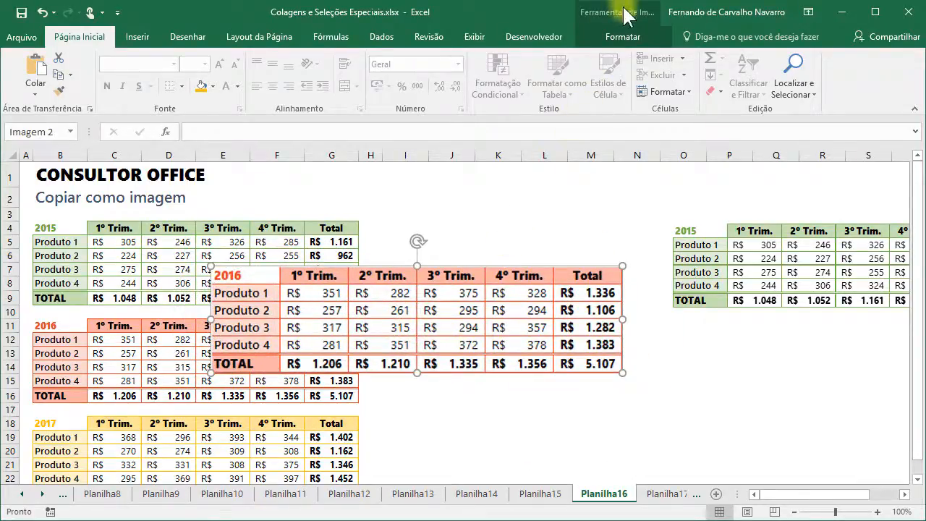
- Apply the Brilho -20% Contraste -20% correction to the 2016 picture
click(620, 31)
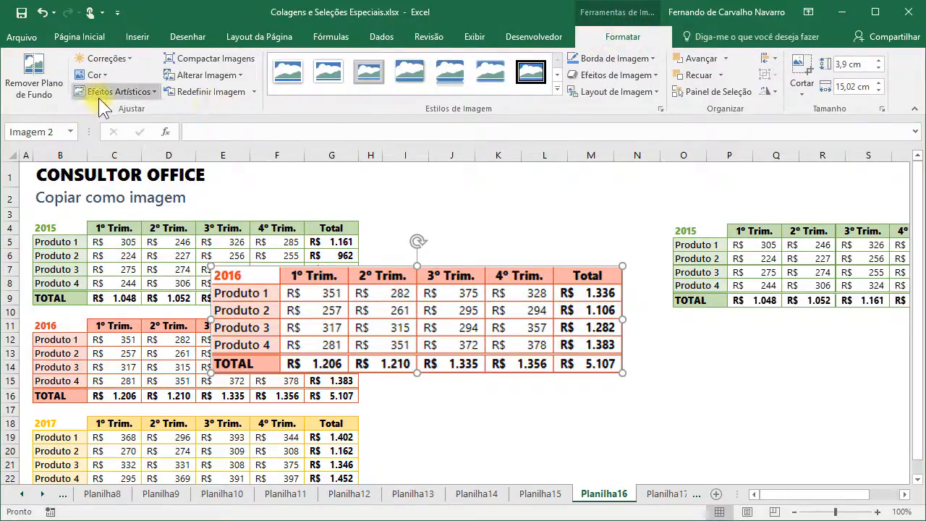
click(112, 58)
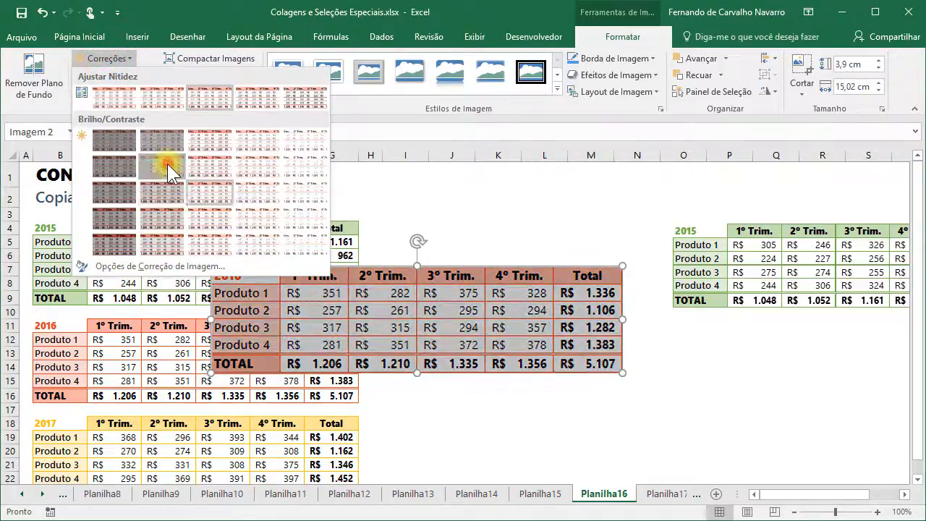
click(167, 163)
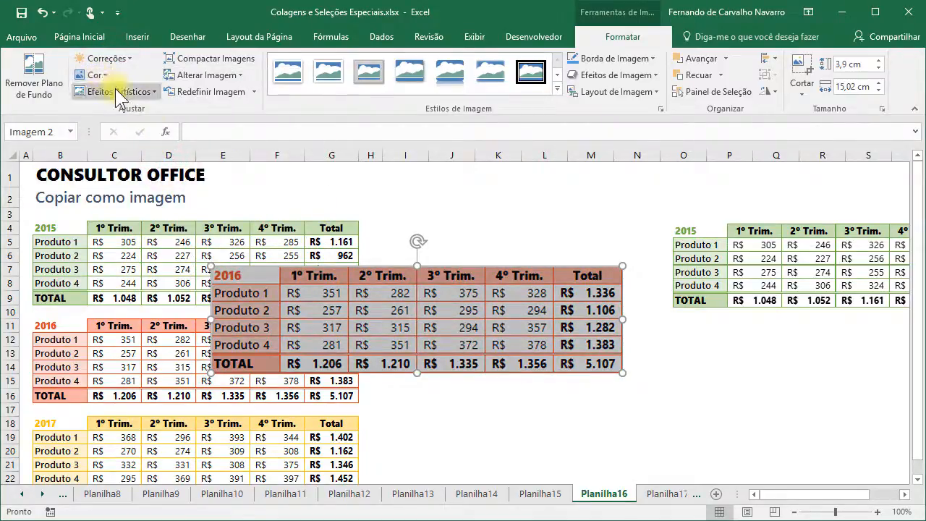
click(115, 89)
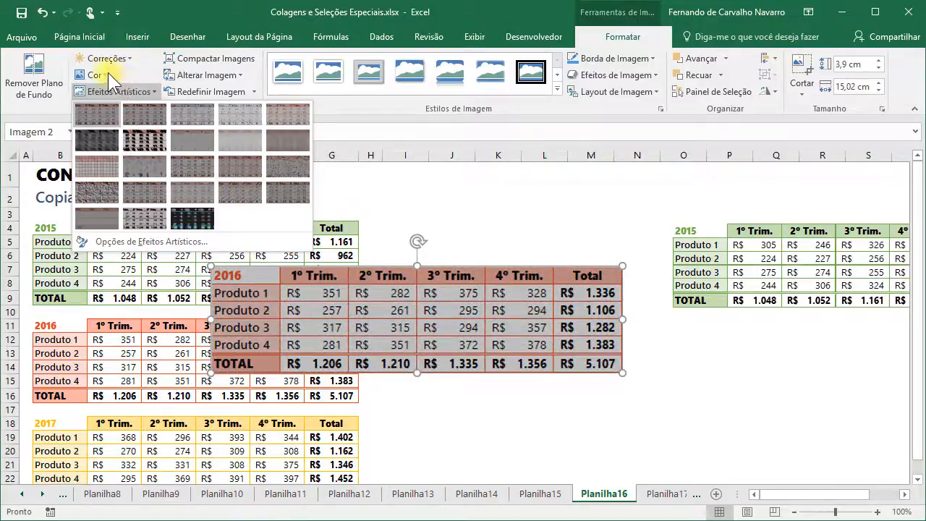
click(139, 75)
- Move the 2016 picture lower right and the 2015 picture left above it
drag(434, 309, 600, 354)
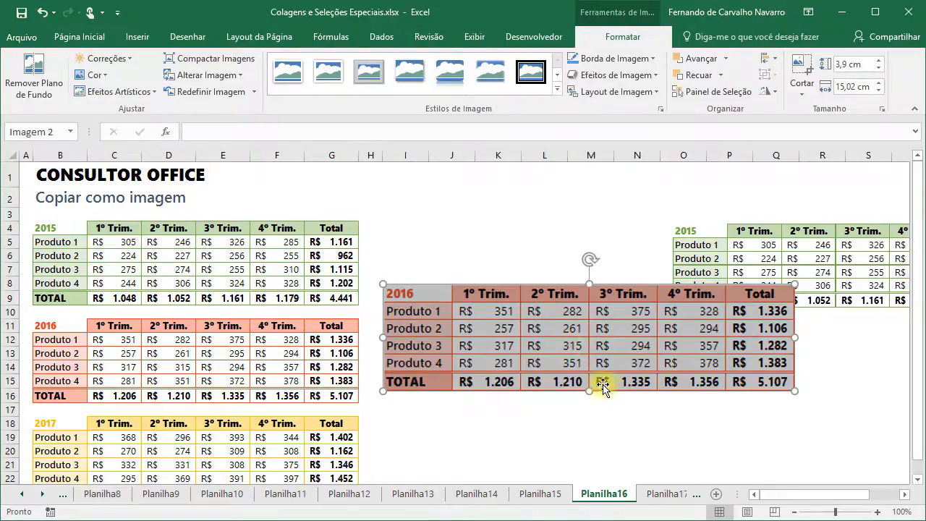
drag(531, 324, 533, 373)
drag(759, 273, 518, 267)
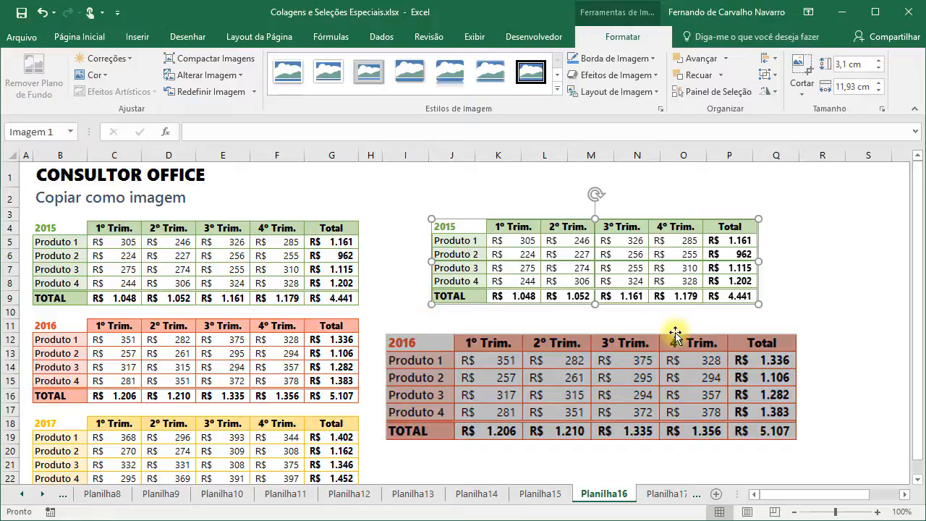